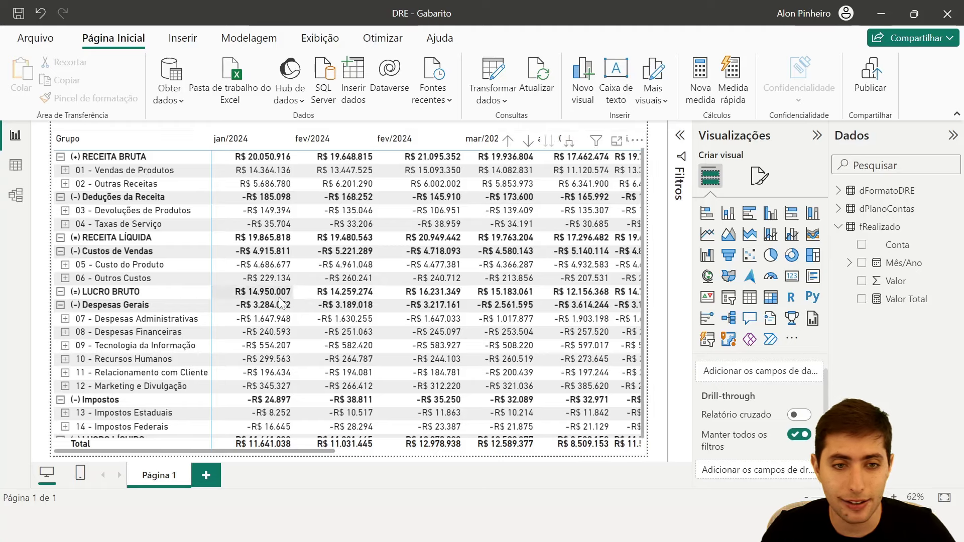
Examine the finished DRE matrix's monthly values and account groups across its columns and rows
scroll(251, 352, "right", 5)
scroll(301, 401, "left", 5)
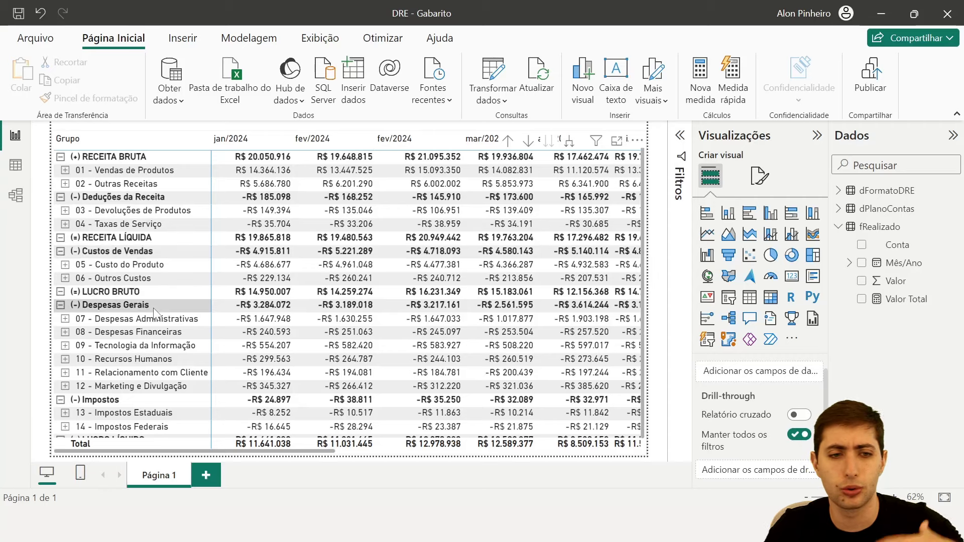
scroll(151, 311, "down", 1)
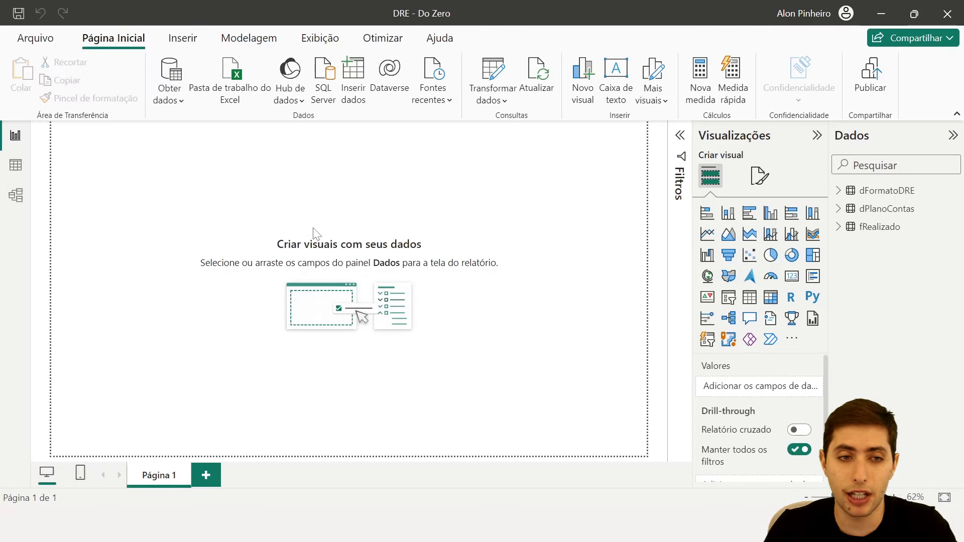
Review the data of the dPlanoContas, fRealizado and dFormatoDRE tables in the DRE - Do Zero report's table view
left_click(23, 171)
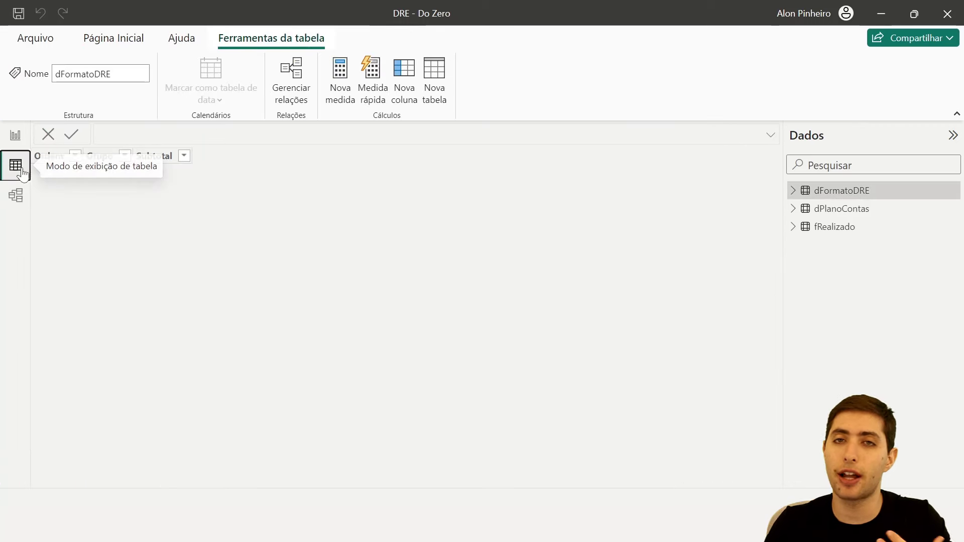
left_click(851, 212)
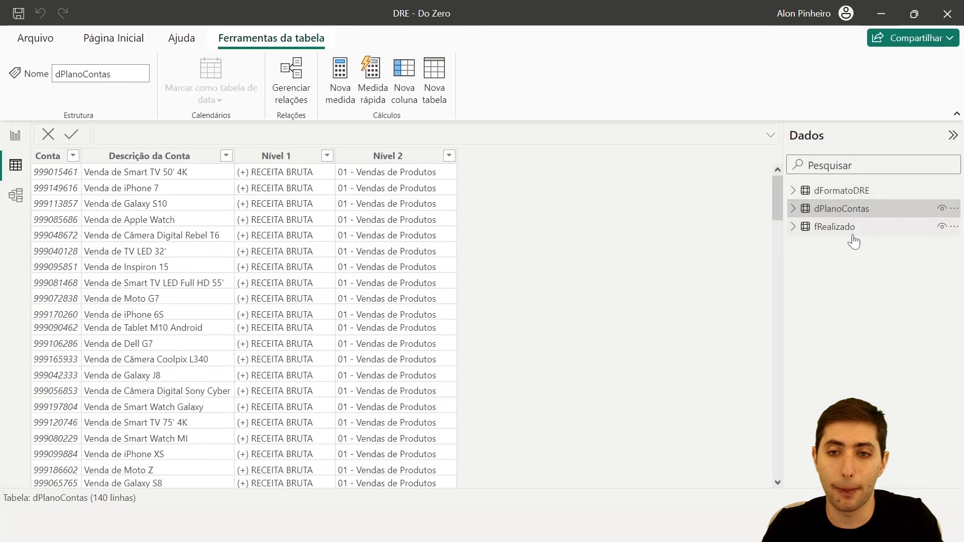
left_click(853, 229)
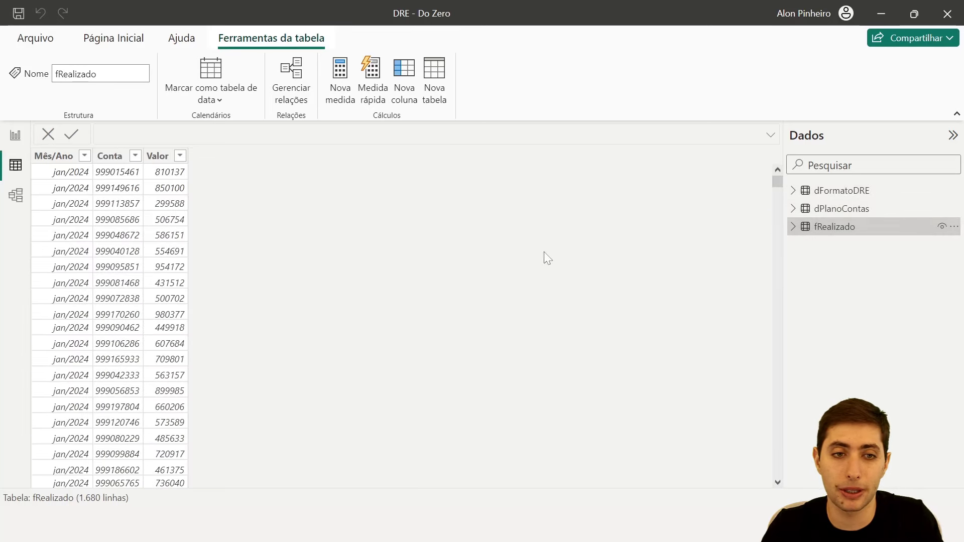
left_click(854, 196)
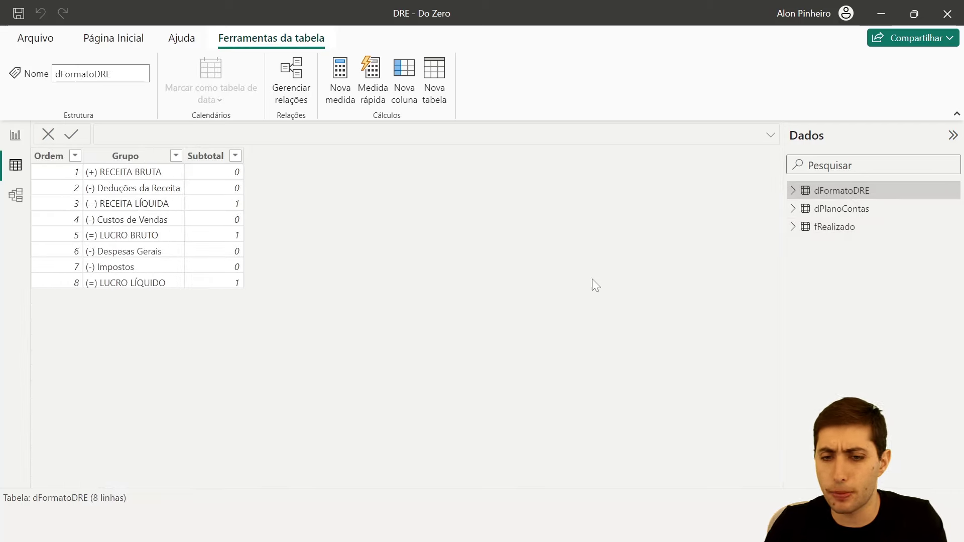
Switch to the DRE workbook in Excel and look over its Formato DRE, Plano de Contas and Realizado sheets
key("alt+Tab")
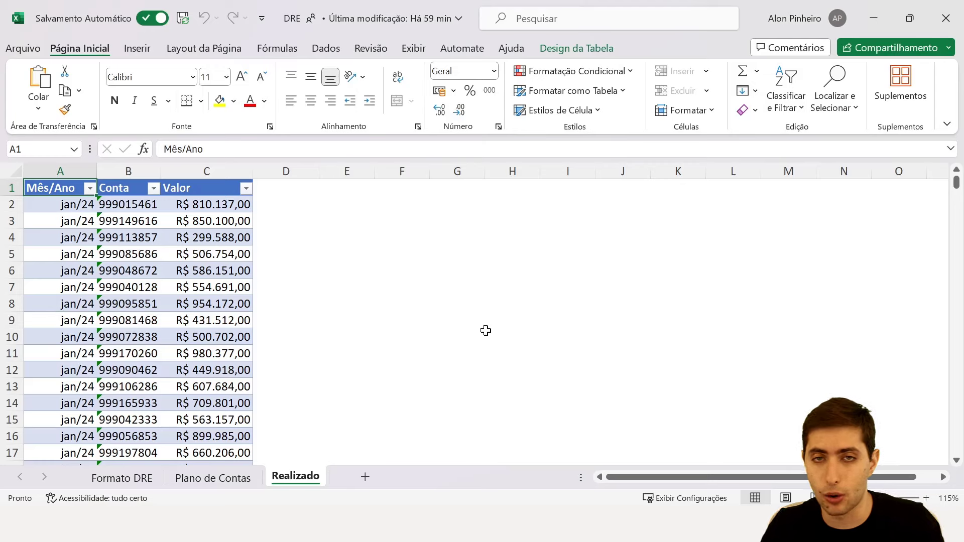
scroll(481, 331, "up", 2)
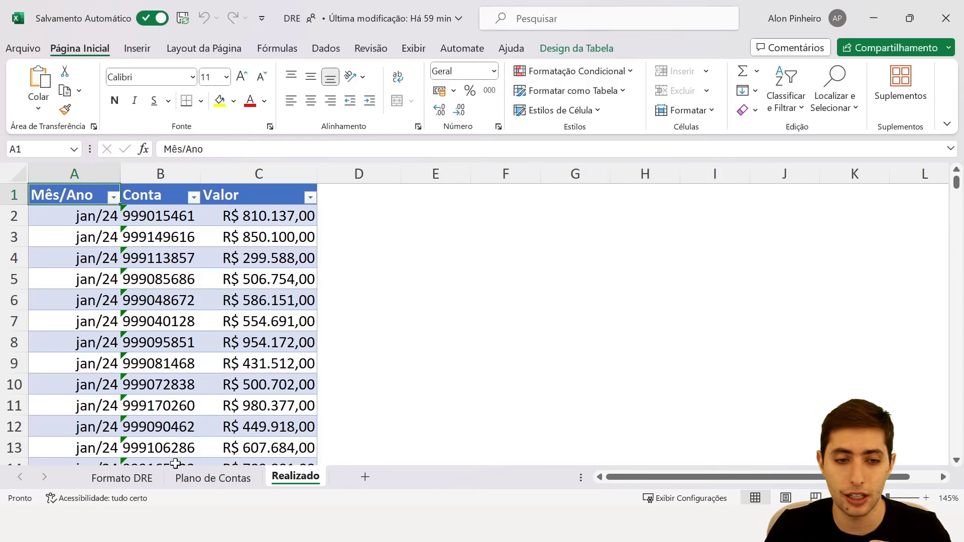
left_click(153, 483)
left_click(186, 482)
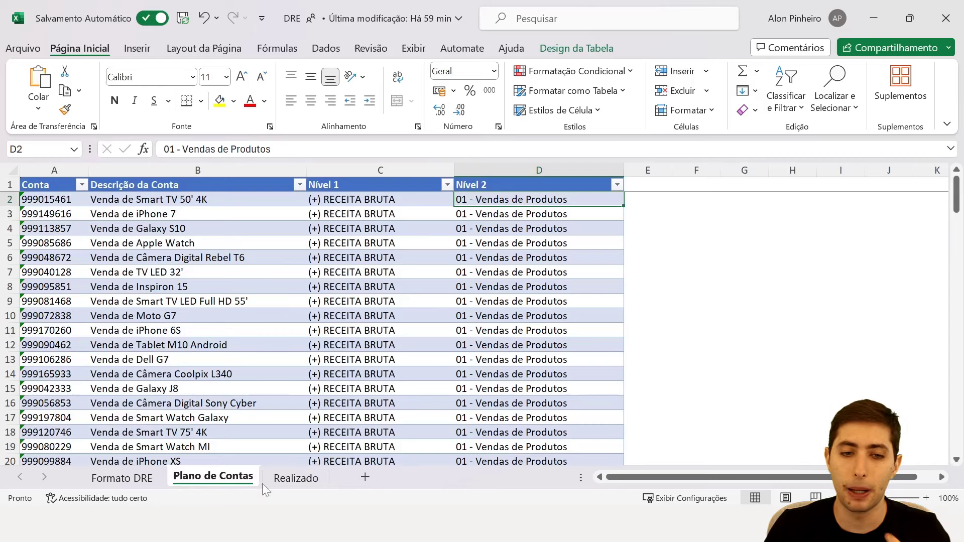
left_click(284, 485)
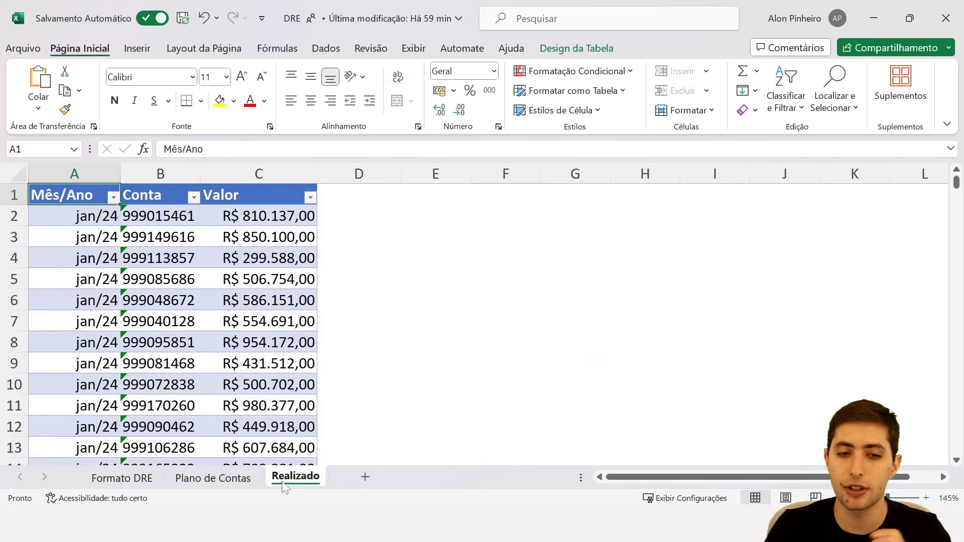
Examine the Mês/Ano, Conta and Valor columns of the Realizado sheet, one column after another
left_click(84, 190)
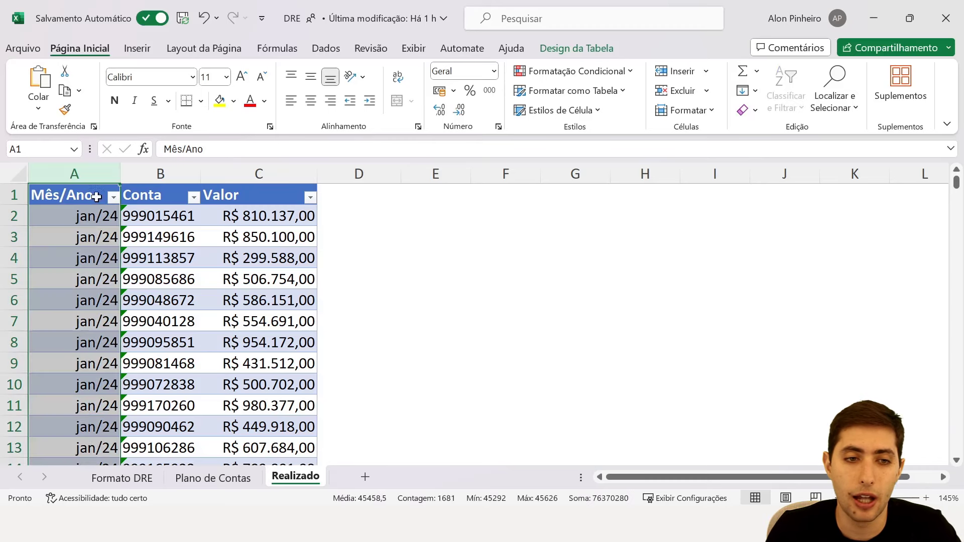
left_click_drag(82, 216, 72, 358)
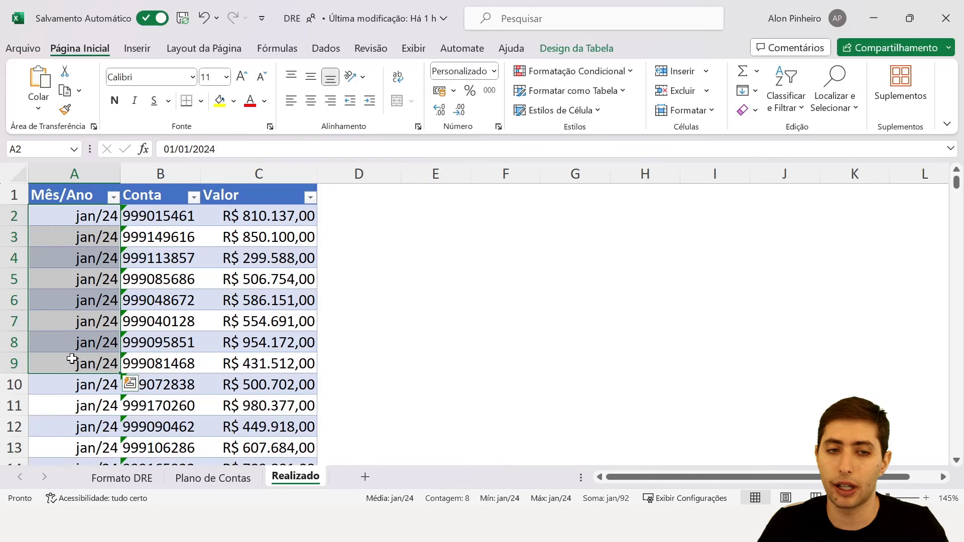
left_click_drag(176, 218, 159, 385)
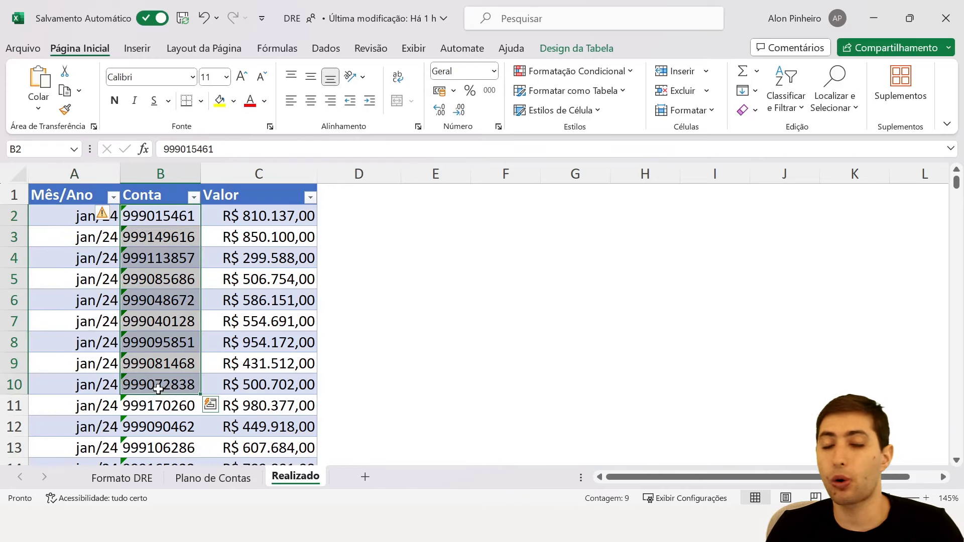
left_click(169, 216)
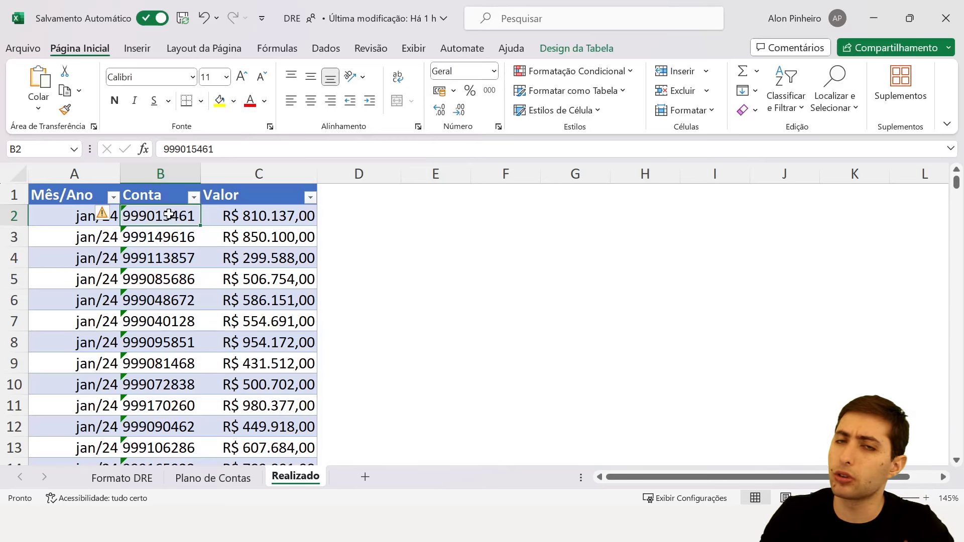
left_click(241, 216)
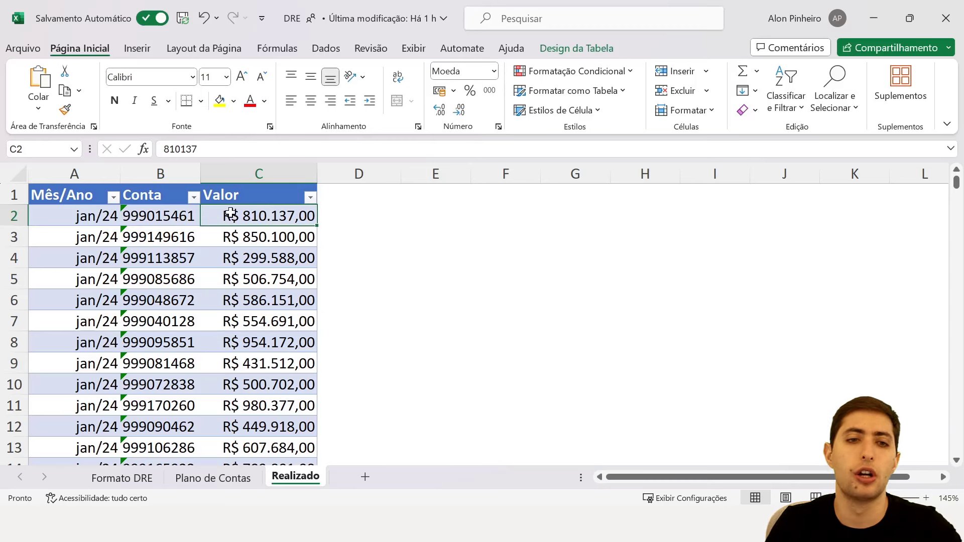
Inspect the individual January 2024 entries in rows 3 to 5 of Realizado, plus the account codes in B2:B9
left_click(110, 235)
left_click_drag(110, 235, 217, 238)
left_click_drag(76, 259, 301, 257)
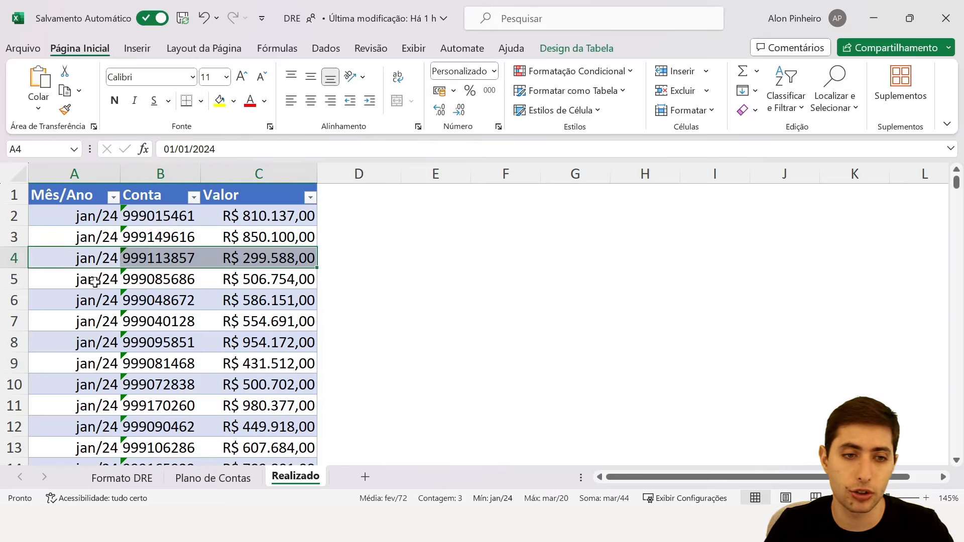
left_click_drag(98, 280, 259, 279)
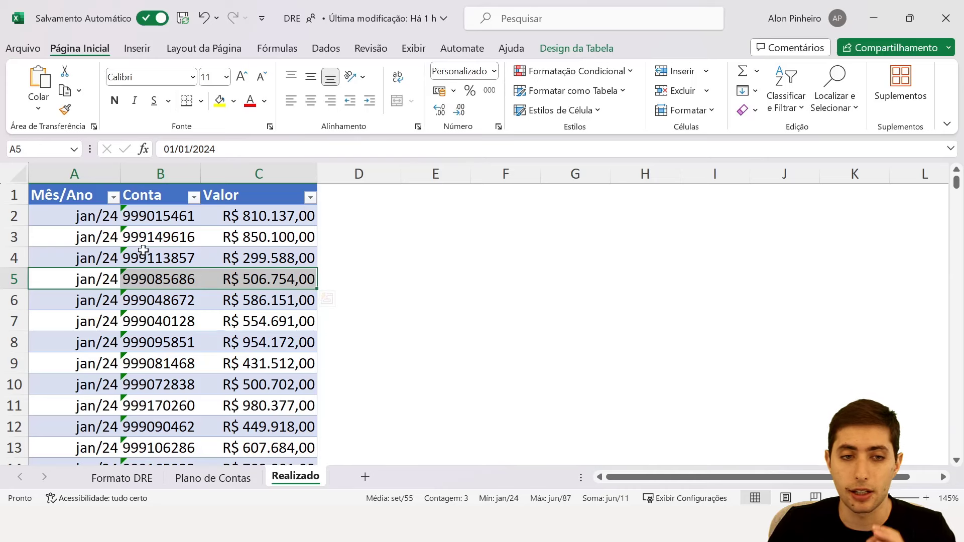
left_click_drag(157, 215, 172, 364)
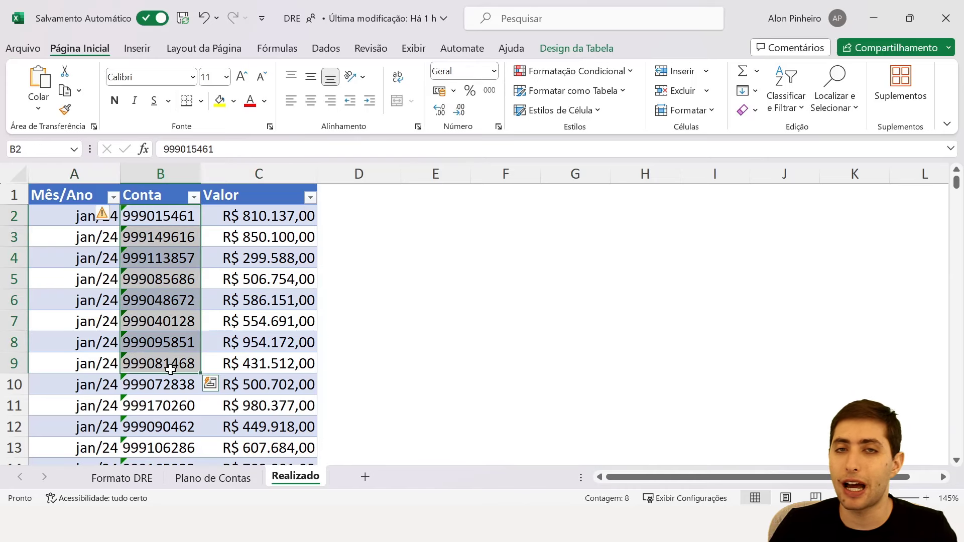
Inspect the first account's full row in the Plano de Contas sheet, including its code and description
left_click(243, 482)
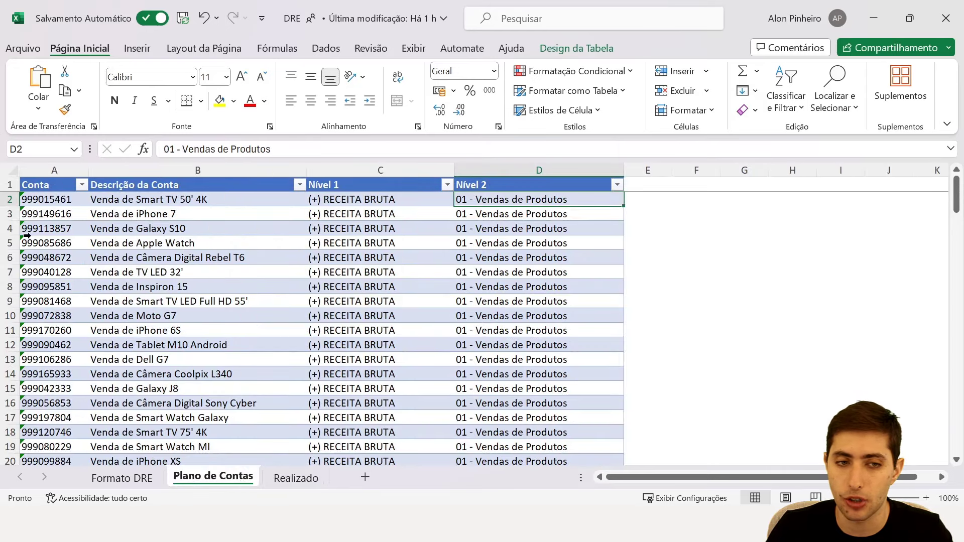
left_click(41, 200)
scroll(41, 200, "up", 1)
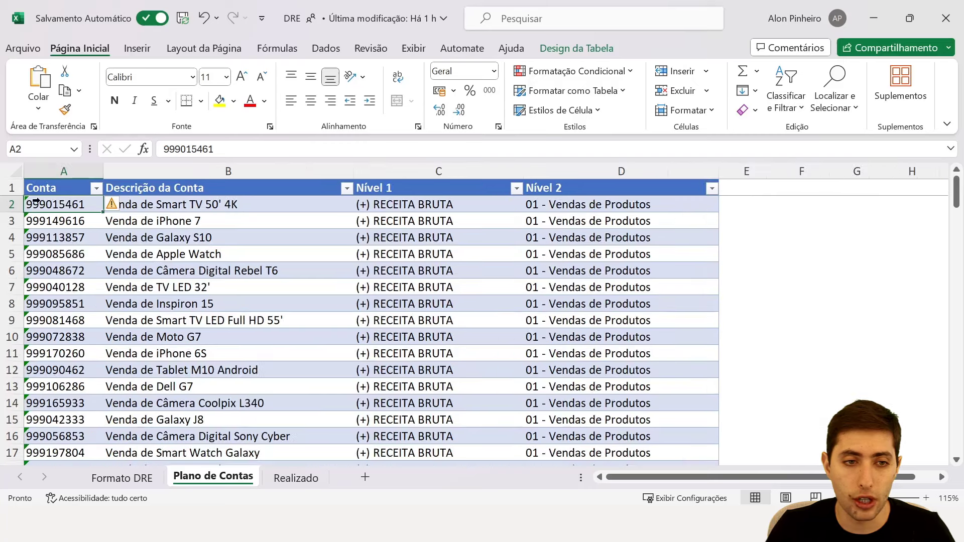
key("shift+space")
key("shift+space")
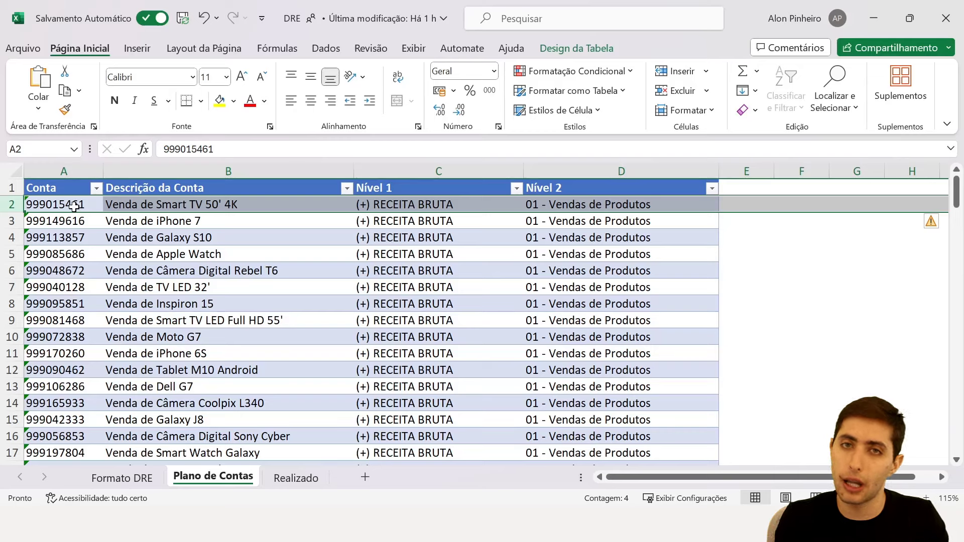
key("Tab")
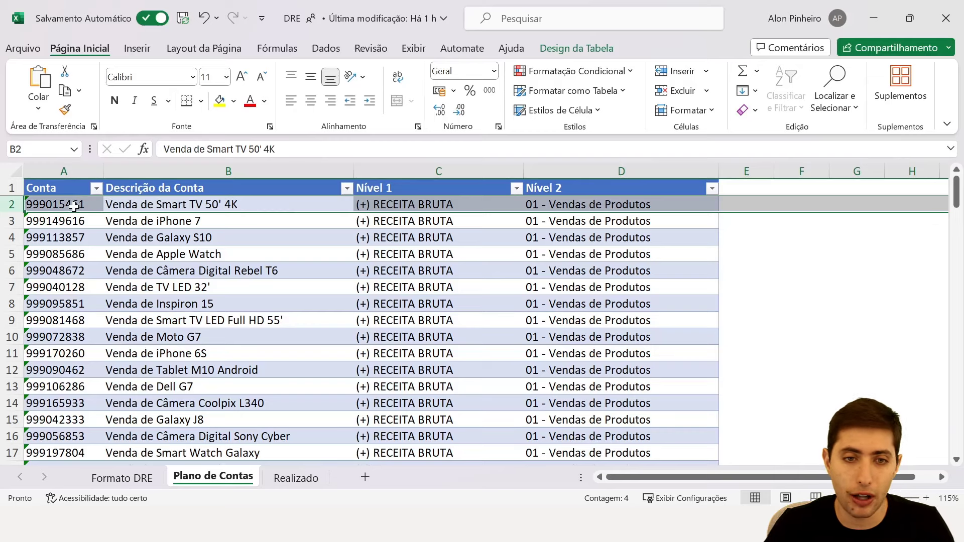
key("Tab")
key("Left")
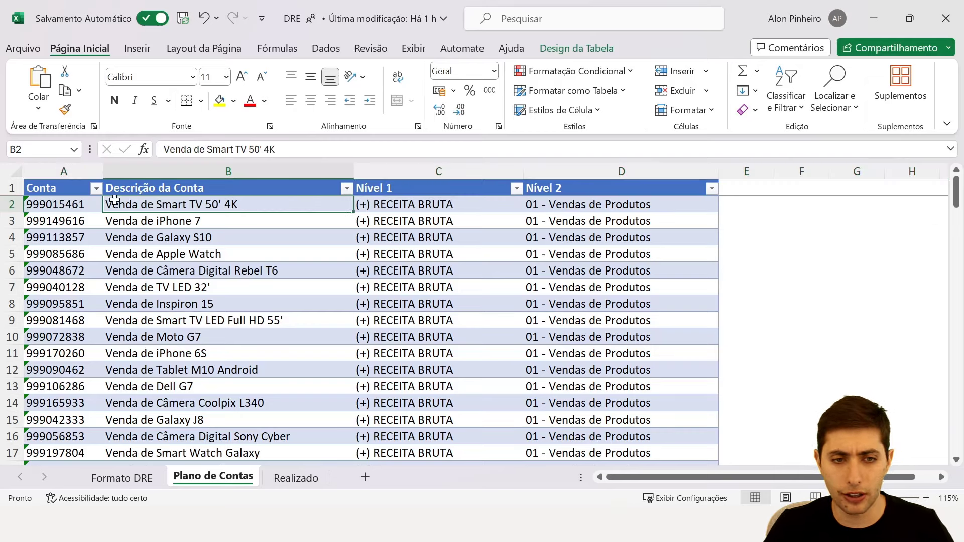
Examine the account descriptions for product sales and other revenues under RECEITA BRUTA in Plano de Contas
left_click(208, 223)
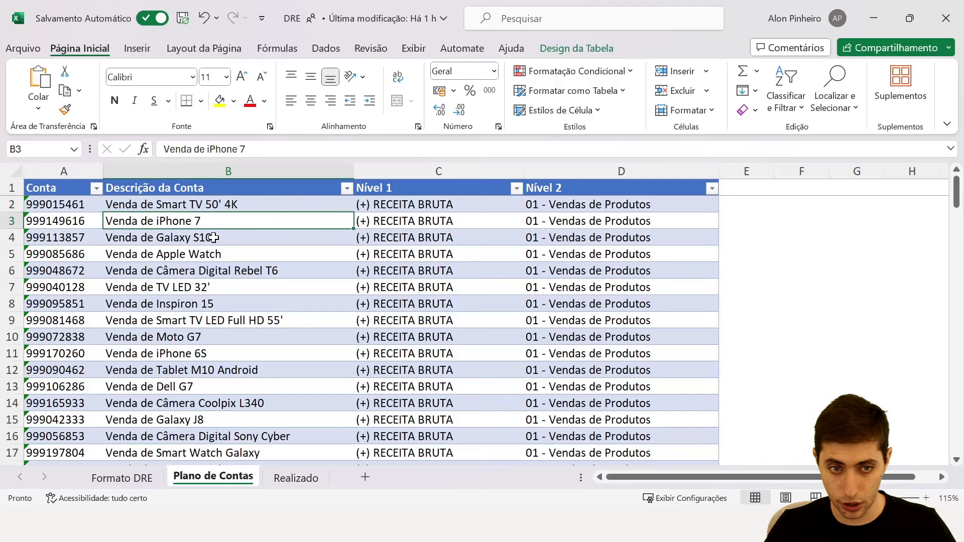
left_click(214, 237)
left_click(215, 254)
left_click(234, 271)
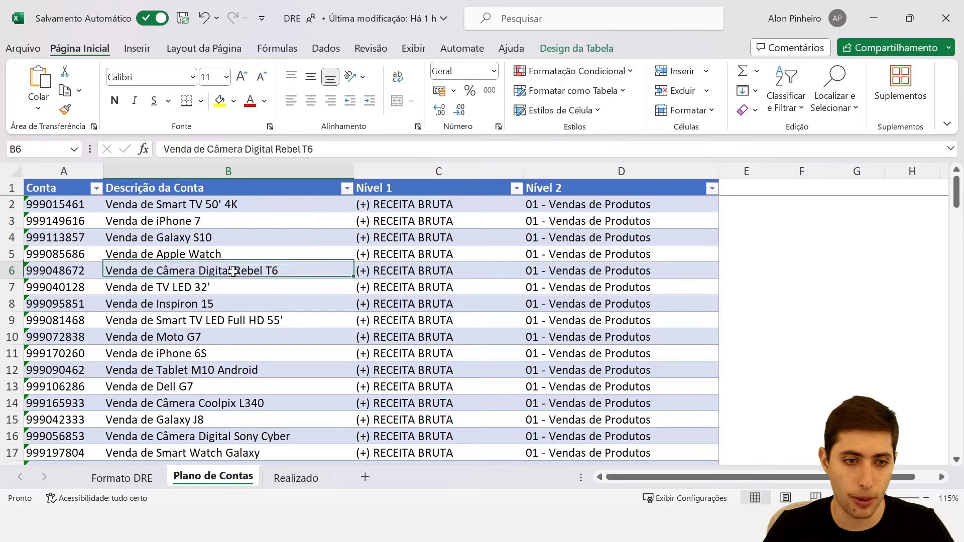
scroll(236, 273, "down", 12)
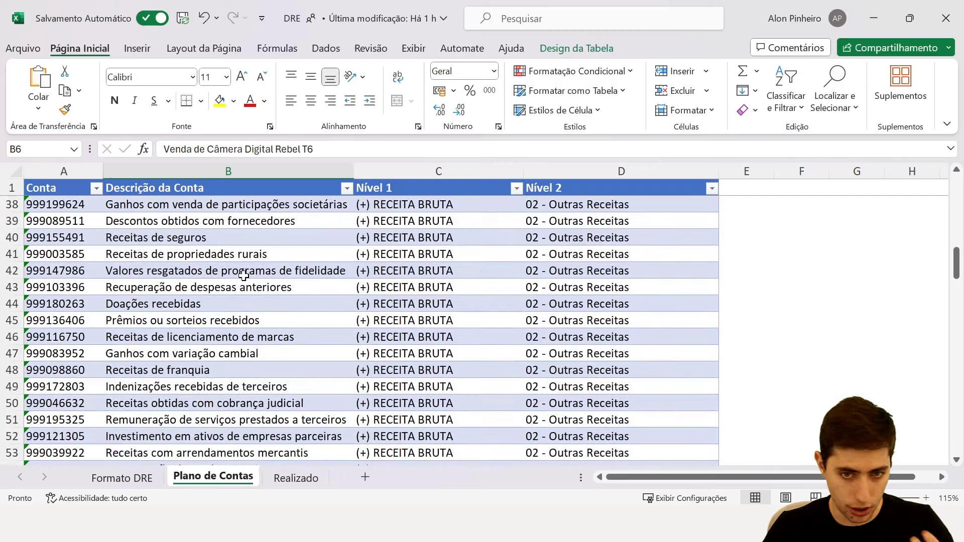
left_click(210, 304)
scroll(211, 289, "down", 1)
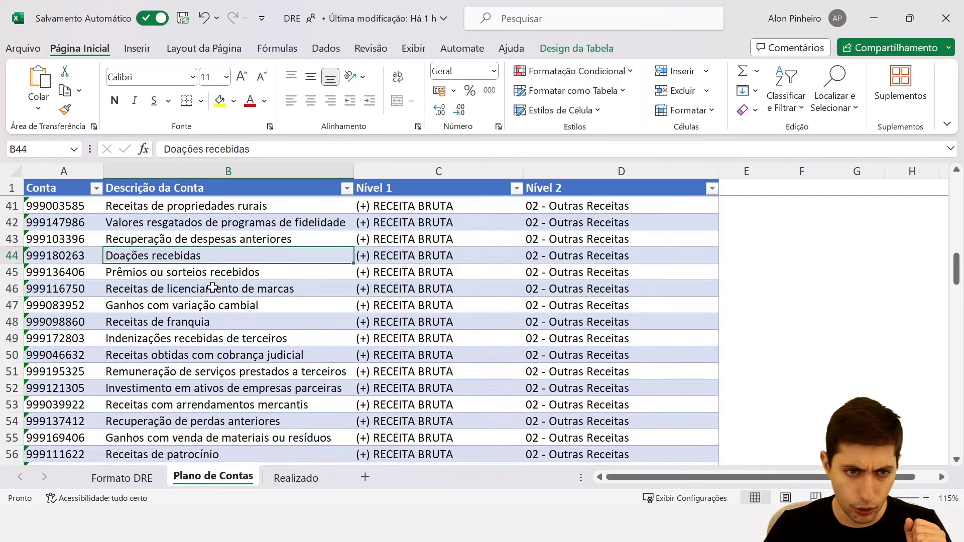
left_click(211, 272)
left_click(211, 288)
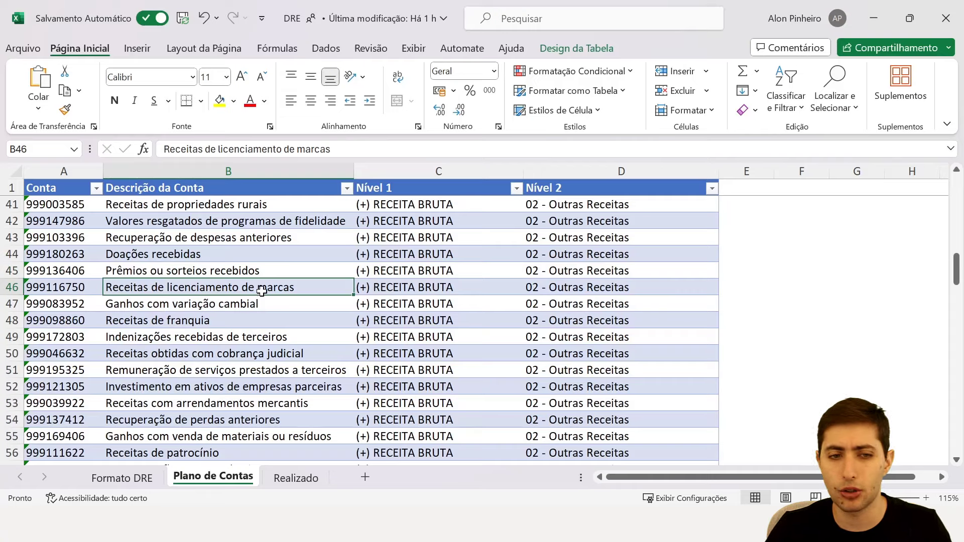
left_click(236, 305)
Examine the account descriptions for product returns, product costs and general expenses further down Plano de Contas
scroll(238, 299, "down", 8)
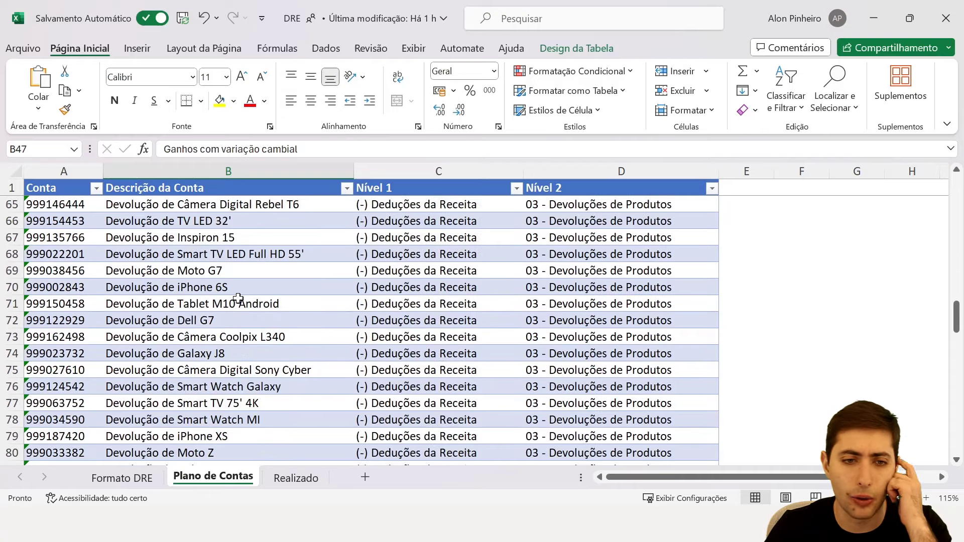
left_click(230, 276)
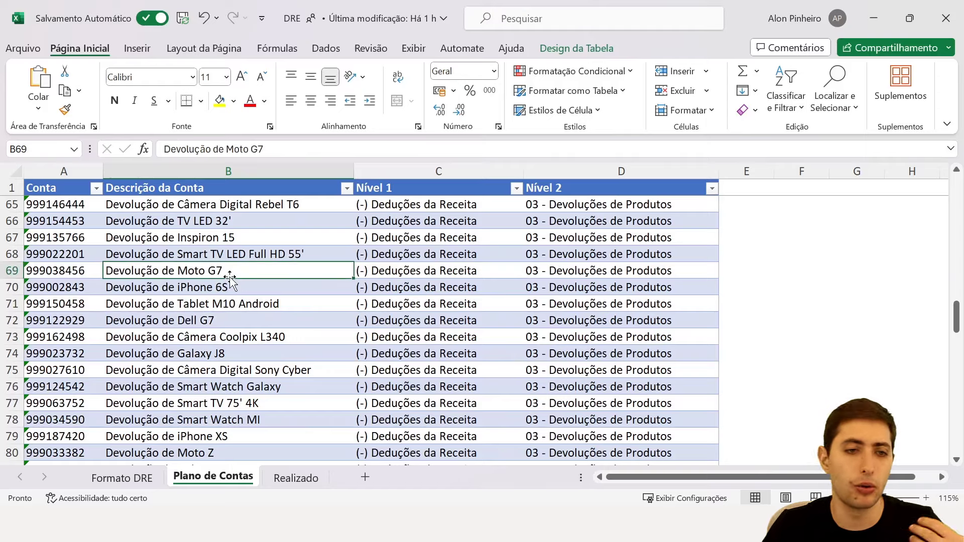
scroll(230, 279, "down", 9)
left_click(140, 269)
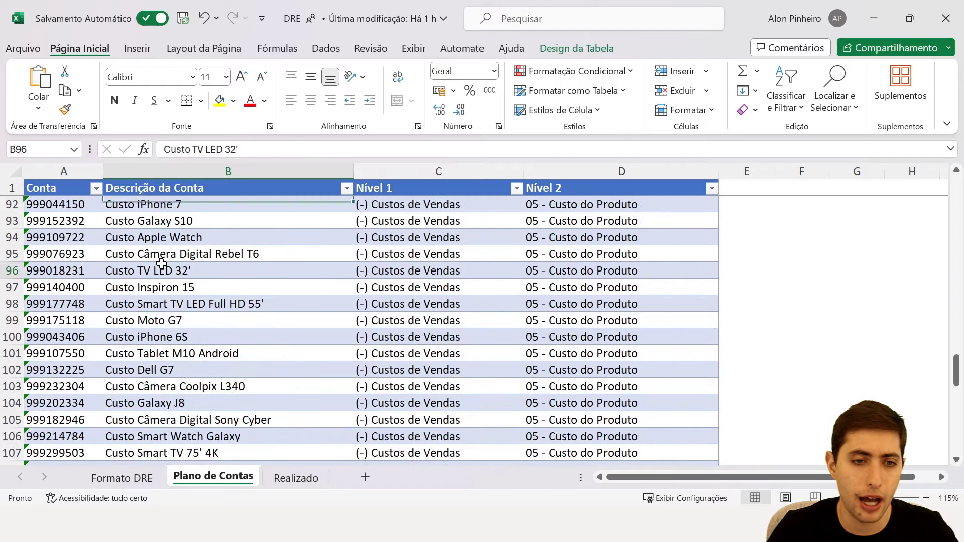
scroll(186, 302, "down", 9)
scroll(190, 306, "down", 6)
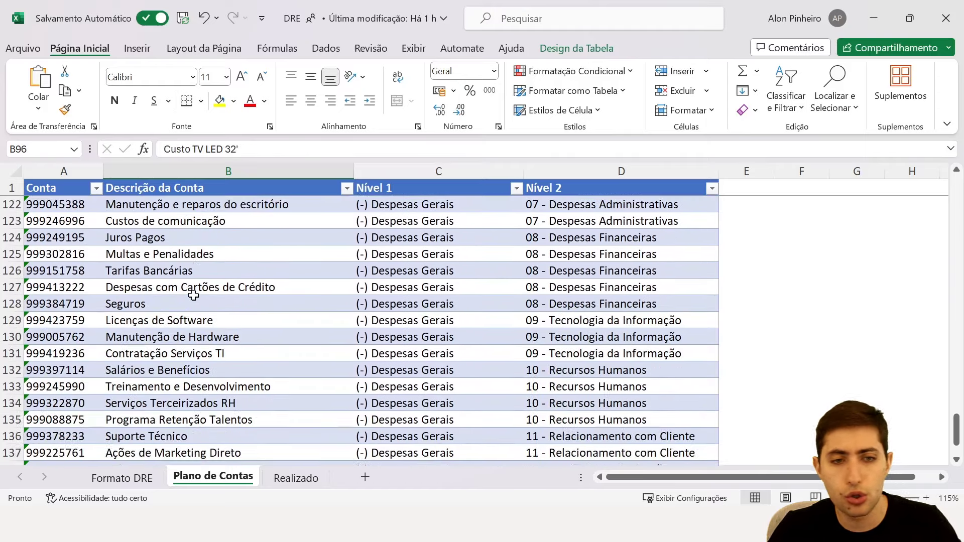
Go back to the start of Plano de Contas and compare its accounts with the Conta column in Realizado
scroll(194, 293, "up", 4)
scroll(193, 290, "up", 20)
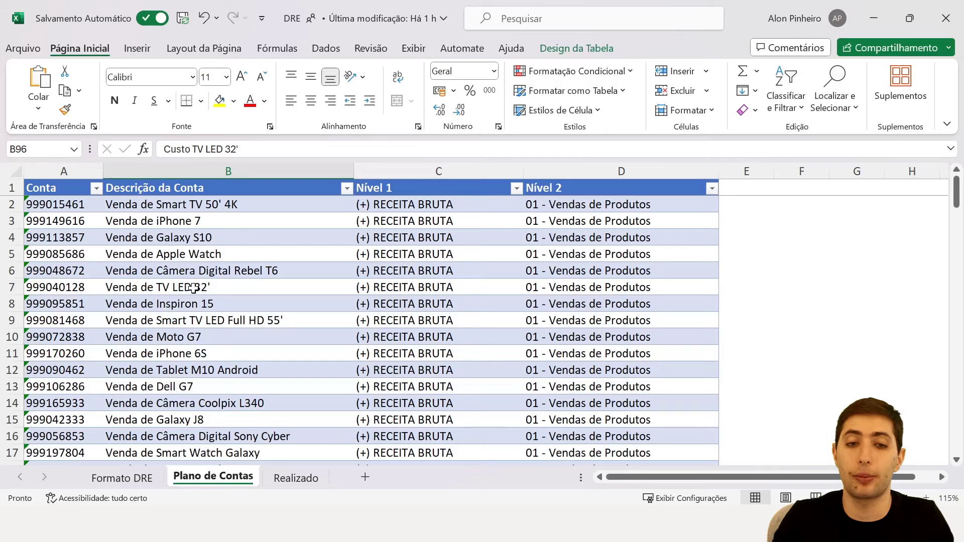
left_click(281, 481)
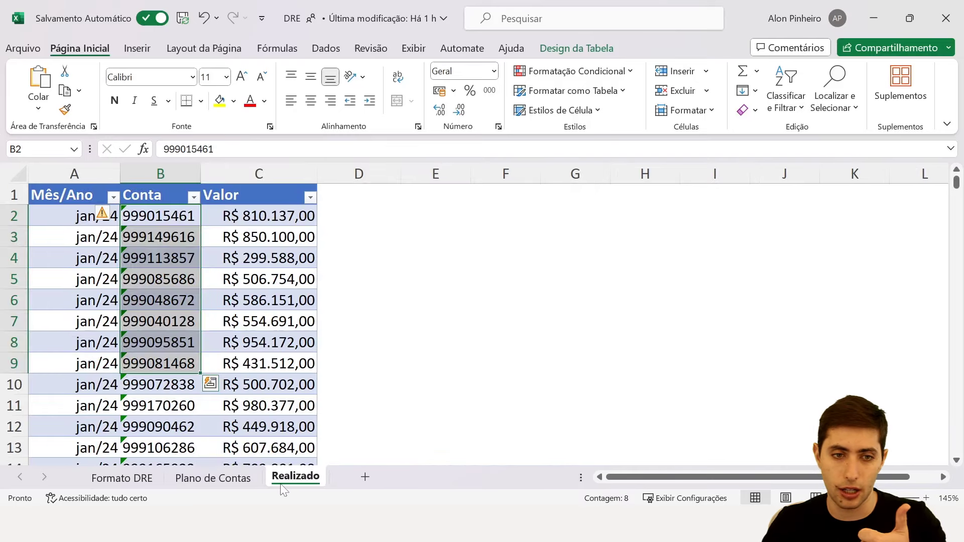
left_click(250, 476)
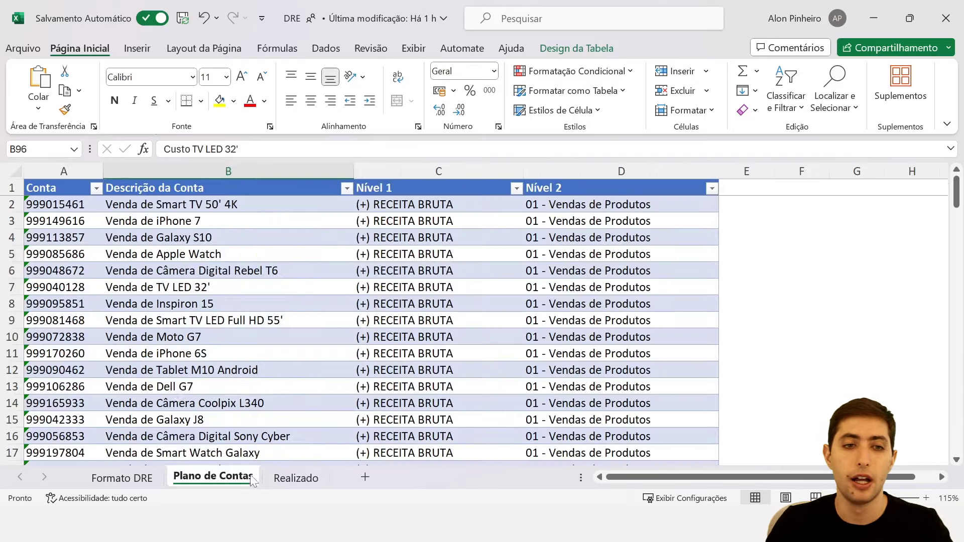
Compare the first account code in Plano de Contas with the Conta column in Realizado, and return to Plano de Contas
left_click(60, 204)
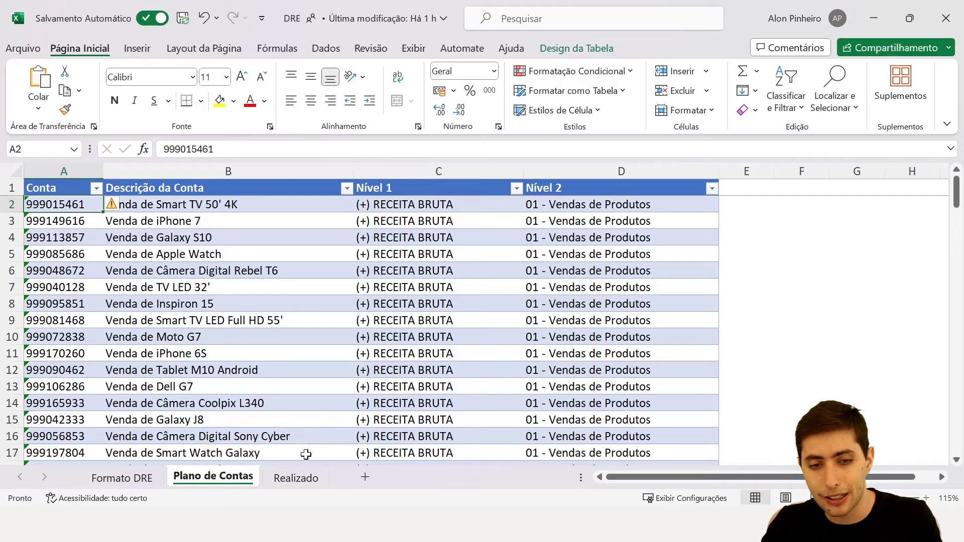
left_click(296, 478)
left_click(153, 173)
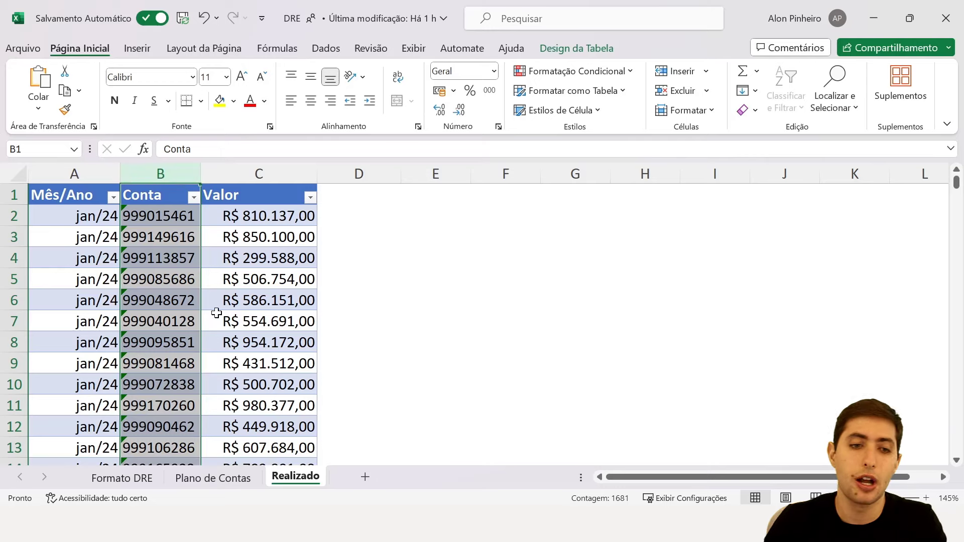
left_click(216, 478)
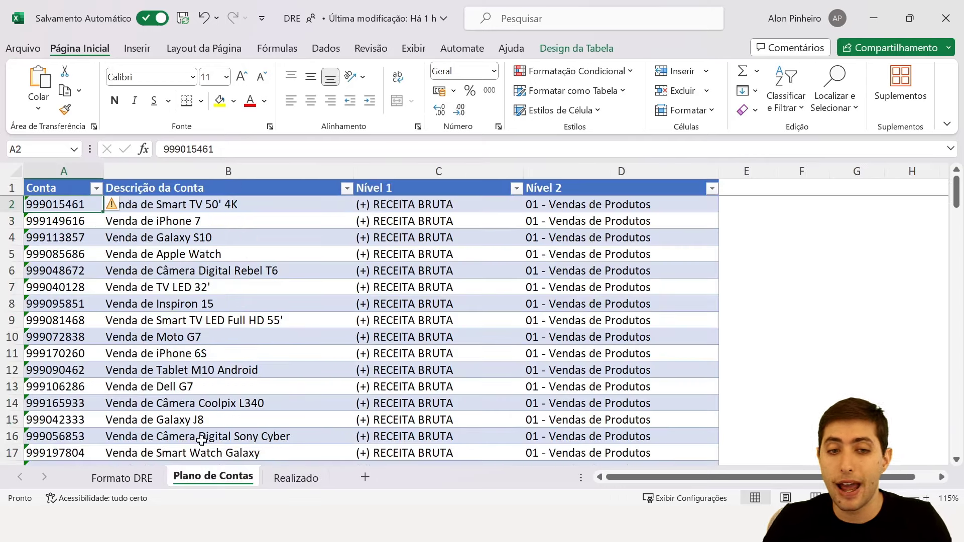
Examine the Descrição da Conta column and list the distinct Nível 1 categories without applying a filter
left_click(243, 173)
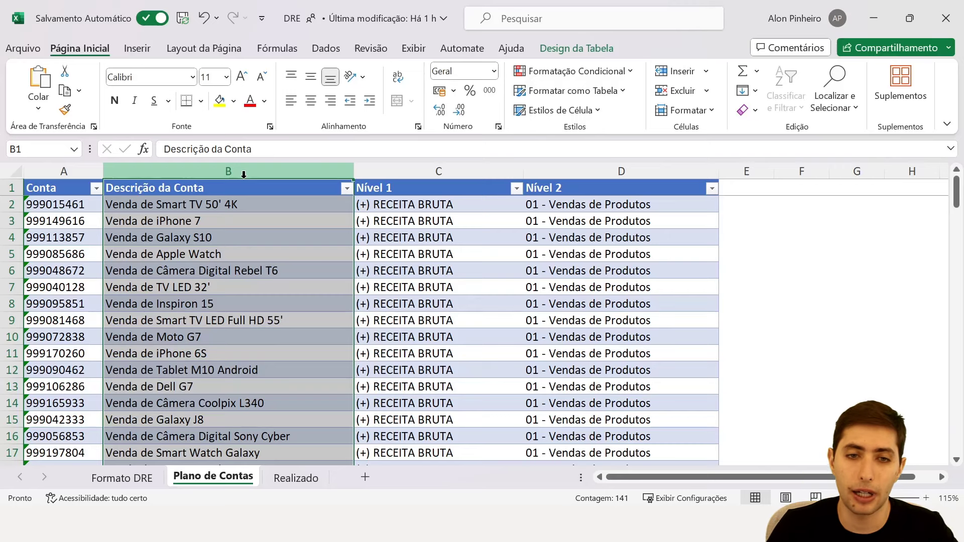
left_click(432, 207)
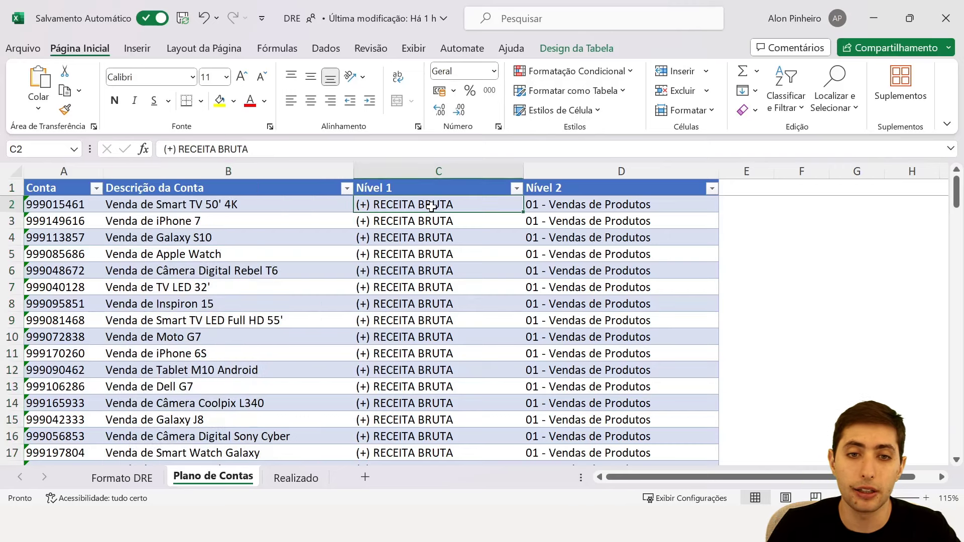
left_click(516, 188)
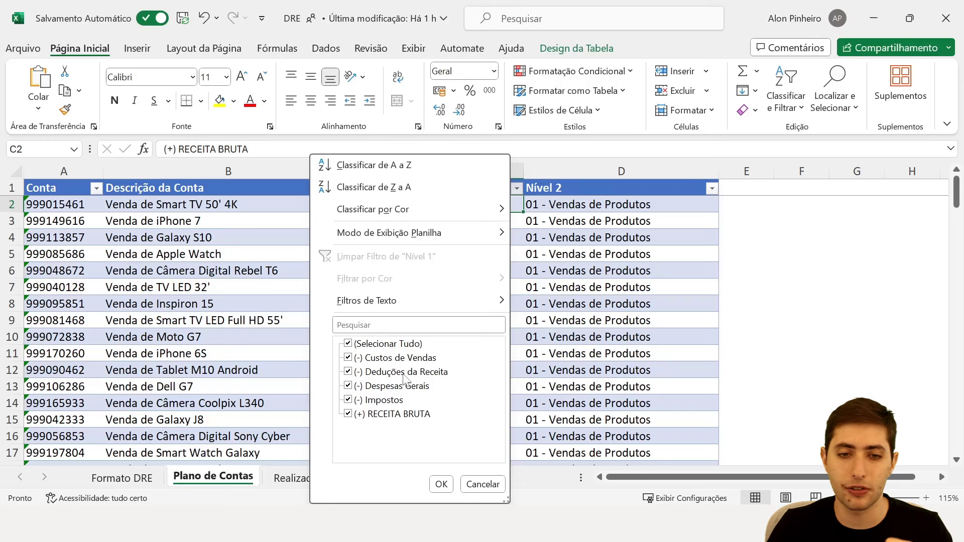
left_click(477, 485)
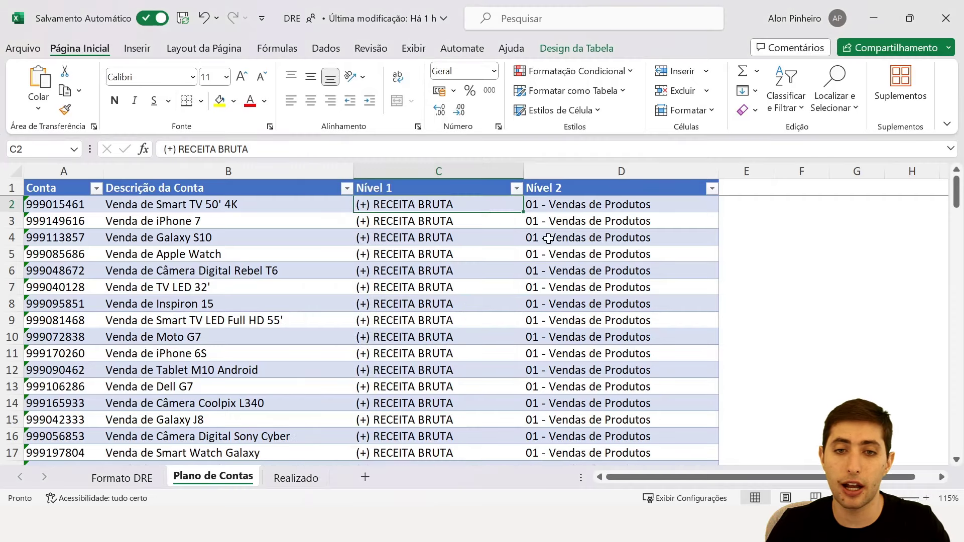
Compare the Nível 1, Nível 2 and Descrição da Conta columns across the first rows of Plano de Contas
left_click_drag(481, 192, 452, 351)
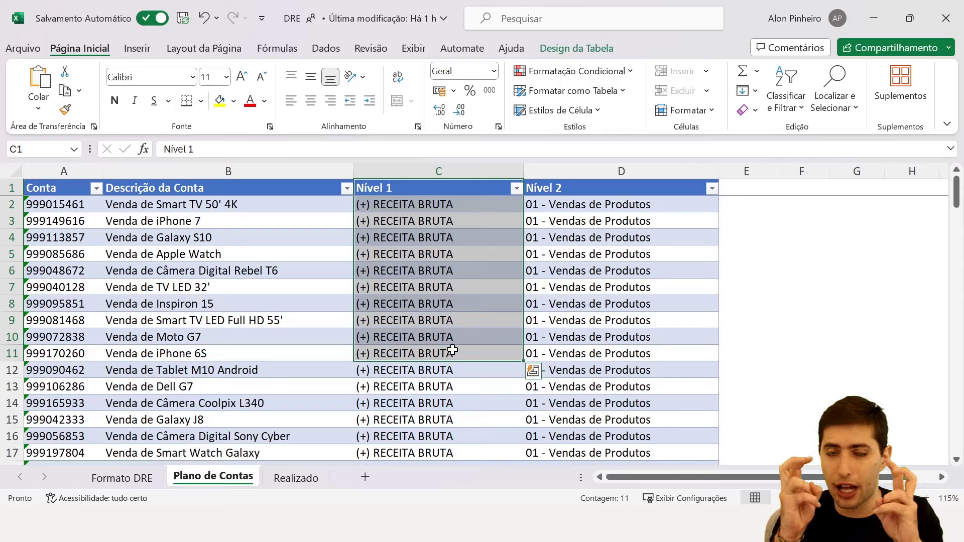
left_click_drag(452, 351, 453, 389)
left_click_drag(598, 193, 605, 271)
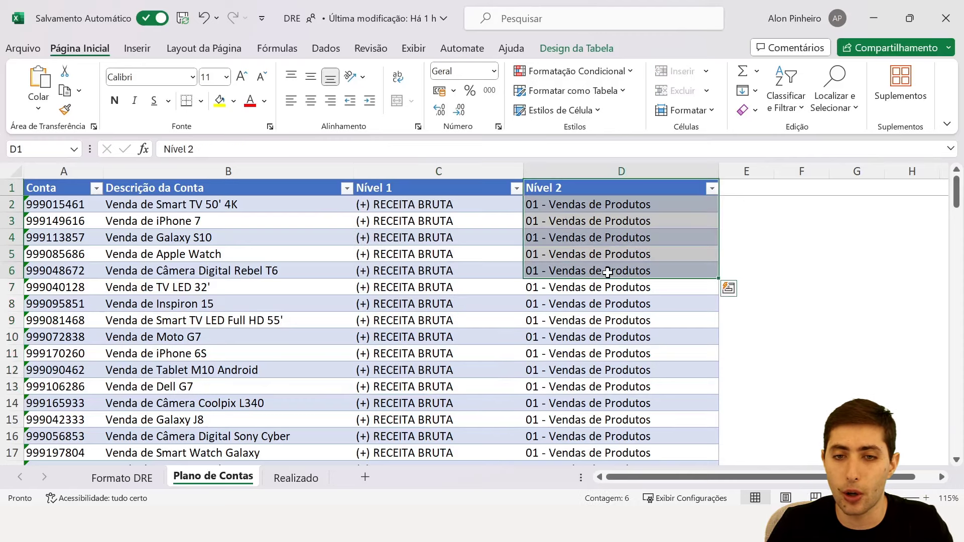
left_click_drag(265, 188, 259, 370)
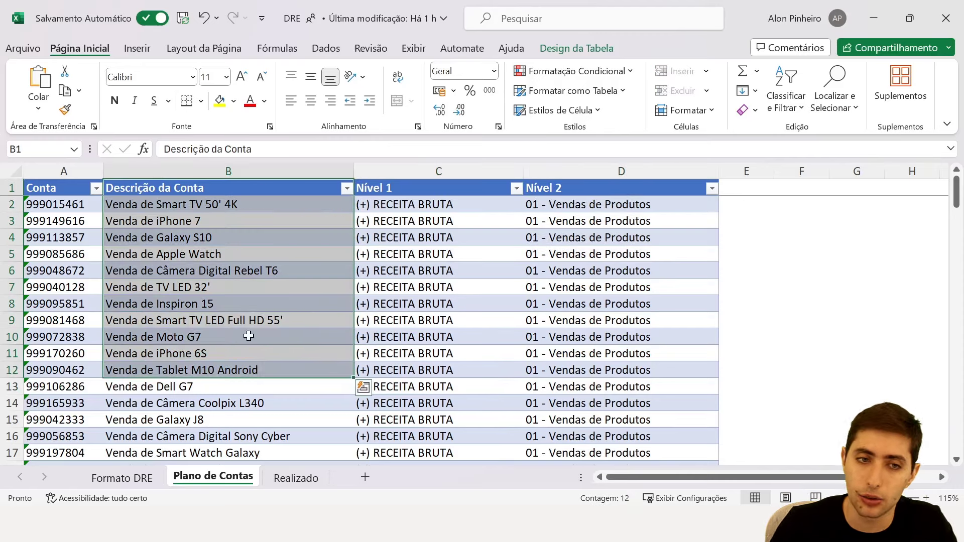
left_click_drag(211, 193, 203, 339)
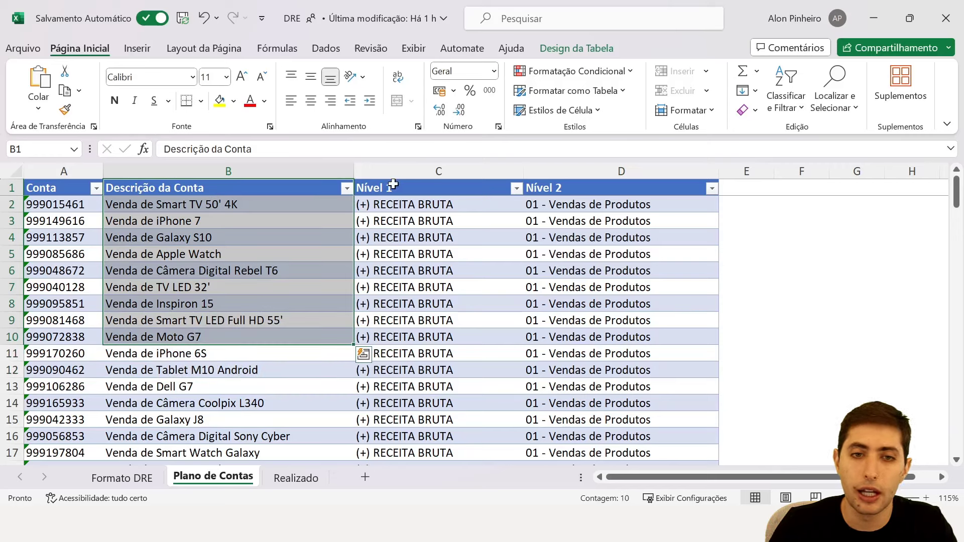
left_click_drag(393, 188, 417, 304)
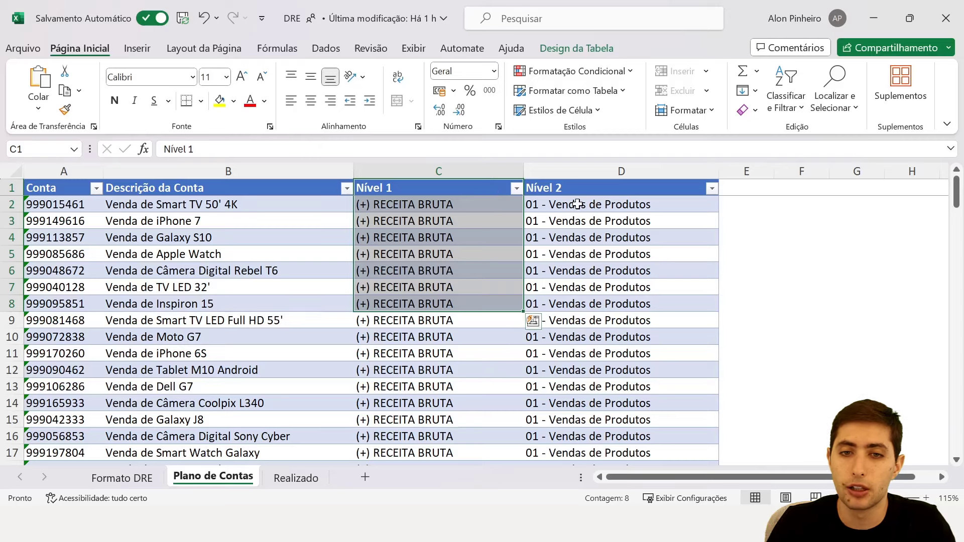
Examine the Nível 2 groups within RECEITA BRUTA: 01 - Vendas de Produtos and 02 - Outras Receitas
left_click(556, 203)
left_click_drag(436, 203, 437, 304)
left_click_drag(558, 206, 592, 455)
scroll(581, 355, "down", 6)
left_click(587, 322)
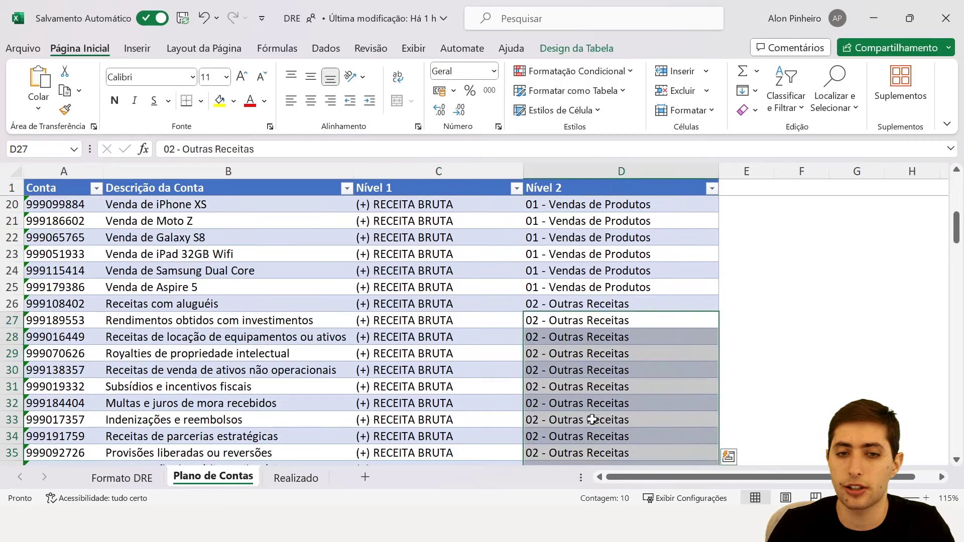
scroll(588, 402, "down", 10)
scroll(556, 372, "down", 2)
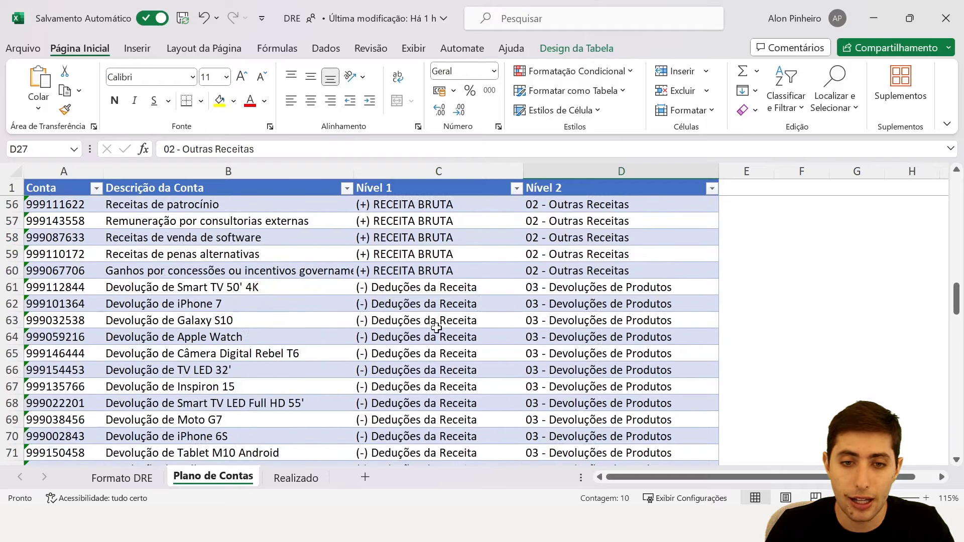
Examine the Nível 2 groups within Deduções da Receita: 03 - Devoluções de Produtos and 04 - Taxas de Serviço
left_click_drag(430, 302, 437, 404)
scroll(604, 314, "down", 5)
left_click_drag(611, 238, 628, 354)
scroll(628, 354, "down", 4)
left_click_drag(610, 277, 597, 324)
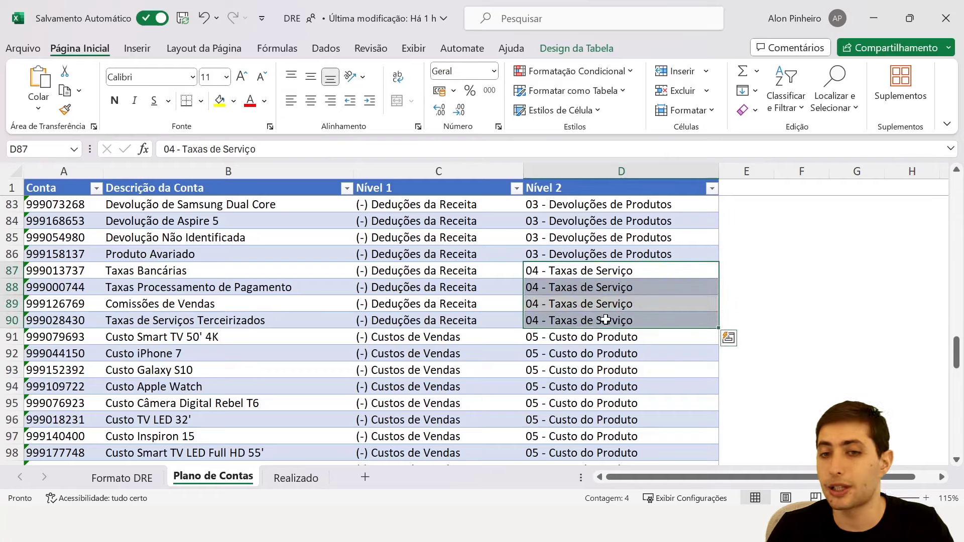
Examine the Nível 2 groups within Custos de Vendas: 05 - Custo do Produto and 06 - Outros Custos
scroll(573, 330, "down", 2)
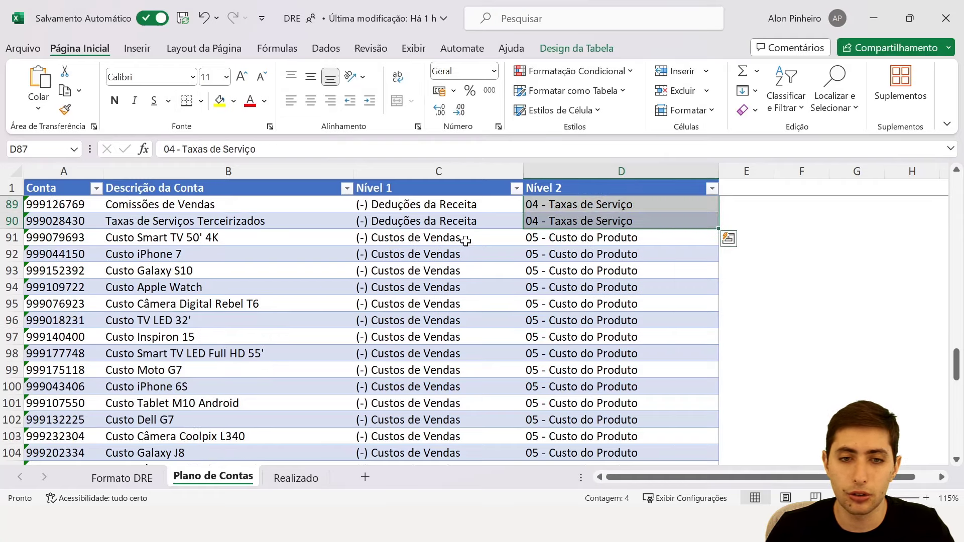
left_click_drag(465, 240, 446, 437)
scroll(552, 392, "down", 3)
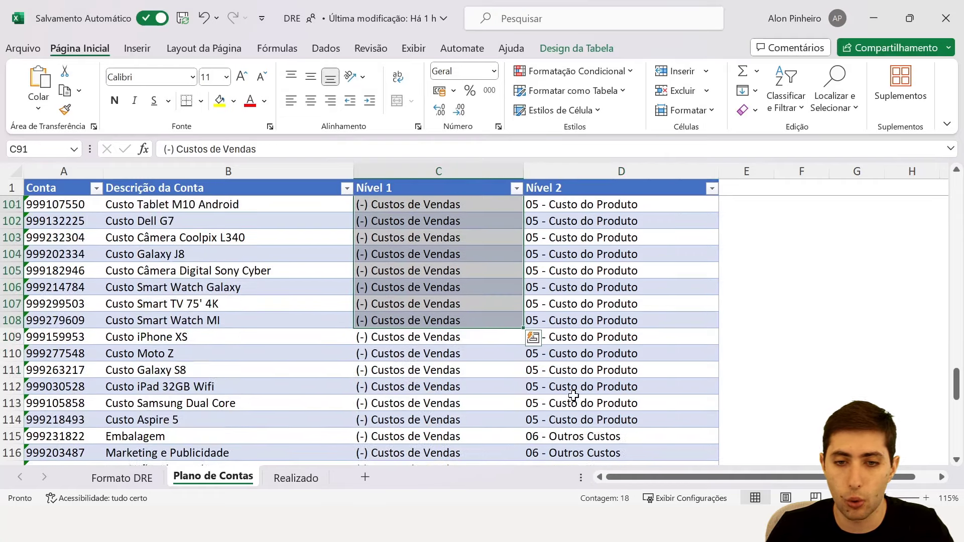
left_click_drag(607, 389, 605, 421)
scroll(601, 415, "down", 1)
Examine the Nível 2 groups within Despesas Gerais, from 07 - Despesas Administrativas to 10 - Recursos Humanos
scroll(601, 415, "down", 3)
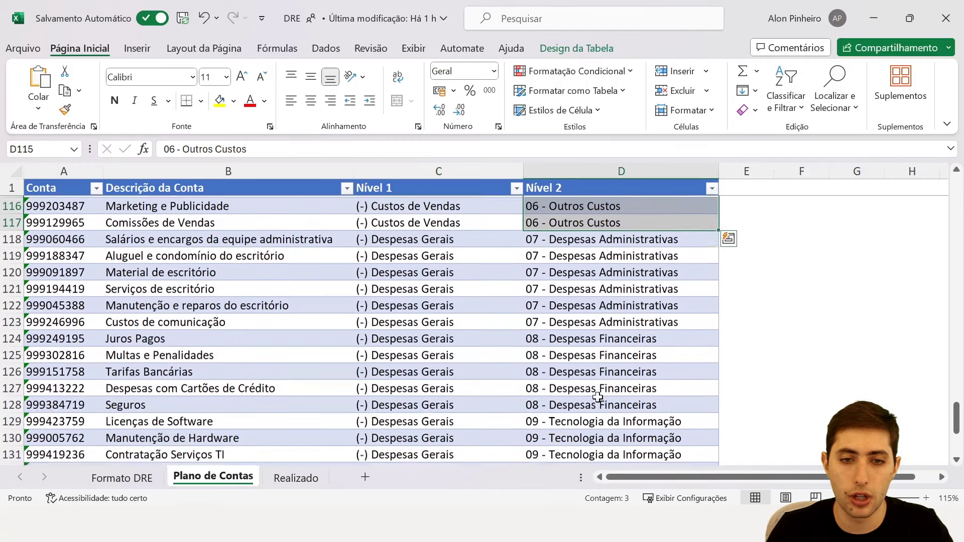
left_click_drag(446, 240, 454, 454)
scroll(474, 343, "down", 1)
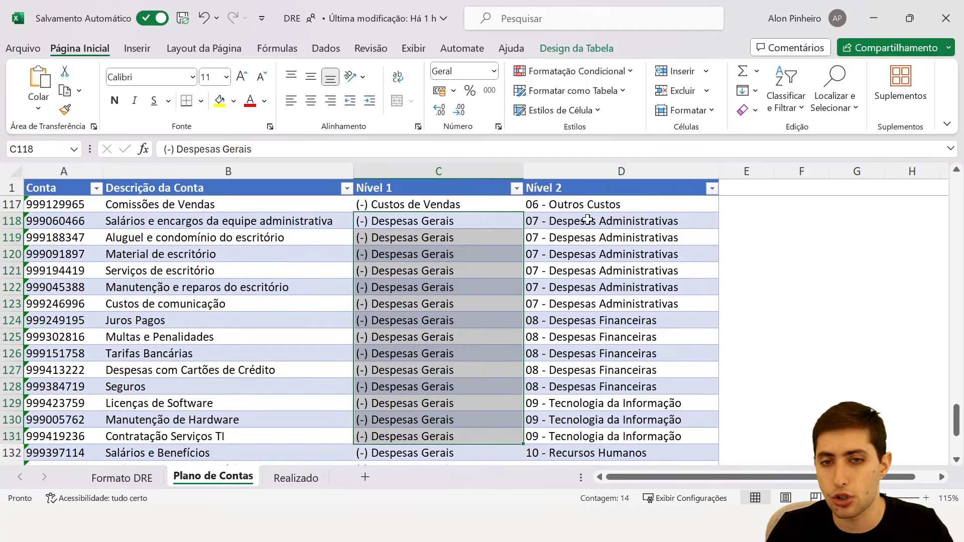
left_click_drag(588, 221, 602, 437)
scroll(602, 437, "down", 1)
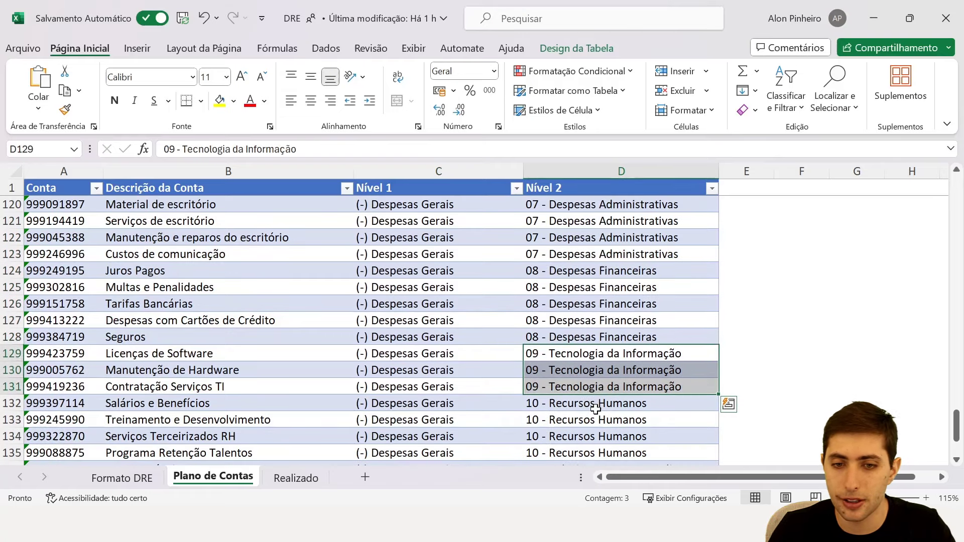
left_click_drag(598, 403, 595, 437)
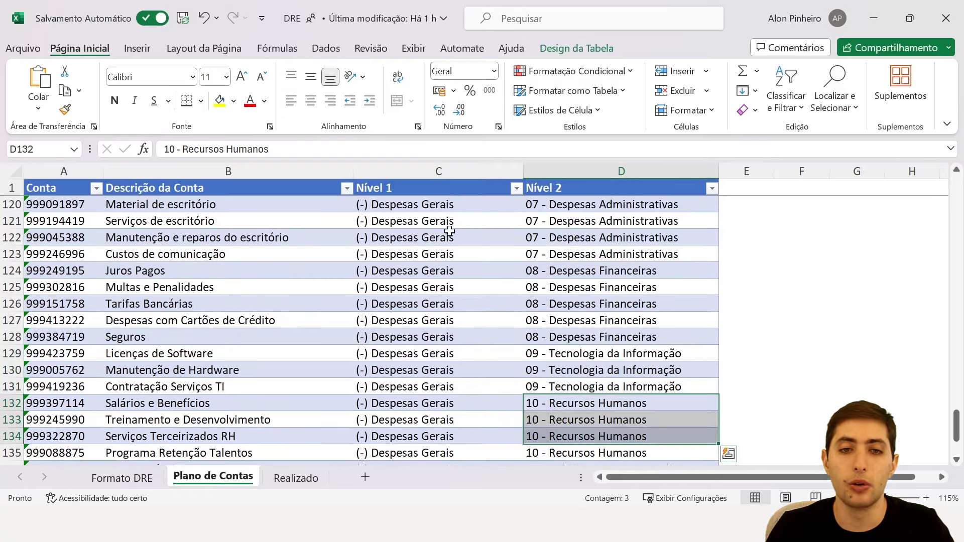
Review the whole Nível 1, Nível 2 and Descrição da Conta columns as the levels of the account hierarchy
left_click(421, 164)
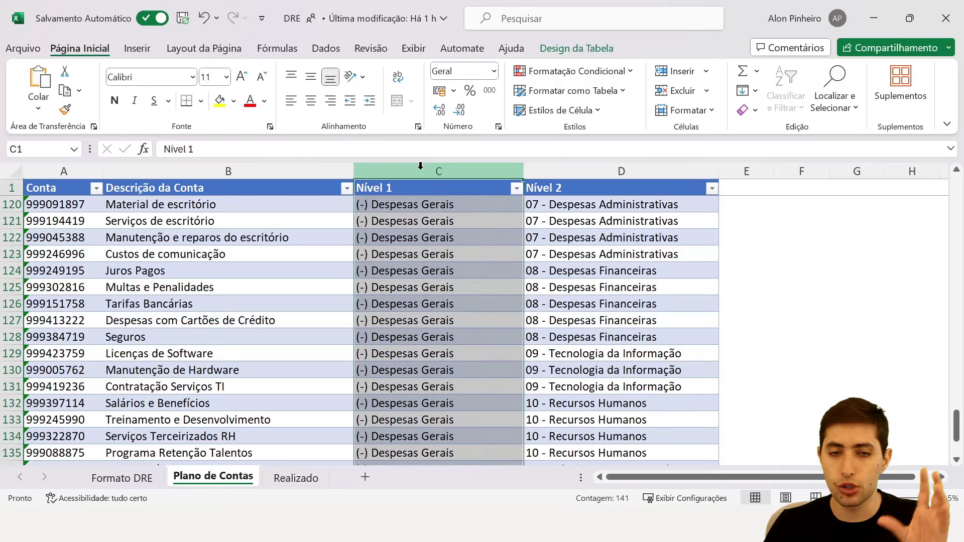
left_click(582, 172)
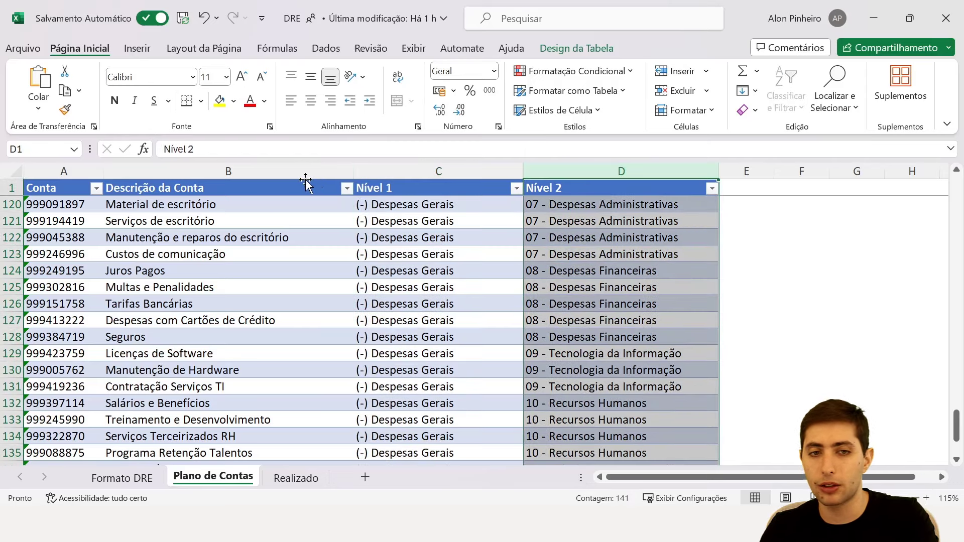
left_click(294, 165)
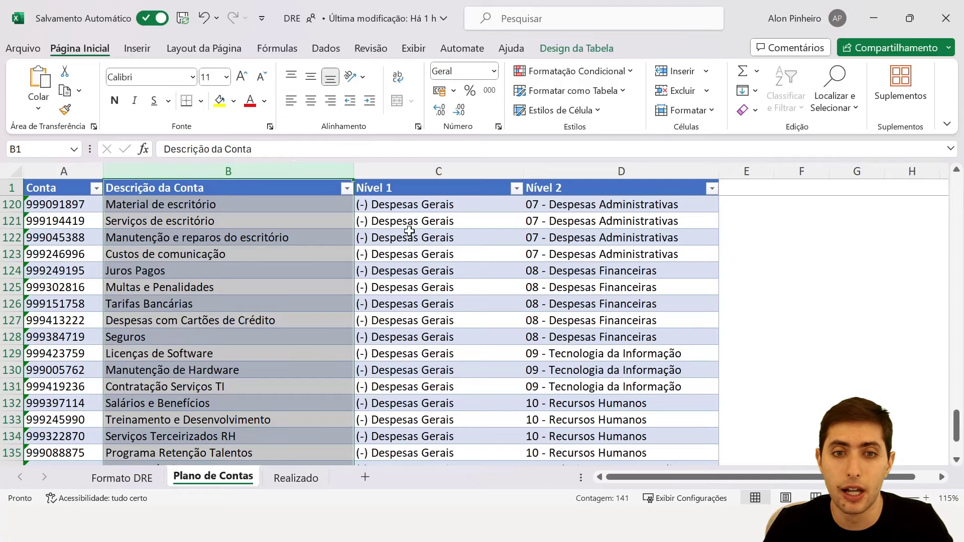
Trace the 02 - Outras Receitas accounts of RECEITA BRUTA from Nível 1 through Nível 2 to their descriptions and the Conta column
scroll(442, 259, "up", 20)
left_click(419, 202)
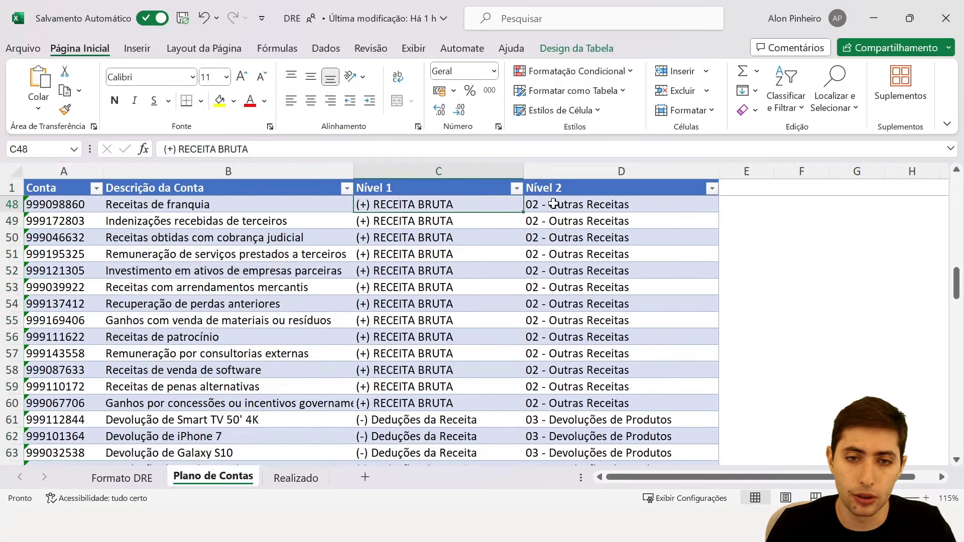
left_click_drag(569, 209, 593, 402)
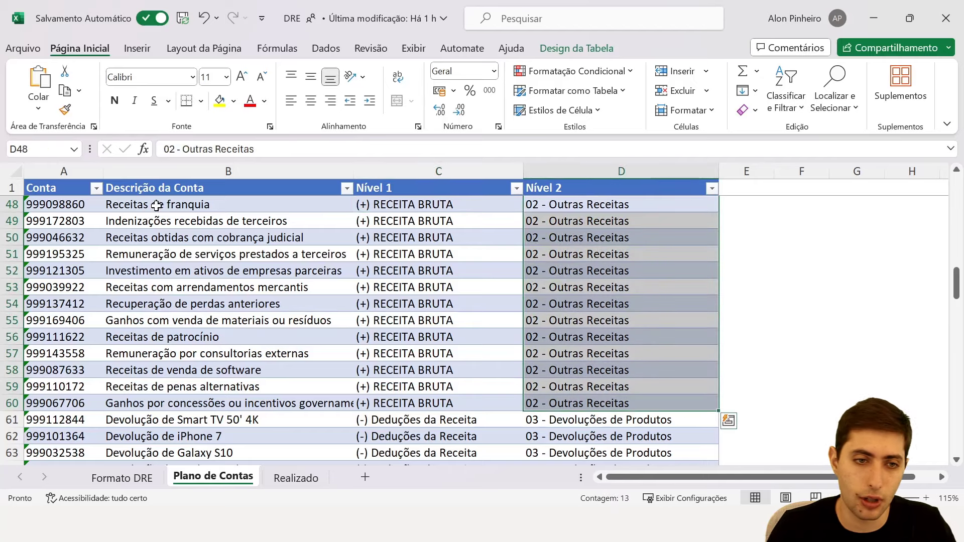
left_click_drag(157, 206, 171, 415)
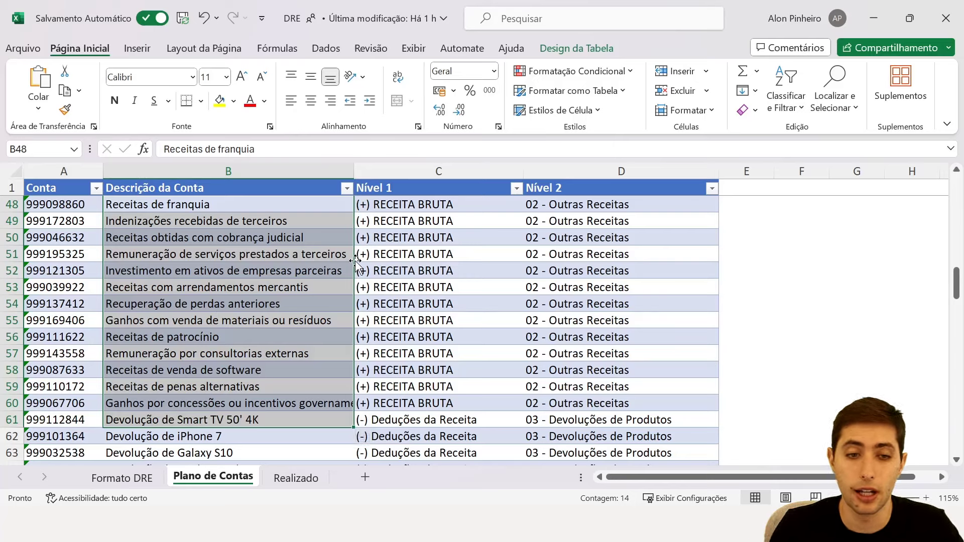
left_click(193, 240)
left_click(199, 206)
left_click(81, 189)
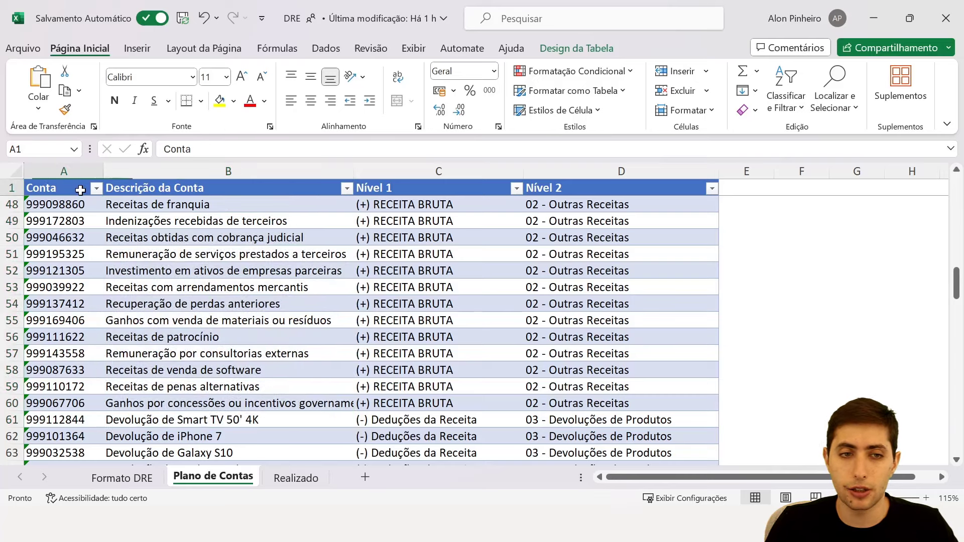
Open the Formato DRE sheet and examine the Grupo entries from RECEITA BRUTA to LUCRO LÍQUIDO
left_click(121, 479)
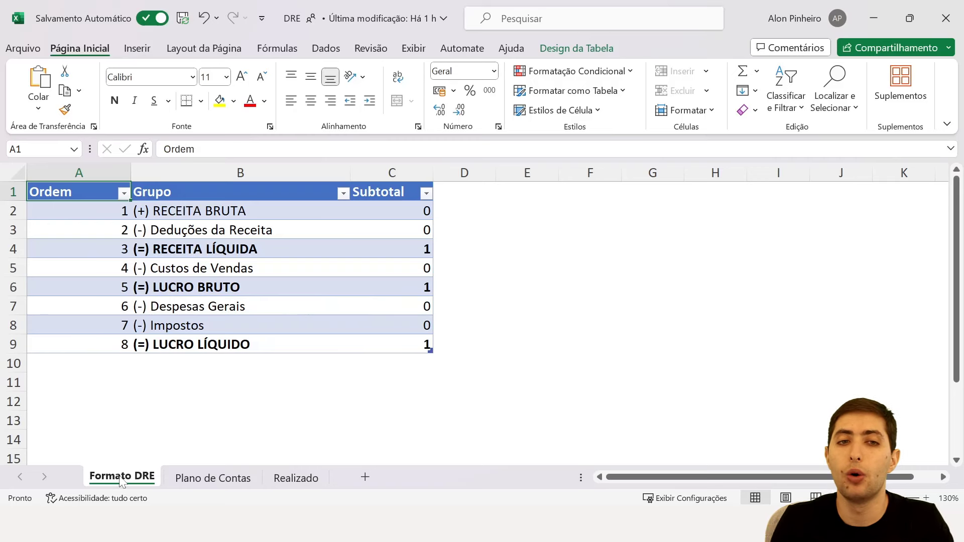
left_click_drag(142, 209, 197, 340)
Switch to the DRE - Gabarito report in Power BI and drill the matrix up to show only the Grupo level
left_click(599, 525)
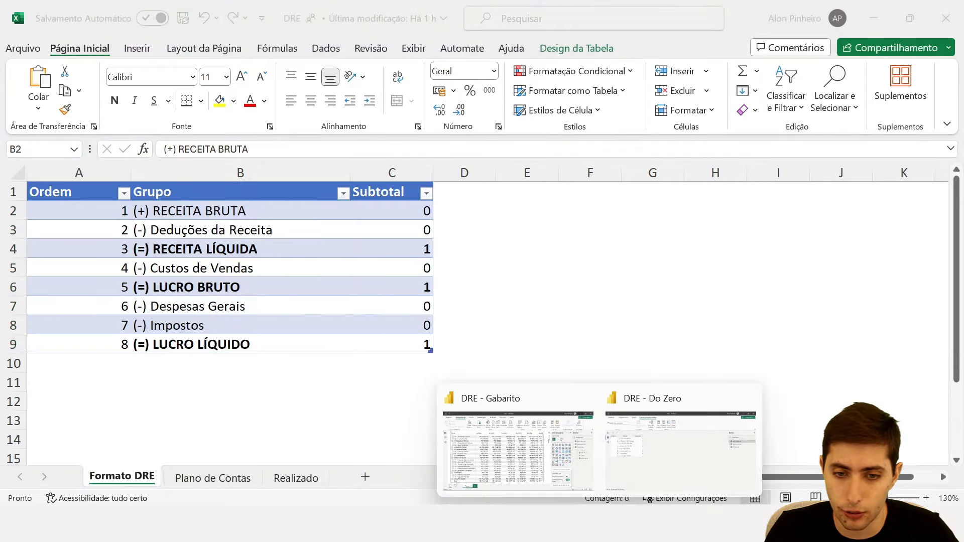
left_click(553, 454)
scroll(365, 192, "up", 1)
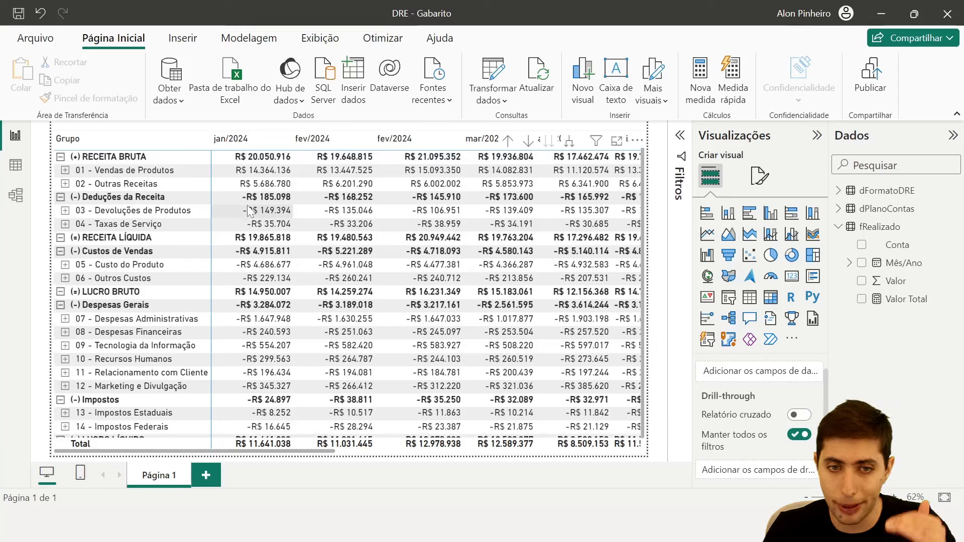
left_click(510, 139)
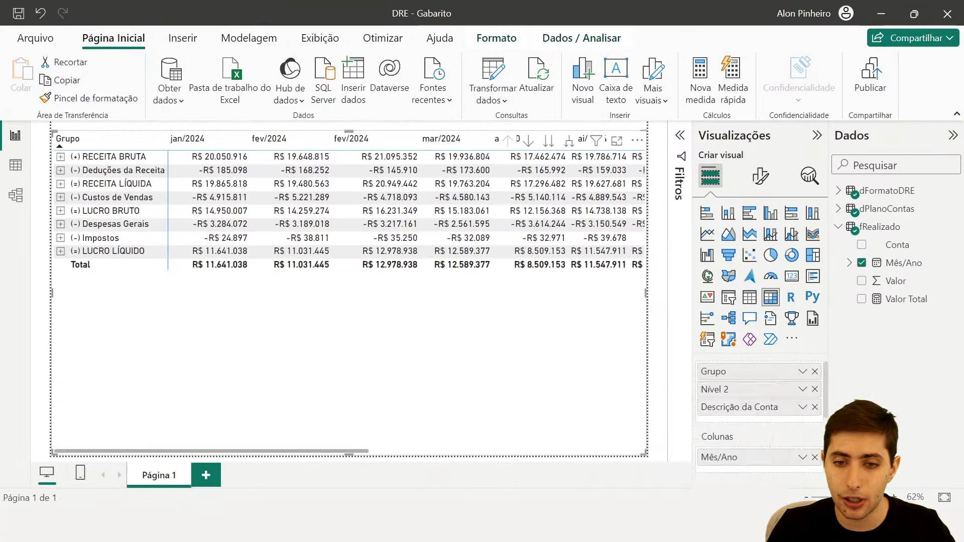
Return to the Formato DRE sheet in Excel and go through the Grupo lines in order, from RECEITA BRUTA to LUCRO LÍQUIDO
key("alt+Tab")
left_click(216, 214)
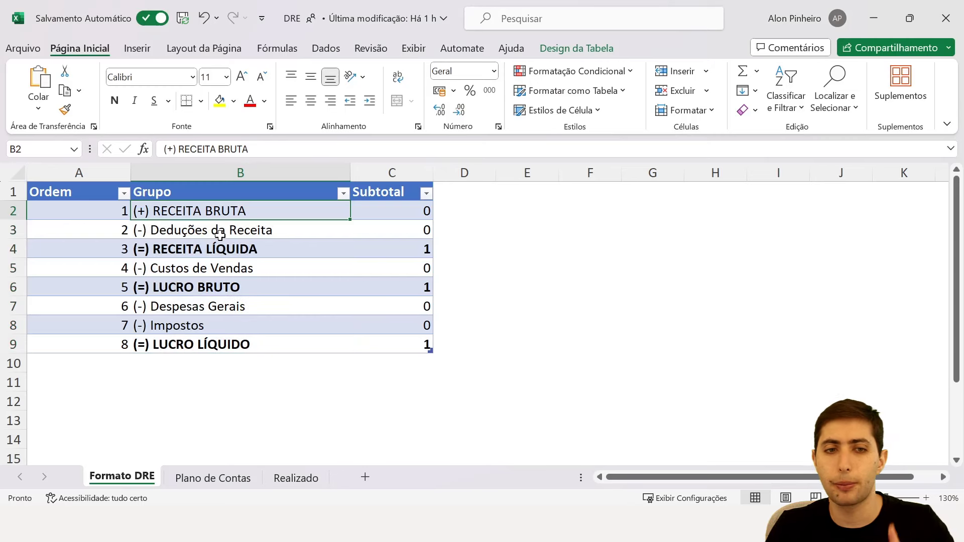
left_click(220, 234)
left_click(223, 249)
left_click(231, 269)
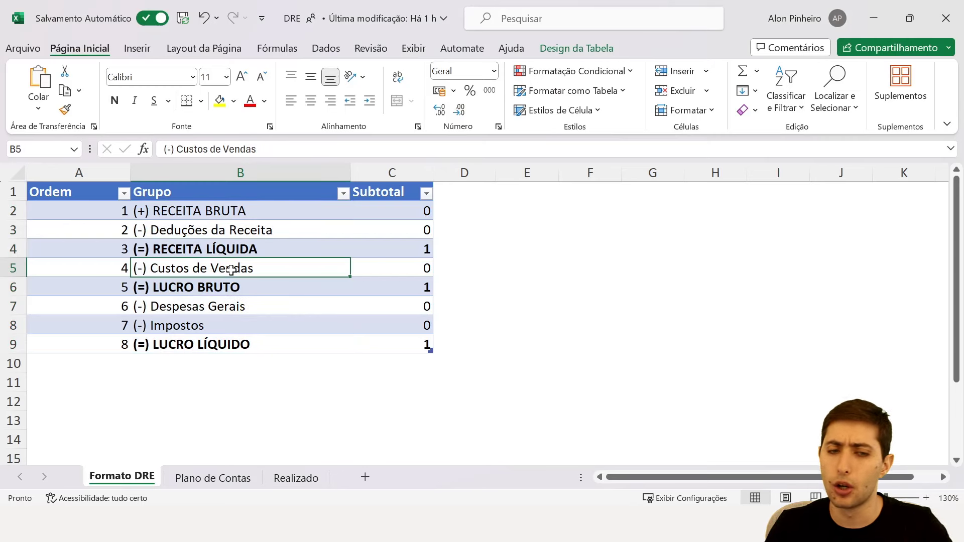
left_click(244, 326)
left_click(248, 345)
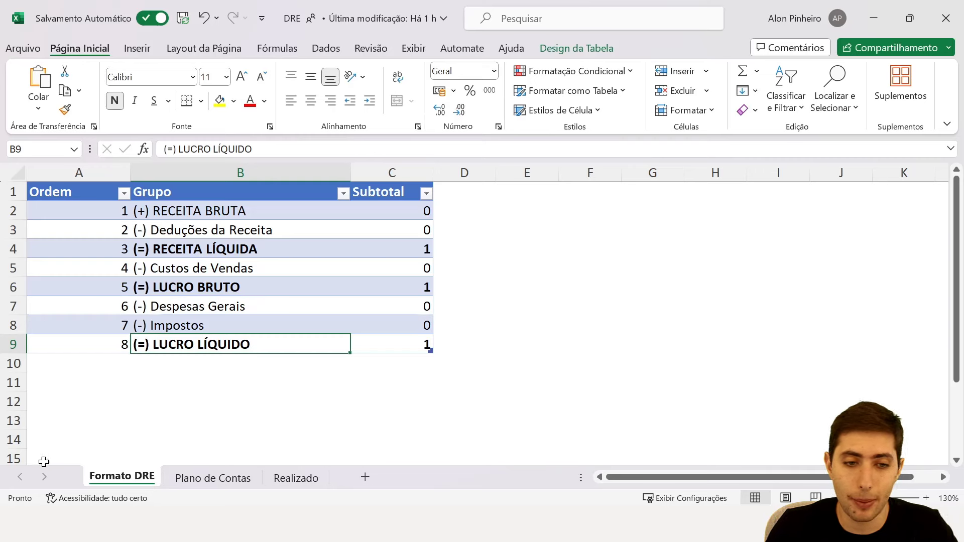
Review the Grupo column of the Formato DRE sheet, from RECEITA BRUTA through Deduções da Receita and RECEITA LÍQUIDA to LUCRO LÍQUIDO
left_click_drag(178, 210, 216, 344)
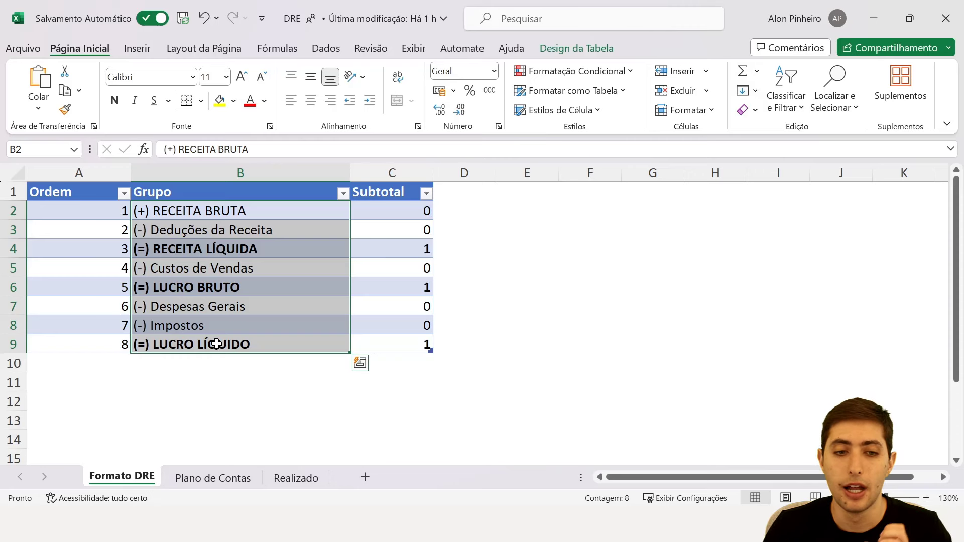
left_click_drag(210, 211, 209, 341)
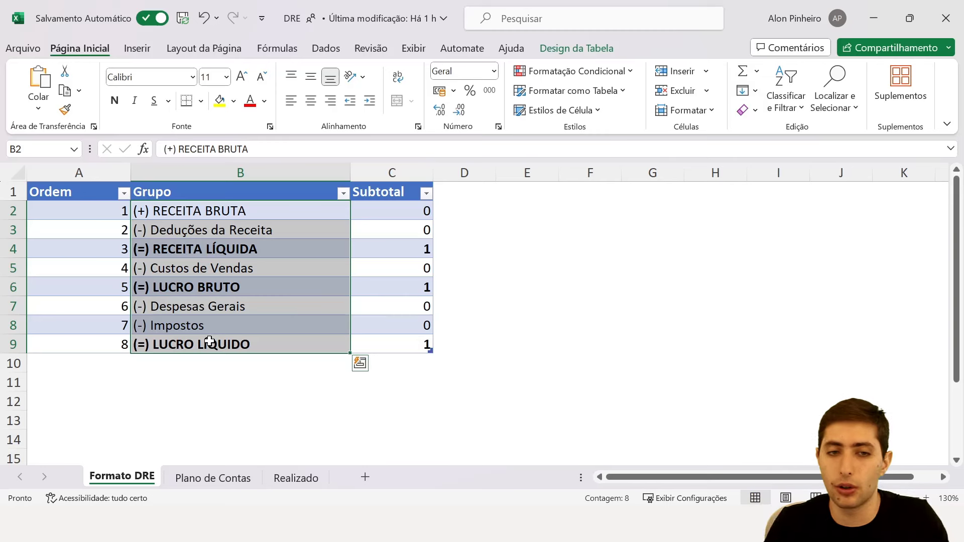
left_click(189, 215)
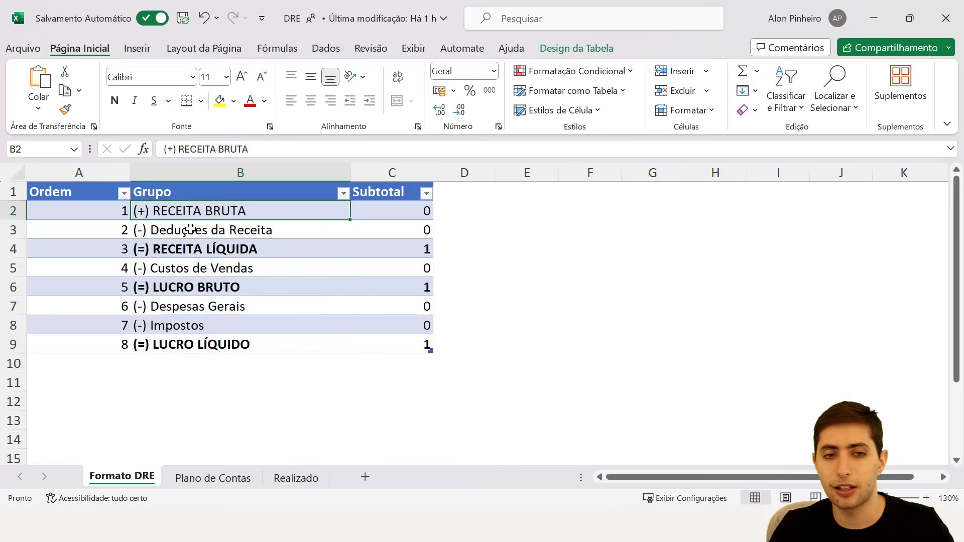
left_click(189, 228)
left_click(197, 247)
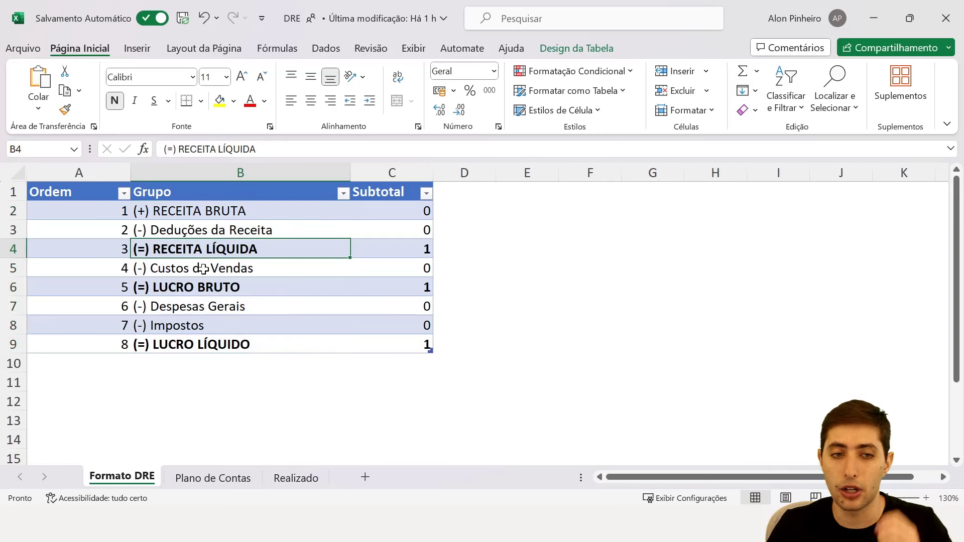
left_click_drag(177, 197, 188, 347)
Go through the Nível 1 categories on the Plano de Contas sheet, from RECEITA BRUTA to Impostos
left_click(216, 479)
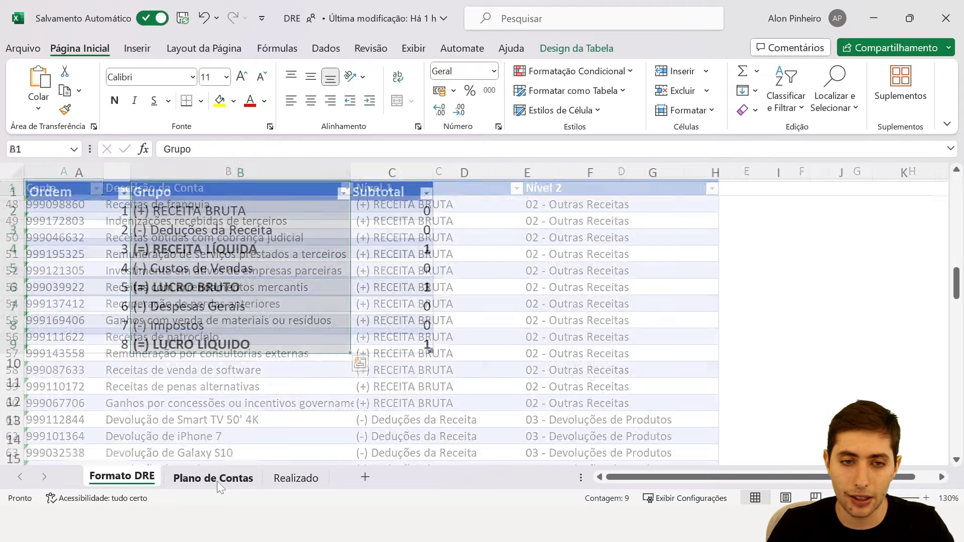
left_click_drag(397, 190, 404, 251)
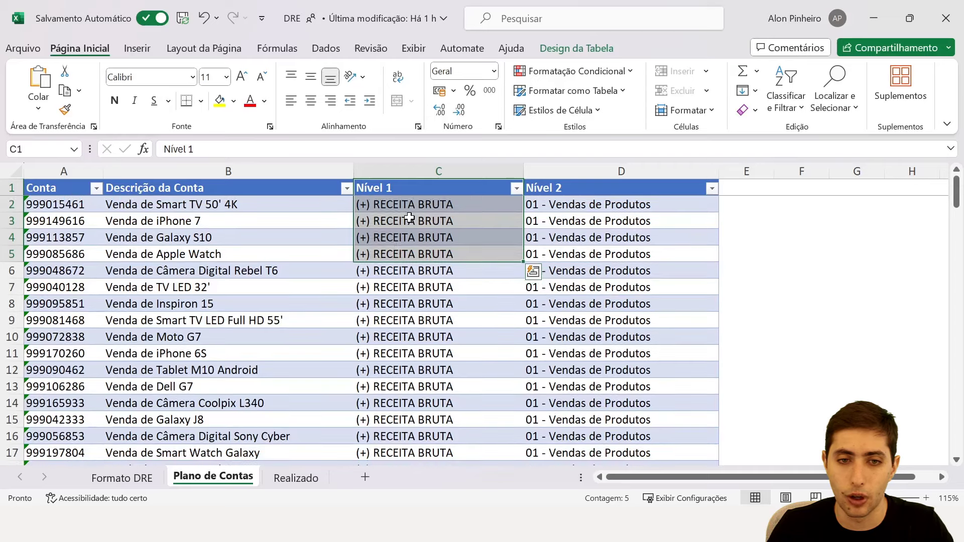
left_click(410, 221)
scroll(418, 237, "down", 3)
scroll(418, 237, "down", 17)
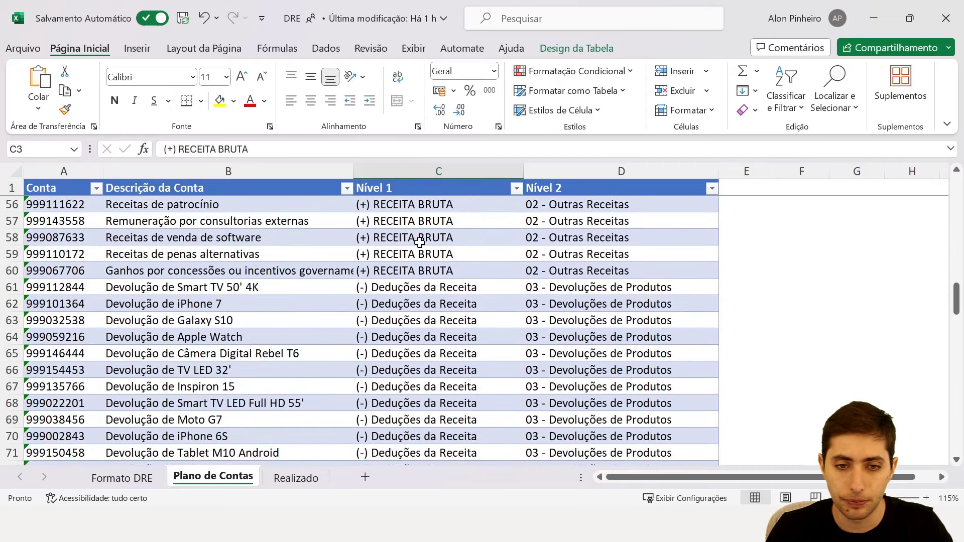
left_click_drag(418, 238, 427, 322)
scroll(426, 323, "down", 9)
left_click_drag(429, 254, 439, 354)
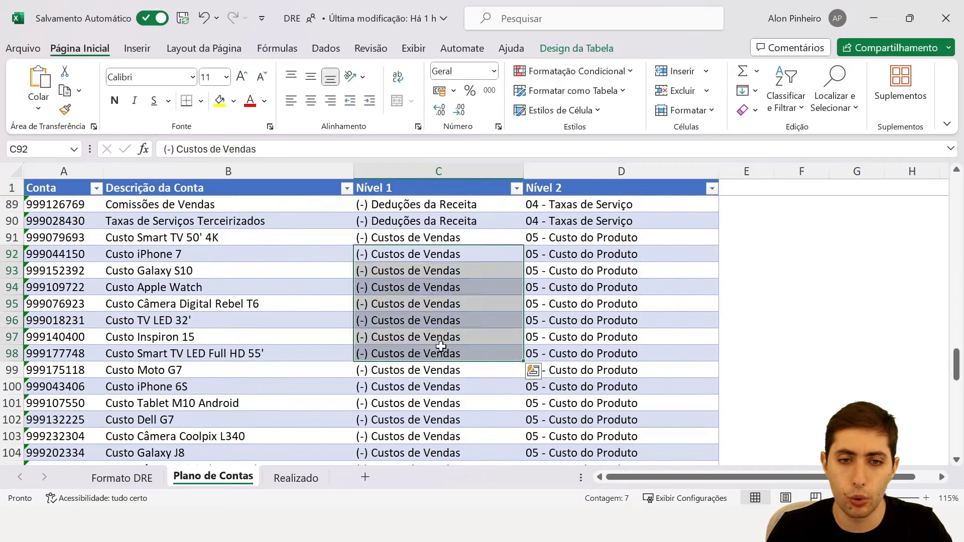
scroll(439, 352, "down", 6)
scroll(440, 340, "down", 5)
left_click_drag(430, 259, 435, 354)
scroll(435, 353, "down", 5)
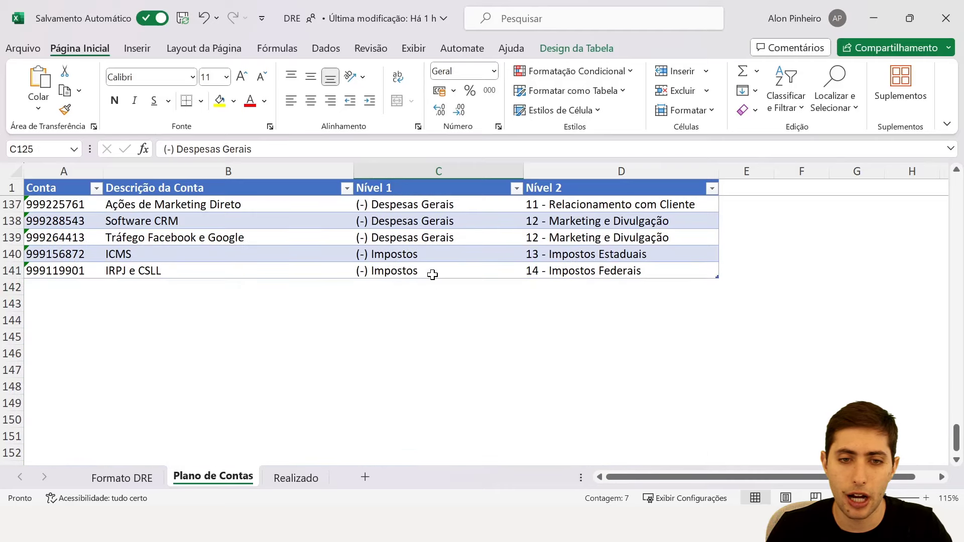
left_click_drag(429, 255, 429, 270)
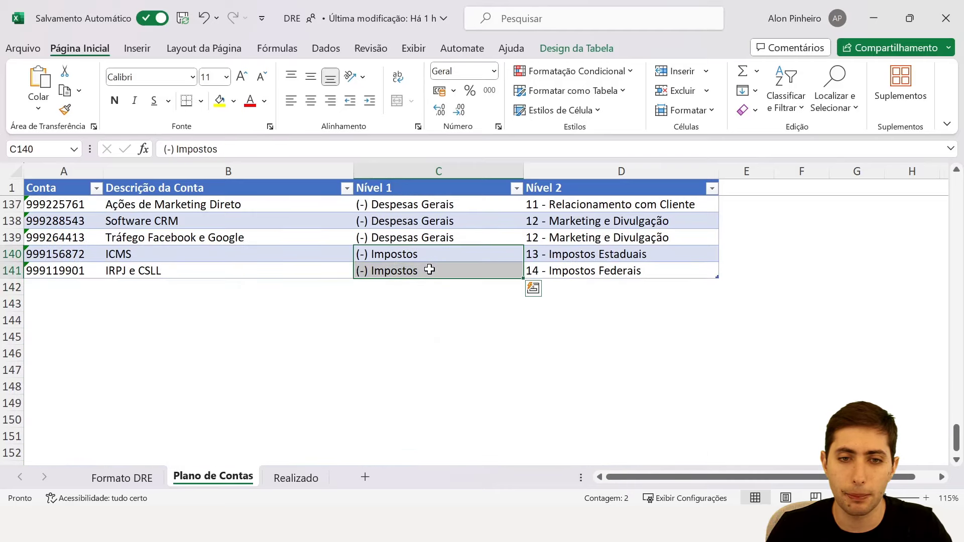
Return to the Formato DRE sheet and compare its Grupo column with the Nível 1 categories
left_click(138, 479)
left_click(200, 212)
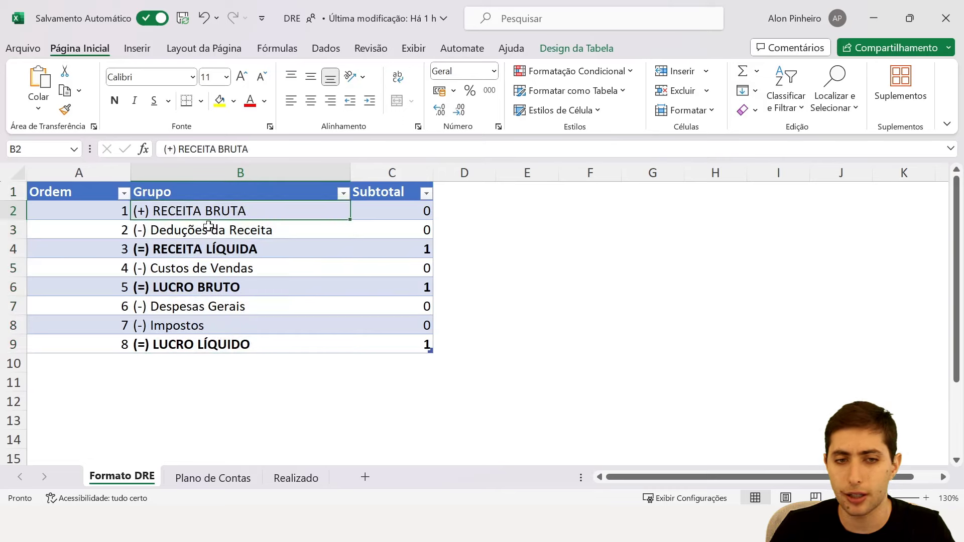
left_click(211, 229)
left_click(200, 173)
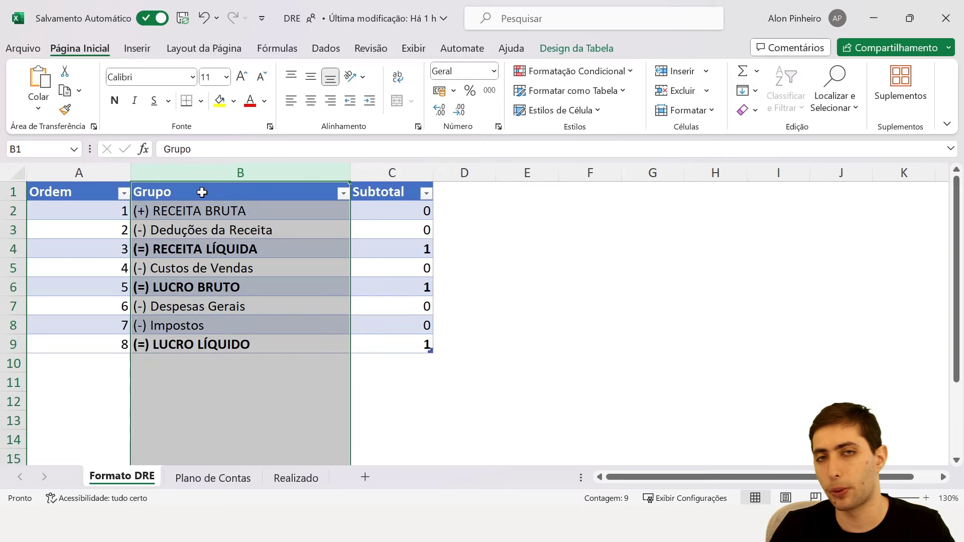
Examine the Nível 1, Nível 2 and Descrição da Conta columns of Plano de Contas in turn
left_click(231, 479)
left_click(440, 170)
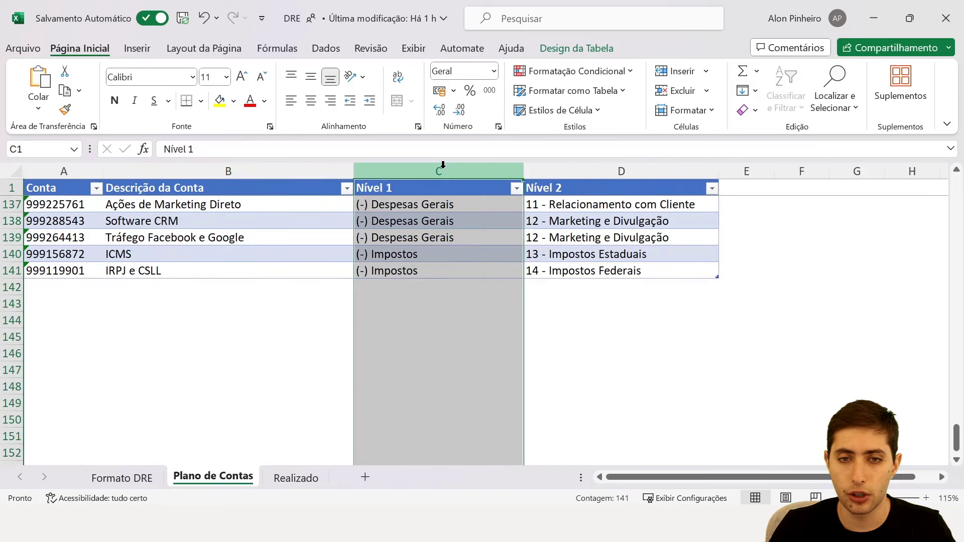
left_click(564, 170)
left_click(281, 172)
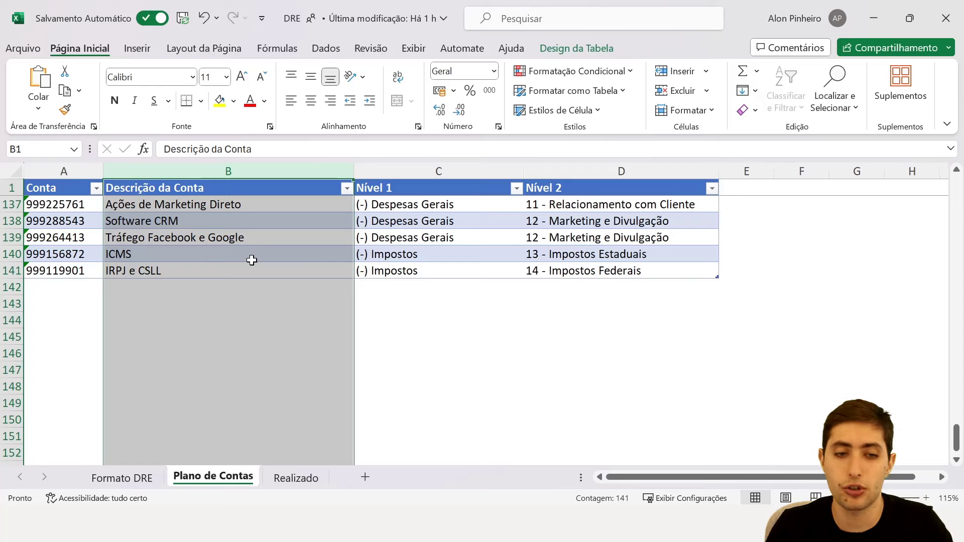
left_click(137, 402)
Examine the complete Formato DRE table, covering Ordem, Grupo and Subtotal, and highlight its eight Grupo lines
left_click(122, 478)
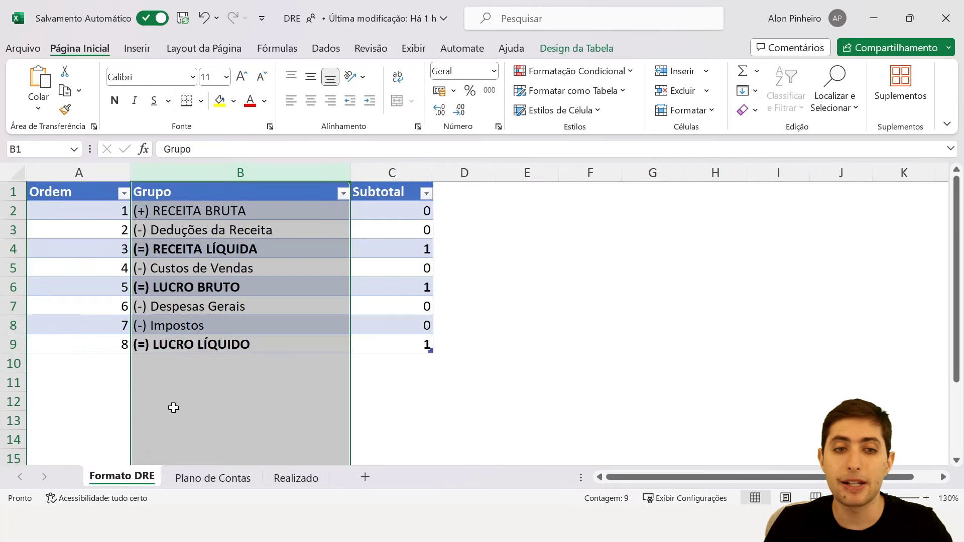
left_click(262, 308)
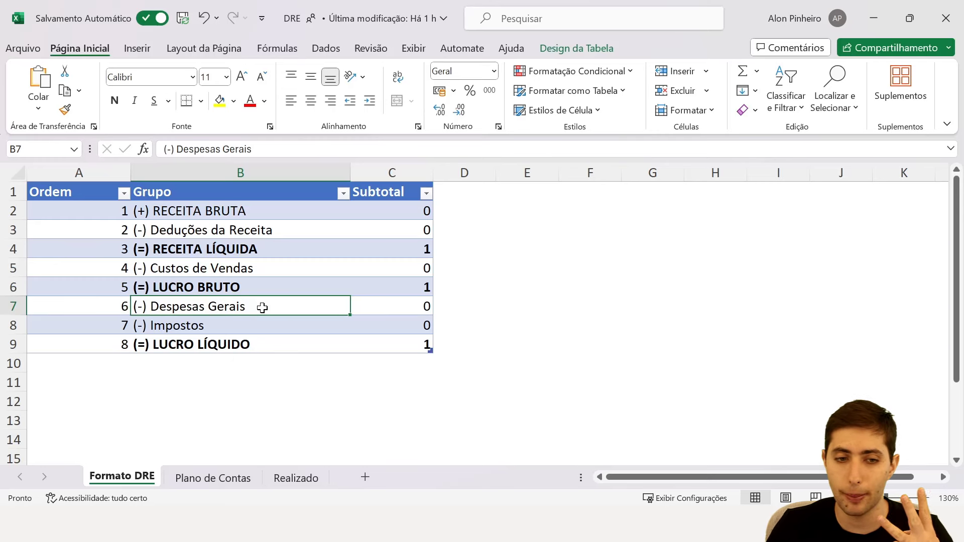
left_click_drag(95, 192, 334, 334)
left_click_drag(371, 345, 371, 344)
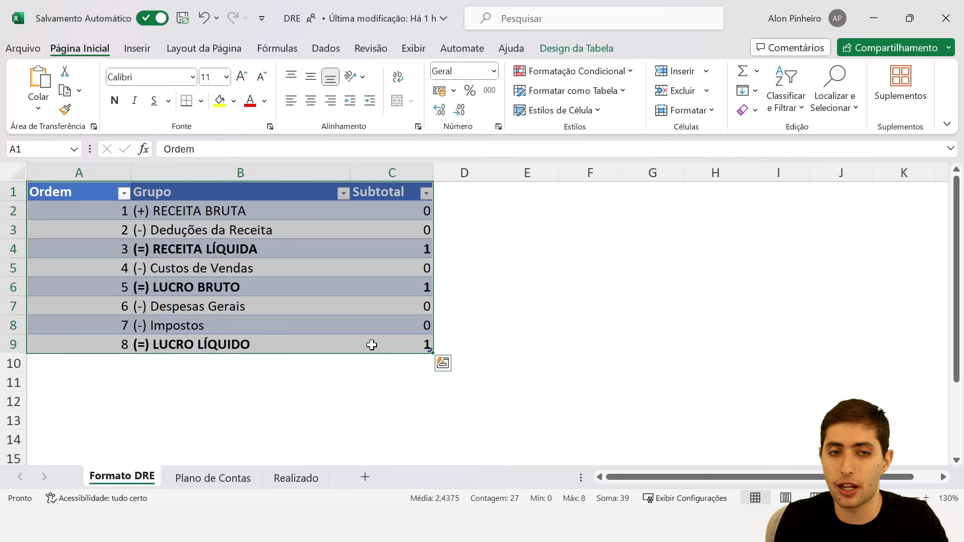
left_click(188, 229)
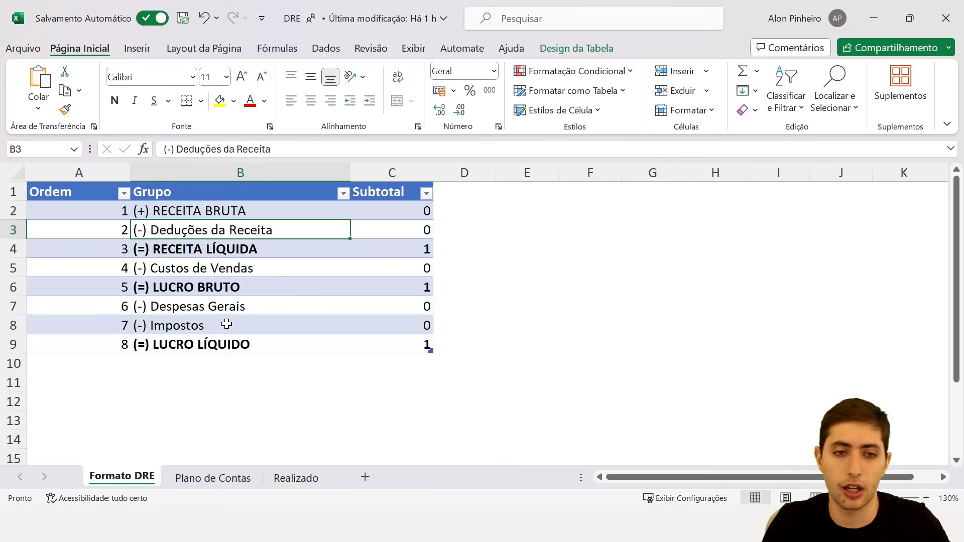
left_click_drag(206, 214, 214, 344)
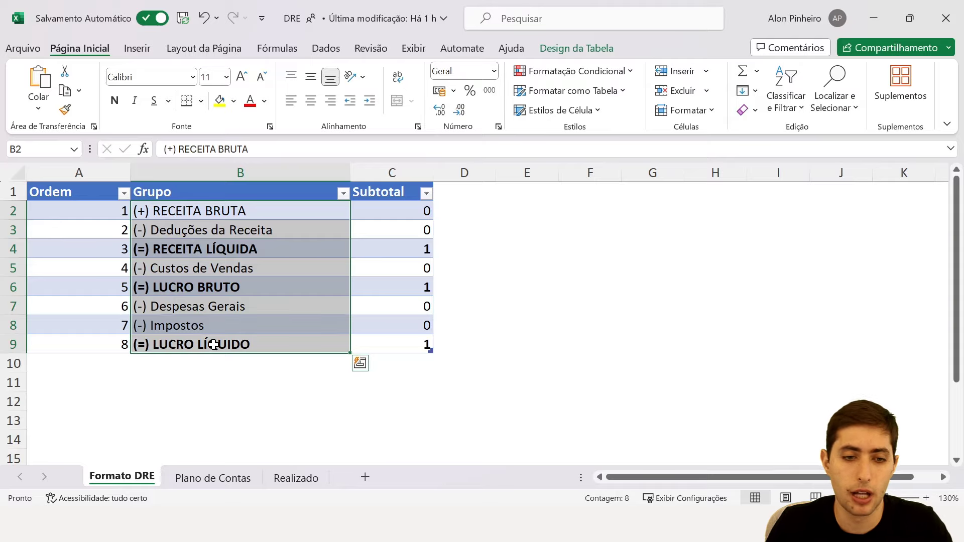
Go back to the start of the Plano de Contas table and highlight its Nível 2 and Nível 1 columns
left_click(213, 478)
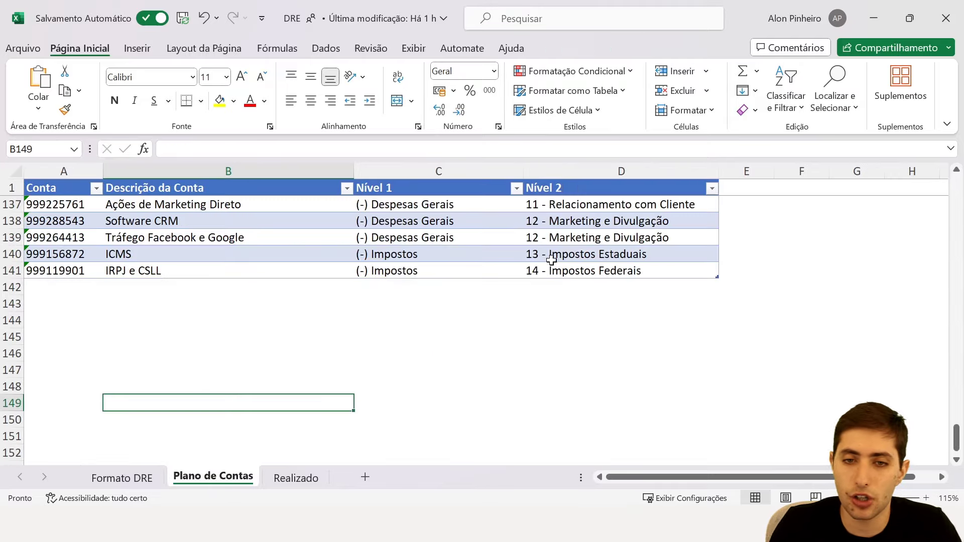
scroll(564, 235, "up", 20)
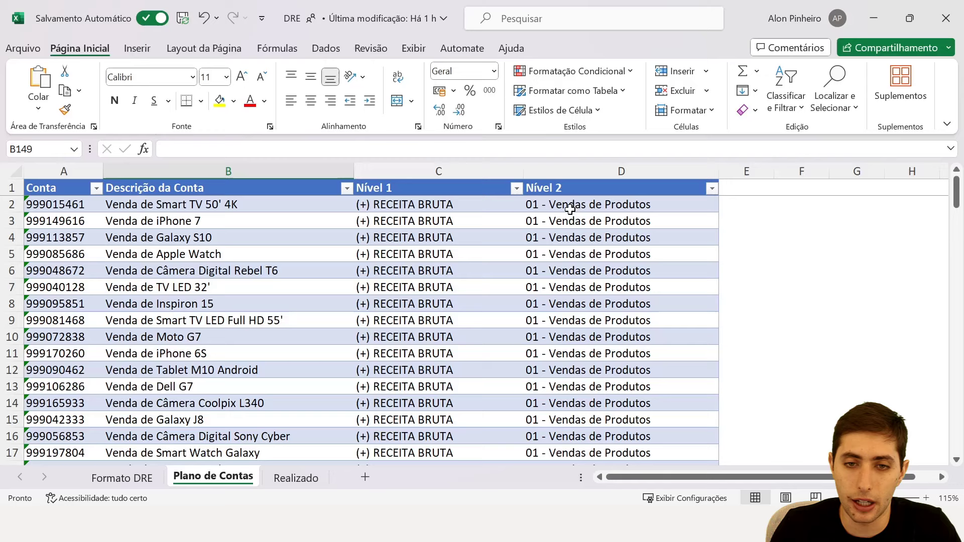
left_click(574, 183)
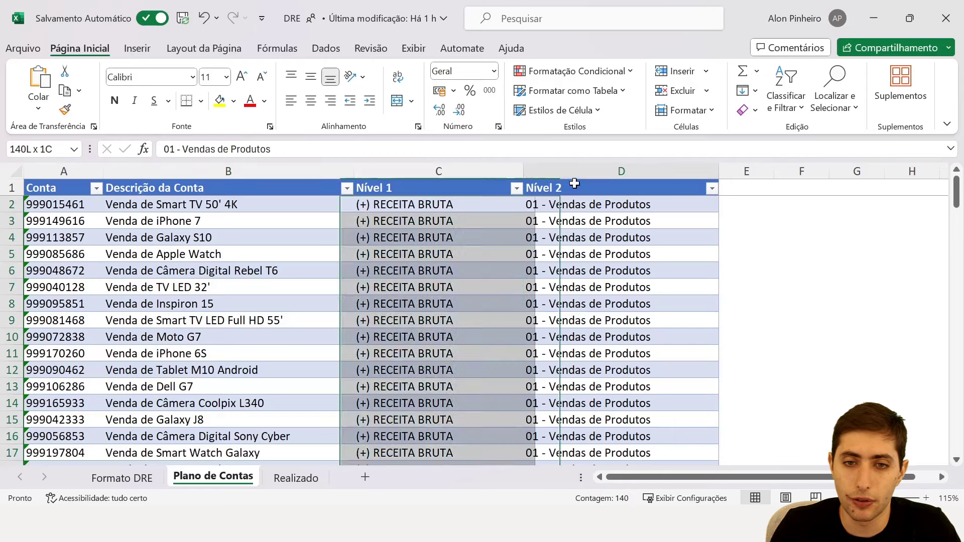
left_click(413, 167)
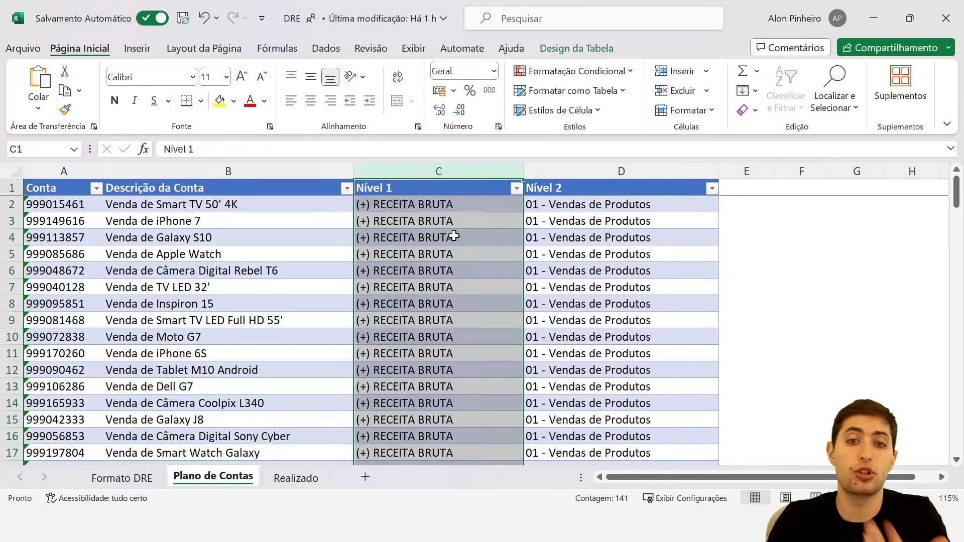
Trace the Plano de Contas hierarchy from Nível 1 through Nível 2 groups such as 02 - Outras Receitas to Descrição da Conta
scroll(487, 236, "down", 6)
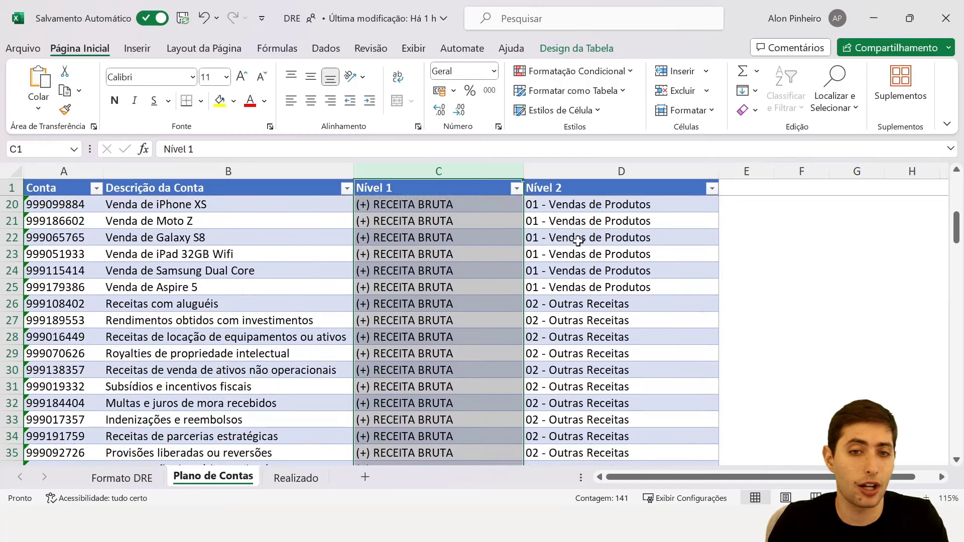
scroll(588, 232, "up", 4)
scroll(609, 235, "down", 1)
scroll(608, 235, "down", 3)
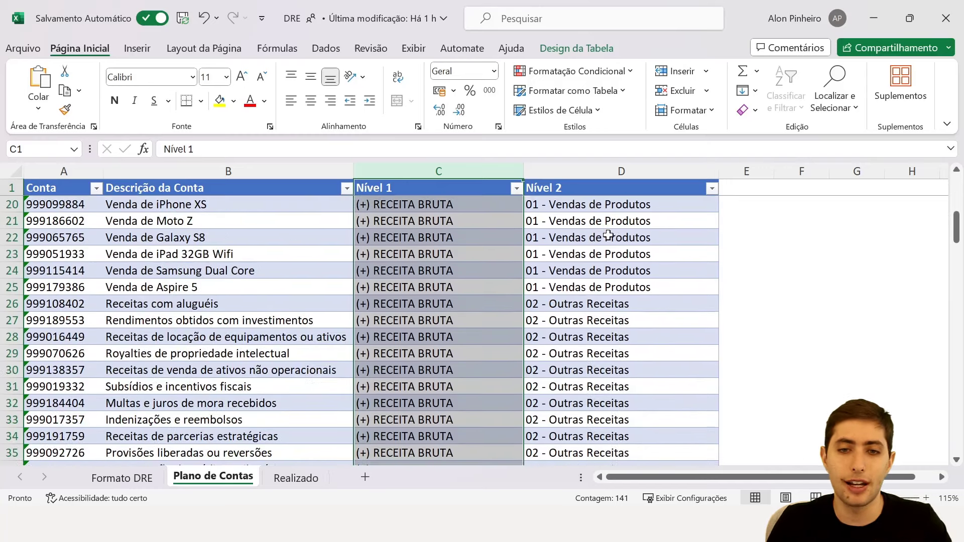
left_click_drag(610, 221, 619, 370)
scroll(617, 287, "down", 2)
scroll(618, 371, "down", 10)
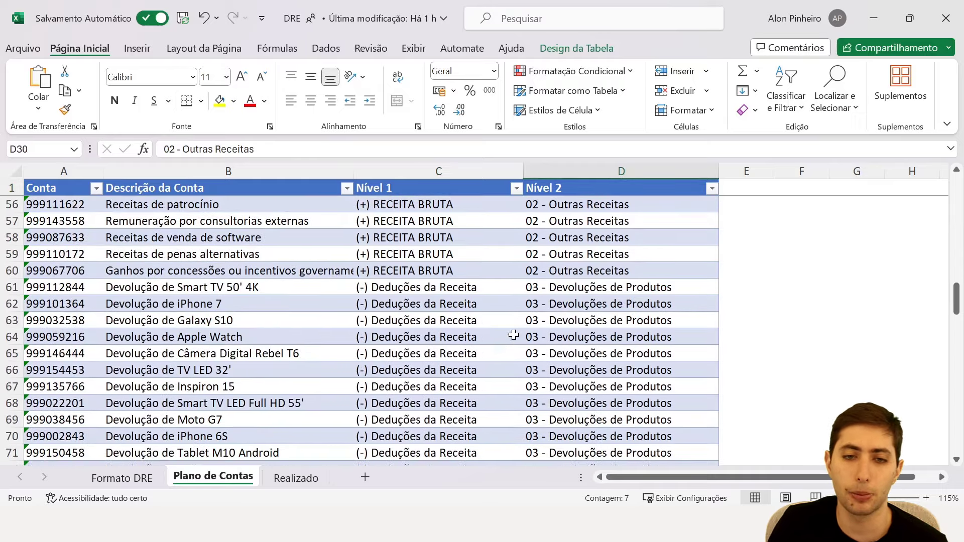
left_click(619, 171)
left_click(253, 171)
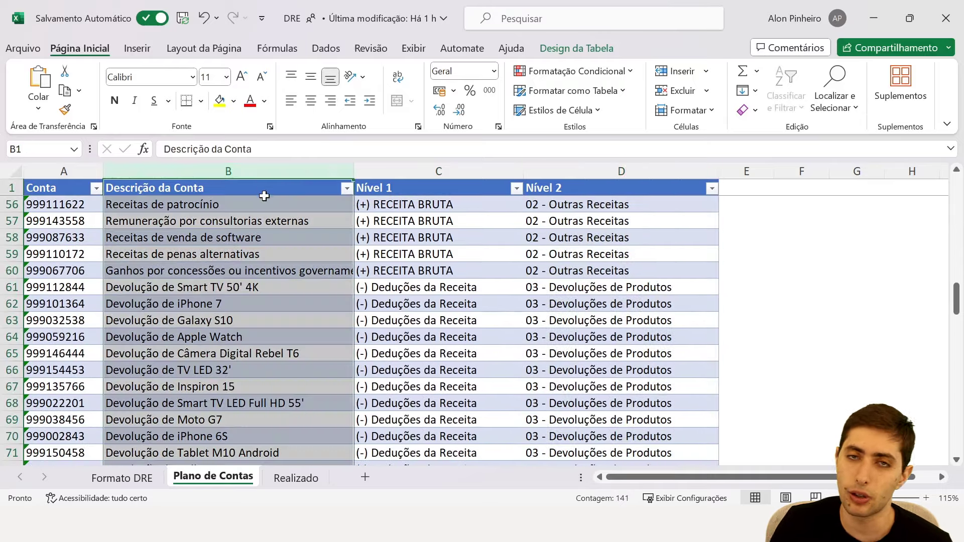
scroll(269, 223, "up", 15)
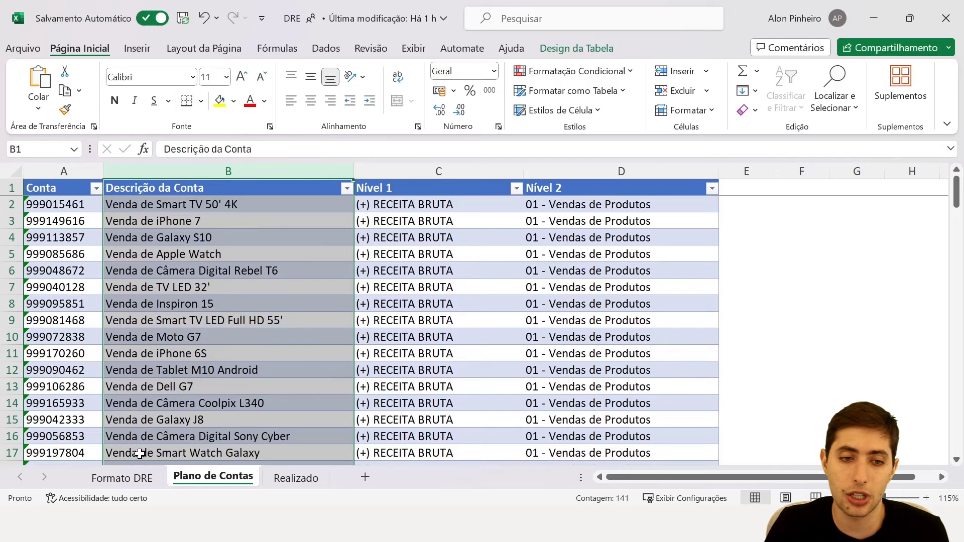
Highlight the whole Formato DRE table and compare the Plano de Contas and Realizado sheets
left_click(145, 478)
left_click_drag(60, 193, 397, 346)
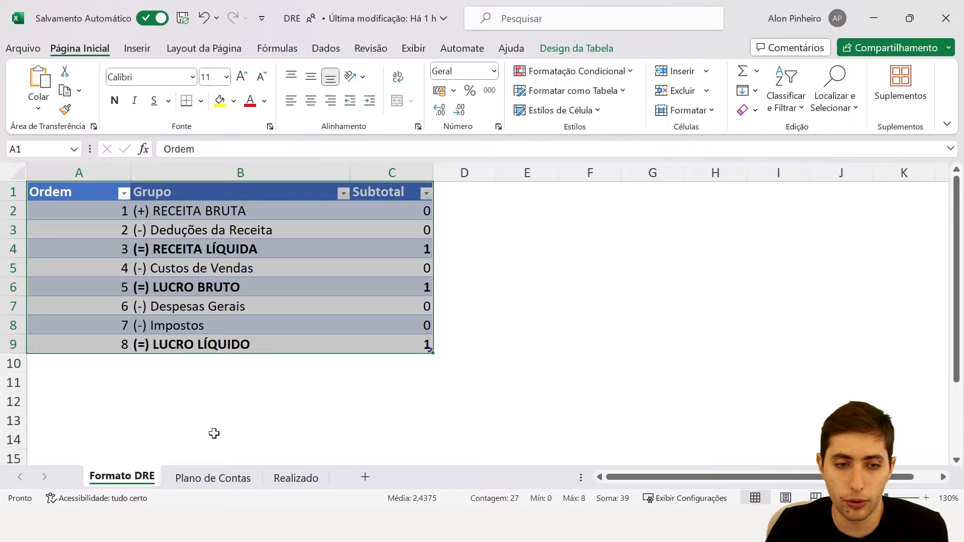
left_click(194, 480)
left_click(279, 480)
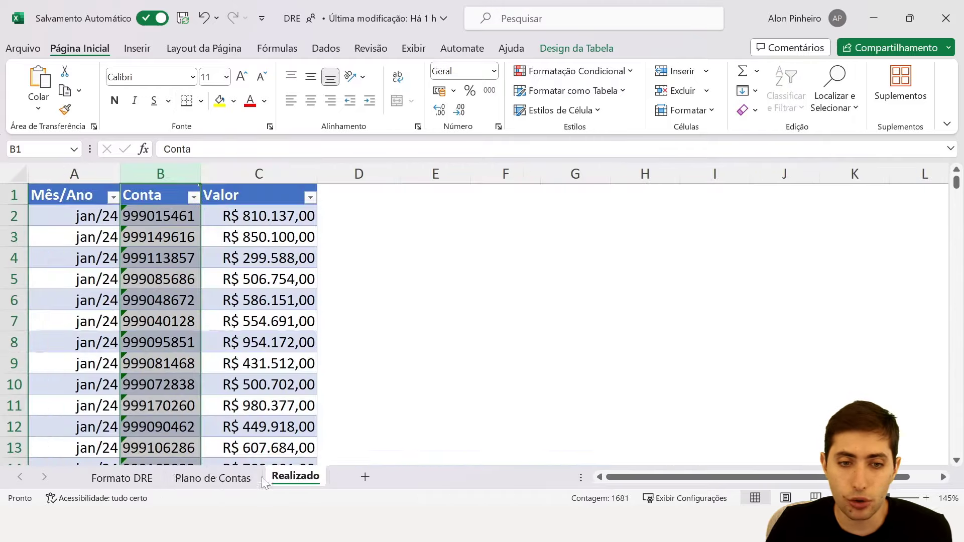
left_click(249, 479)
left_click(277, 479)
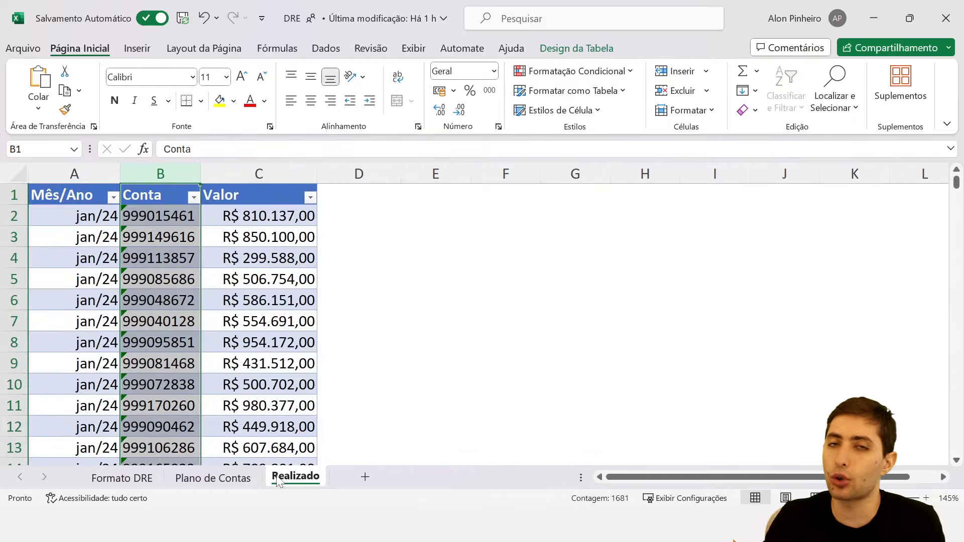
Highlight the Conta column in Realizado, followed by the Conta, Descrição da Conta, Nível 1 and Nível 2 columns in Plano de Contas
left_click(252, 382)
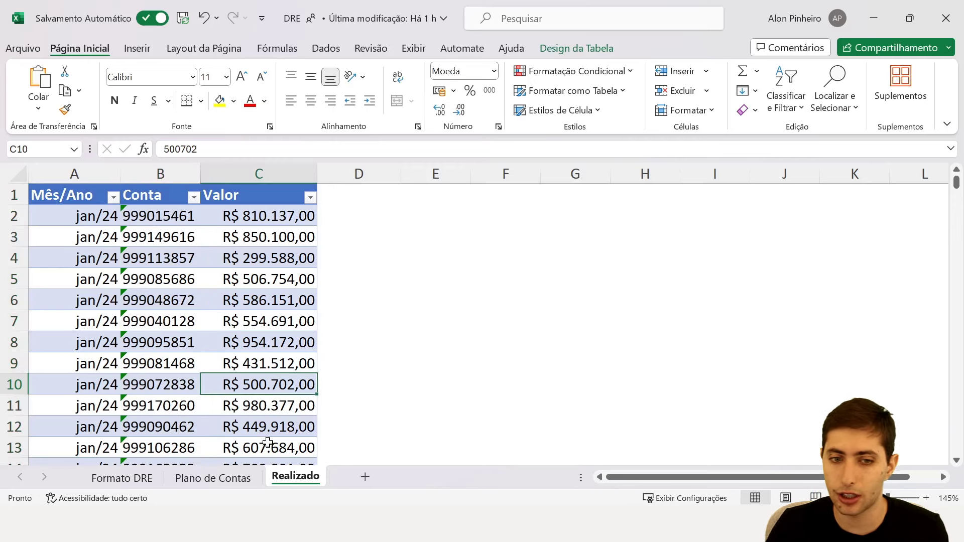
left_click(150, 188)
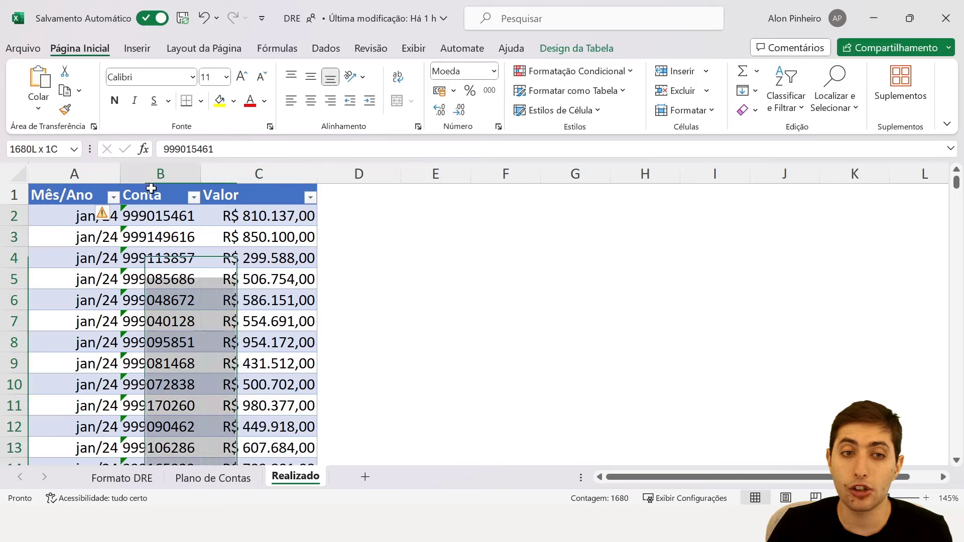
left_click(208, 479)
left_click(69, 187)
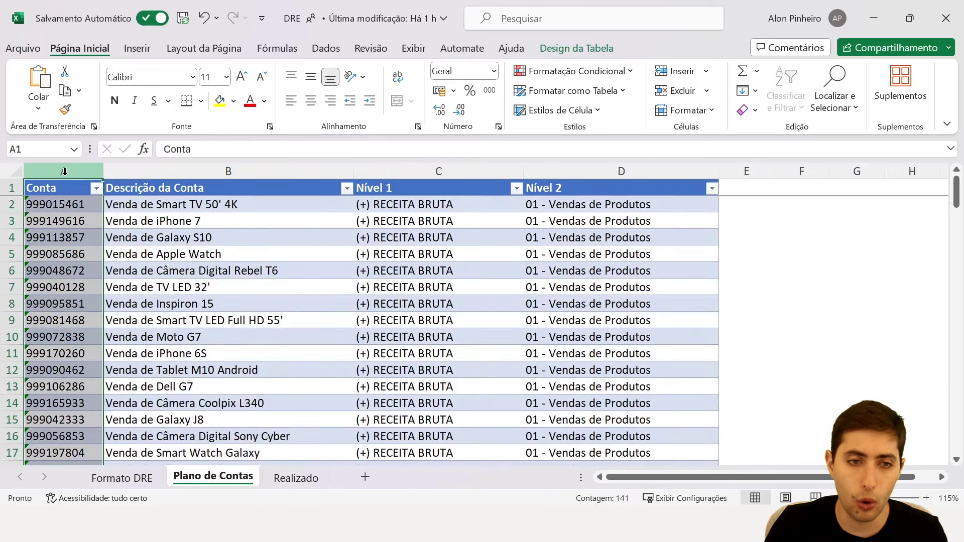
left_click(157, 170)
left_click(431, 170)
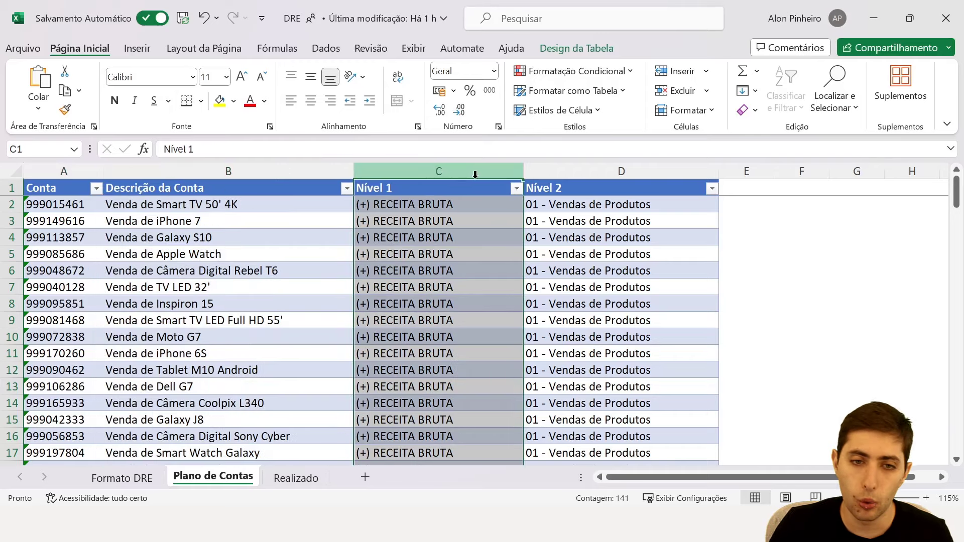
left_click(565, 172)
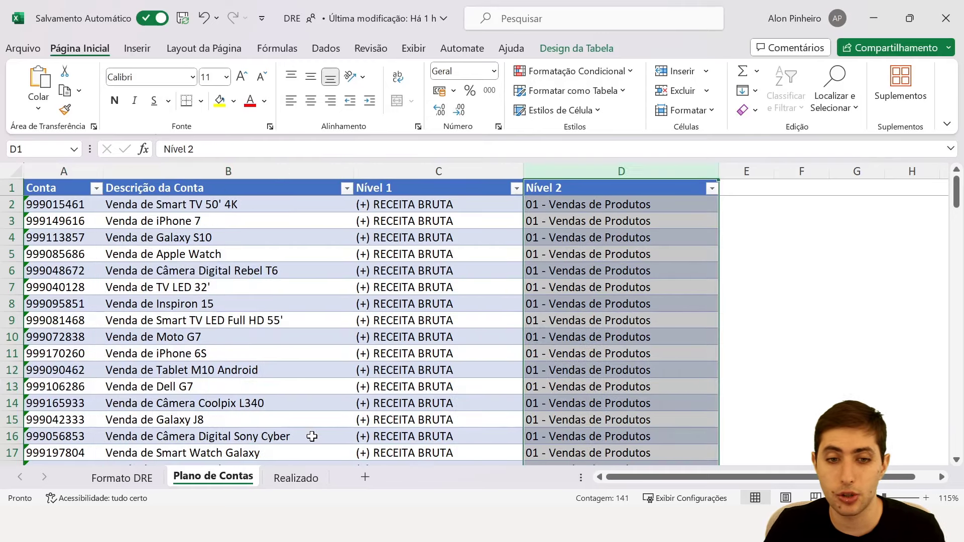
In Realizado, highlight empty columns D to F beside the table, the first jan/24 record and its Conta cell
left_click(303, 482)
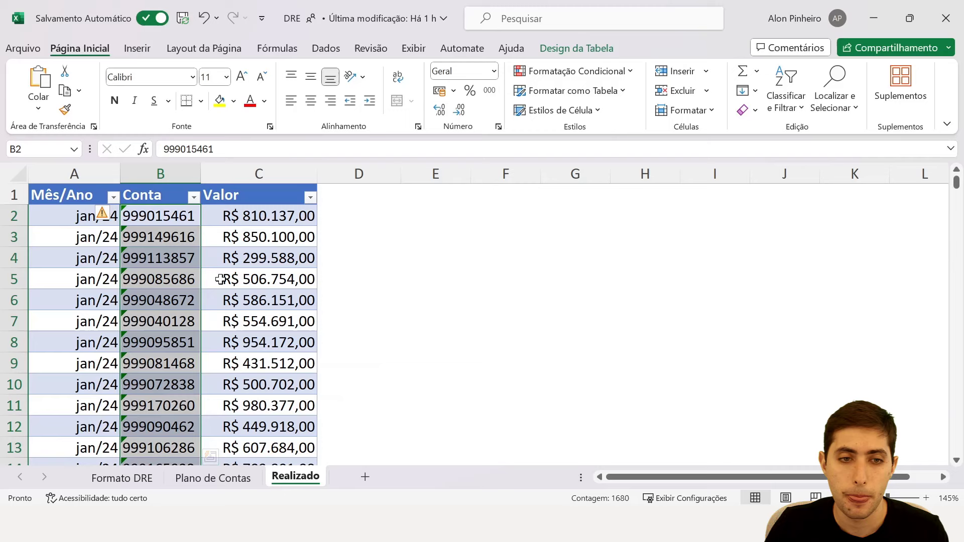
left_click(156, 217)
left_click(371, 168)
left_click(422, 169)
left_click(513, 167)
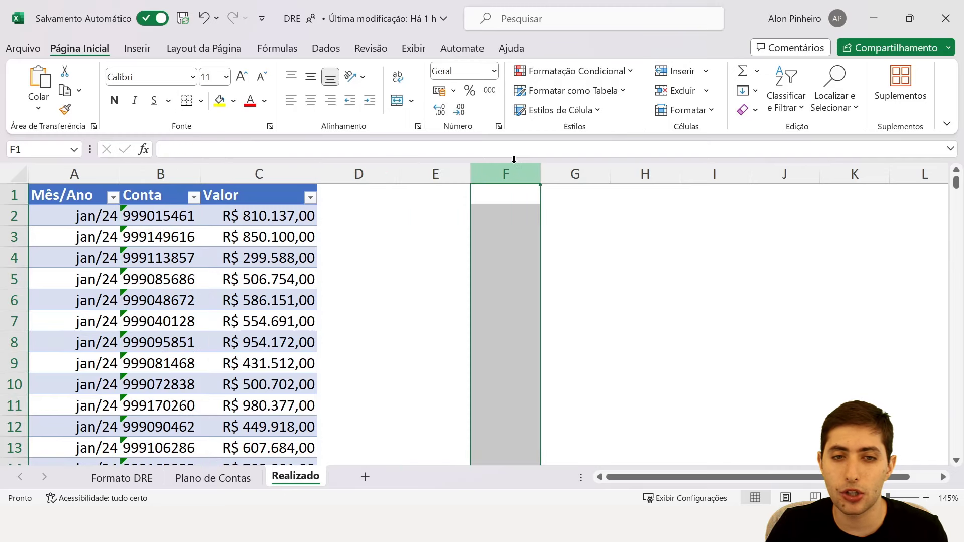
left_click(61, 216)
left_click_drag(61, 216, 303, 212)
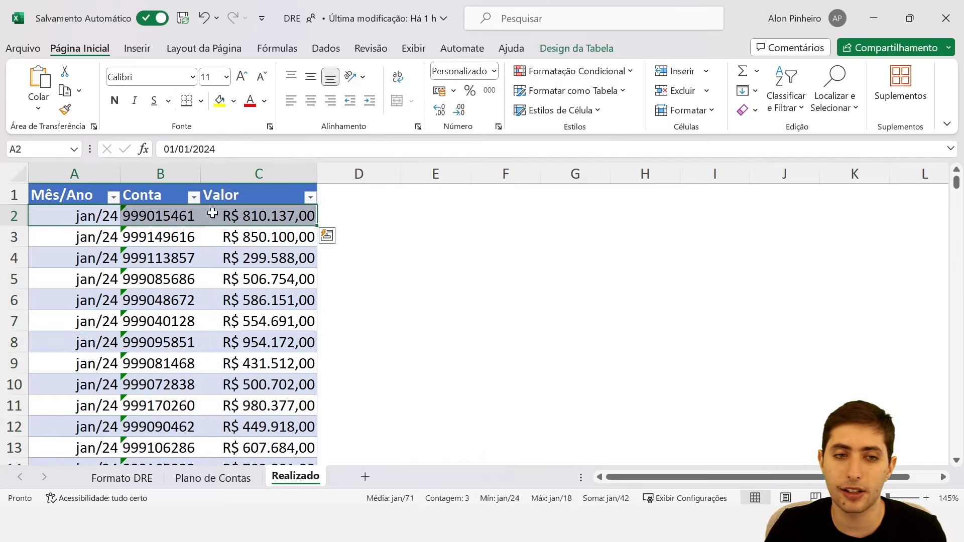
left_click(144, 217)
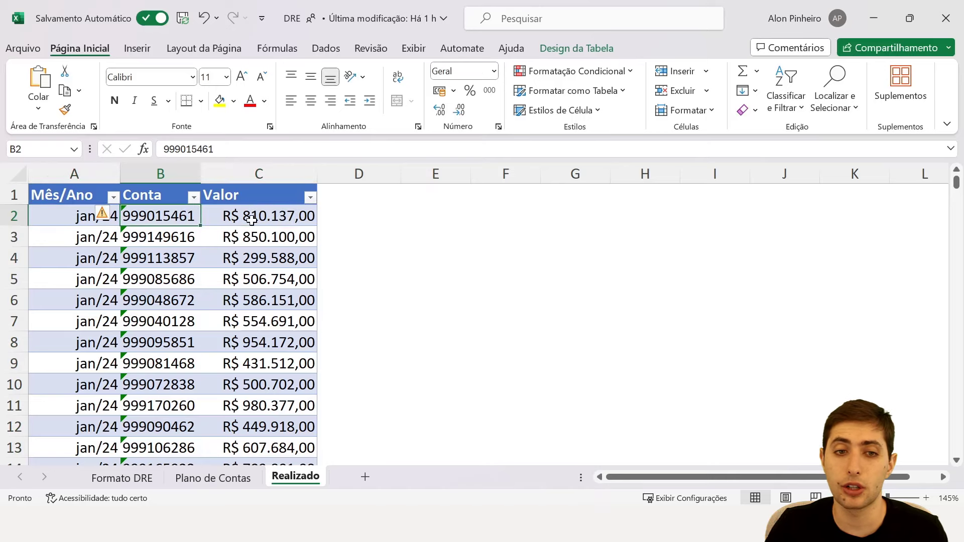
Review the Descrição da Conta, Nível 1 and Nível 2 columns in Plano de Contas and select the Venda de Smart TV 50' 4K description
left_click(212, 477)
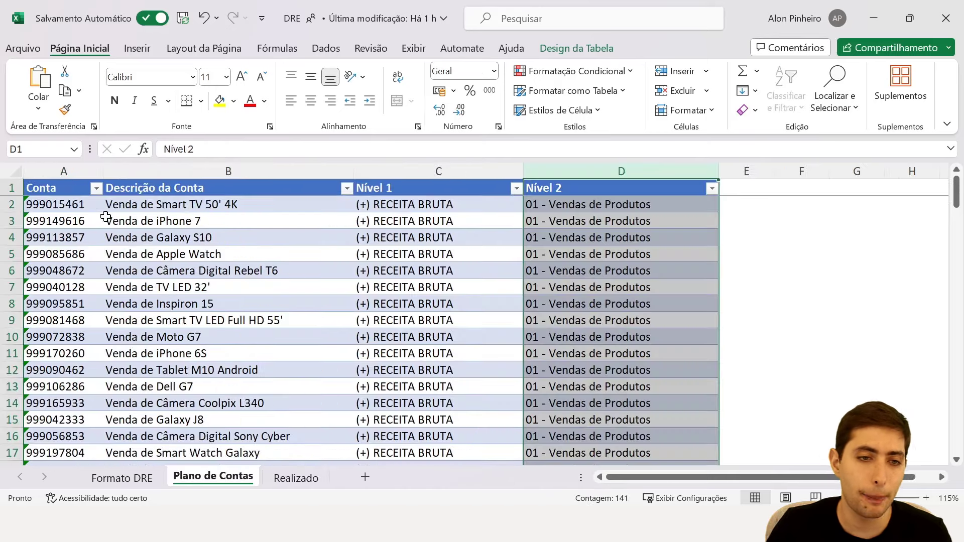
left_click(158, 178)
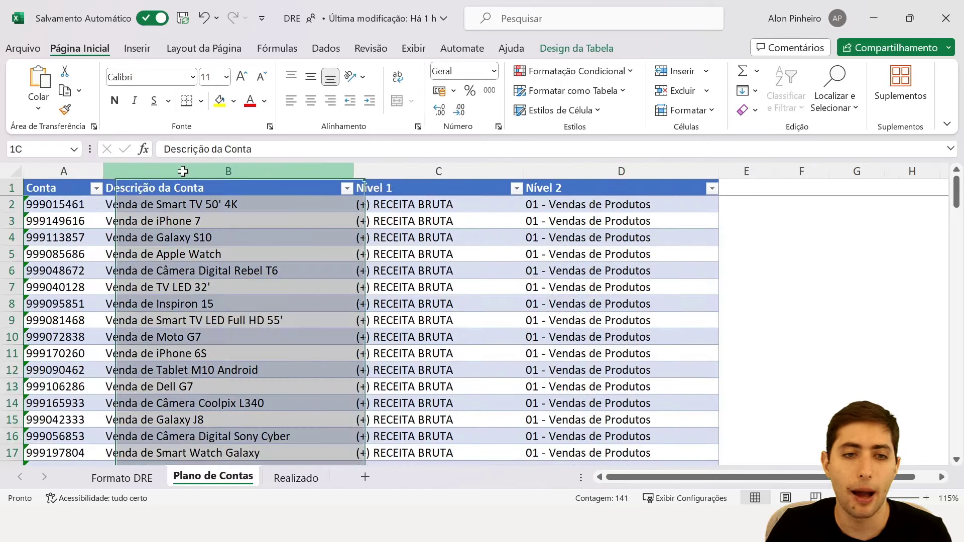
left_click(379, 166)
left_click(560, 187)
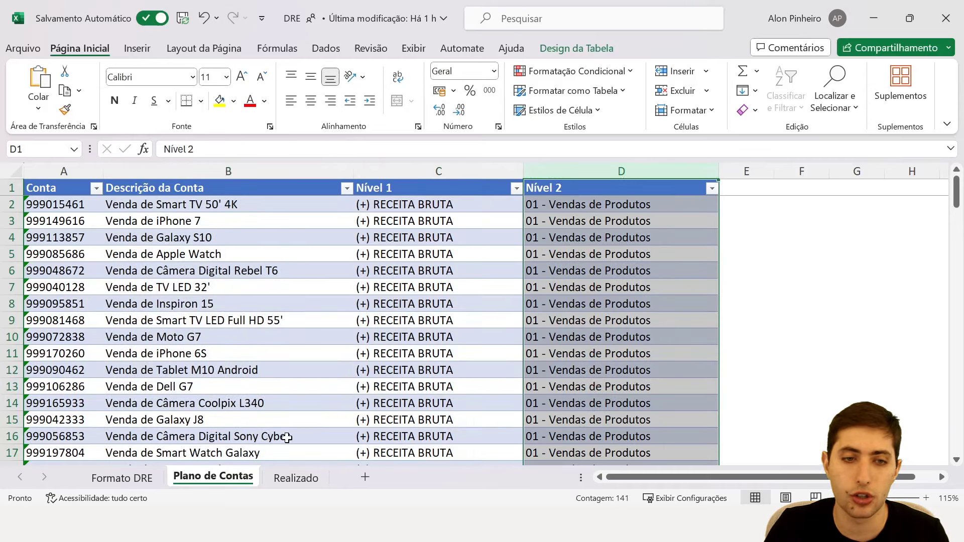
left_click(206, 208)
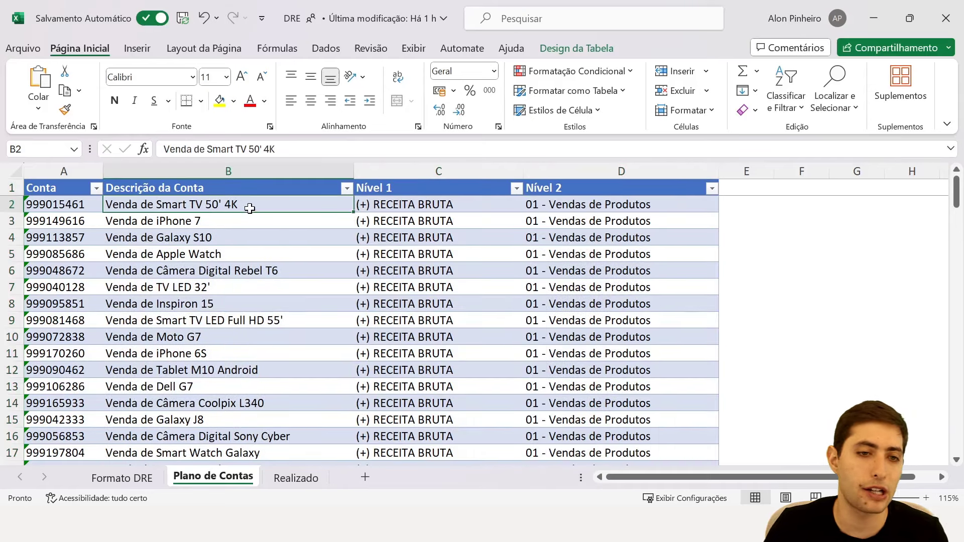
Go back to Realizado and highlight the empty columns D, E and F one after another
left_click(296, 478)
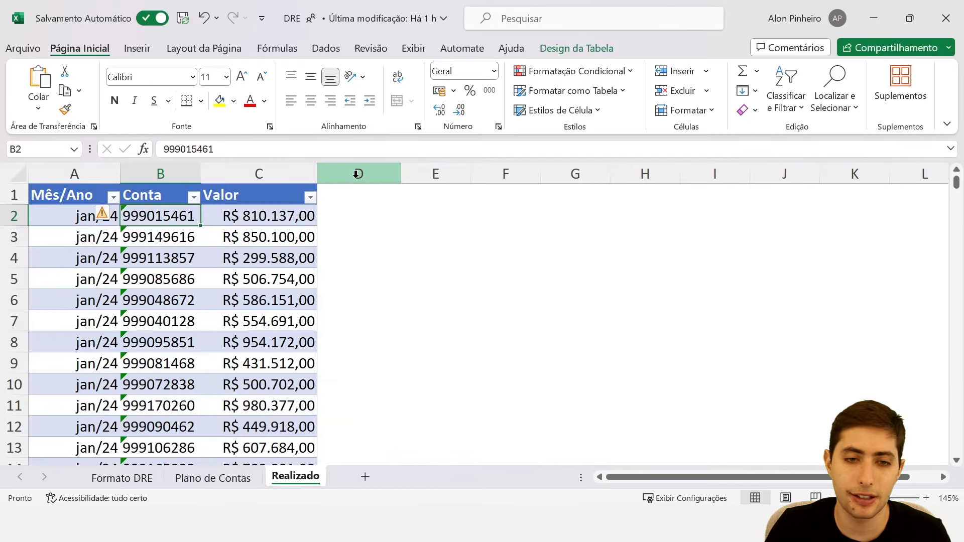
left_click(358, 174)
left_click(436, 174)
left_click(493, 174)
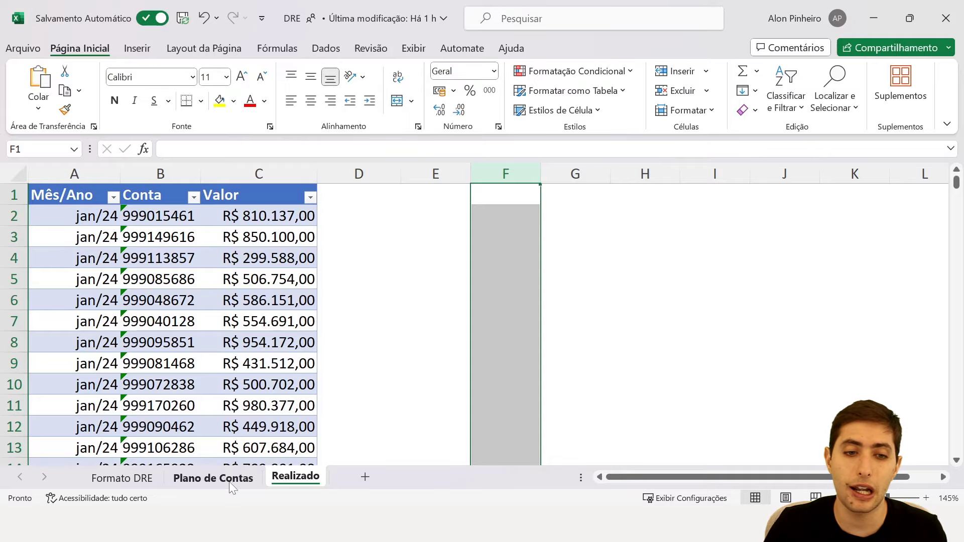
Look through Plano de Contas to its end and highlight the last record, IRPJ e CSLL
left_click(213, 478)
scroll(122, 300, "down", 5)
scroll(122, 300, "down", 20)
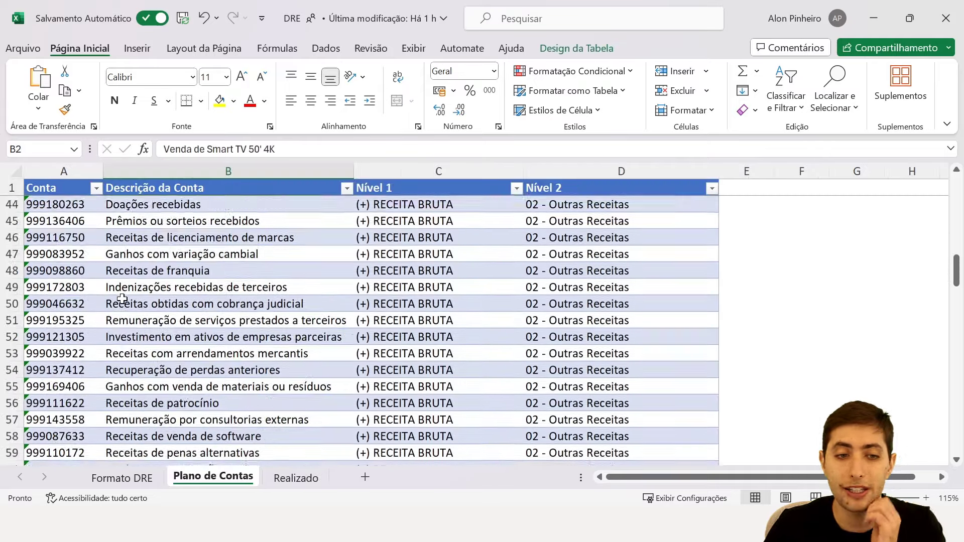
scroll(121, 296, "down", 10)
scroll(121, 294, "up", 6)
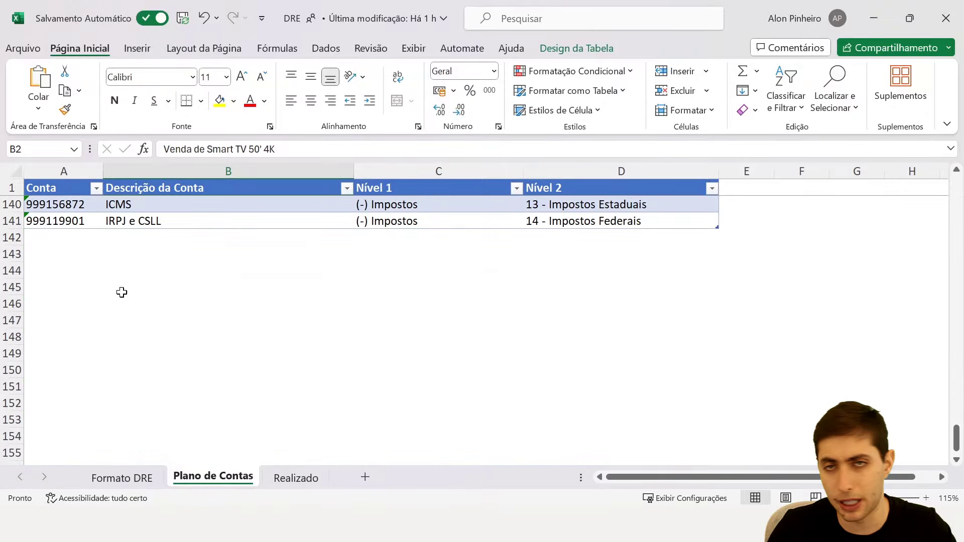
left_click_drag(58, 374, 555, 370)
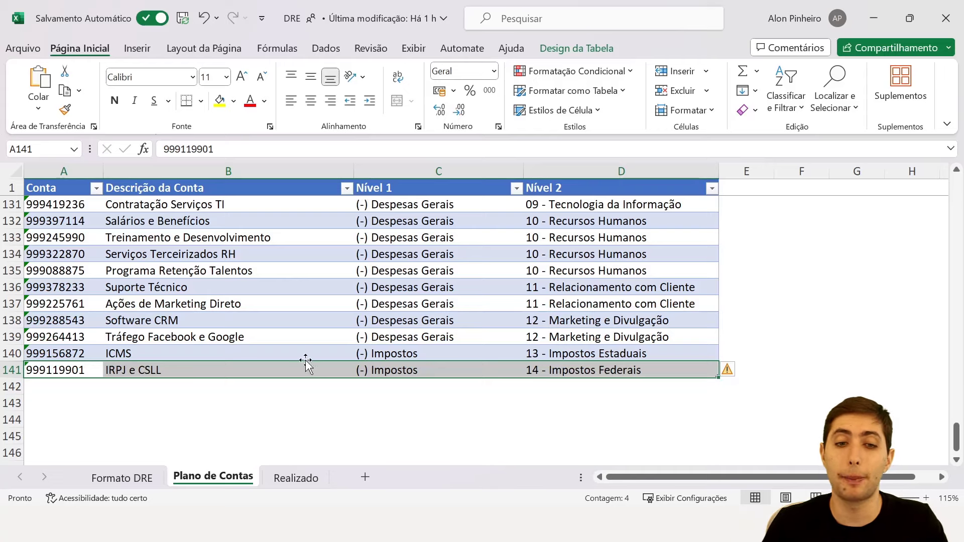
Select all Mês/Ano entries in Realizado to check how far the table extends, and return to cell A1
left_click(284, 477)
key("ctrl+Home")
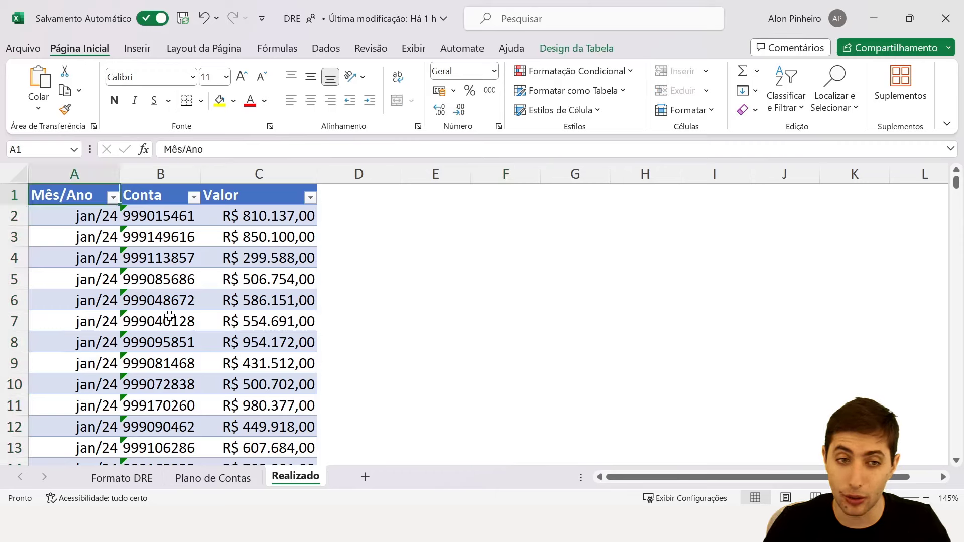
key("Down")
key("ctrl+shift+Down")
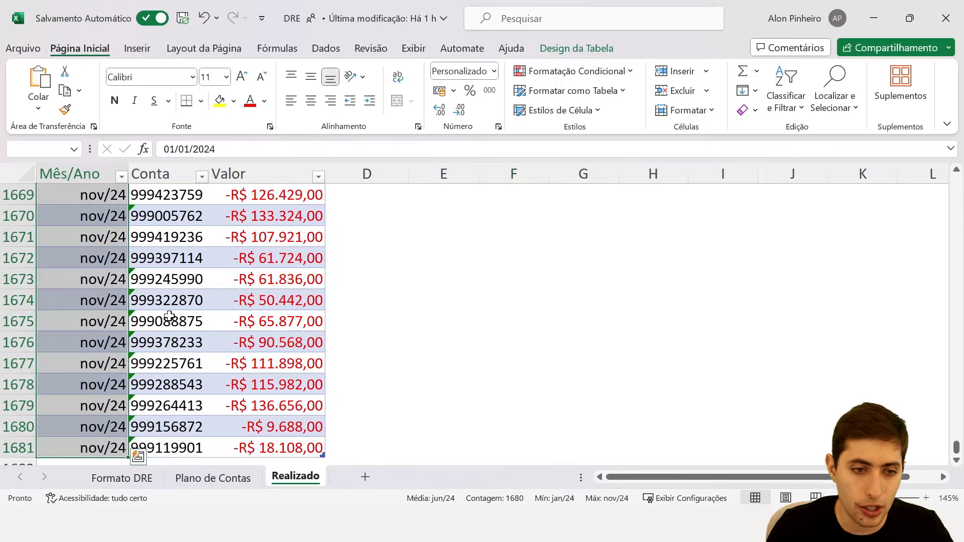
key("ctrl+Home")
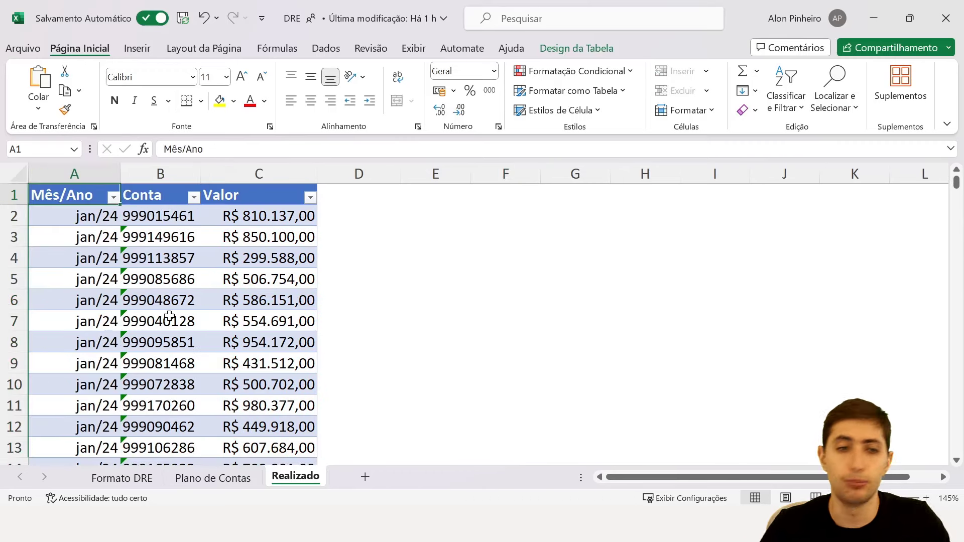
Return to the start of the Plano de Contas table and compare it with the Realizado sheet
key("ctrl+Page_Up")
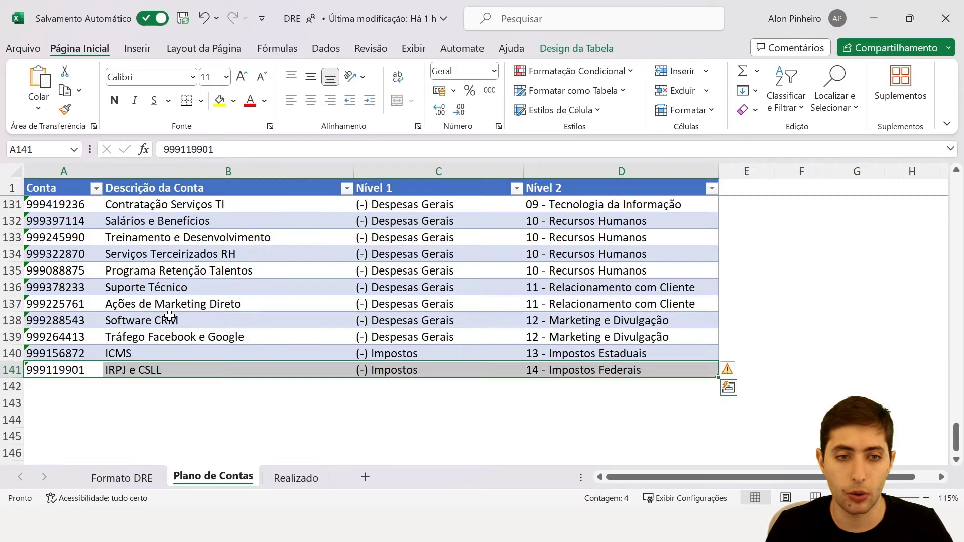
key("ctrl+Home")
key("ctrl+Page_Down")
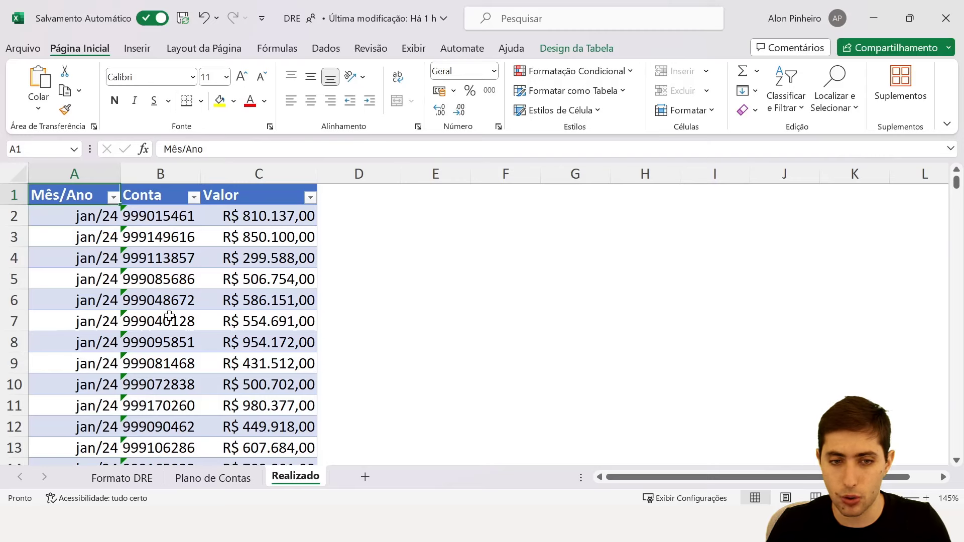
key("ctrl+Page_Up")
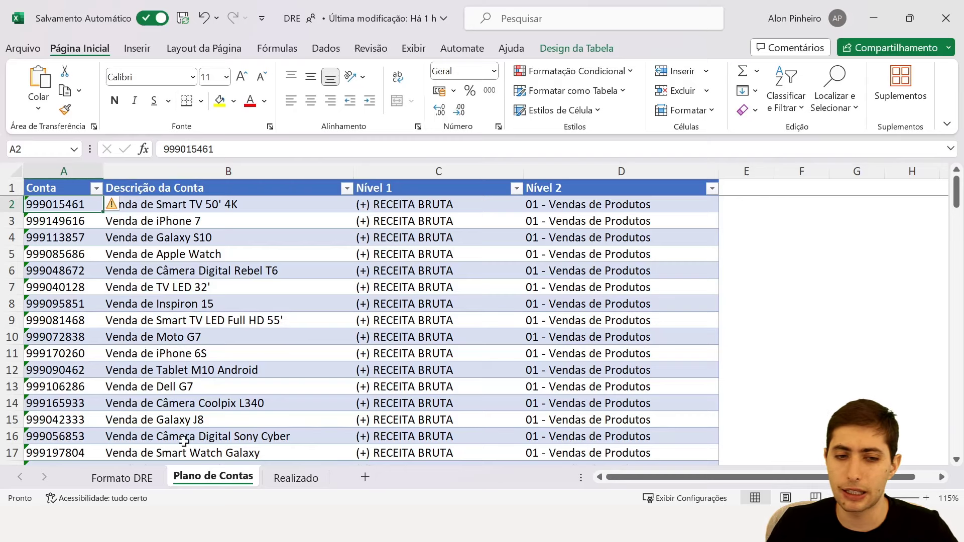
Open the Formato DRE sheet and highlight its Grupo lines and Ordem values, rows 2 to 9
left_click(134, 478)
left_click(125, 423)
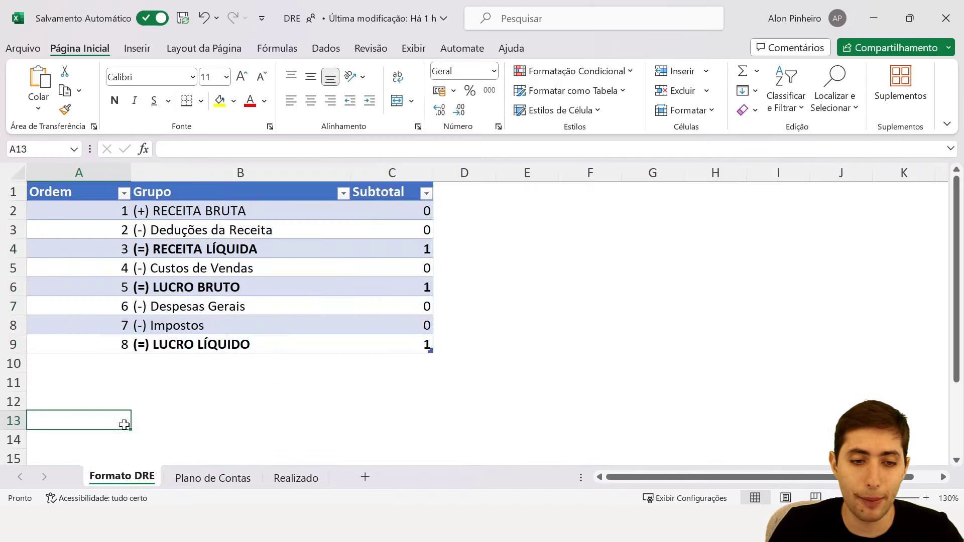
left_click_drag(228, 213, 222, 344)
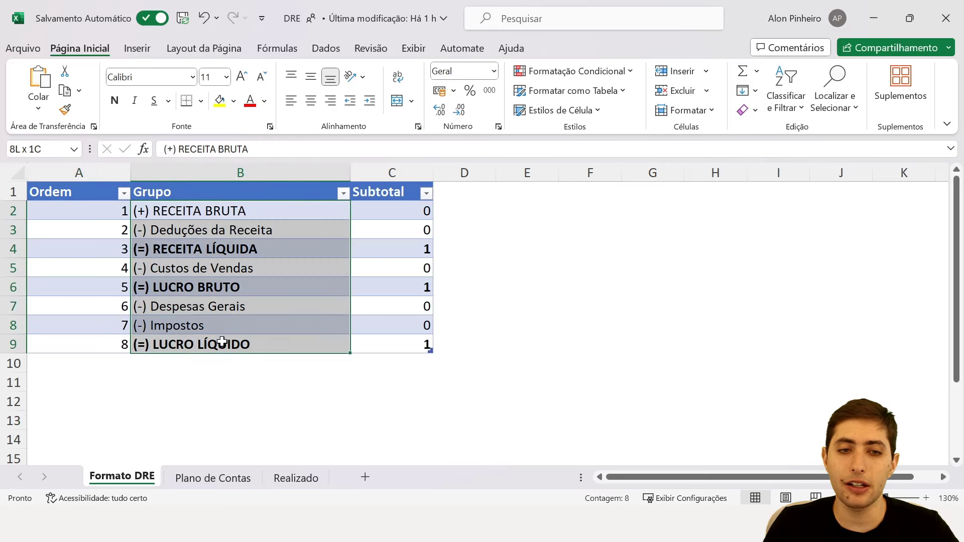
left_click_drag(235, 212, 227, 345)
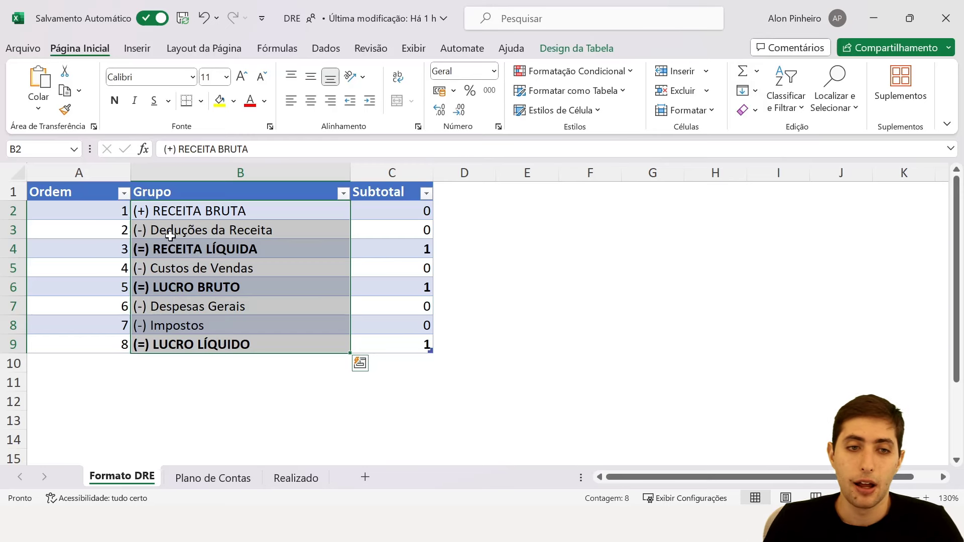
left_click_drag(102, 210, 99, 340)
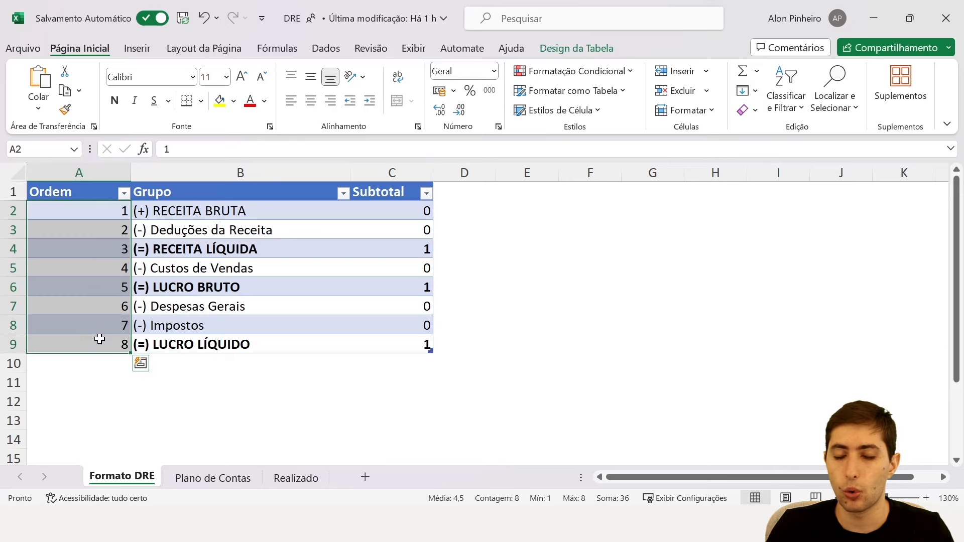
left_click_drag(116, 210, 110, 346)
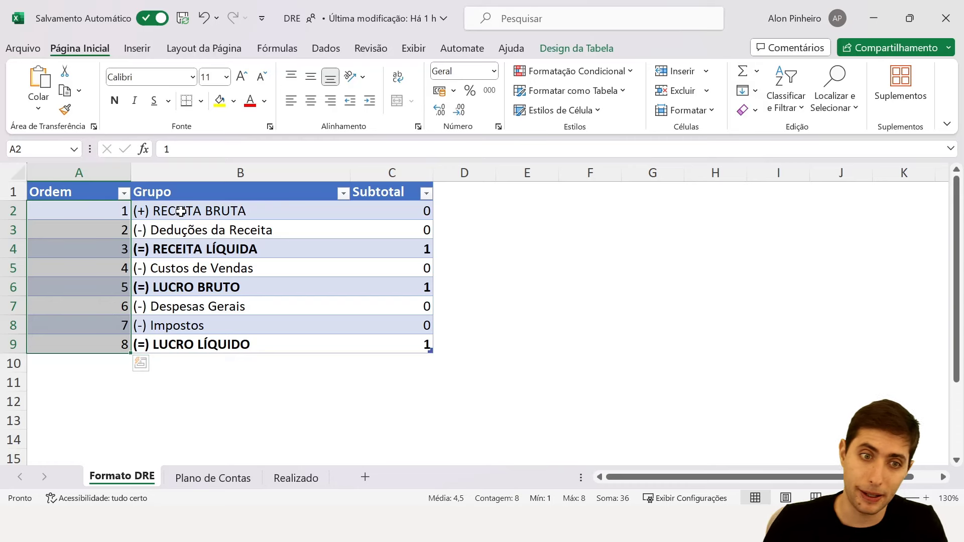
left_click_drag(183, 211, 193, 341)
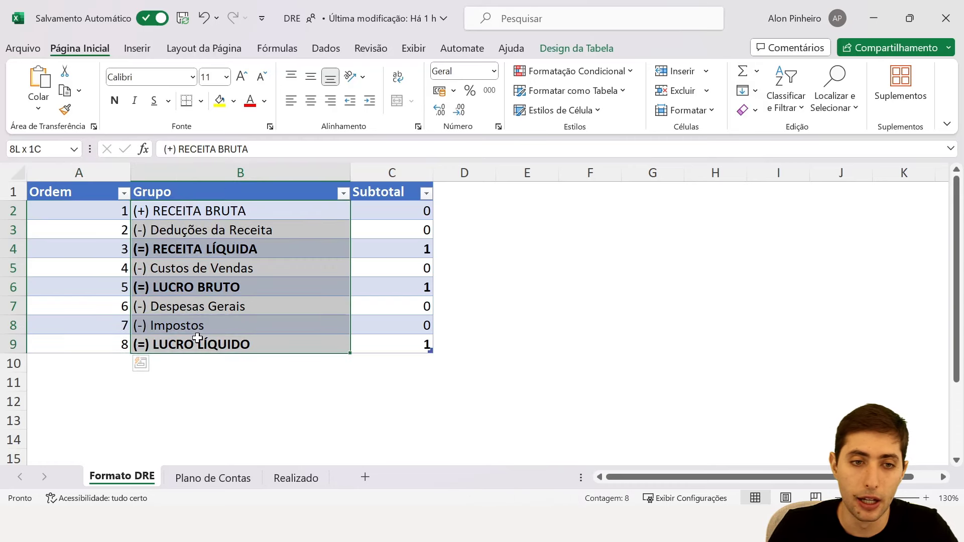
Go through the Formato DRE rows one by one from (+) RECEITA BRUTA to (-) Custos de Vendas, and highlight the Ordem values again
left_click(191, 211)
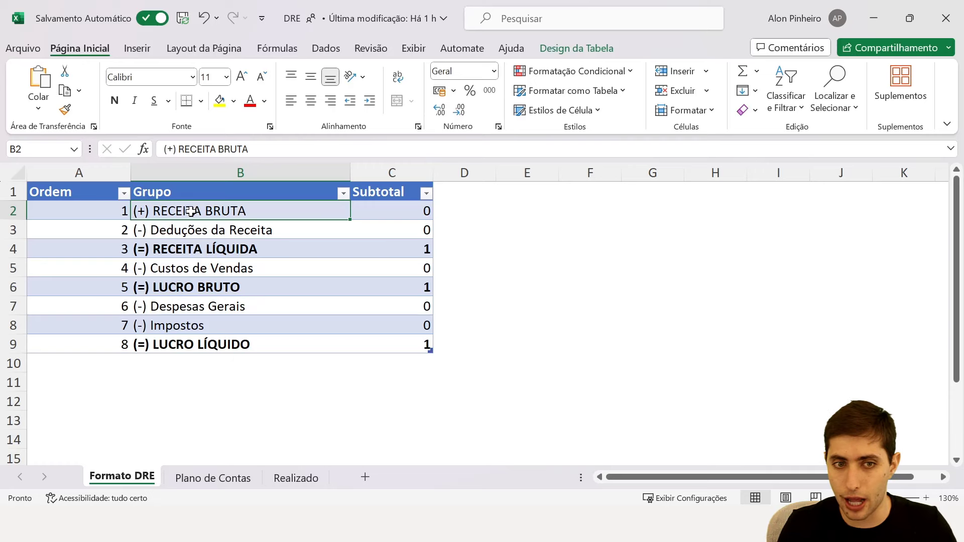
key("shift+space")
key("shift+Tab")
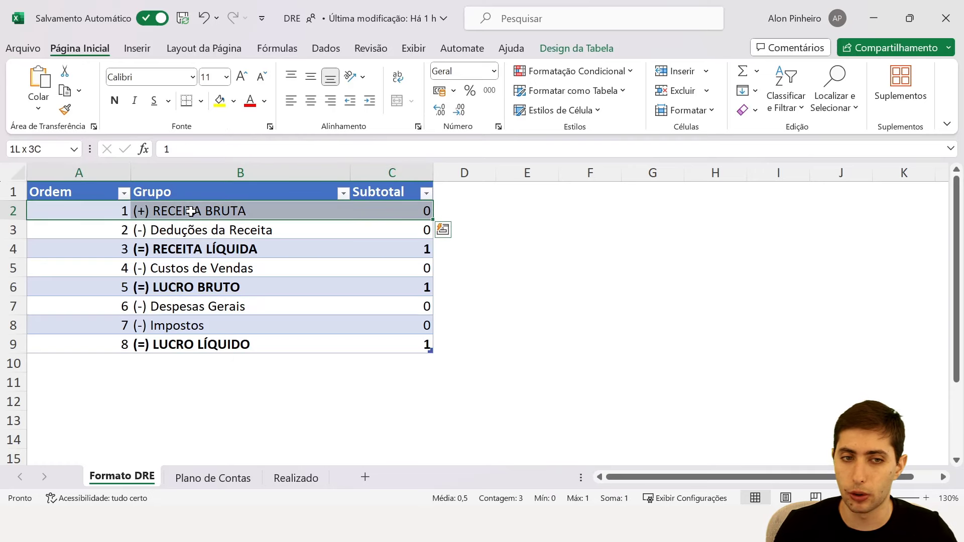
key("Down")
key("shift+space")
key("Down")
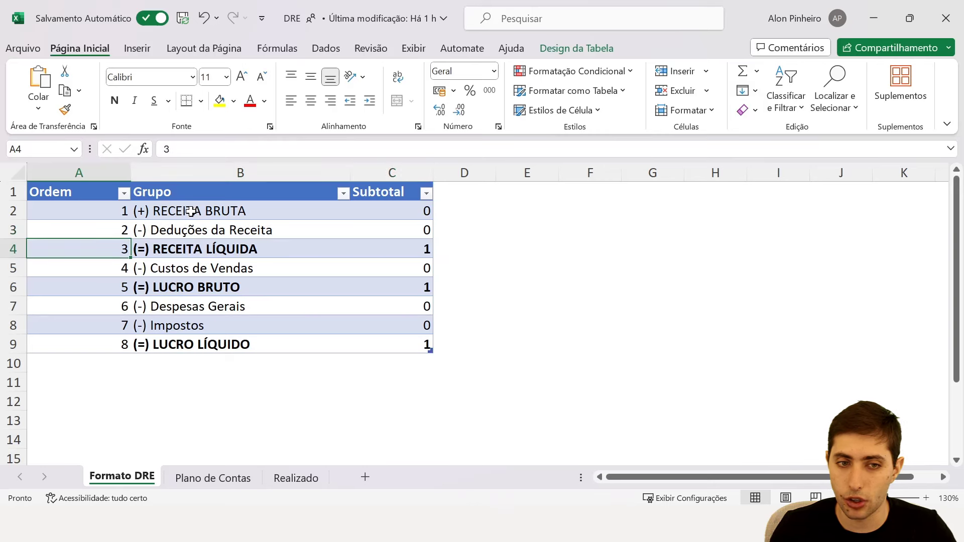
key("shift+space")
key("Down")
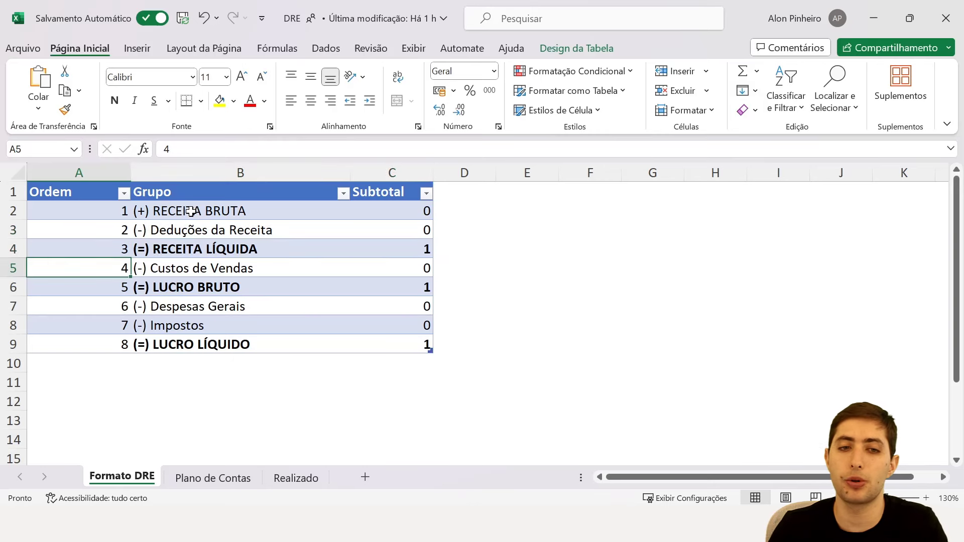
left_click_drag(120, 216, 109, 344)
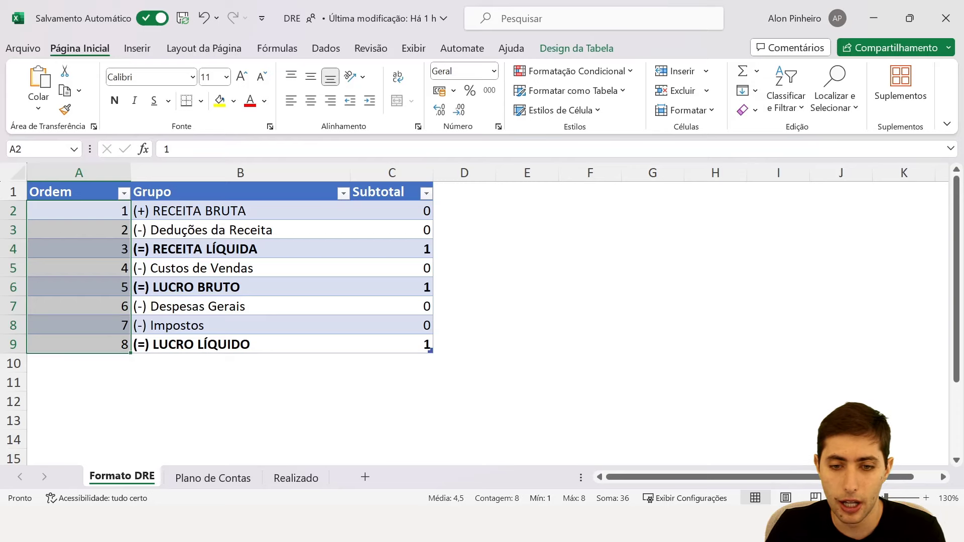
Switch to the DRE - Do Zero file in Power BI and examine the Grupo column of the dFormatoDRE table
left_click(600, 524)
left_click(660, 472)
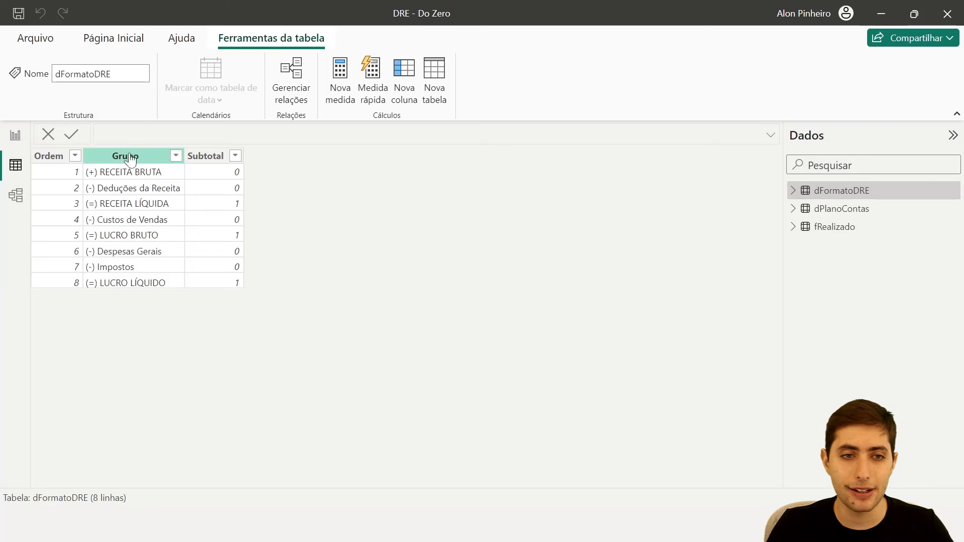
left_click(97, 157)
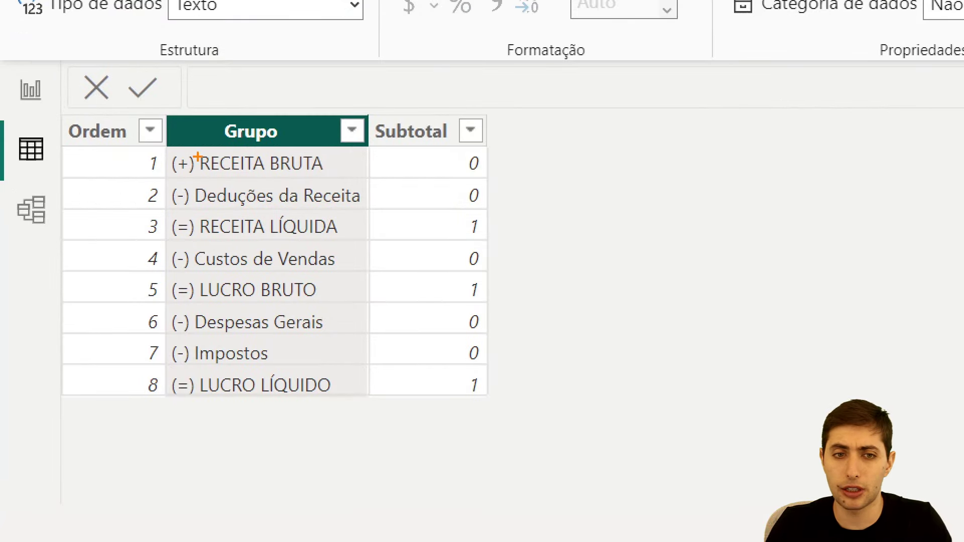
mouse_move(168, 149)
left_mouse_down()
mouse_move(377, 197)
mouse_move(375, 407)
left_mouse_up()
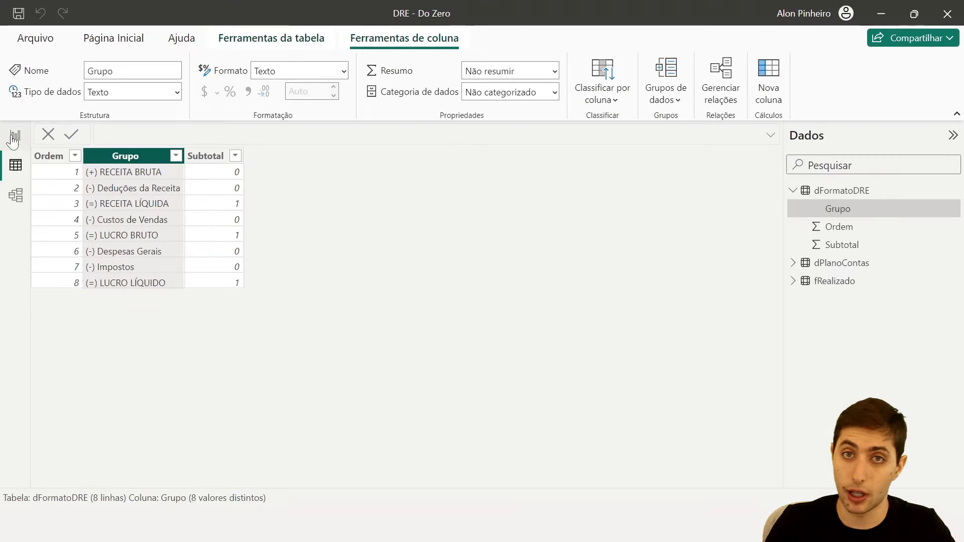
Add an empty table visual to the report page, sized about 637 wide by 537 high
left_click(15, 138)
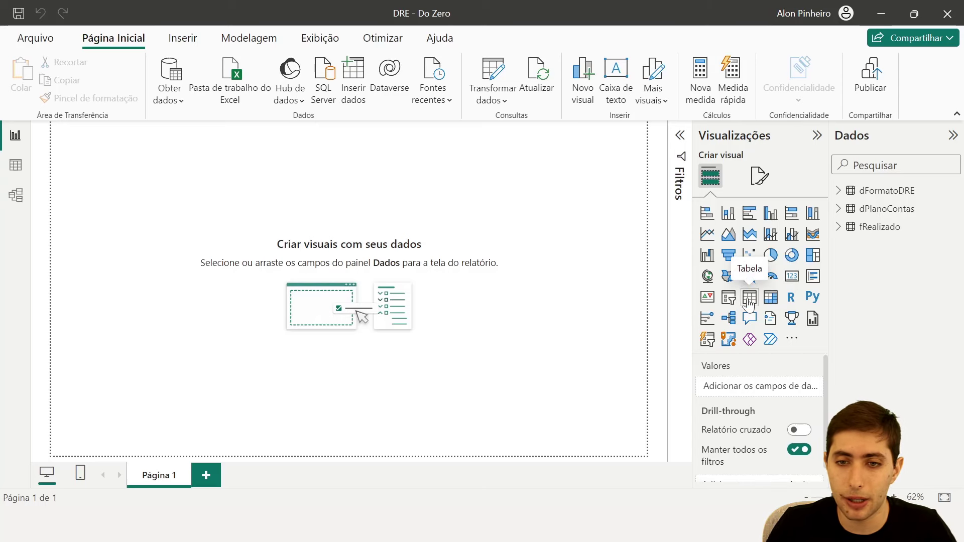
left_click(748, 301)
left_click_drag(152, 226, 409, 408)
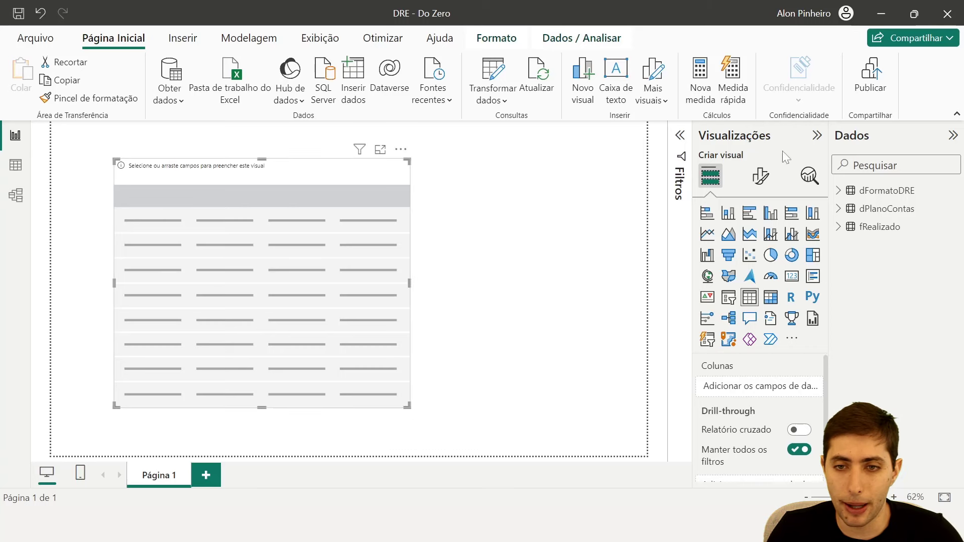
Check the row order in the dFormatoDRE data and add its Grupo field as the table visual's column
left_click(838, 191)
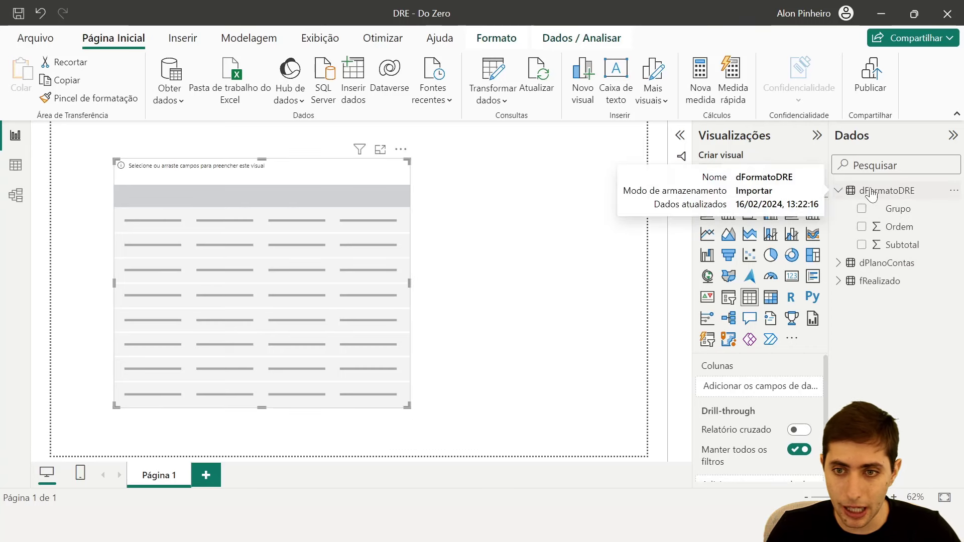
left_click(912, 214)
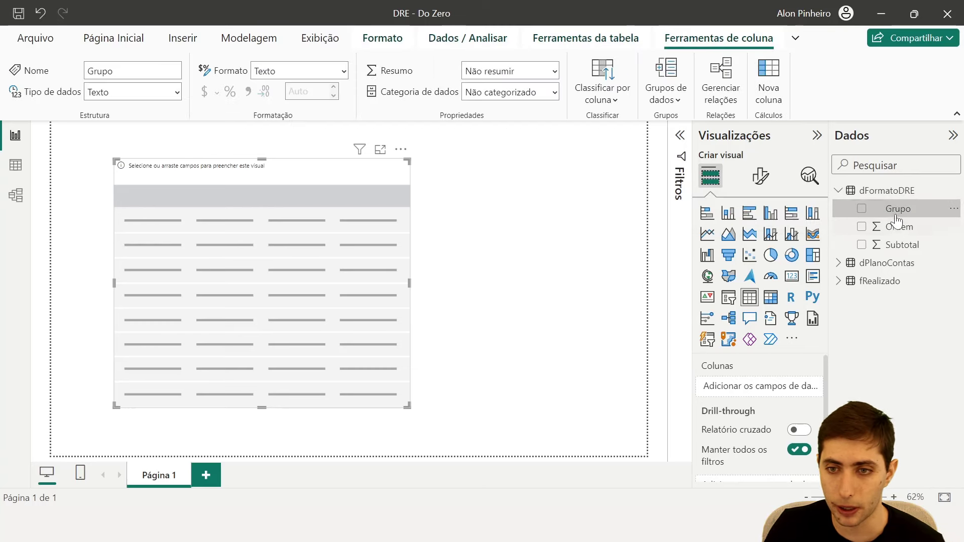
left_click(15, 165)
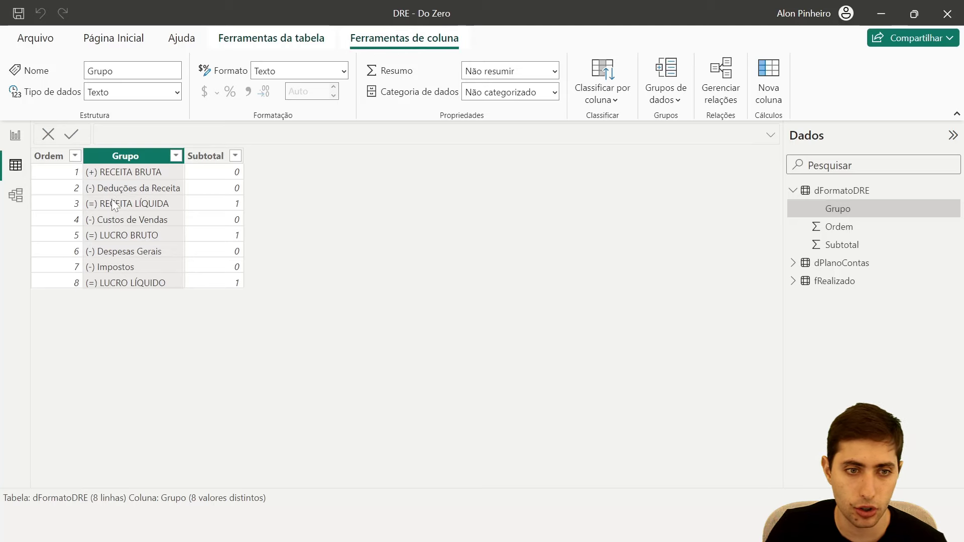
left_click(16, 143)
left_click_drag(919, 211, 774, 391)
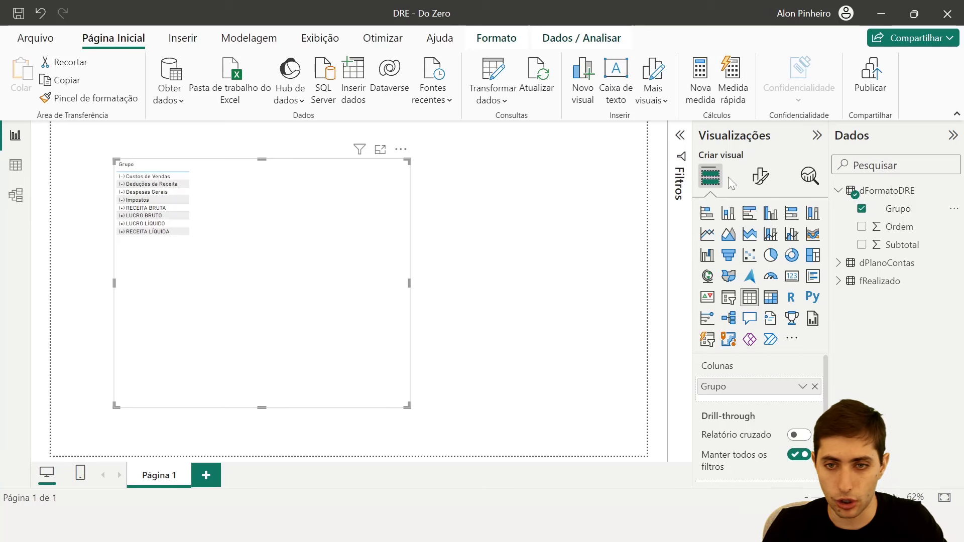
Set the table visual's global font size to 18 and return to its field settings
left_click(756, 187)
left_click(753, 214)
type("tama")
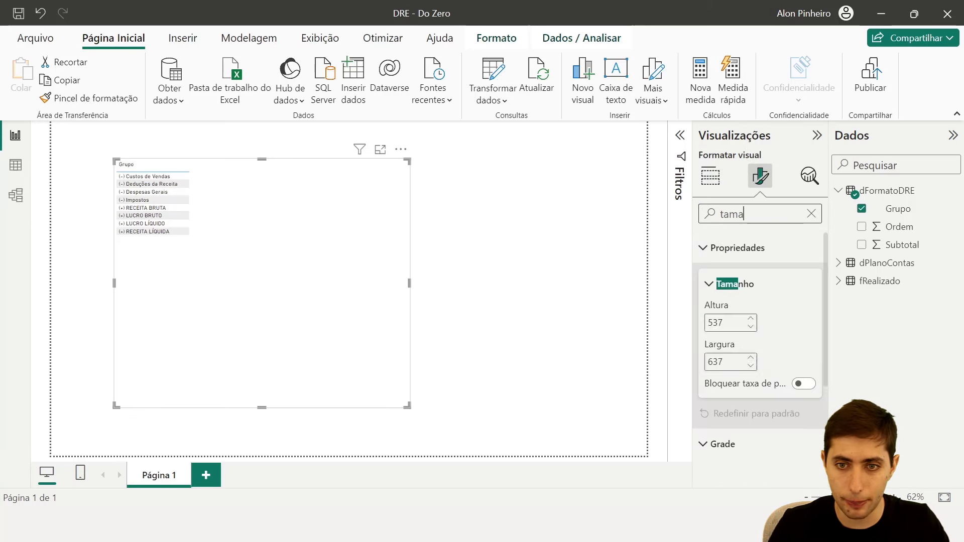
type("nho")
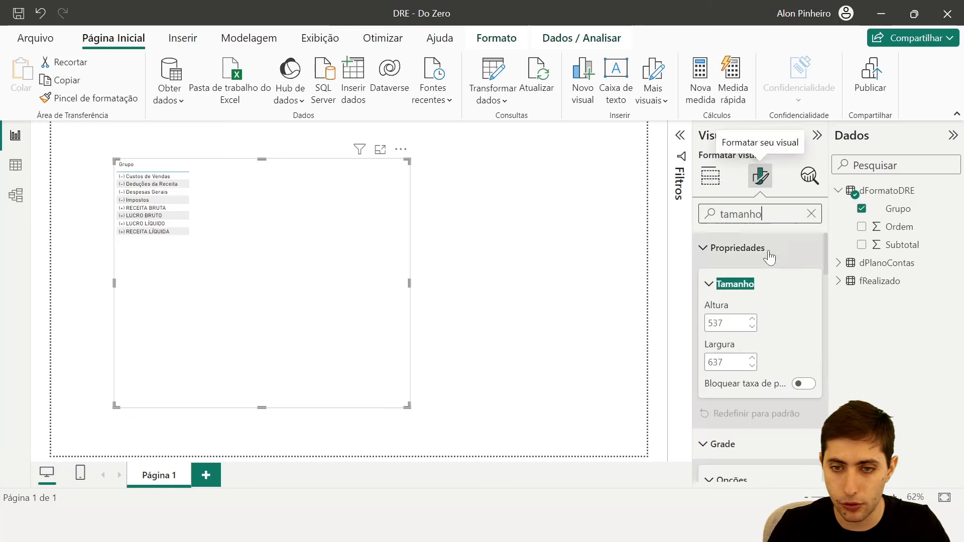
scroll(788, 304, "down", 3)
left_click(723, 369)
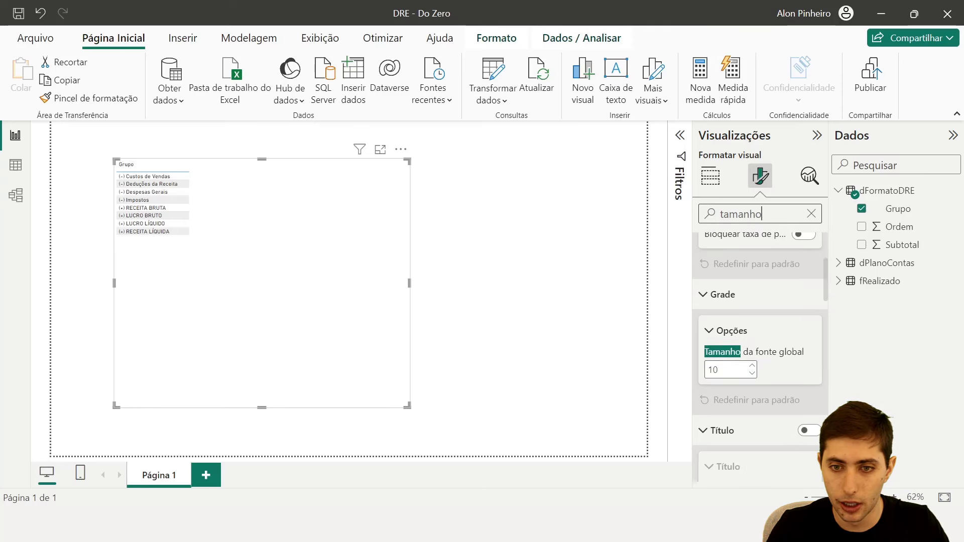
type("18")
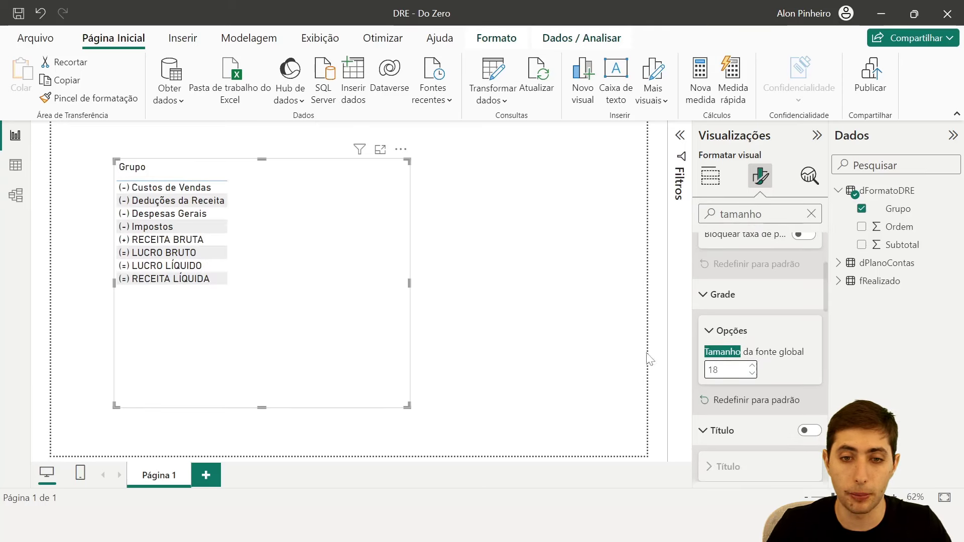
scroll(808, 341, "up", 3)
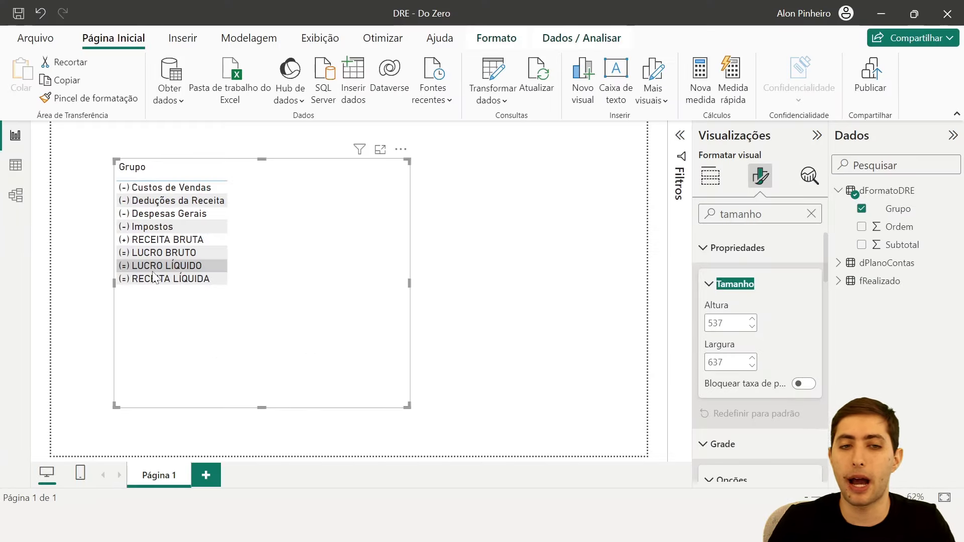
left_click(708, 184)
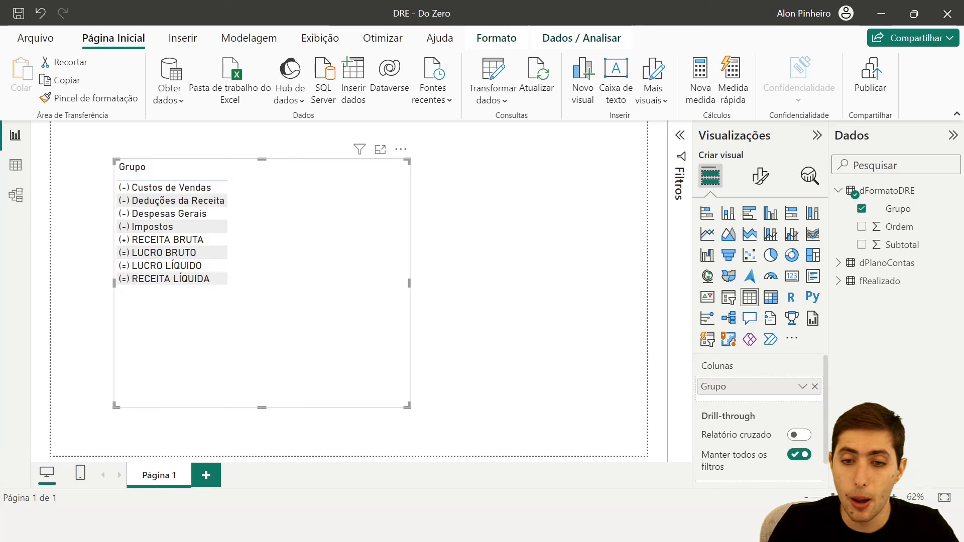
Switch to the Formato DRE sheet in Excel, highlight its Ordem values and go through the rows of Ordem 1 to 4
key("alt+Tab")
left_click_drag(105, 214, 94, 334)
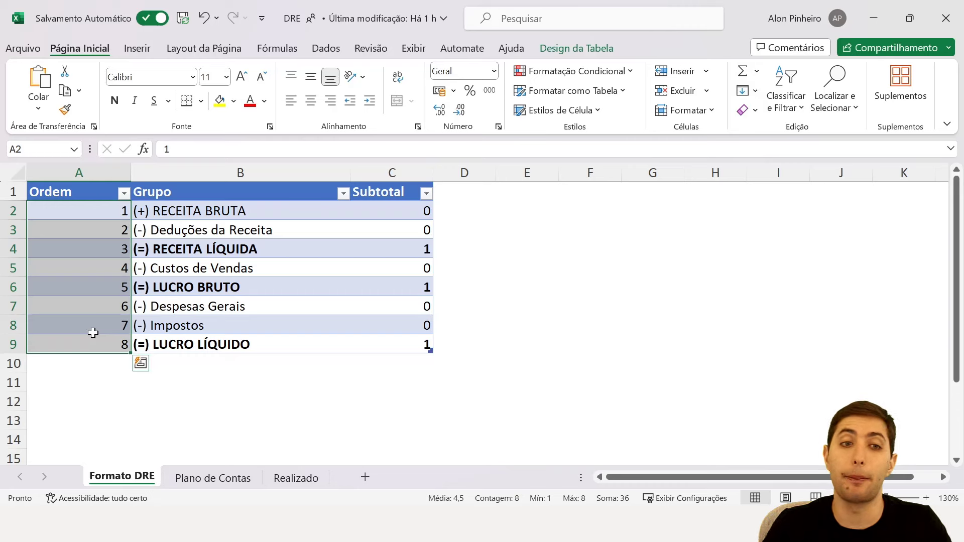
left_click(98, 215)
key("ctrl+shift+Right")
key("Down")
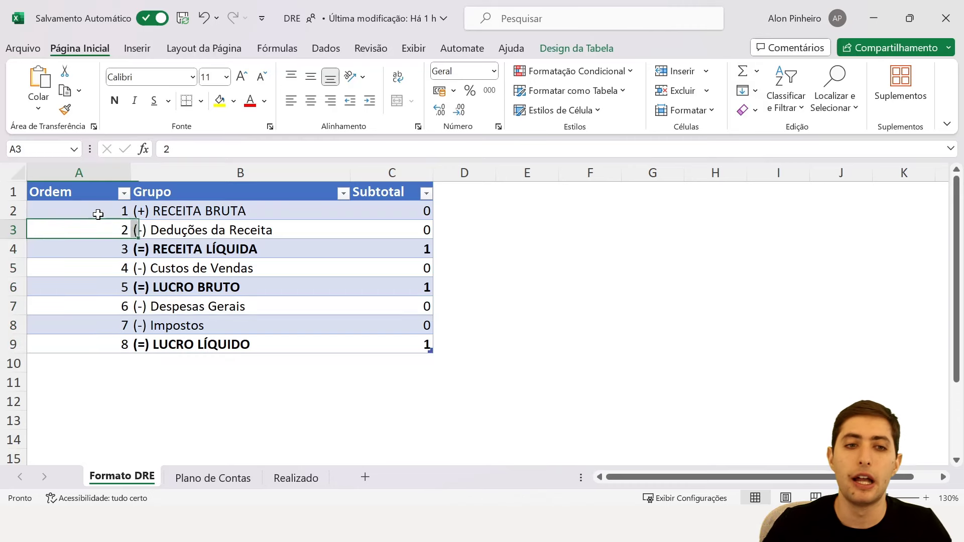
key("ctrl+shift+Right")
key("Down")
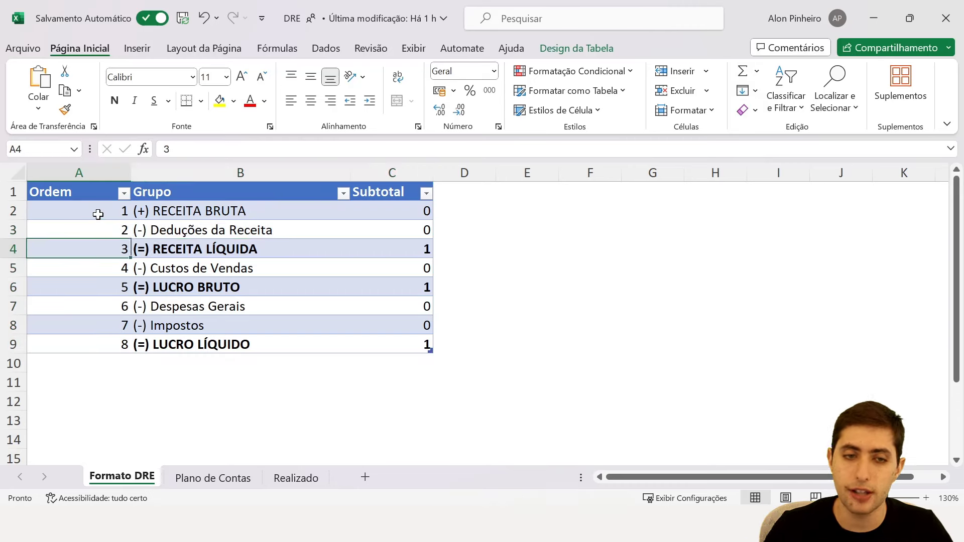
key("ctrl+shift+Right")
key("Down")
key("ctrl+shift+Right")
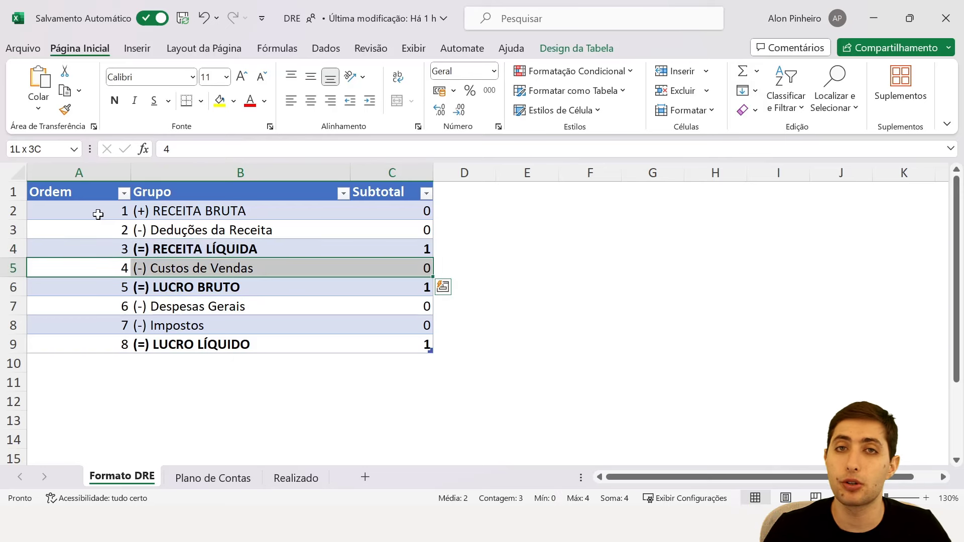
Highlight all Ordem values and all Subtotal values in the Formato DRE table, rows 2 to 9
key("Up")
key("Up")
key("Up")
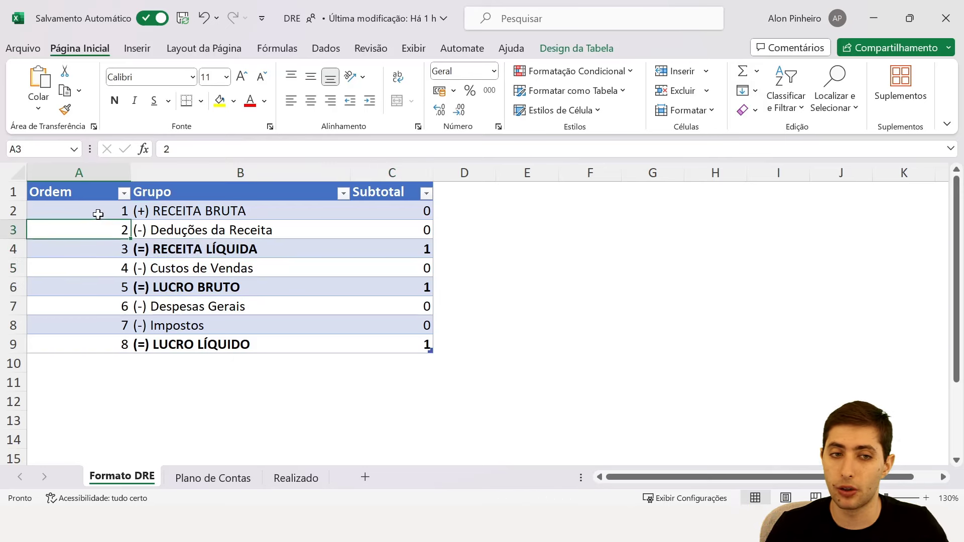
key("ctrl+shift+Down")
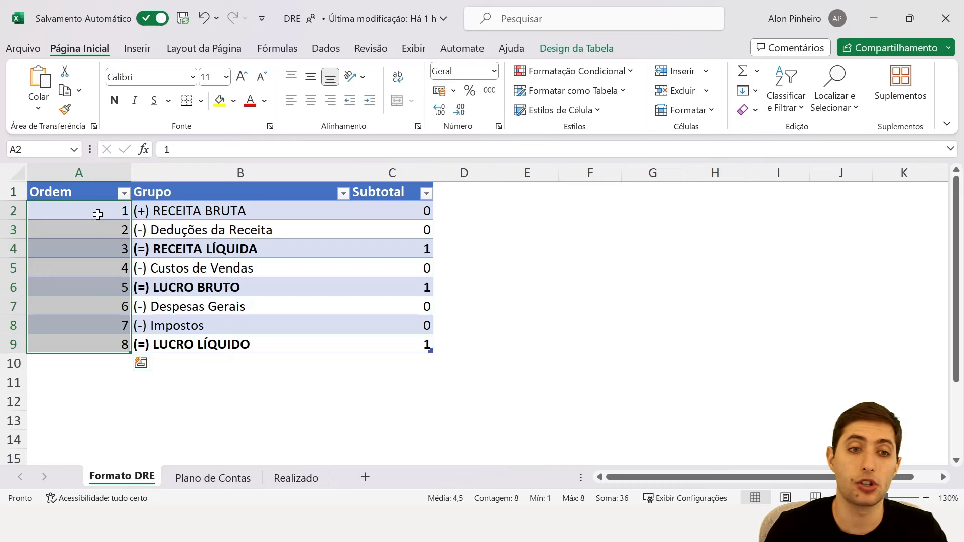
key("Right")
key("Right")
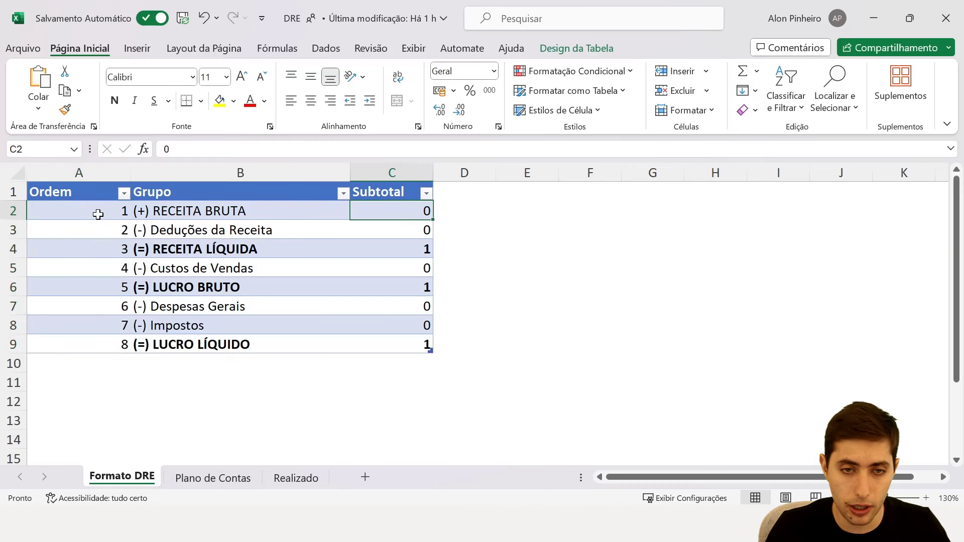
key("ctrl+shift+Down")
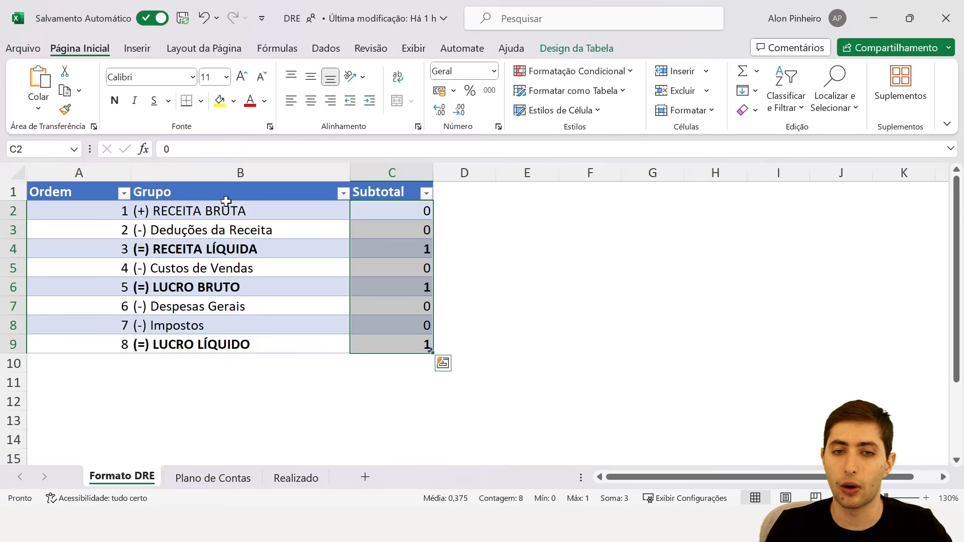
Compare (+) RECEITA BRUTA and its Subtotal flag with the (-) Deduções da Receita and (=) RECEITA LÍQUIDA lines
left_click(241, 252)
left_click_drag(209, 209, 394, 213)
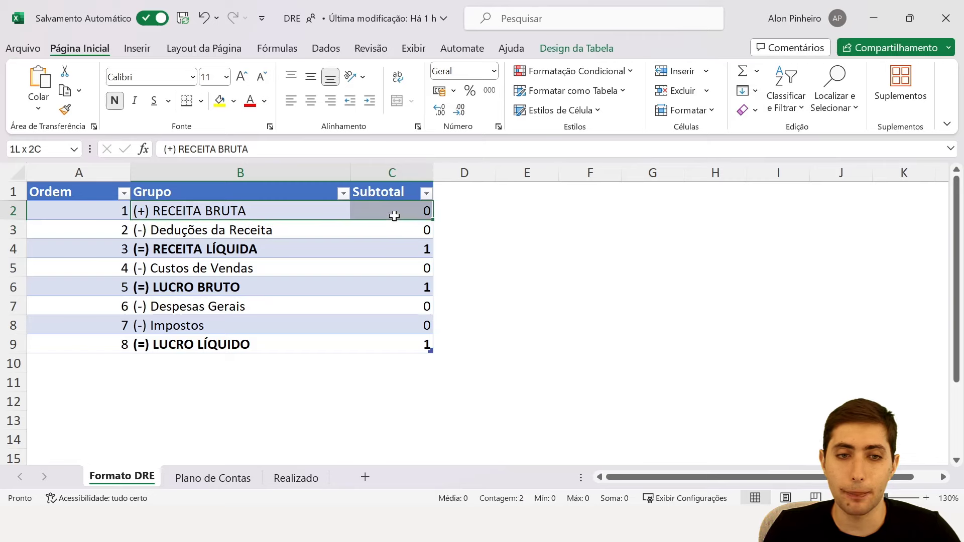
key("ctrl+q")
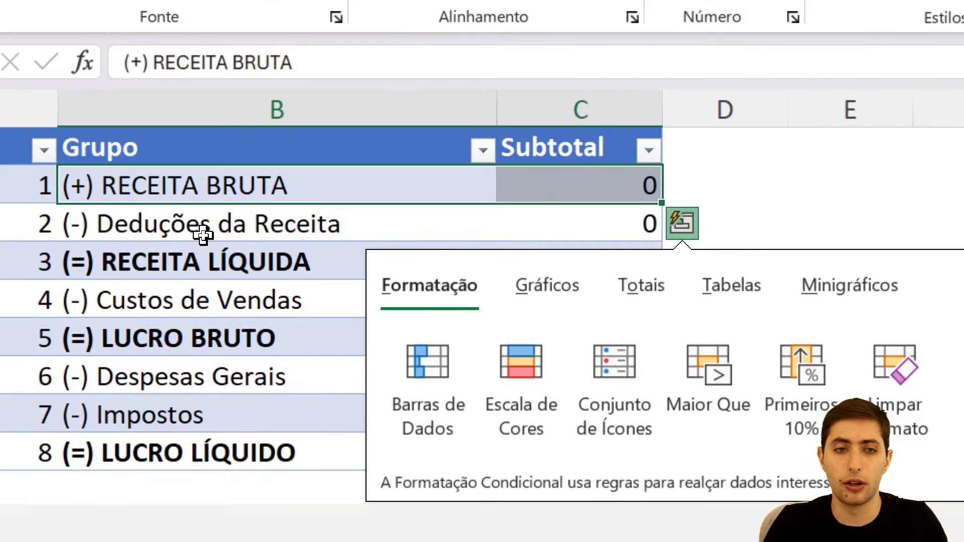
key("Escape")
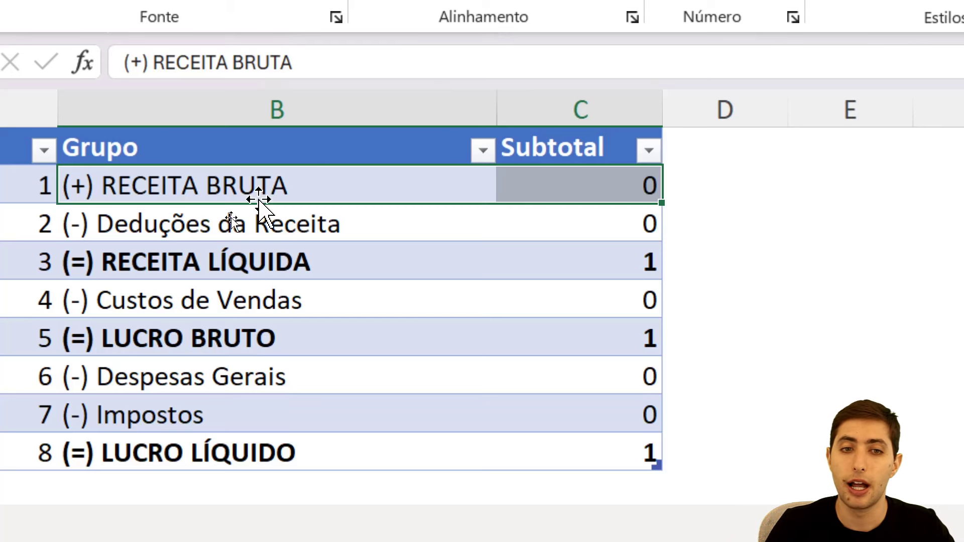
left_click(262, 215)
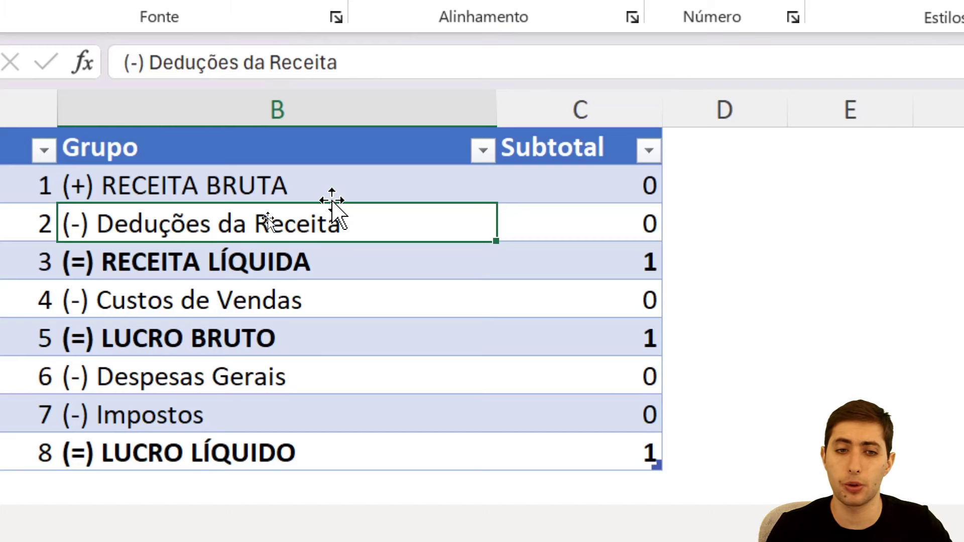
left_click(321, 258)
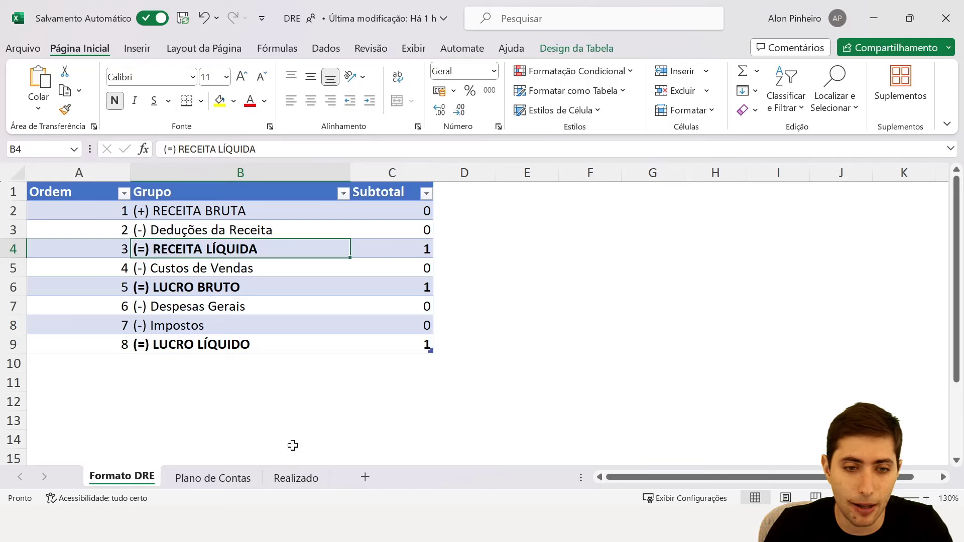
Open the Realizado sheet and look through the account codes in its Conta column
left_click(296, 477)
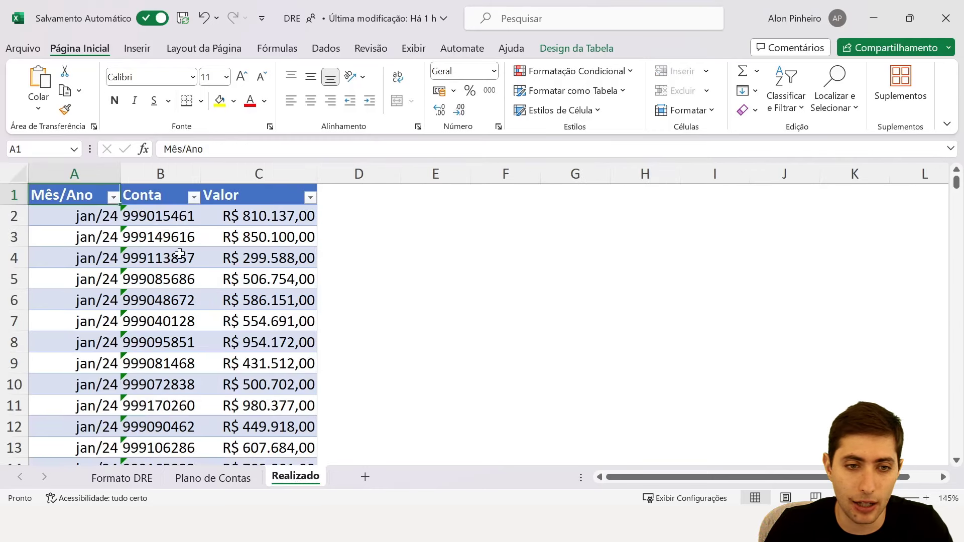
left_click_drag(160, 256, 160, 342)
scroll(165, 312, "down", 3)
left_click_drag(164, 309, 161, 331)
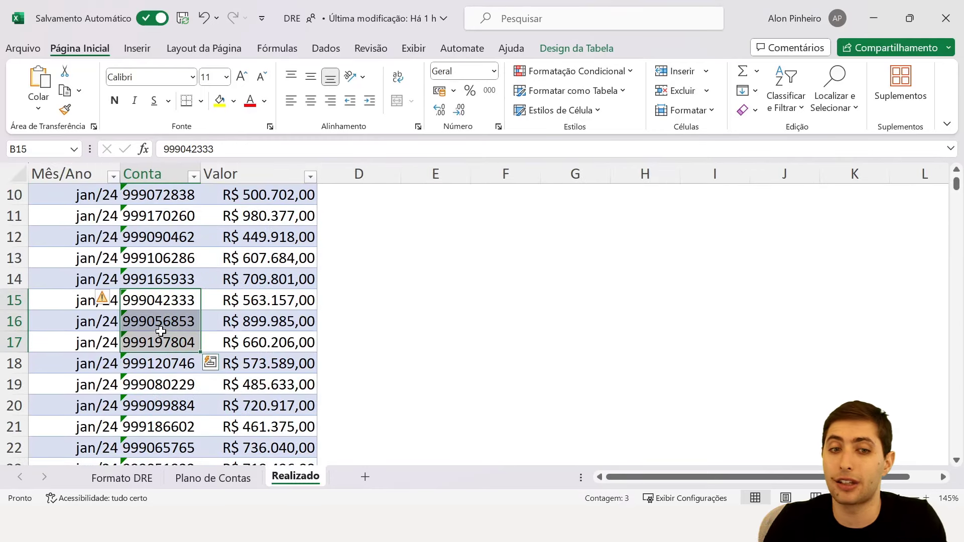
Return to Formato DRE and examine the revenue and deduction lines, plus the Subtotal flags of (=) RECEITA LÍQUIDA and (-) Custos de Vendas
left_click(152, 476)
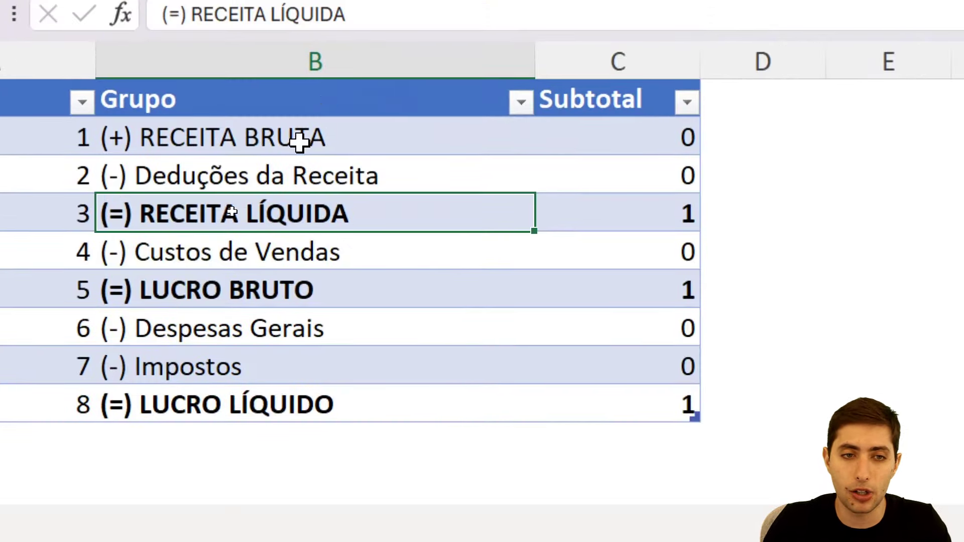
left_click_drag(300, 142, 291, 172)
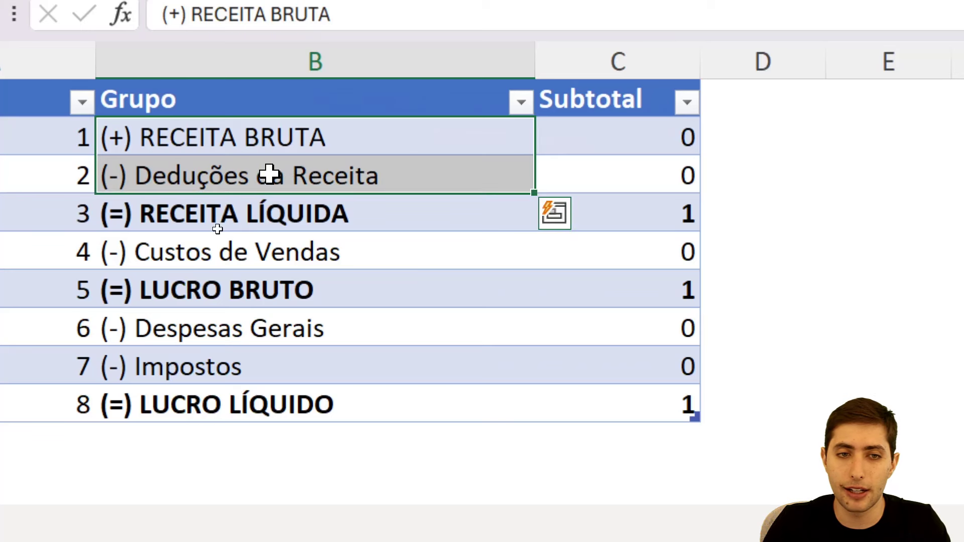
left_click(271, 210)
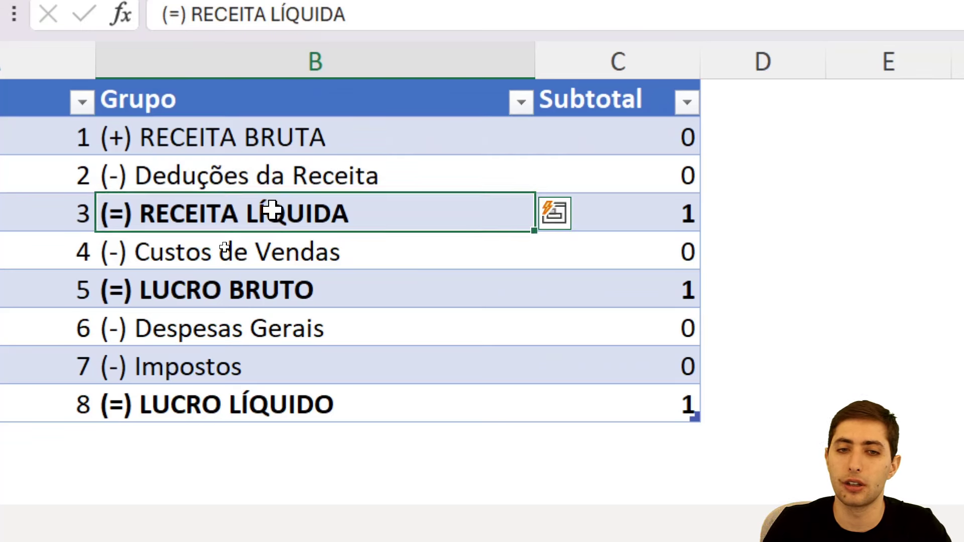
left_click_drag(272, 210, 627, 210)
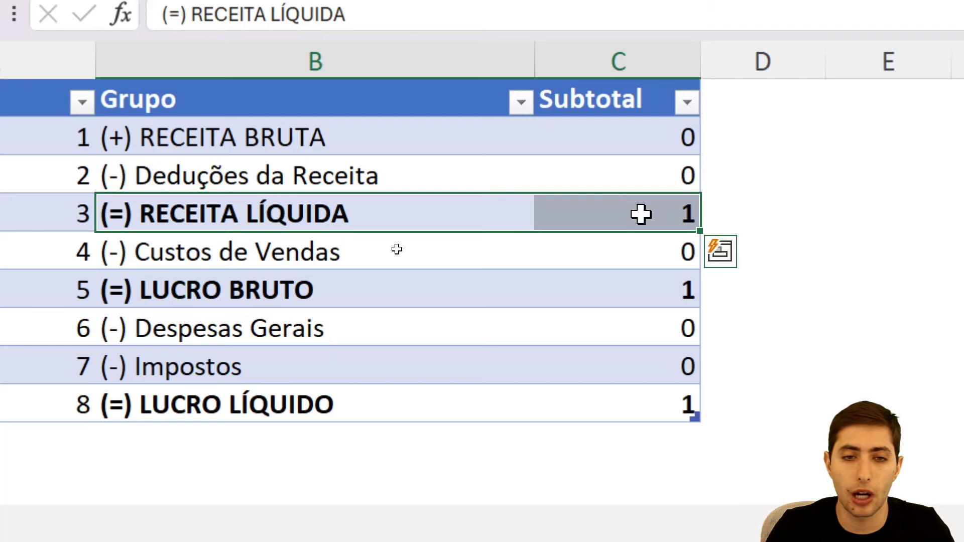
left_click_drag(378, 242, 590, 245)
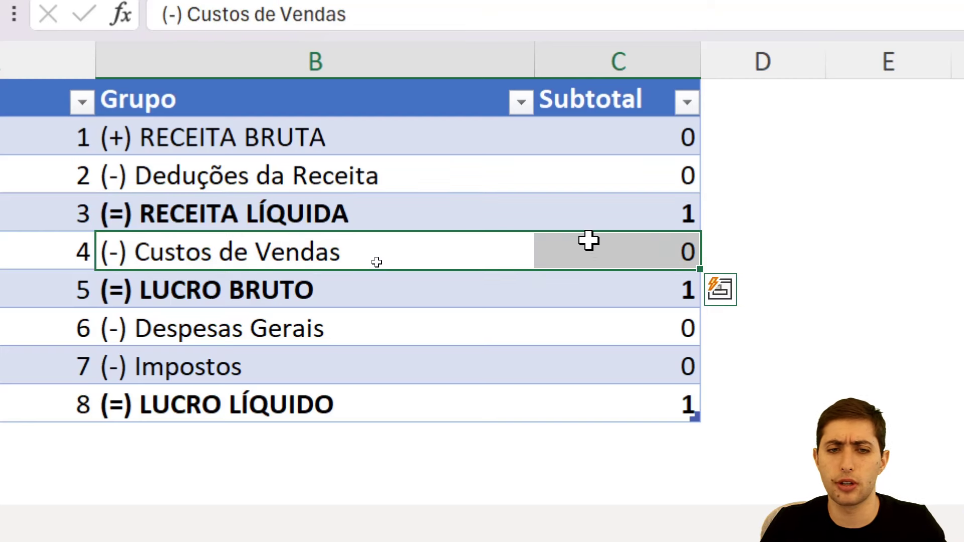
Examine the Formato DRE lines from (=) RECEITA LÍQUIDA down to (=) LUCRO LÍQUIDO, including the Subtotal flag of (-) Despesas Gerais
left_click(341, 288)
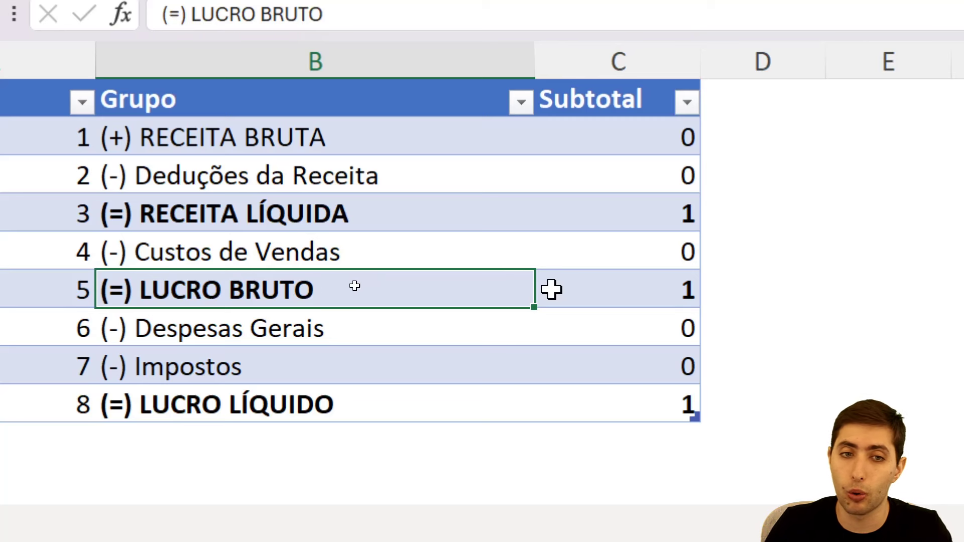
left_click(227, 212)
left_click(265, 252)
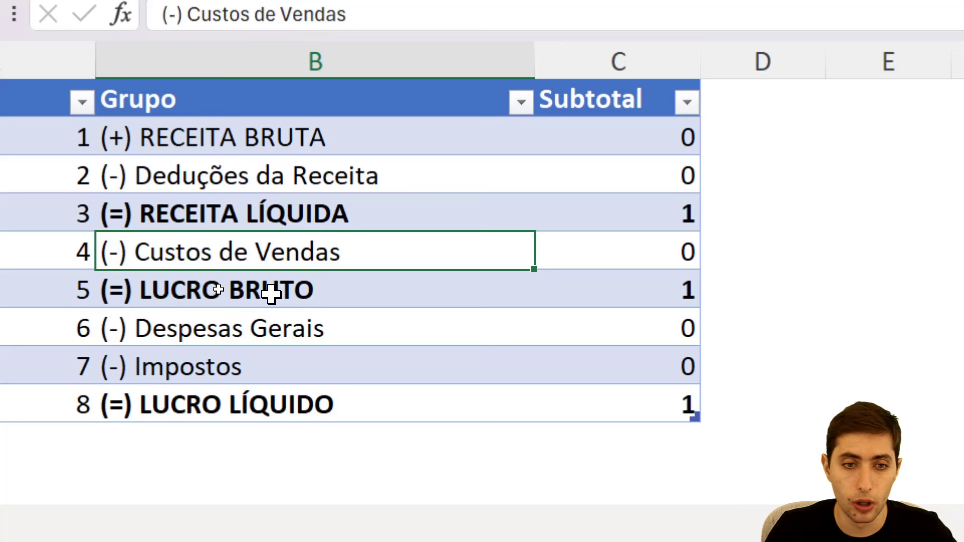
left_click(290, 324)
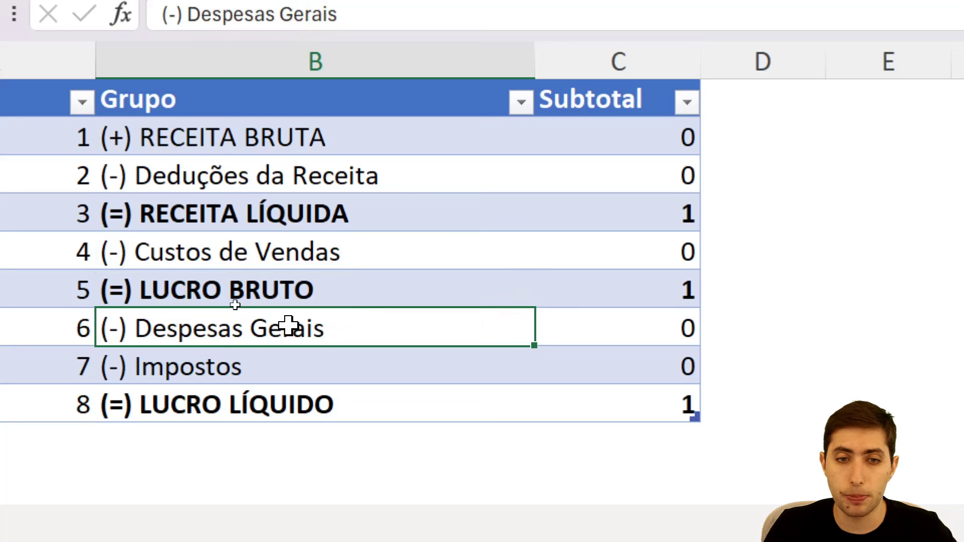
left_click(587, 322)
left_click(341, 357)
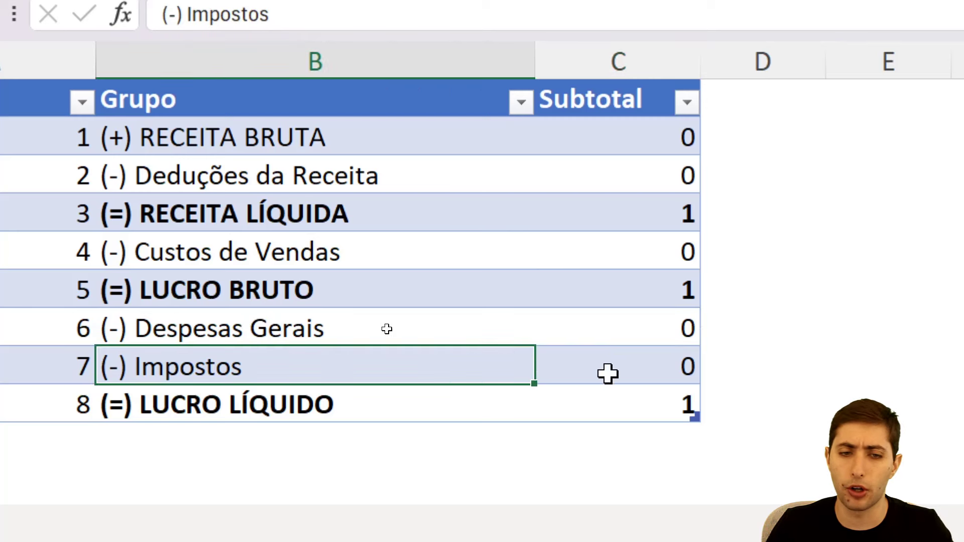
left_click(421, 400)
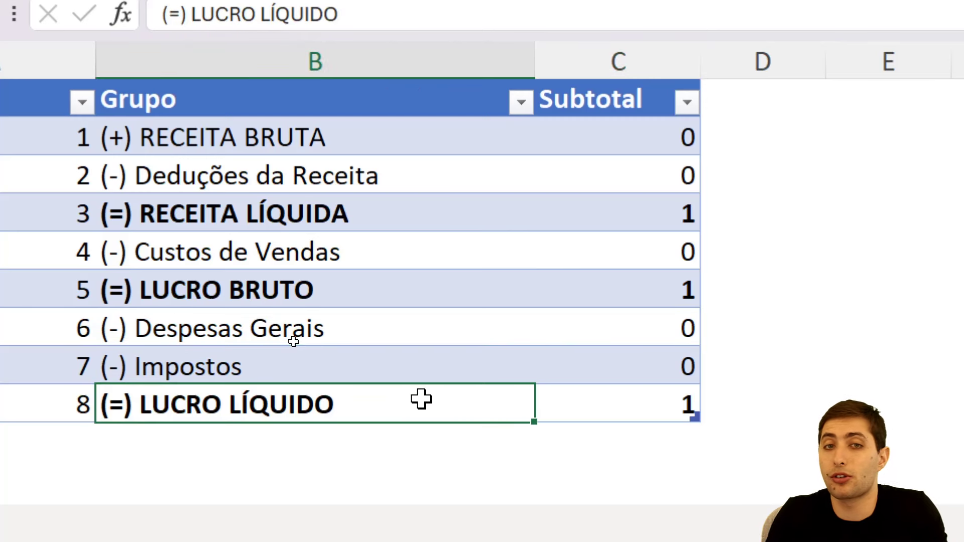
Compare the bold result lines with the (-) Despesas Gerais and (-) Impostos lines, and check the Subtotal flag of (=) LUCRO LÍQUIDO
left_click(284, 209)
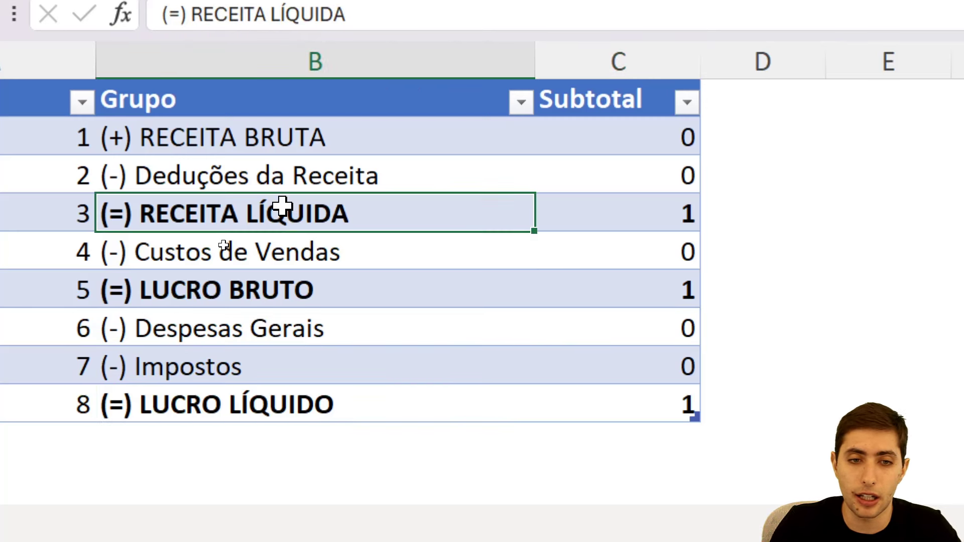
left_click(292, 284)
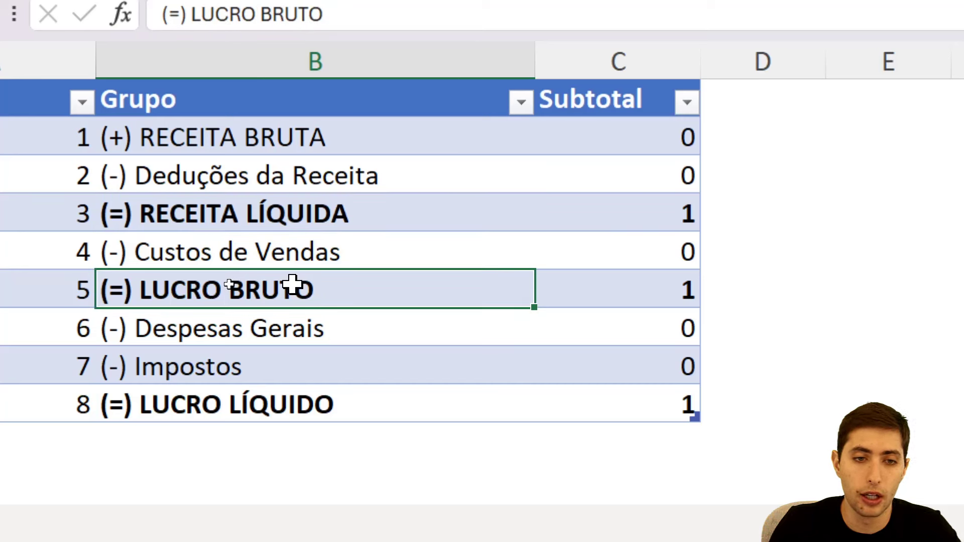
left_click(265, 329)
left_click(280, 378)
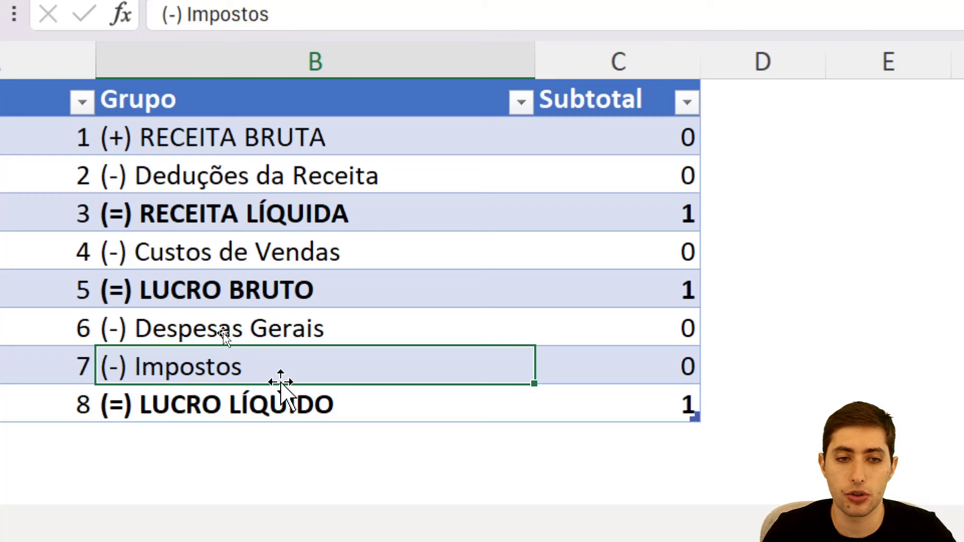
left_click(283, 399)
left_click(588, 412)
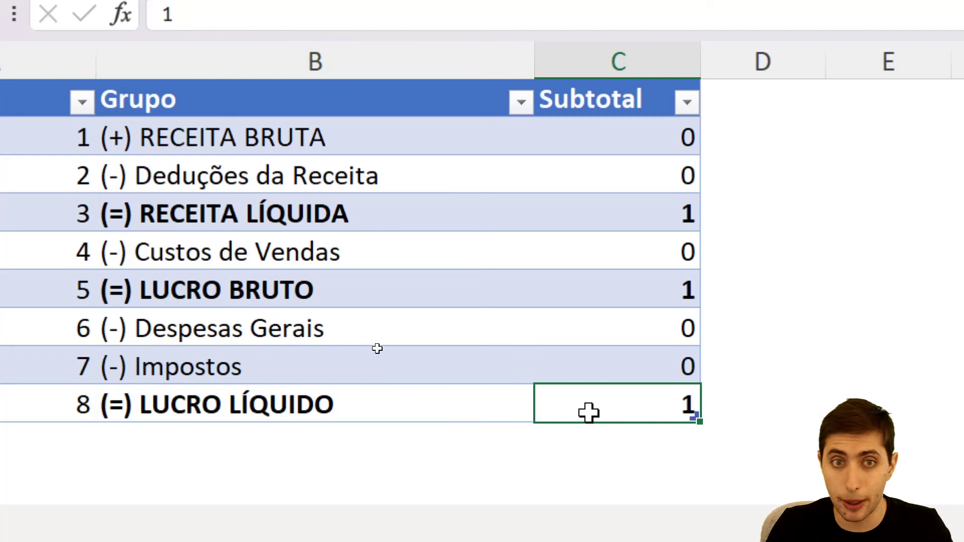
left_click(459, 396)
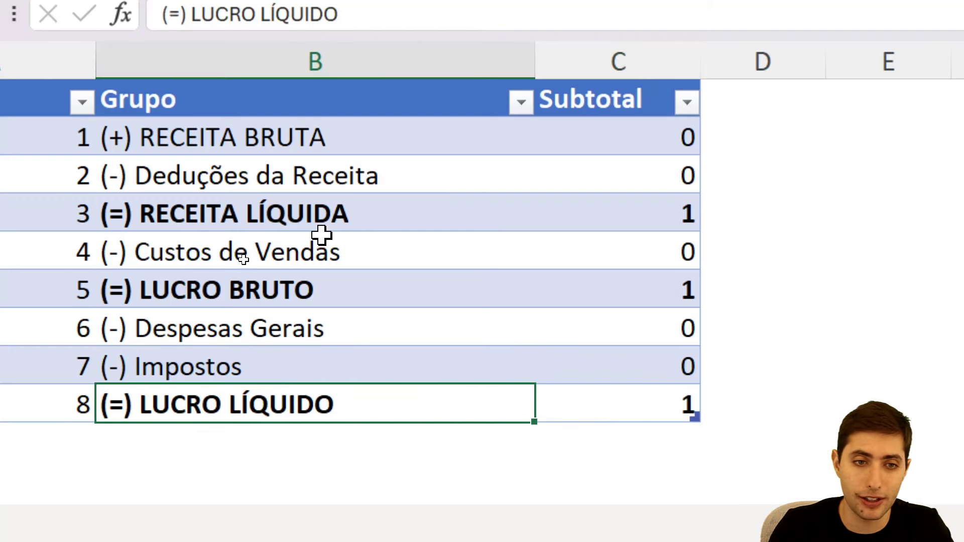
left_click(190, 289)
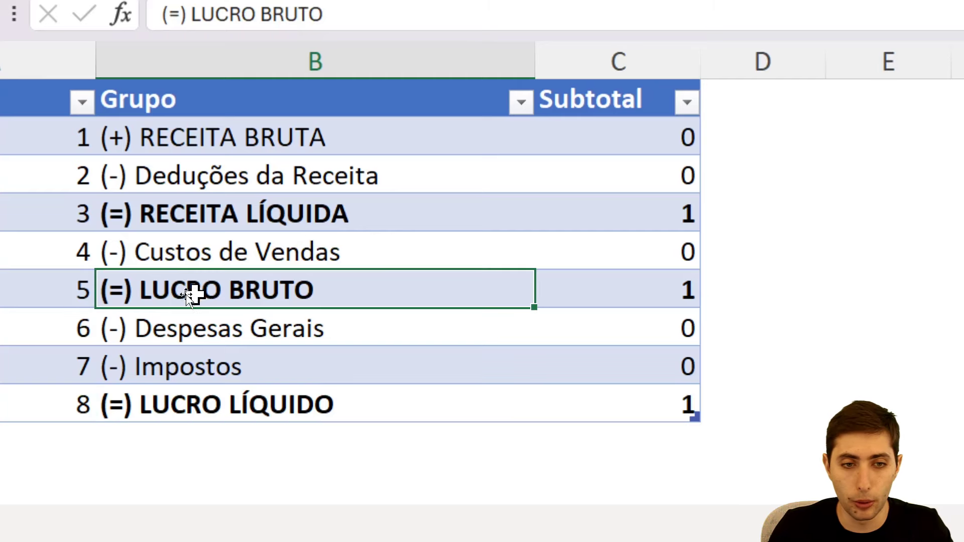
left_click(224, 328)
left_click(229, 368)
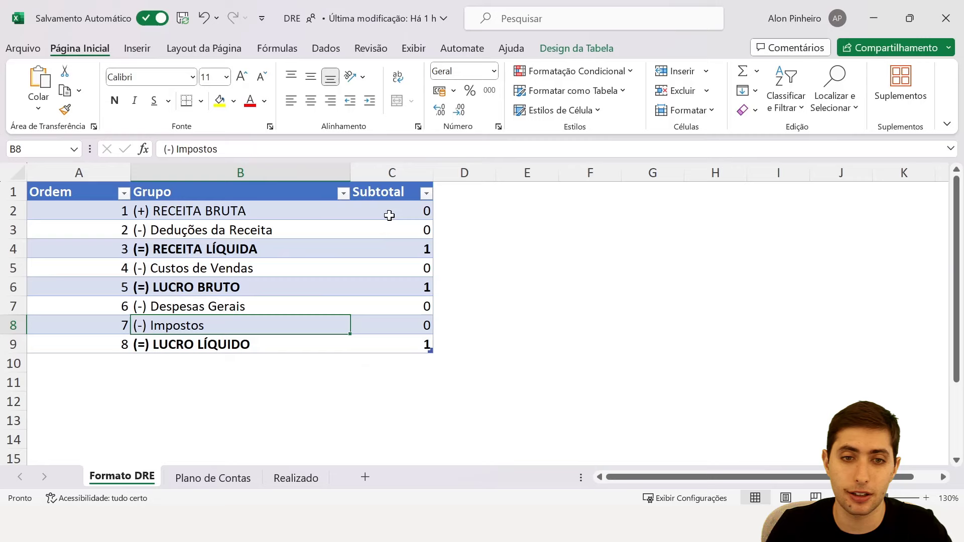
Highlight all Subtotal values, the first two lines with their flags, and the (=) RECEITA LÍQUIDA line with its flag
left_click_drag(390, 215, 388, 343)
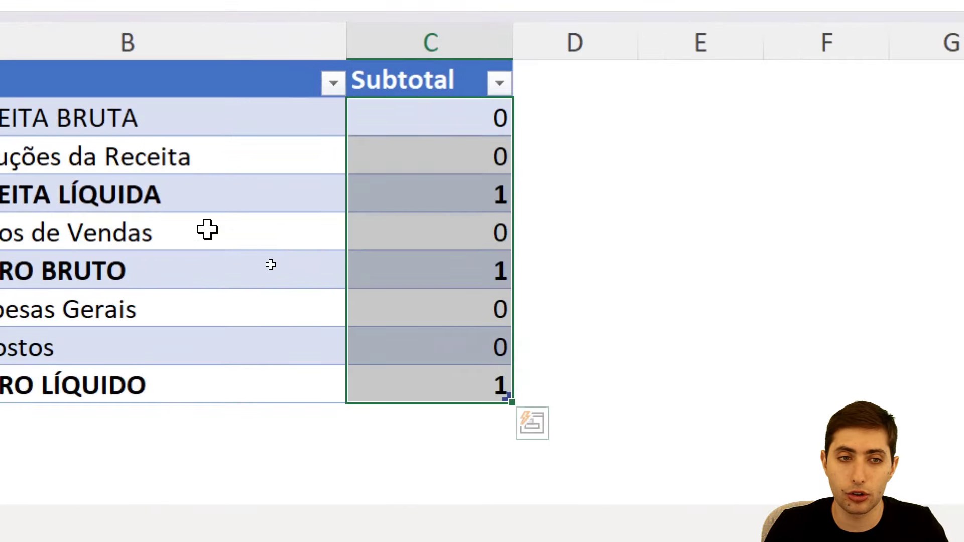
left_click_drag(397, 119, 573, 156)
left_click(476, 189)
left_click_drag(476, 190, 525, 189)
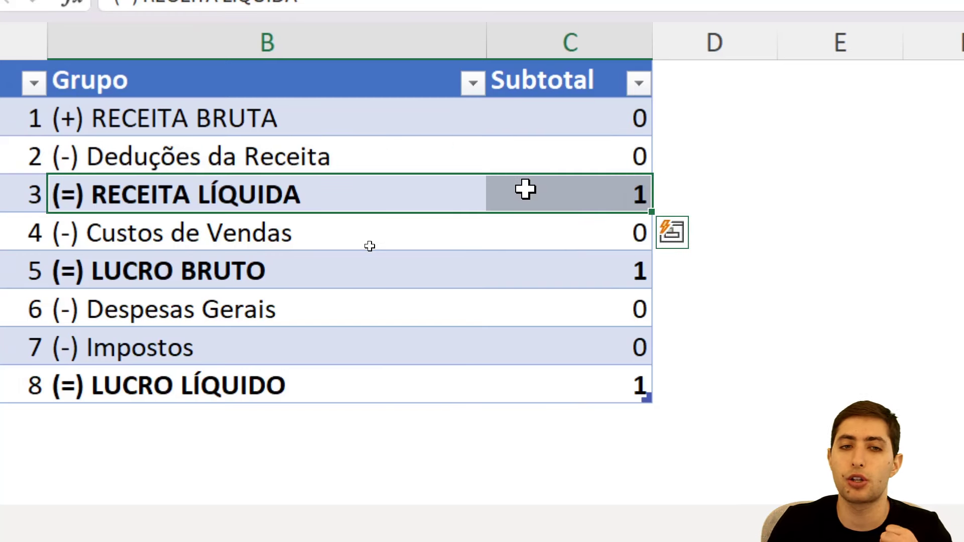
Highlight the (+) RECEITA BRUTA line together with its Subtotal flag
left_click(445, 125)
left_click(544, 119)
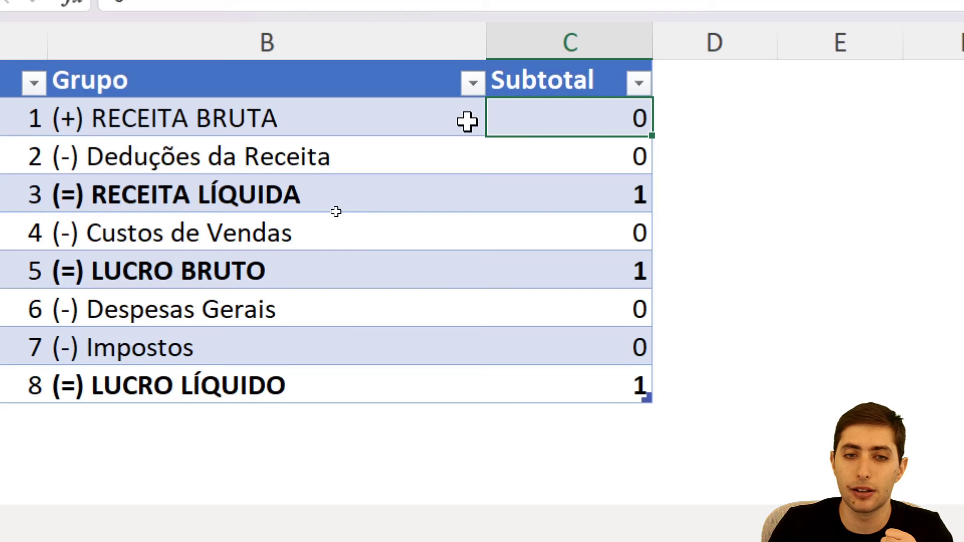
left_click_drag(418, 113, 559, 127)
left_click_drag(396, 123, 561, 118)
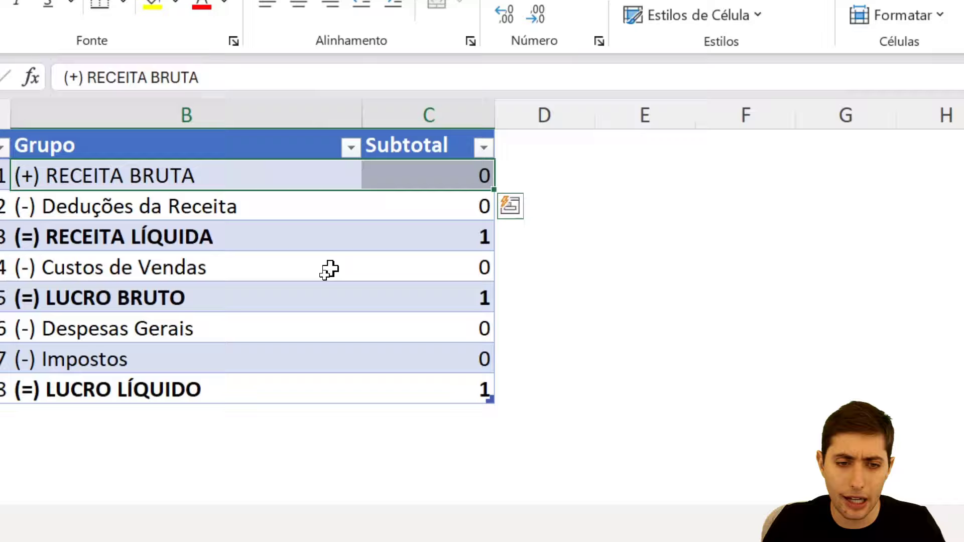
key("ctrl+q")
key("Escape")
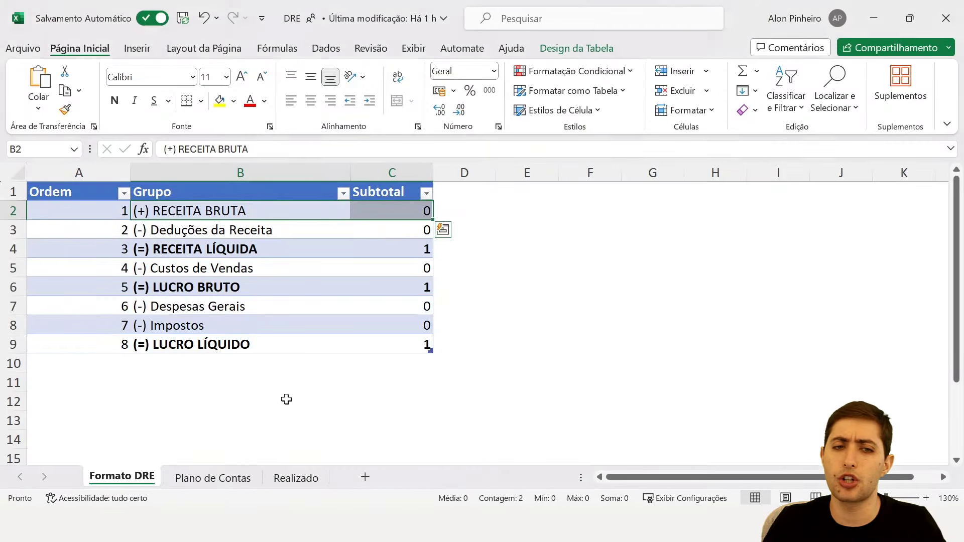
Check the Subtotal flag of (=) RECEITA LÍQUIDA and highlight it together with its Grupo name
left_click(365, 245)
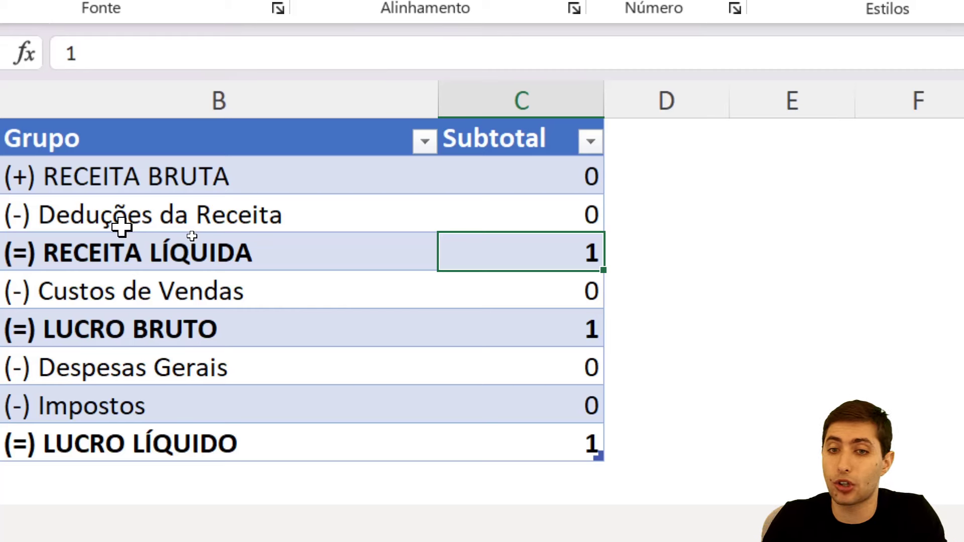
left_click_drag(151, 259, 547, 257)
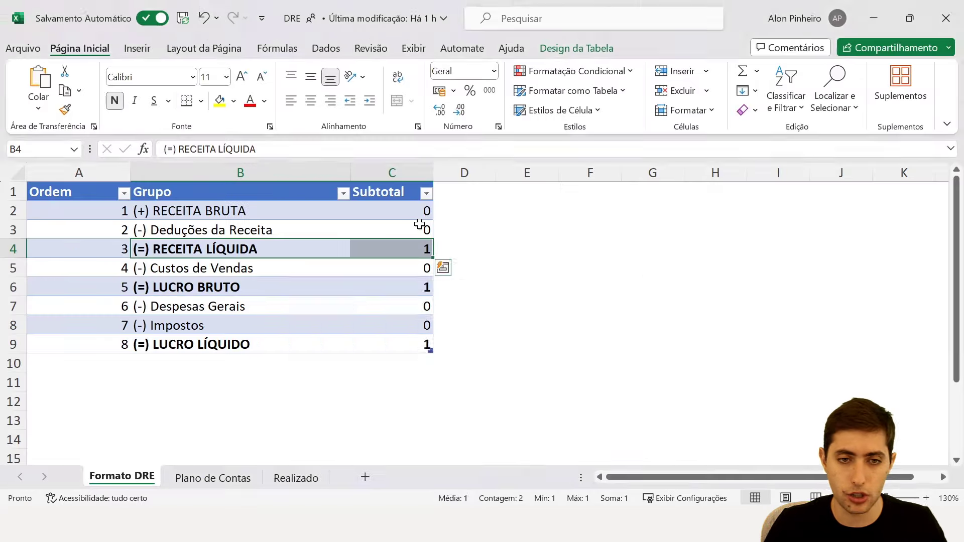
key("ctrl+q")
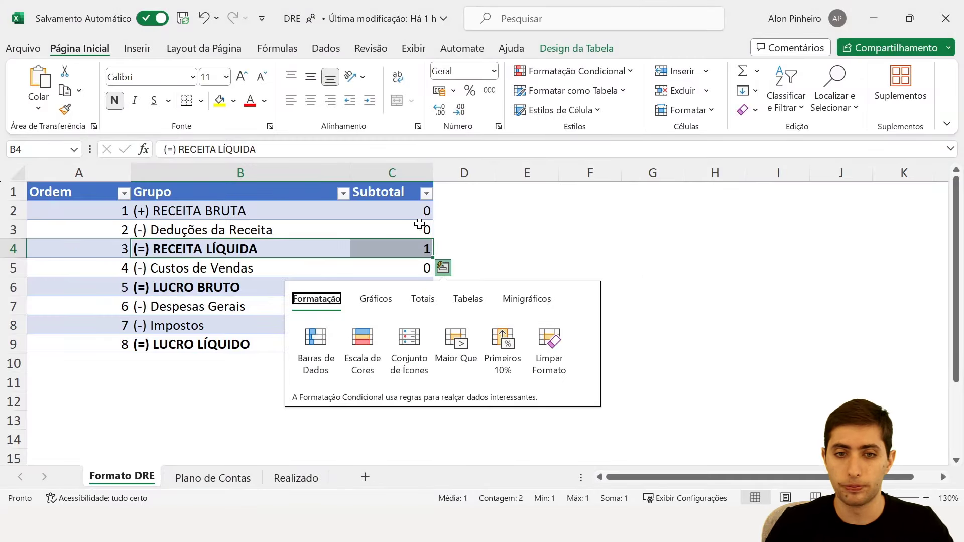
key("Escape")
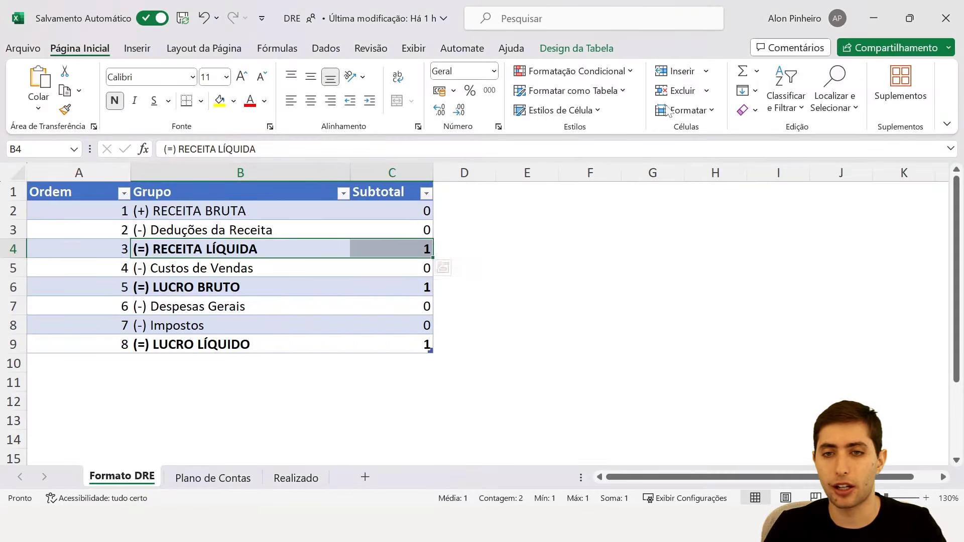
Close the DRE workbook and show the dFormatoDRE data in Power BI's table view, examining its Grupo and Ordem columns
left_click(940, 23)
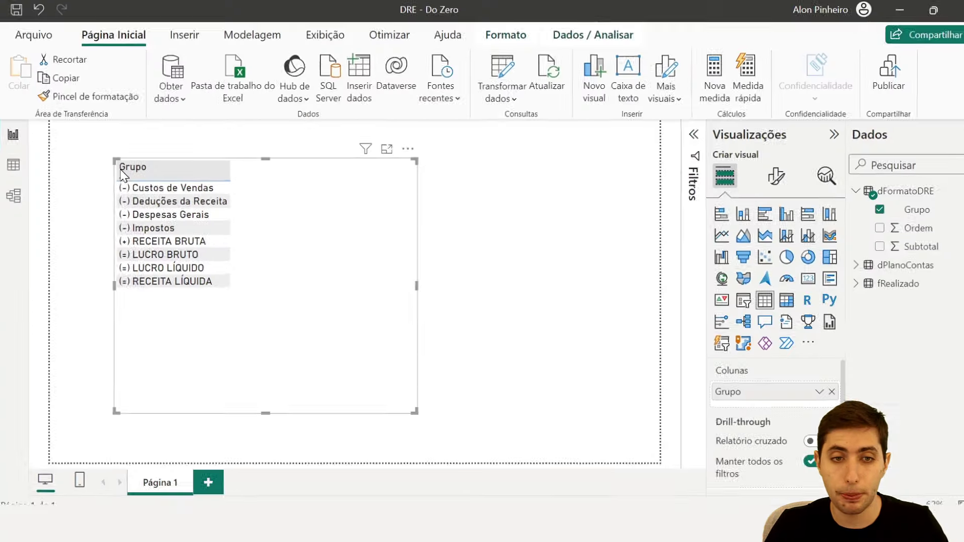
left_click(15, 166)
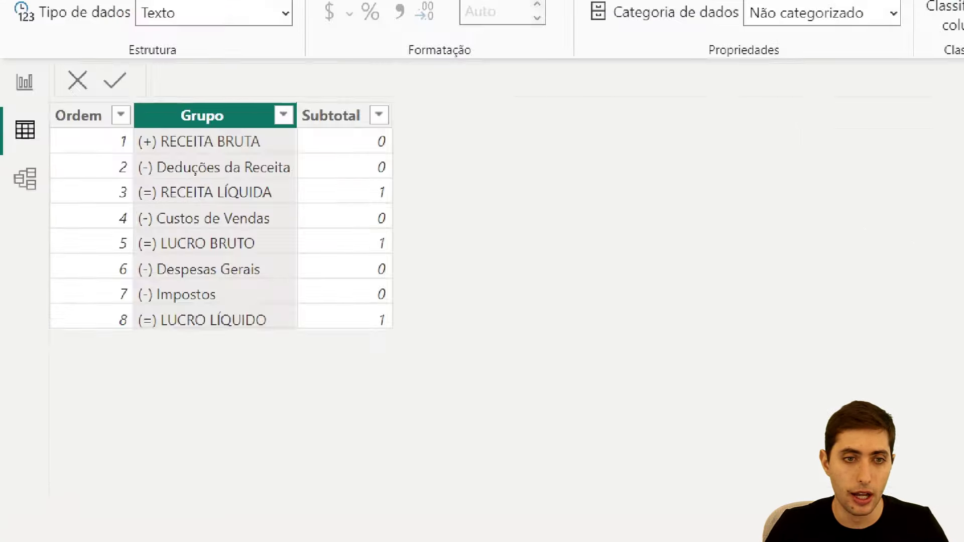
left_click_drag(167, 101, 372, 386)
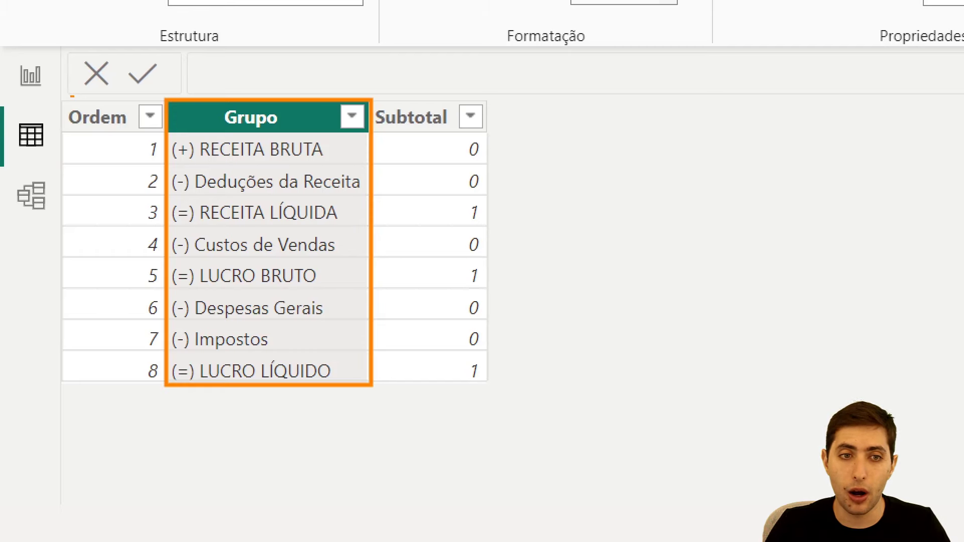
left_click_drag(71, 96, 181, 400)
key("Escape")
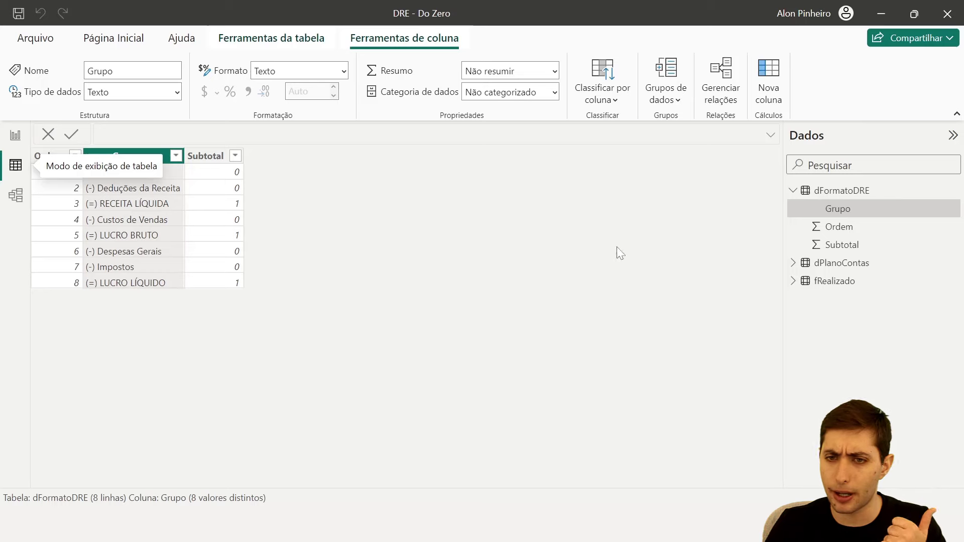
Browse the data of the dPlanoContas and fRealizado tables
left_click(837, 196)
left_click(856, 263)
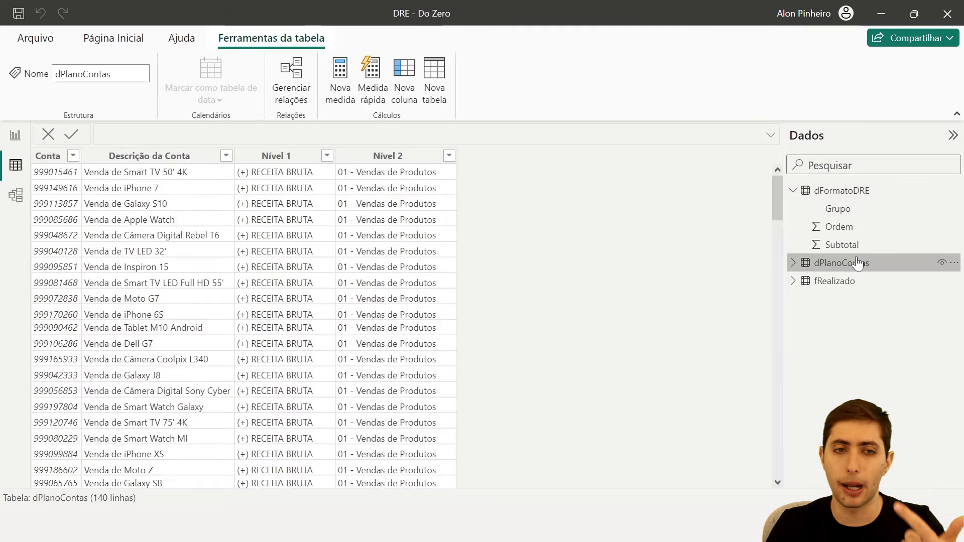
left_click(872, 284)
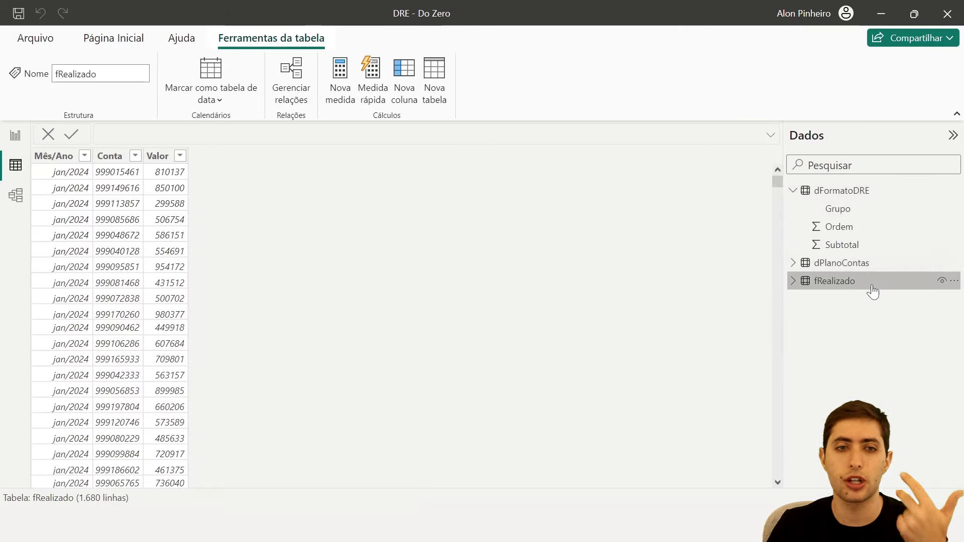
Sort the Grupo column of the dFormatoDRE table by the Ordem column
left_click(847, 194)
left_click(106, 158)
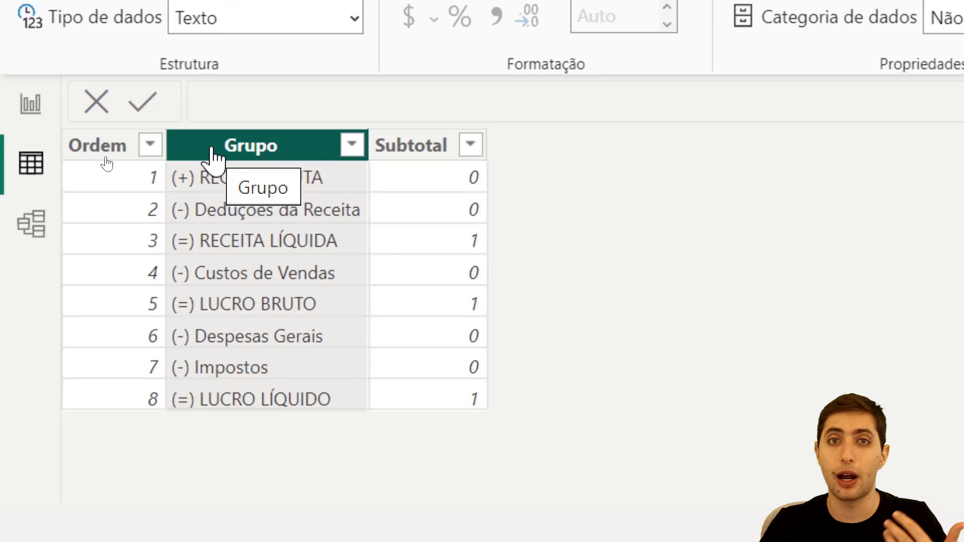
left_click(105, 149)
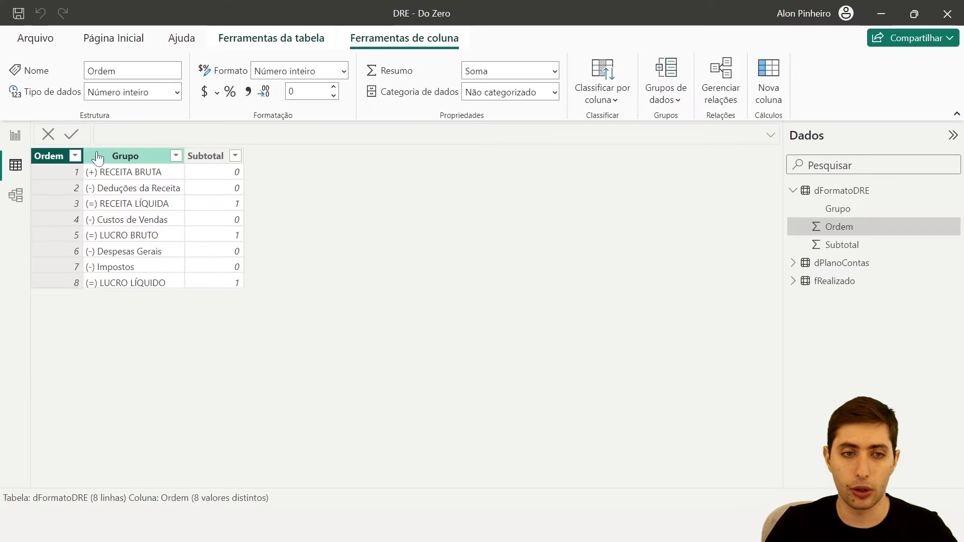
left_click(108, 158)
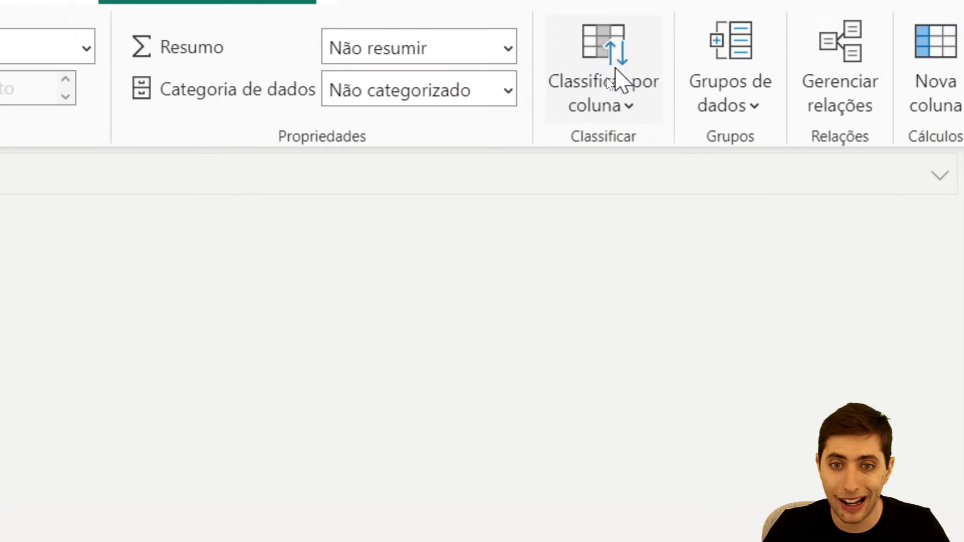
left_click(590, 107)
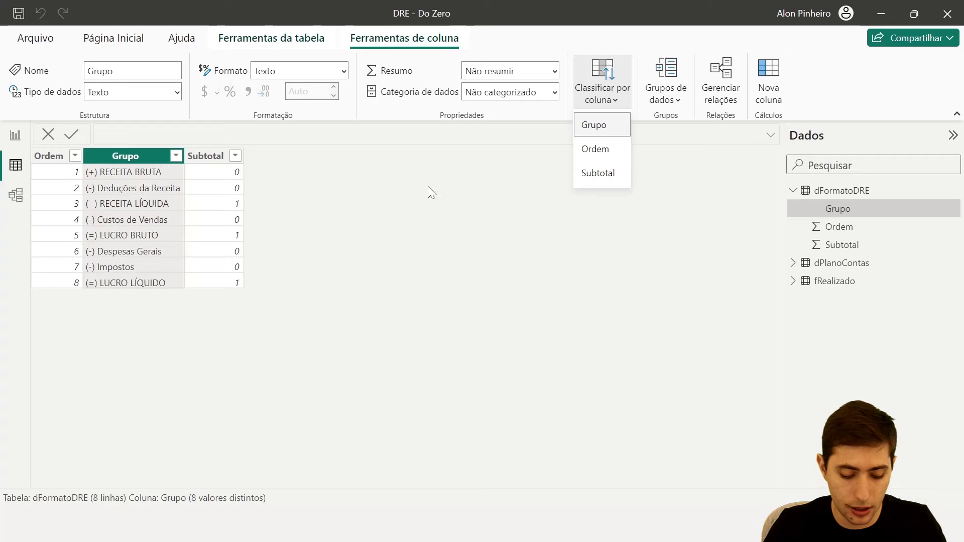
left_click(599, 154)
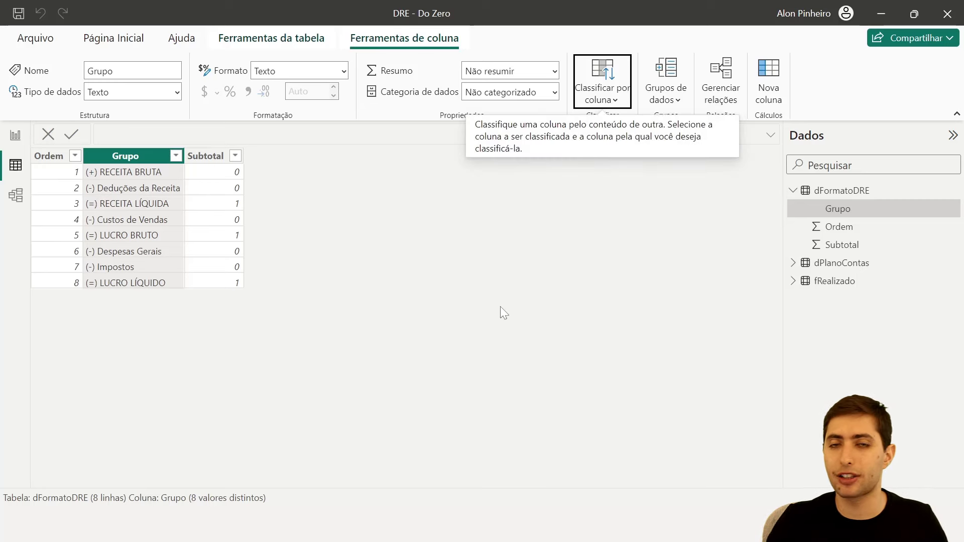
Return to the report page and add the Ordem field of dFormatoDRE to the table visual after Grupo
left_click(7, 134)
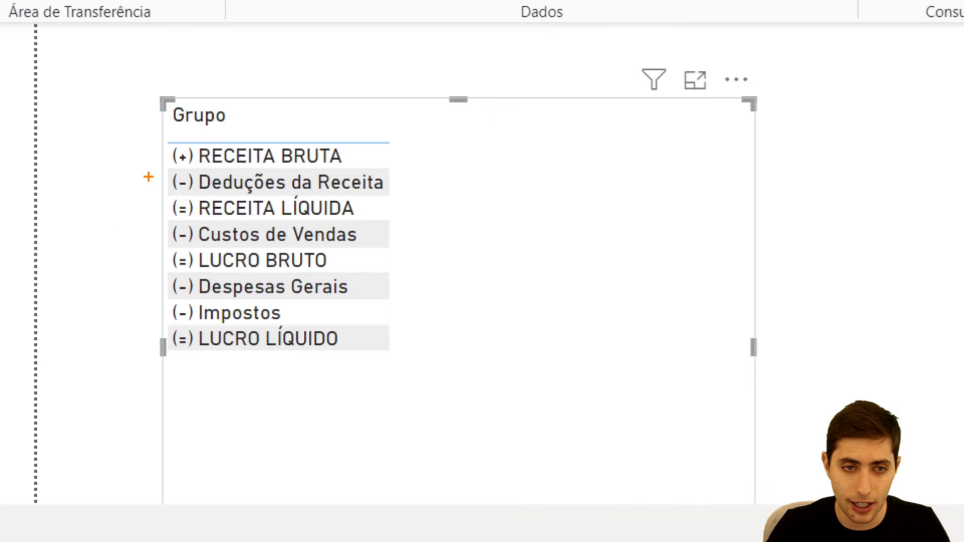
mouse_move(163, 137)
left_mouse_down()
mouse_move(414, 196)
mouse_move(398, 251)
mouse_move(395, 364)
left_mouse_up()
key("Escape")
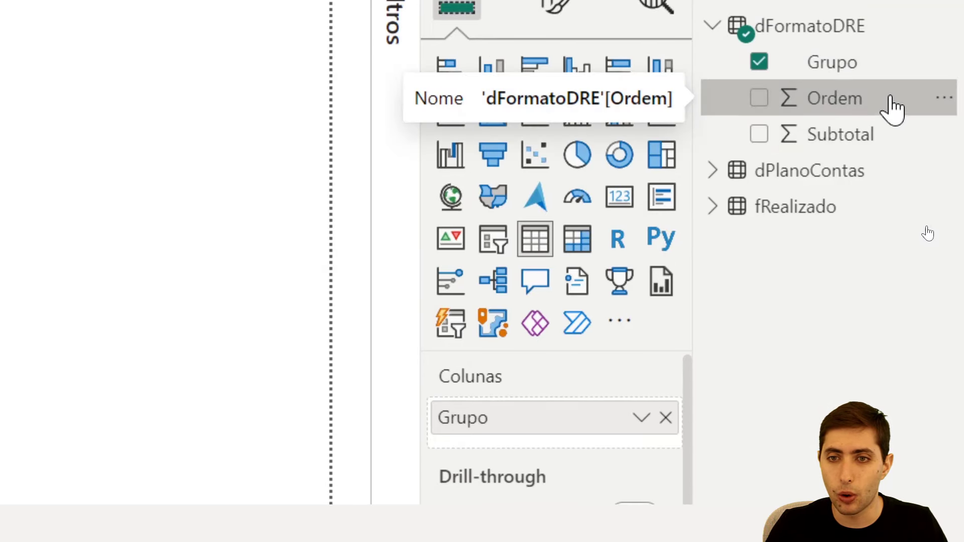
left_click_drag(891, 106, 616, 433)
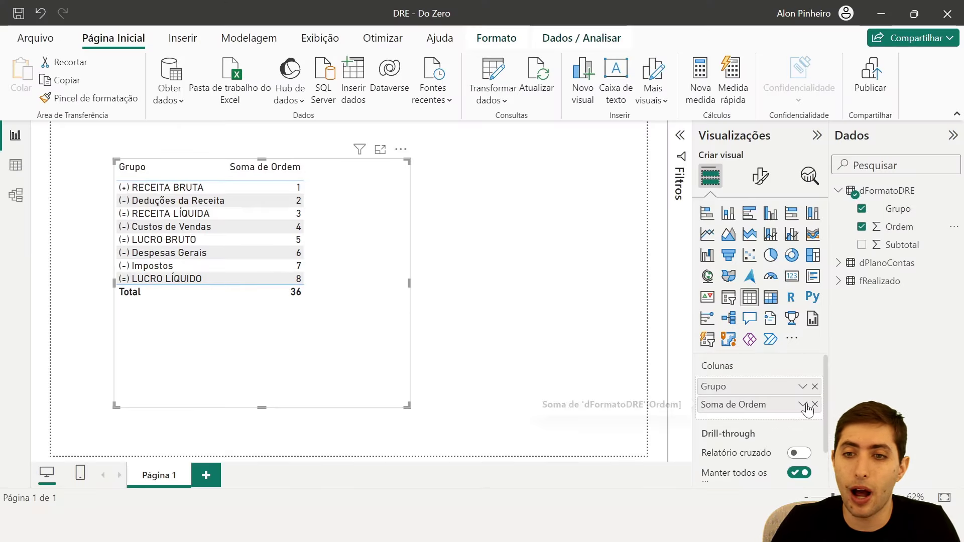
Set the Ordem field of the table visual to Não resumir and move it before Grupo
left_click(802, 404)
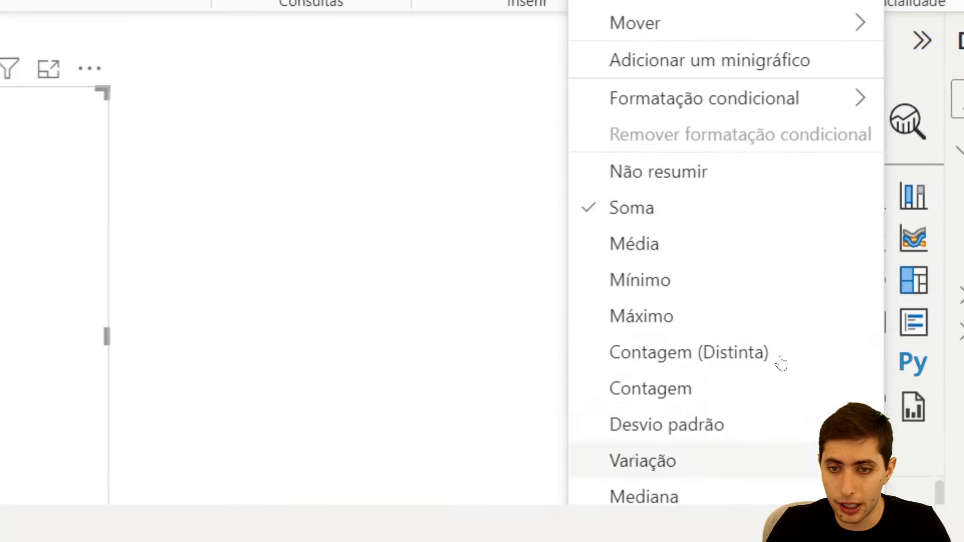
left_click(806, 439)
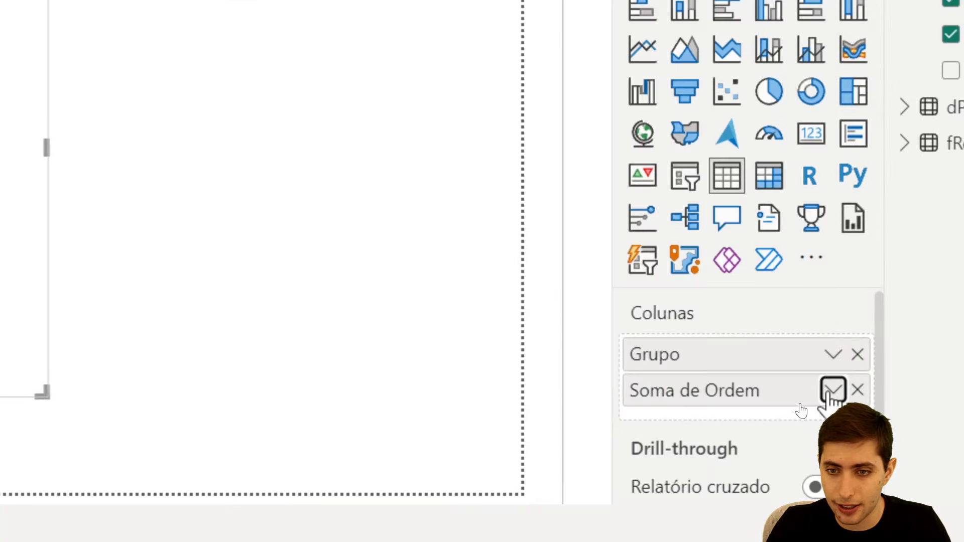
left_click(834, 393)
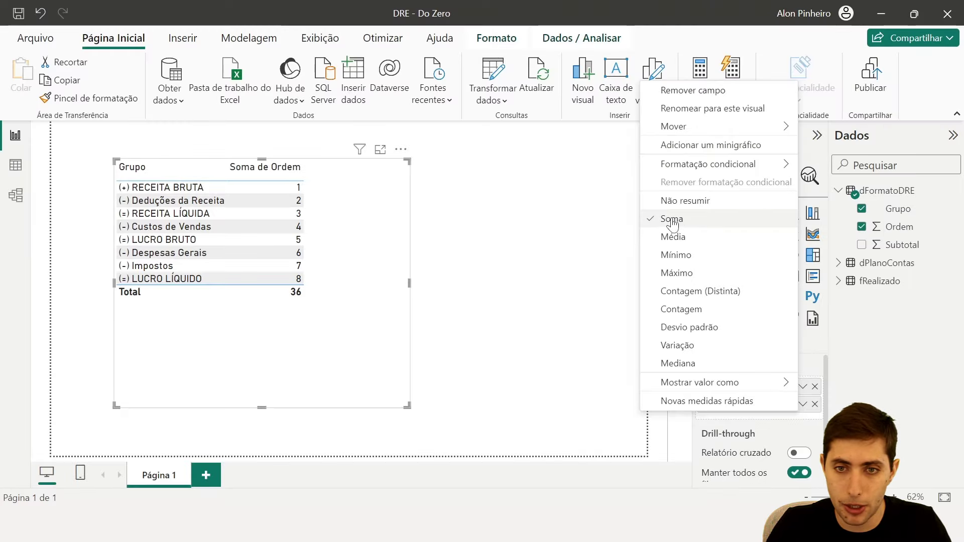
left_click(676, 204)
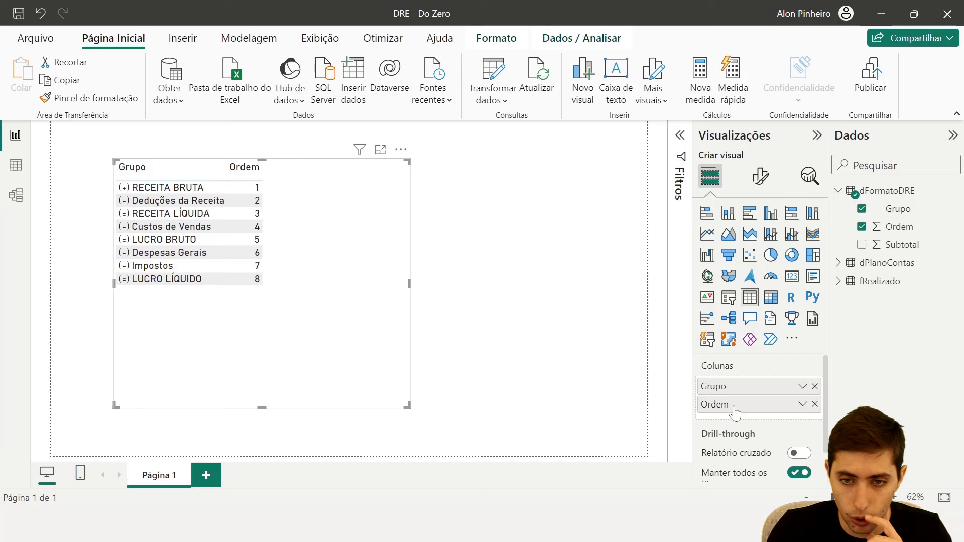
left_click_drag(734, 409, 739, 389)
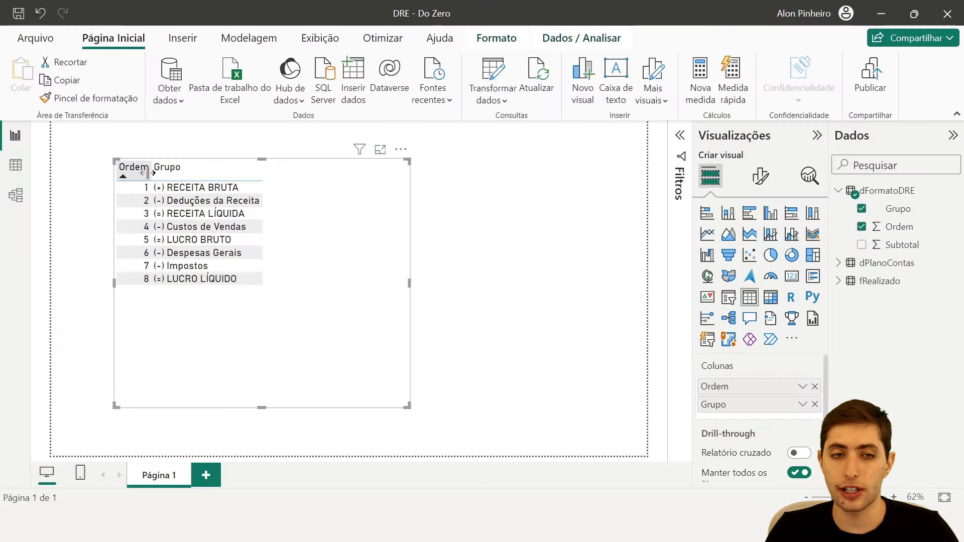
Show the table data and compare the Valor column of fRealizado with the Grupo rows of dFormatoDRE
left_click(23, 169)
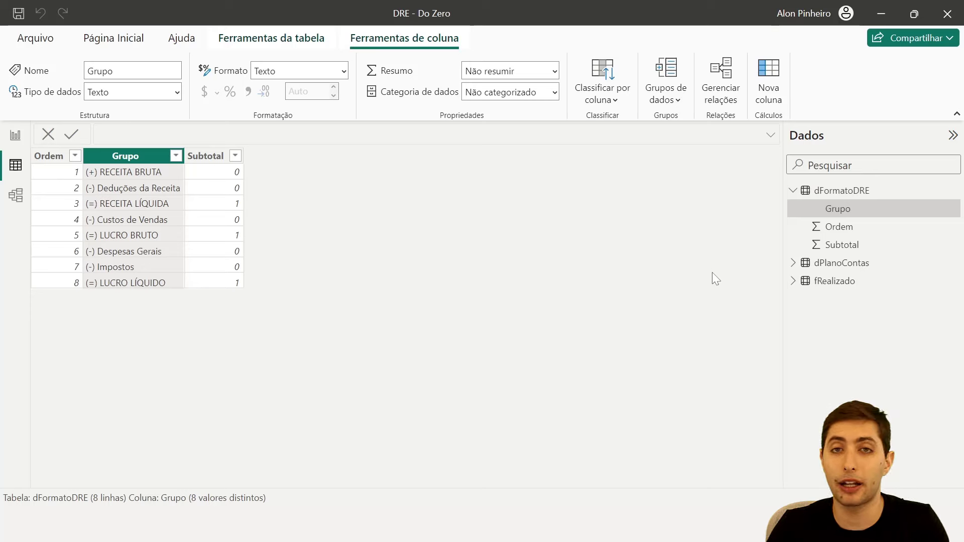
left_click(850, 282)
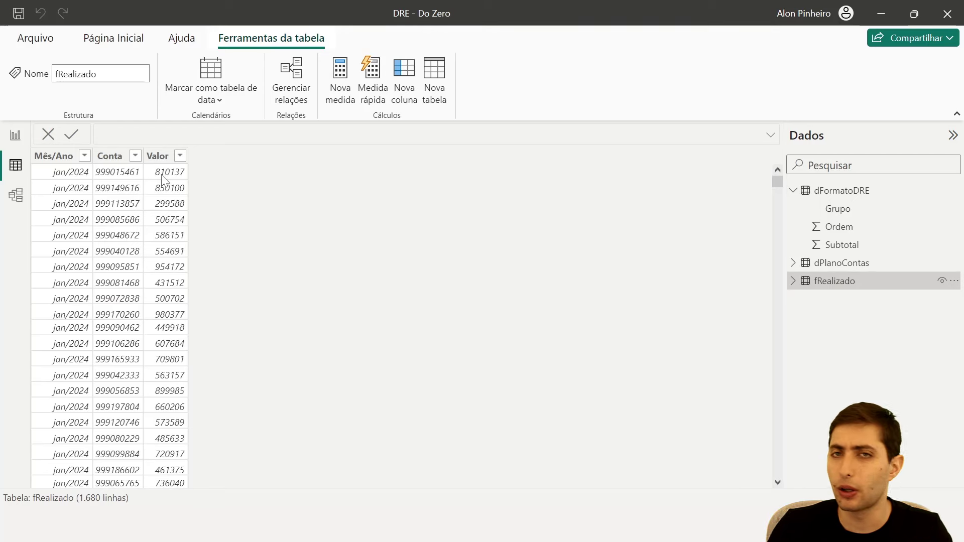
left_click(161, 176)
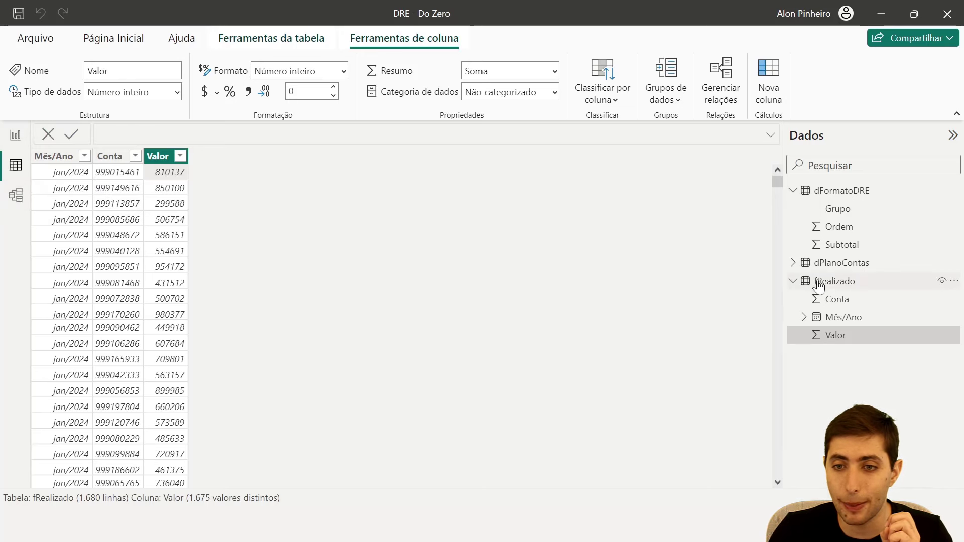
mouse_move(805, 285)
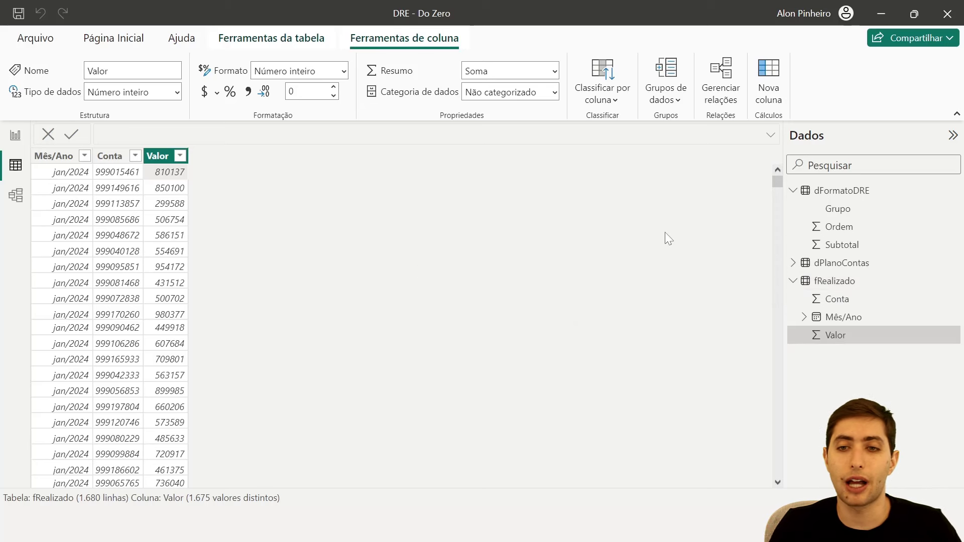
left_click(850, 198)
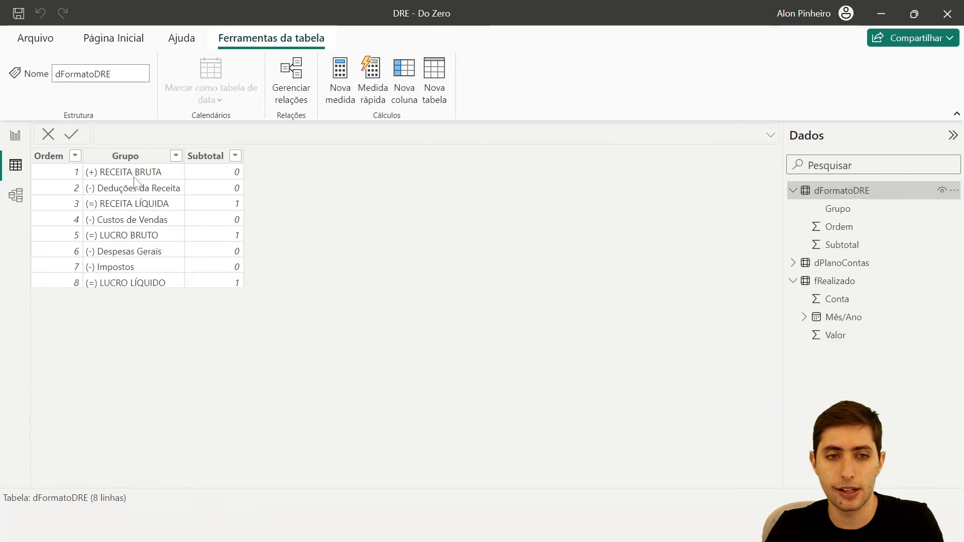
left_click(857, 285)
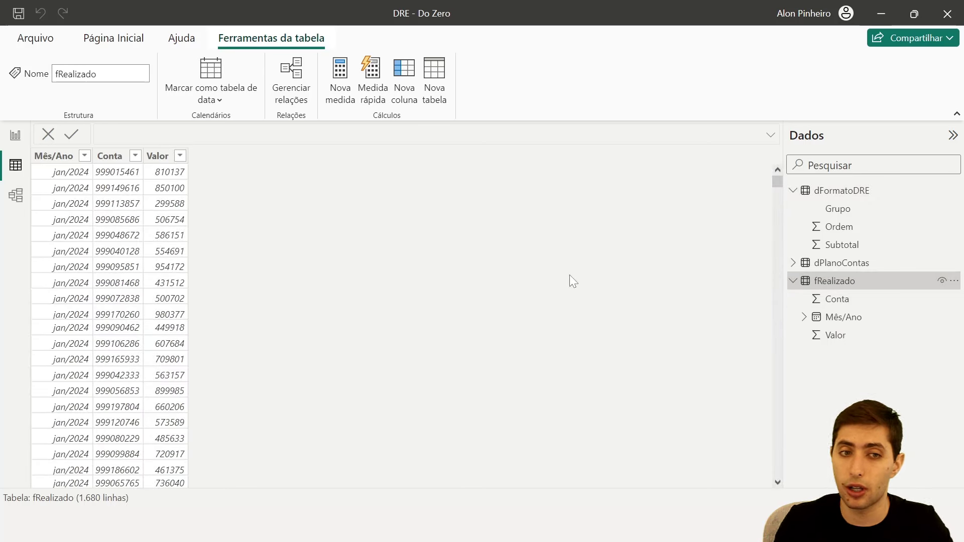
Switch to the model diagram and collapse the Propriedades and Dados panes to examine the dFormatoDRE, dPlanoContas and fRealizado tables together
left_click(15, 194)
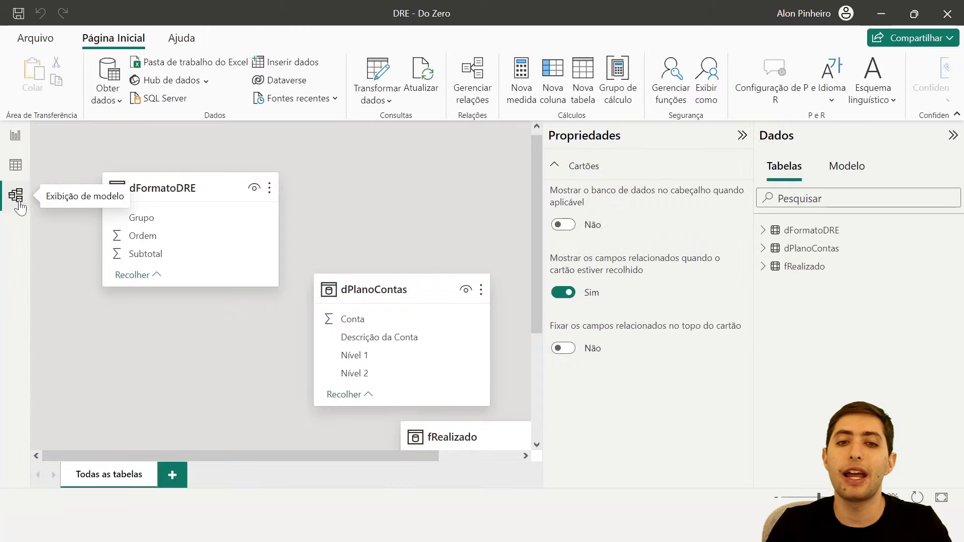
left_click(741, 136)
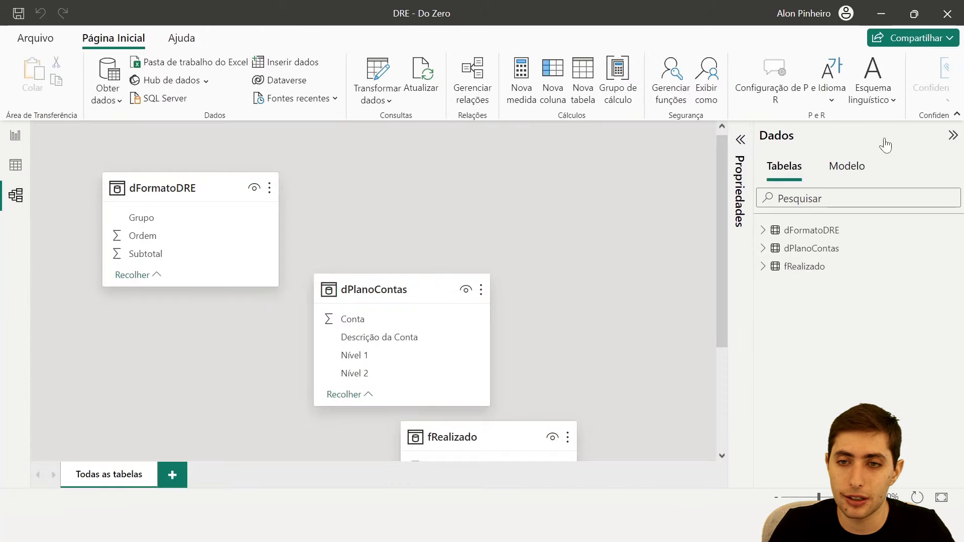
left_click(951, 136)
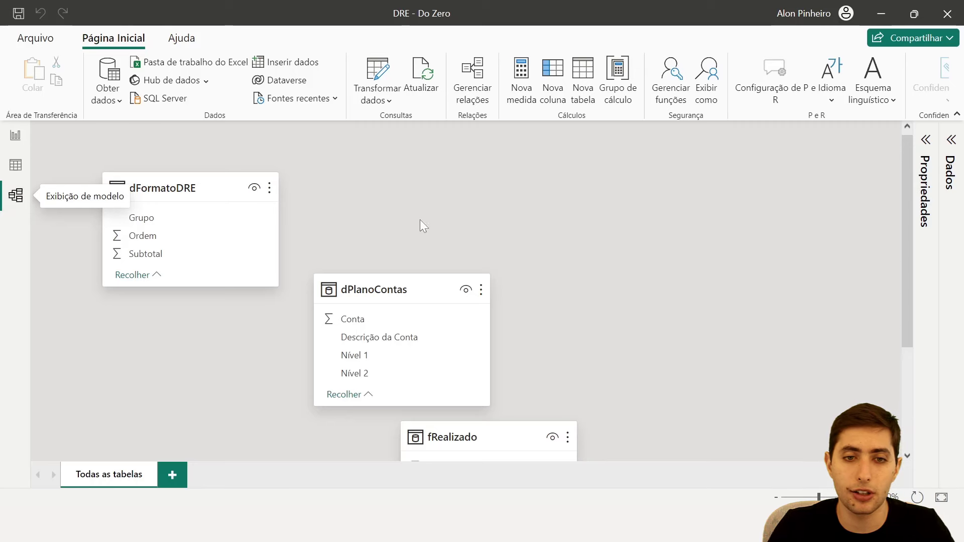
scroll(459, 212, "down", 1)
scroll(552, 225, "down", 1)
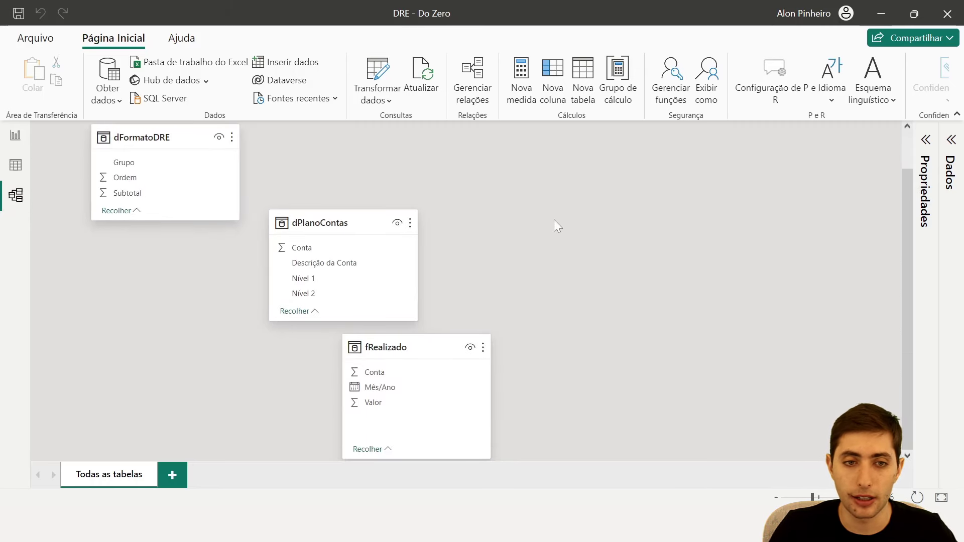
left_click(382, 344)
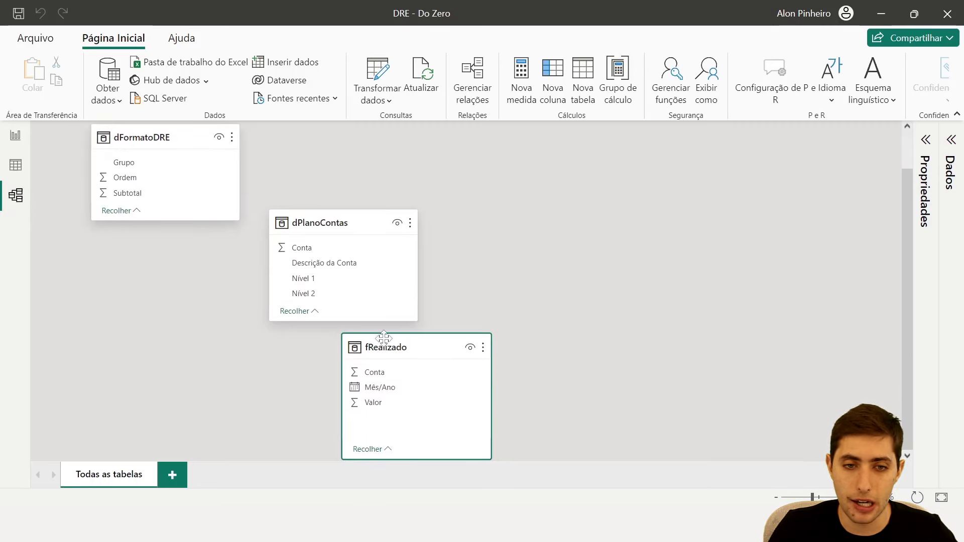
left_click(342, 222)
left_click(178, 139)
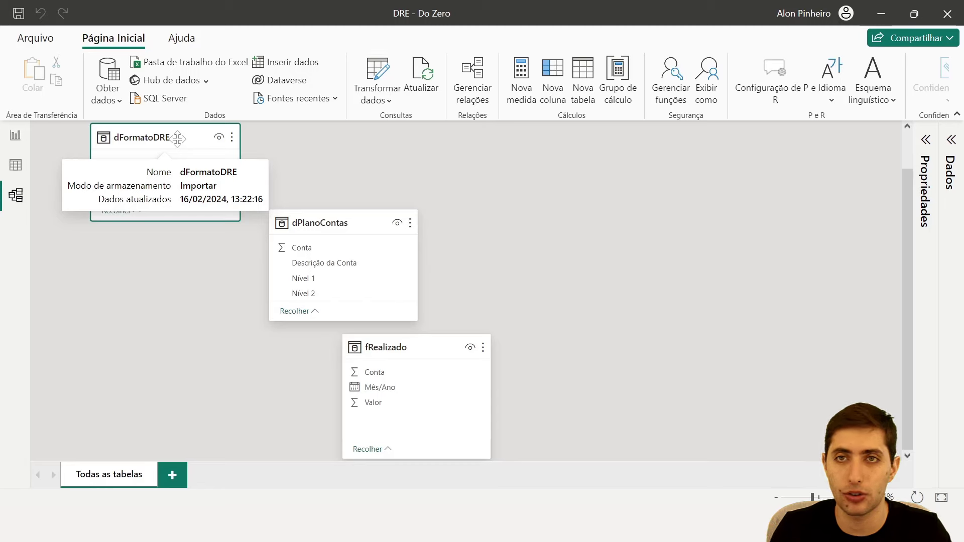
Return to the table data and compare dPlanoContas with fRealizado, examining the Conta column of fRealizado
left_click(15, 164)
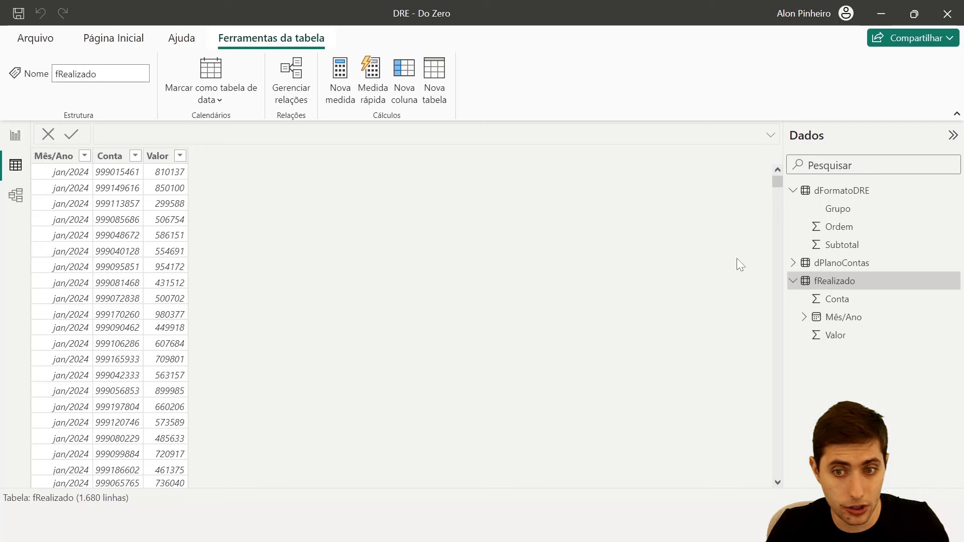
left_click(832, 270)
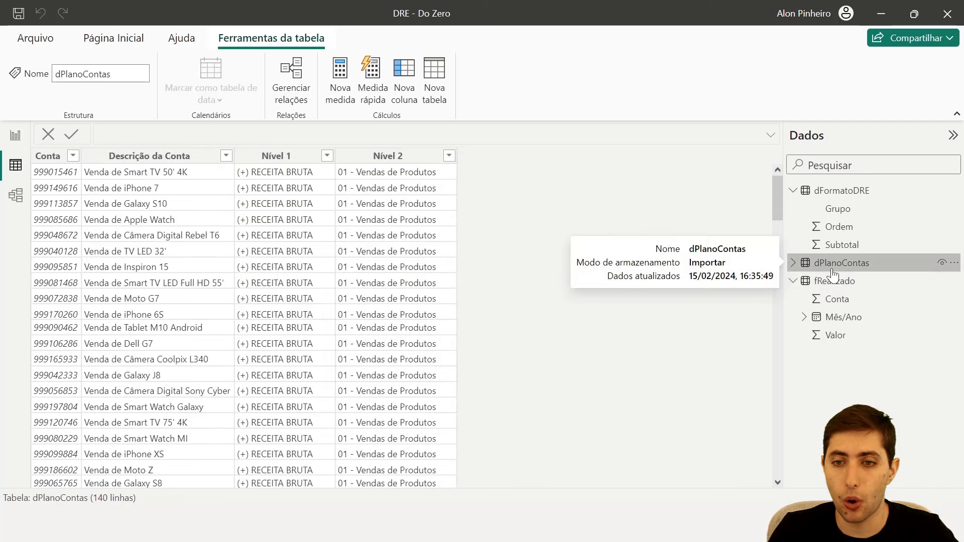
left_click(833, 281)
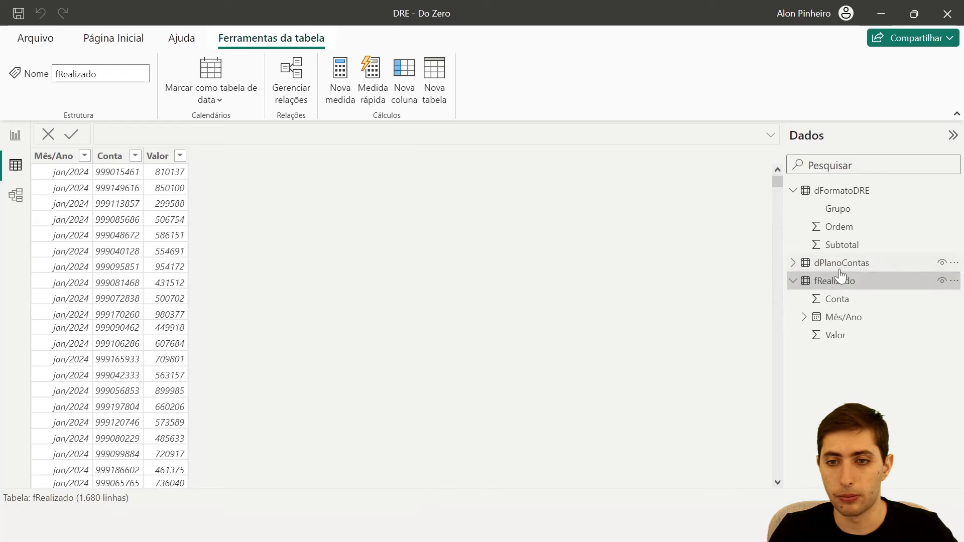
left_click(842, 271)
left_click(841, 279)
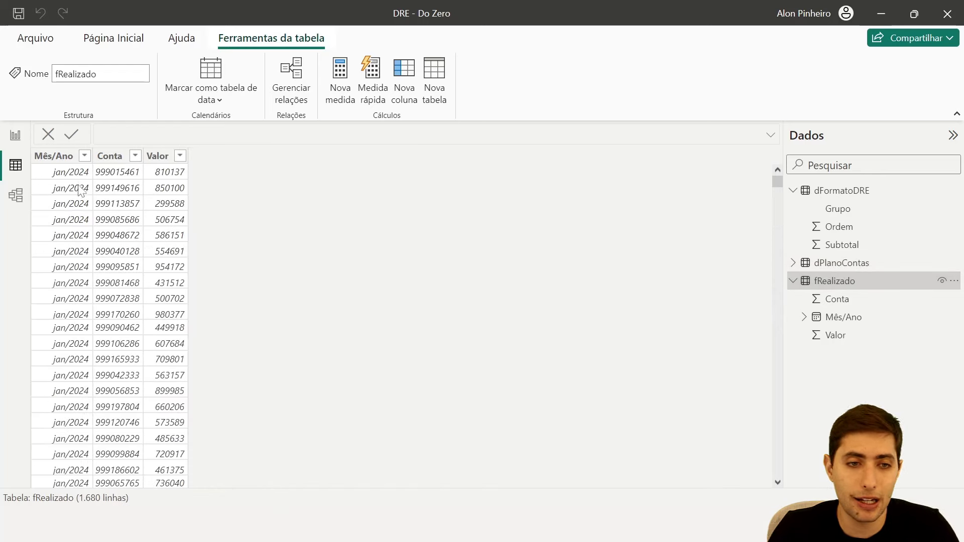
left_click(111, 157)
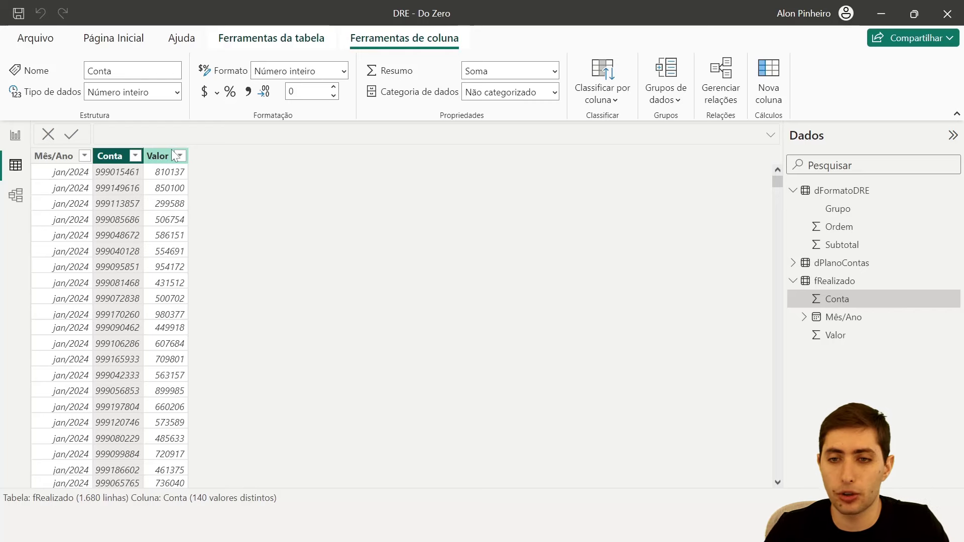
Examine the columns of dPlanoContas and compare its row count with the distinct values of its Conta column
left_click(842, 265)
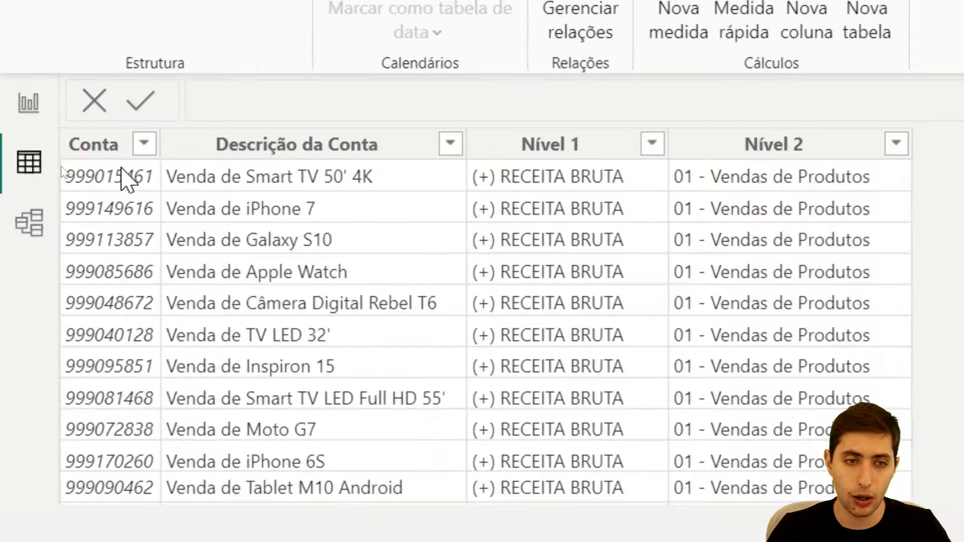
left_click(60, 159)
left_click(133, 159)
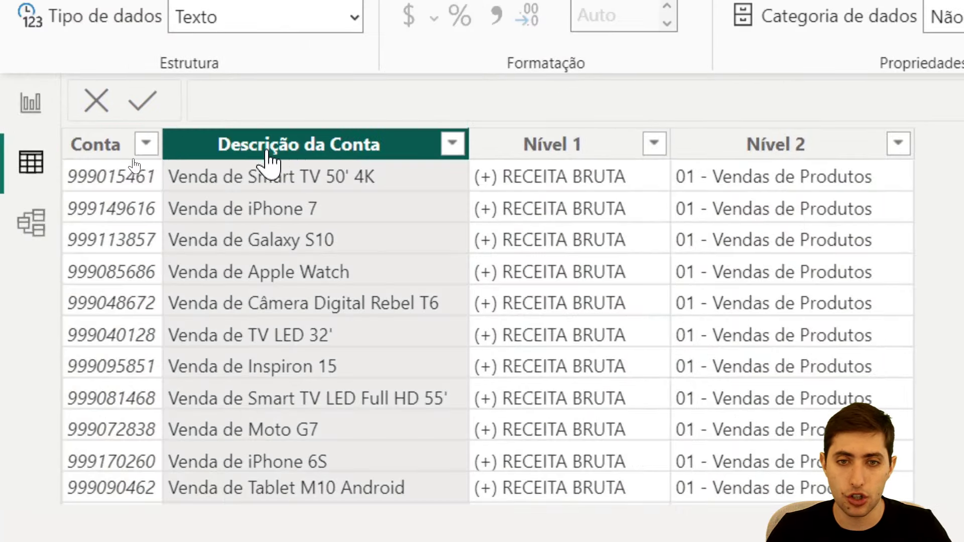
left_click(527, 151)
left_click(774, 150)
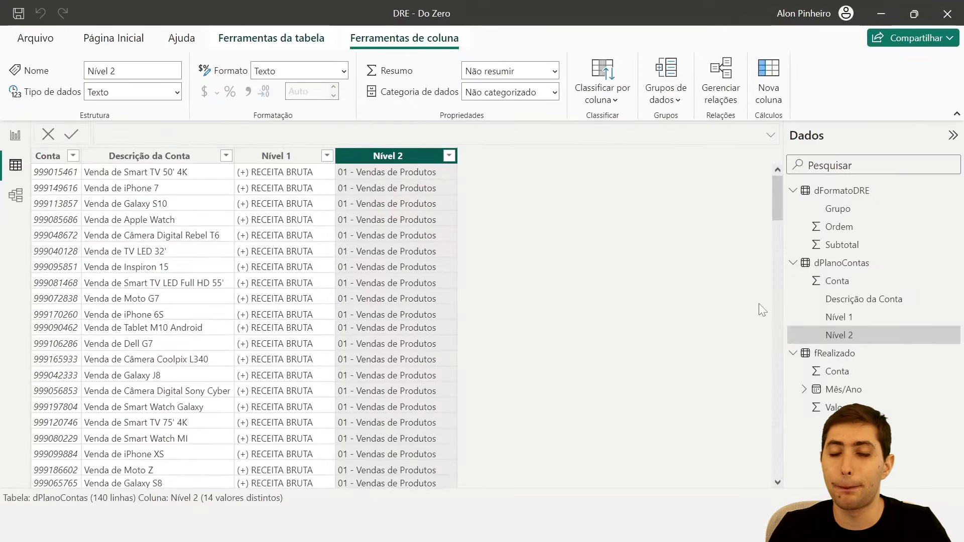
left_click(57, 159)
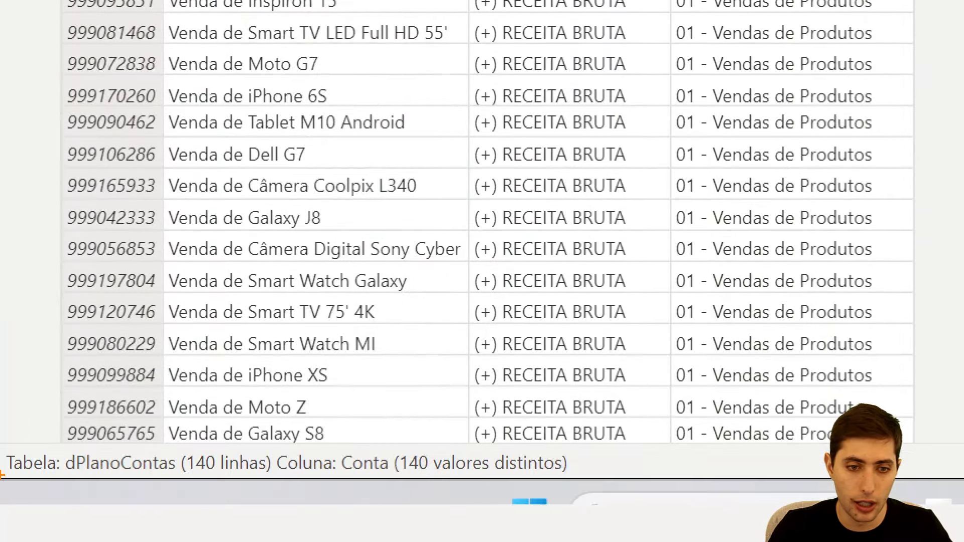
left_click_drag(175, 442, 276, 484)
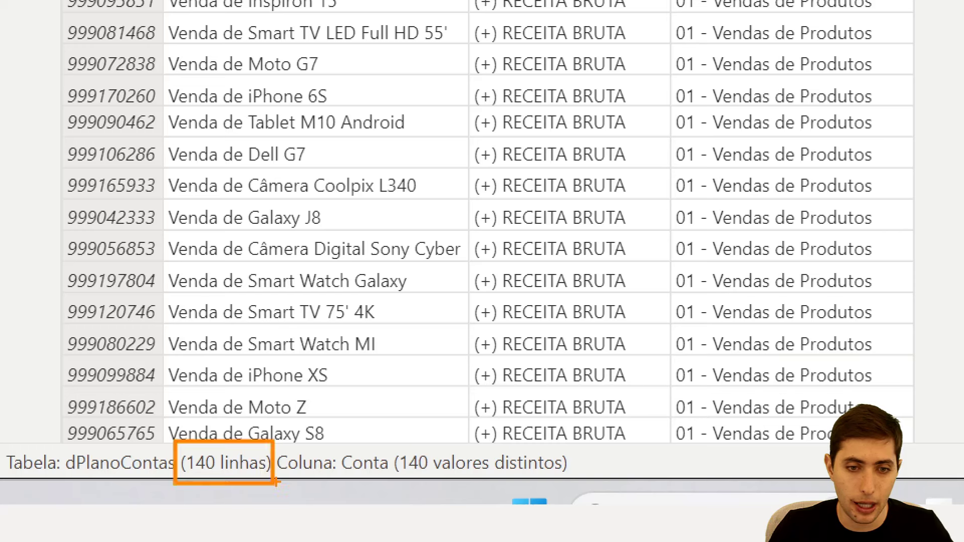
mouse_move(388, 445)
left_mouse_down()
mouse_move(526, 482)
mouse_move(563, 480)
left_mouse_up()
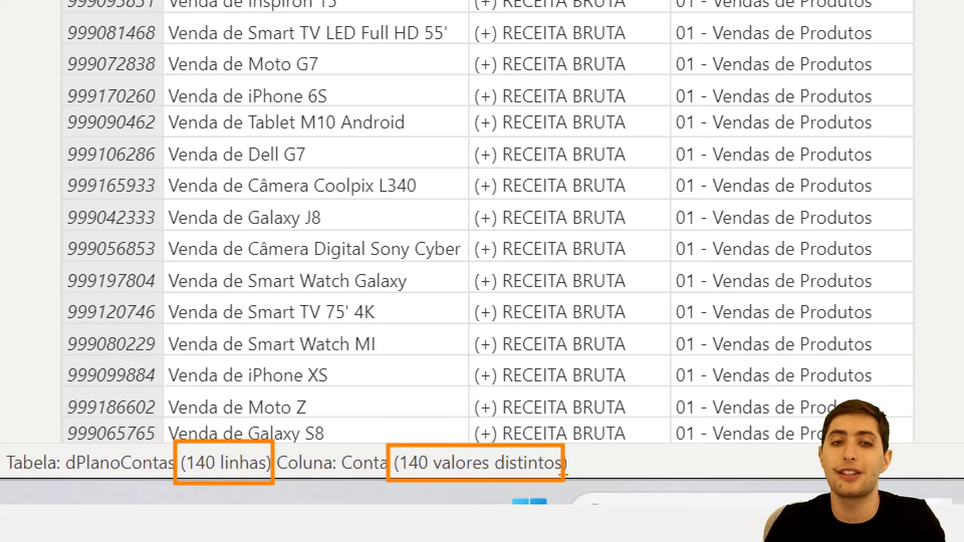
key("Escape")
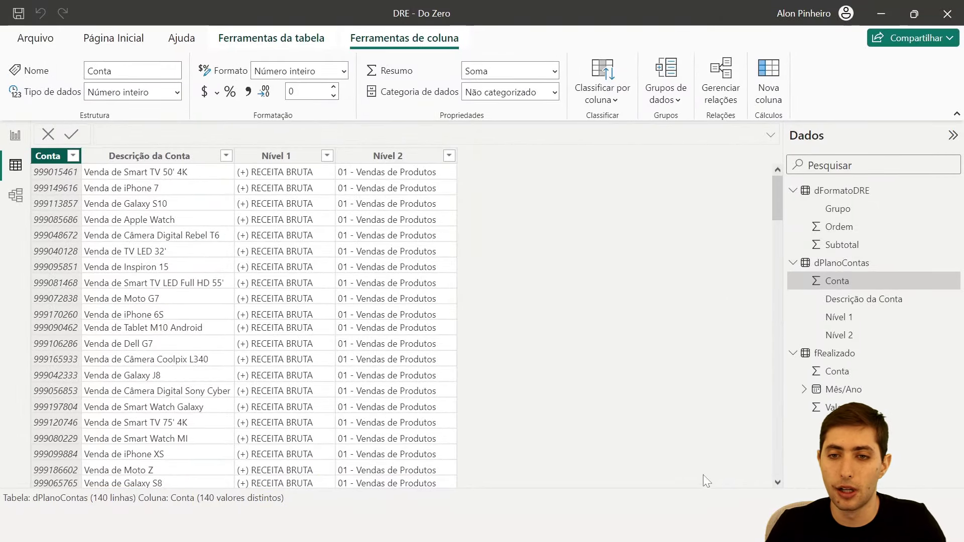
Check the distinct values of the Conta column in fRealizado, and show the dPlanoContas data again
left_click(836, 354)
left_click(116, 157)
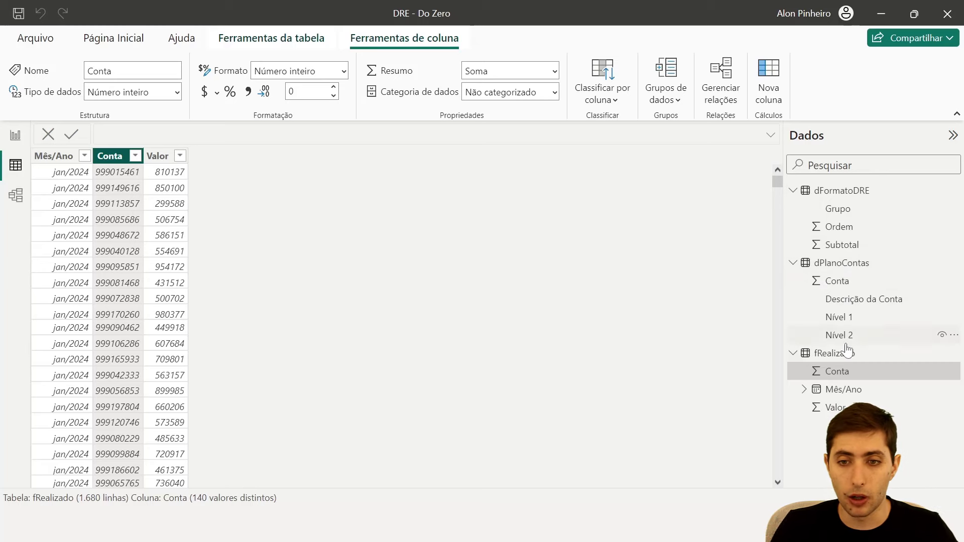
left_click(842, 263)
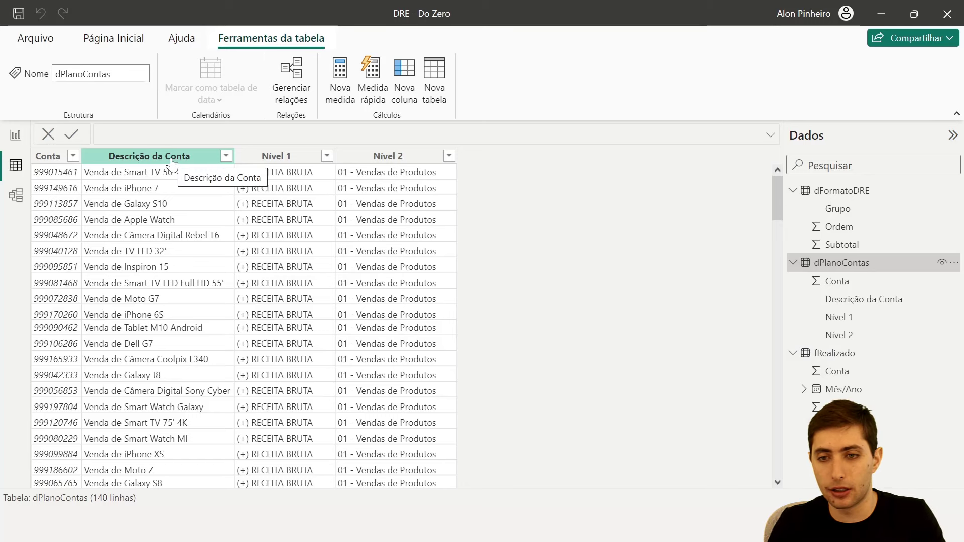
Return to the model diagram and examine the dPlanoContas and fRealizado tables for a possible relationship between them
left_click(15, 197)
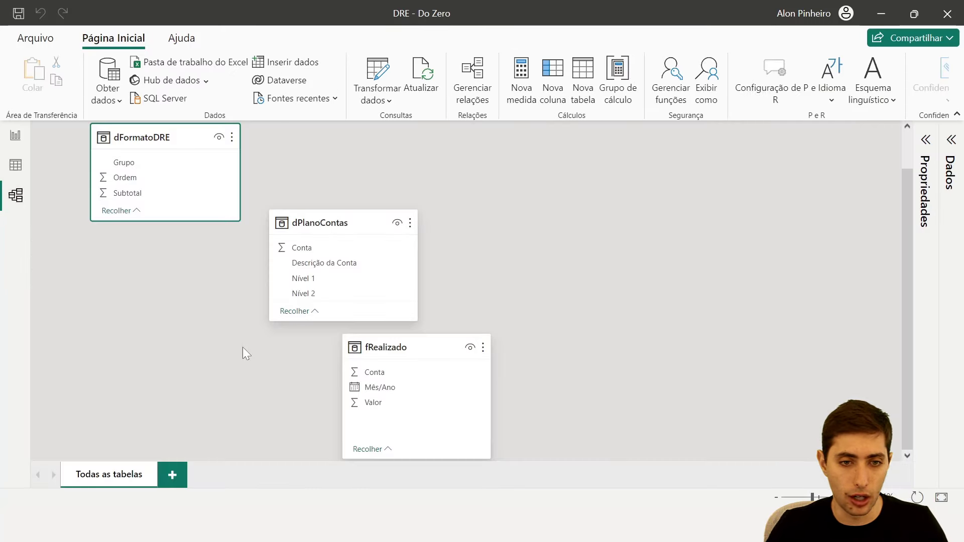
mouse_move(253, 208)
left_mouse_down()
mouse_move(431, 280)
mouse_move(423, 322)
left_mouse_up()
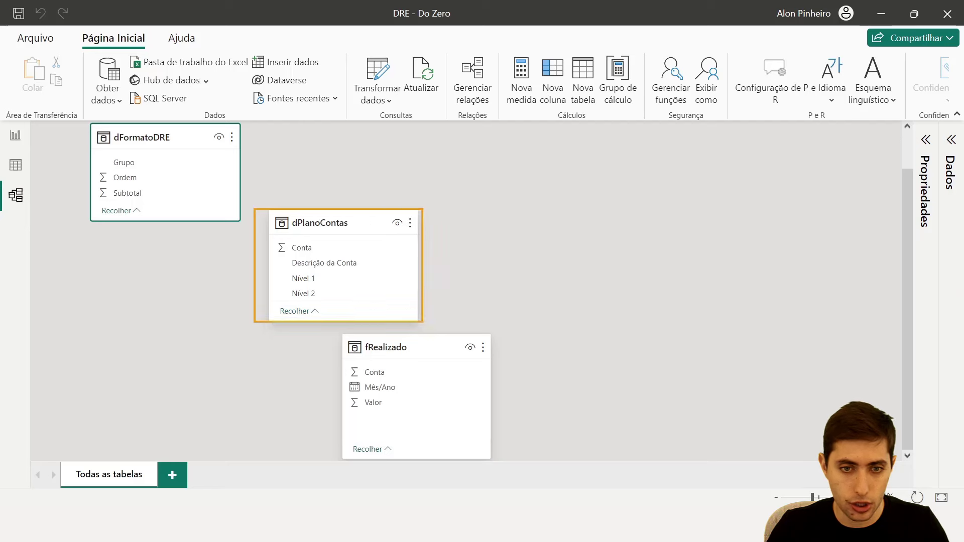
left_click_drag(429, 269, 455, 274)
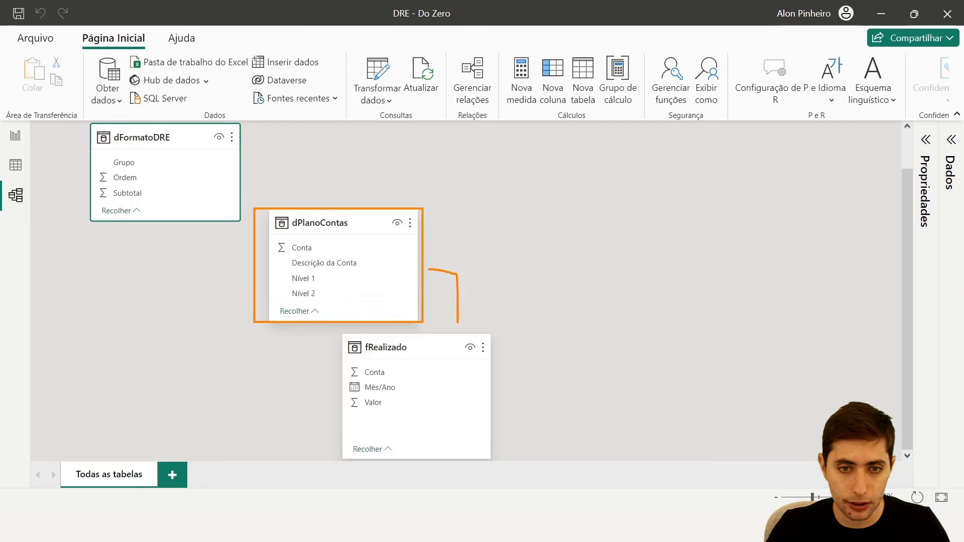
left_click_drag(457, 321, 455, 326)
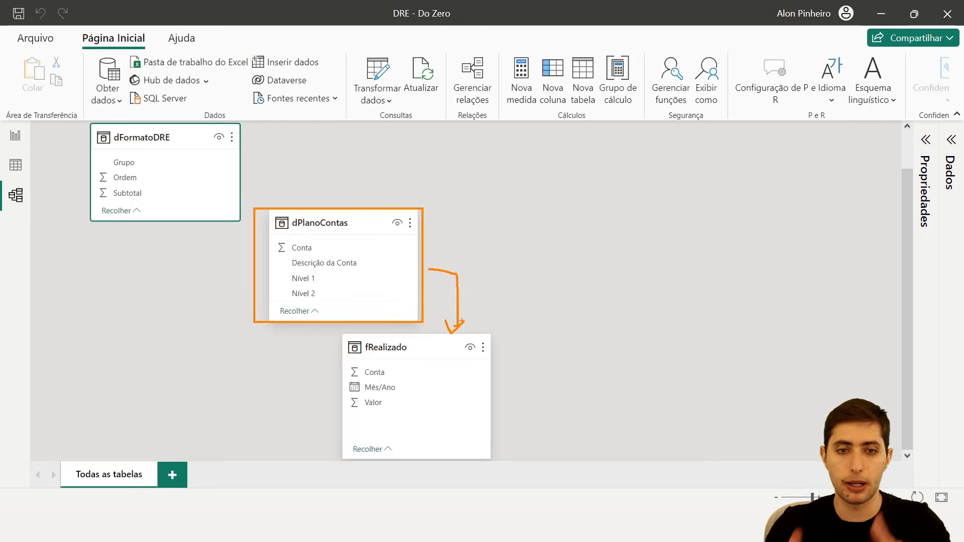
Return to the table data and examine the Grupo column of dFormatoDRE
key("Escape")
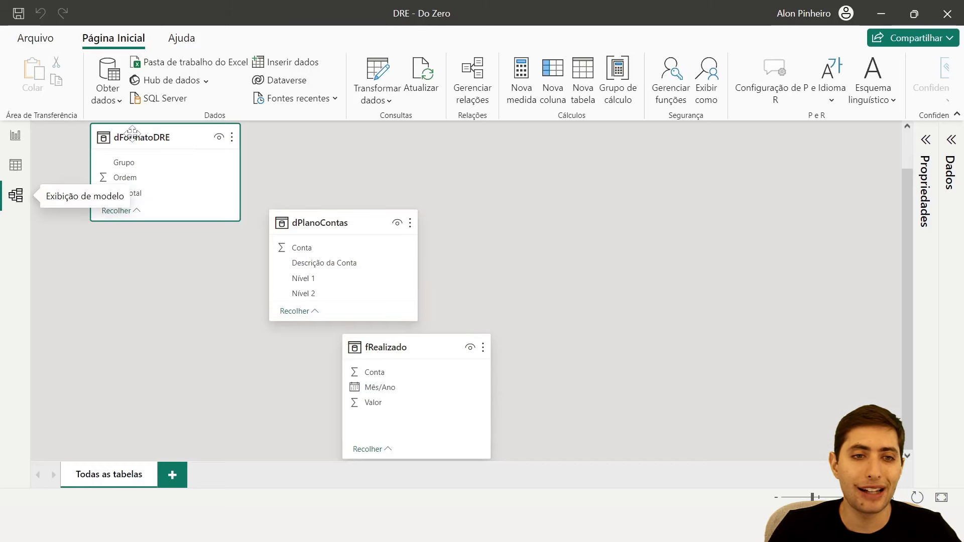
left_click(19, 163)
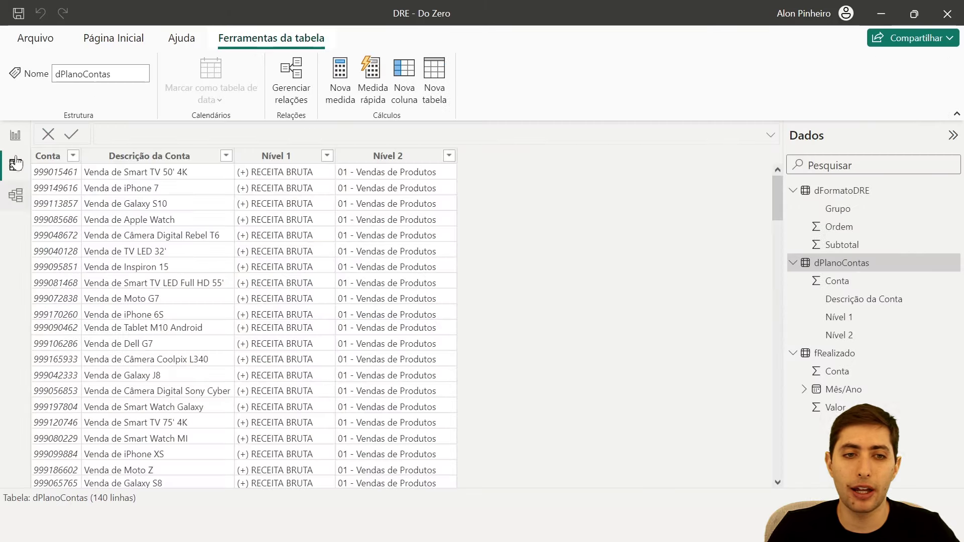
left_click(824, 198)
left_click(134, 159)
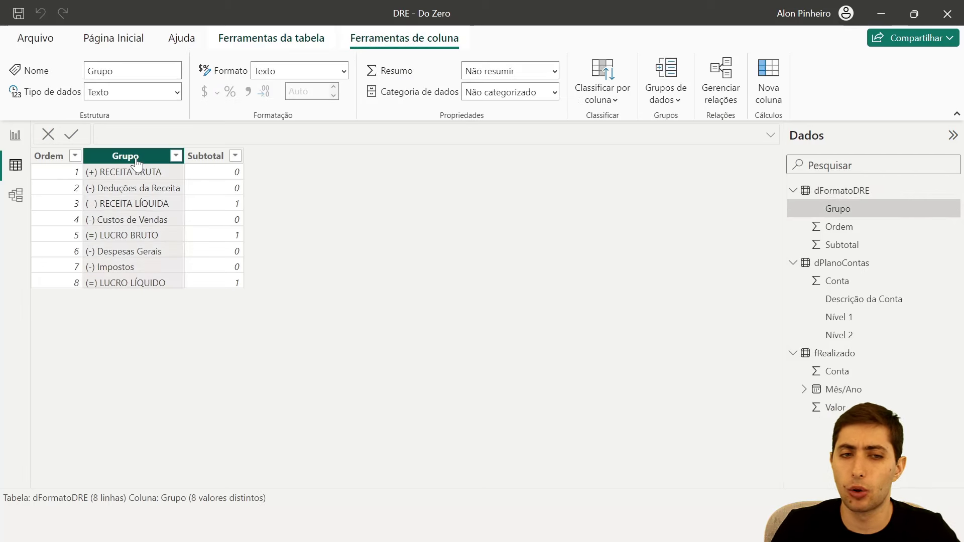
Examine the distinct values of the Nível 1 column in dPlanoContas and compare them with the Grupo lines of dFormatoDRE
left_click(833, 266)
left_click(296, 170)
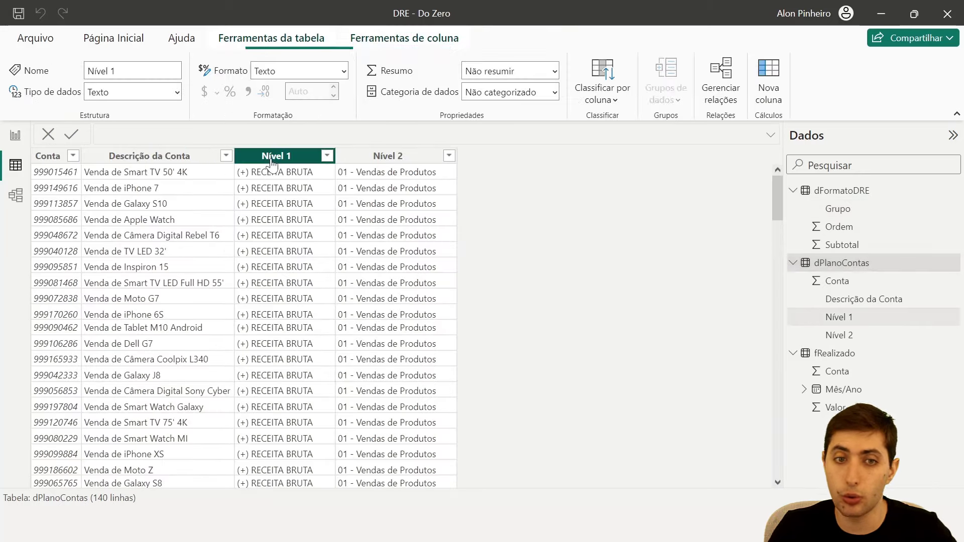
scroll(279, 201, "down", 4)
scroll(279, 201, "down", 20)
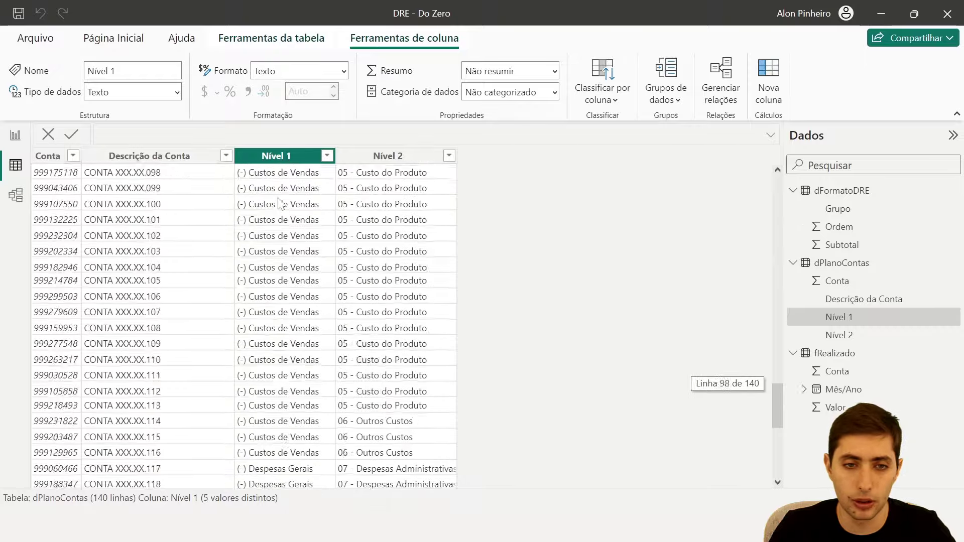
left_click(327, 156)
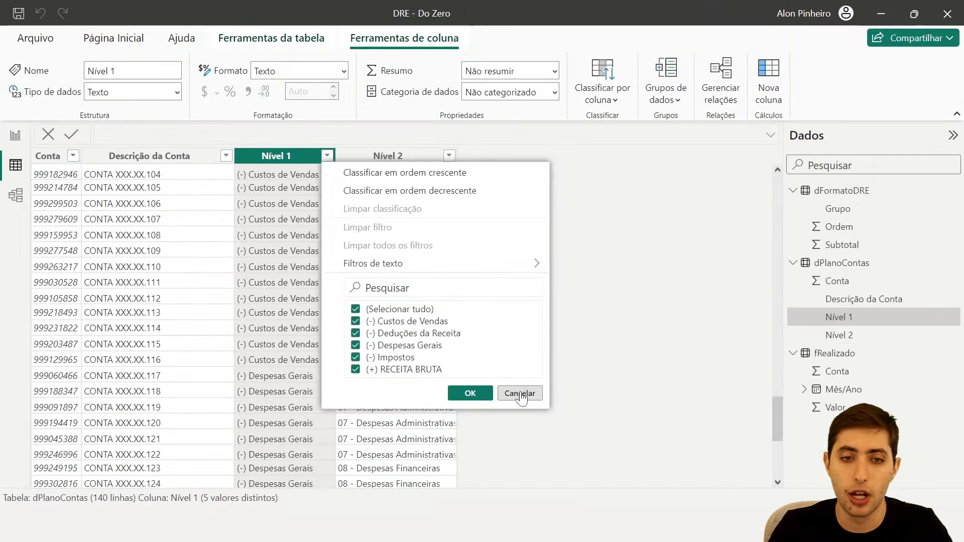
left_click(520, 393)
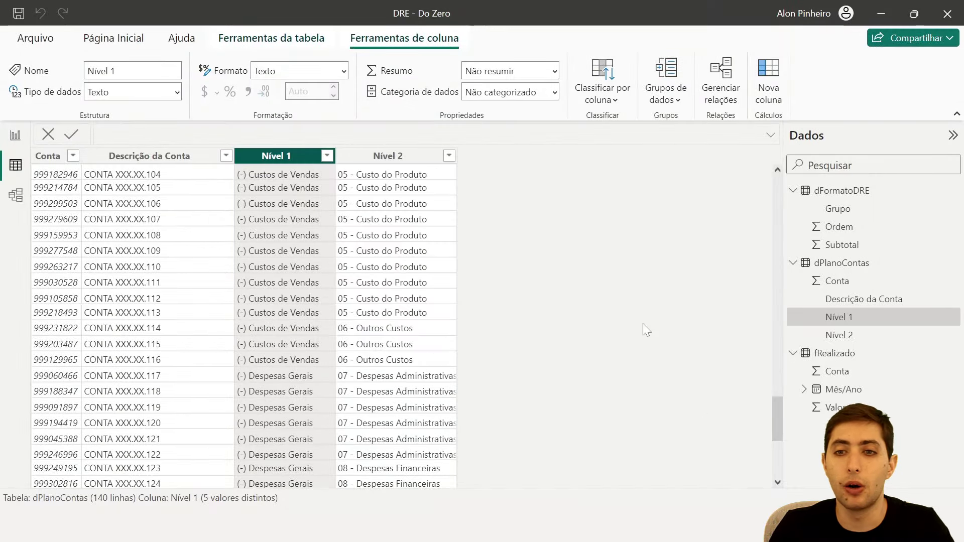
left_click(833, 191)
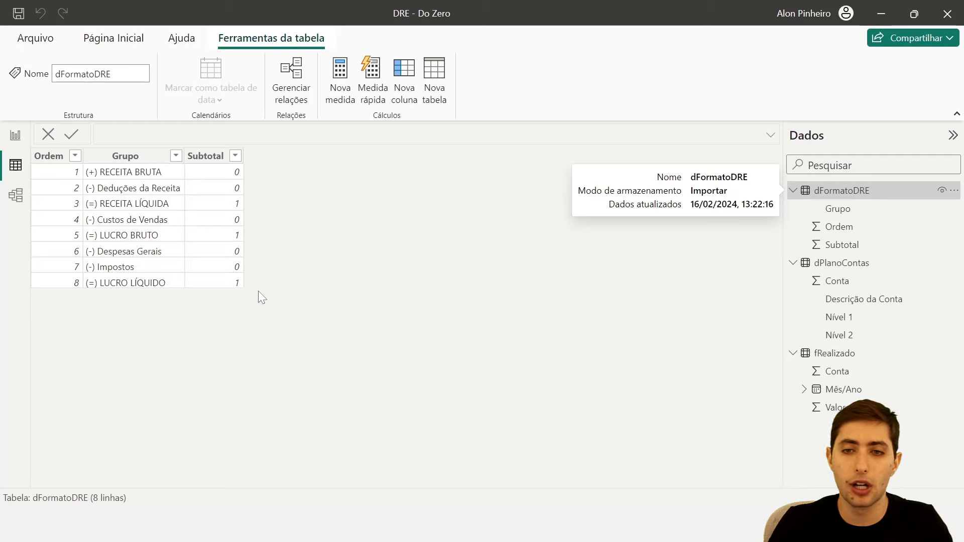
left_click(840, 269)
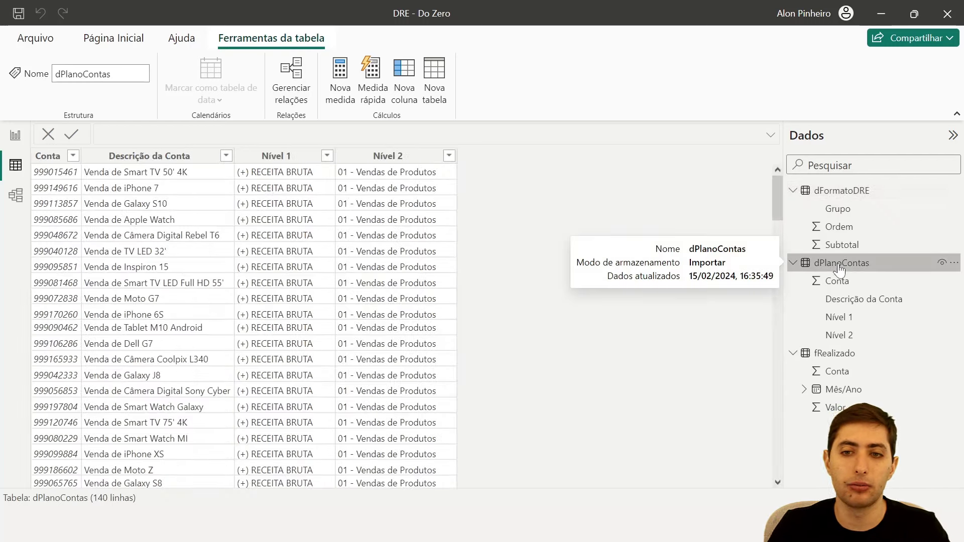
Return to the model diagram and examine how dFormatoDRE, dPlanoContas and fRealizado could be chained together
left_click(15, 197)
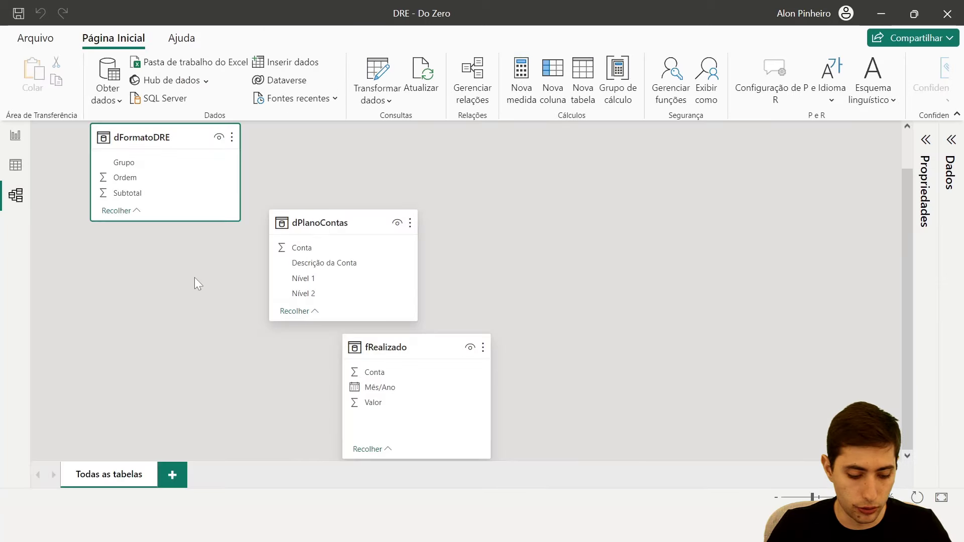
left_click_drag(255, 203, 434, 322)
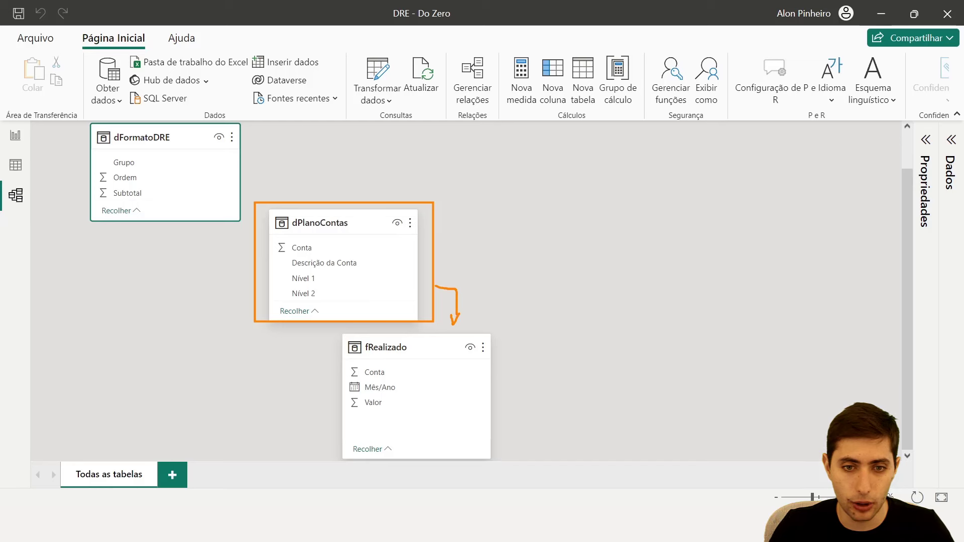
left_click_drag(82, 120, 253, 229)
left_click_drag(254, 162, 325, 172)
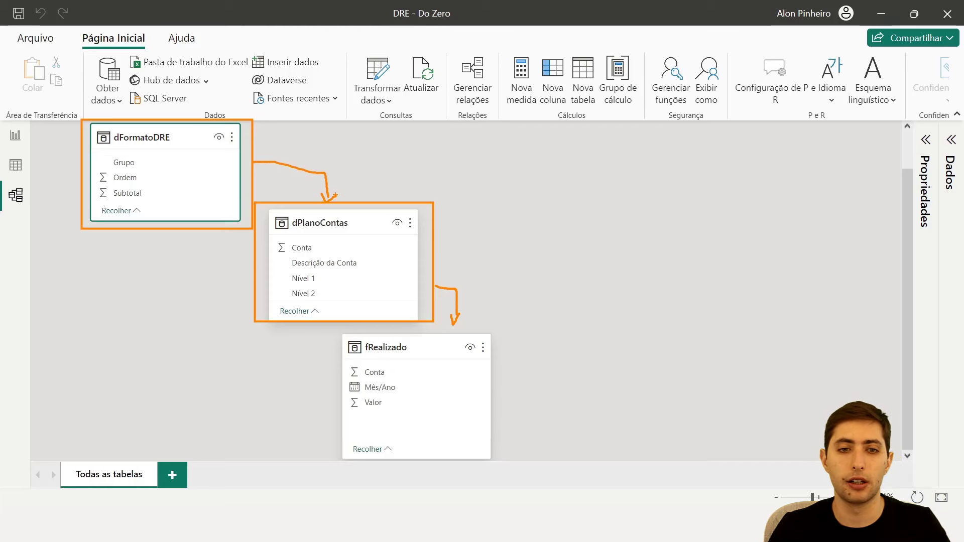
key("Escape")
left_click(323, 224)
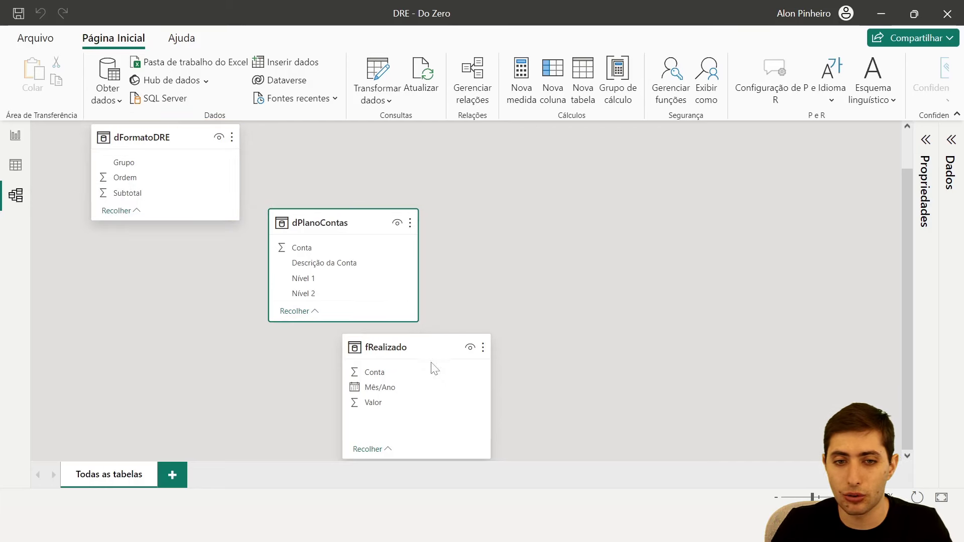
left_click(427, 346)
left_click(409, 346)
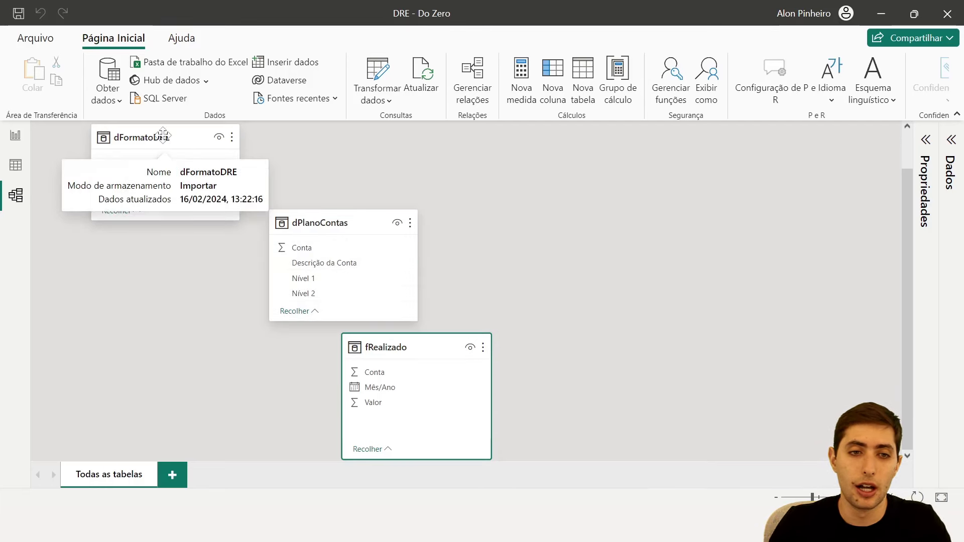
left_click(308, 220)
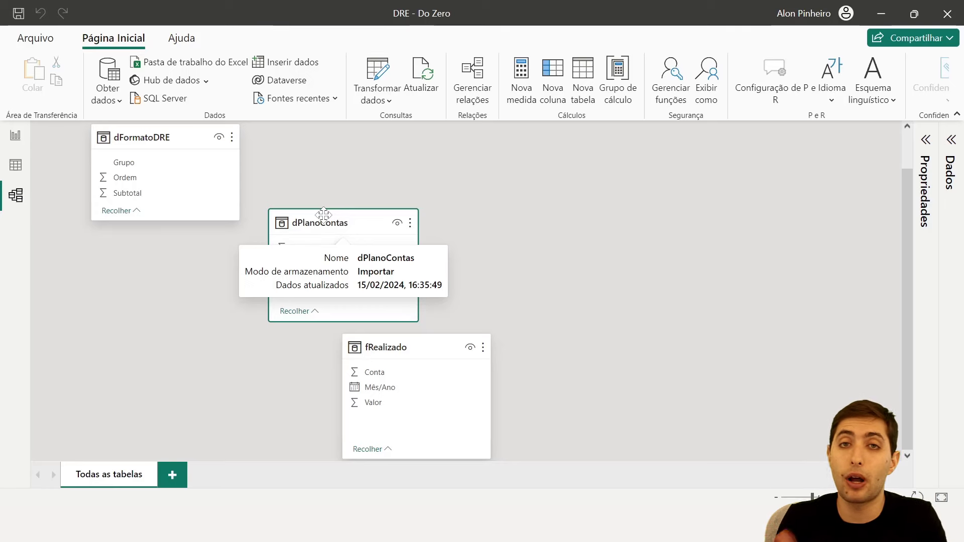
Show the table data and compare the Conta column of dPlanoContas with the Conta column of fRealizado
left_click(15, 165)
left_click(822, 355)
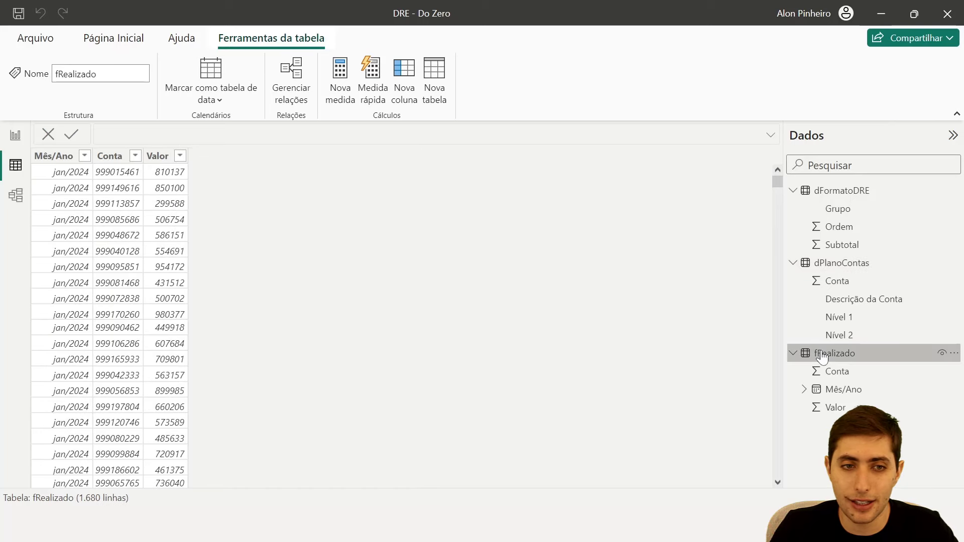
left_click(841, 270)
mouse_move(809, 274)
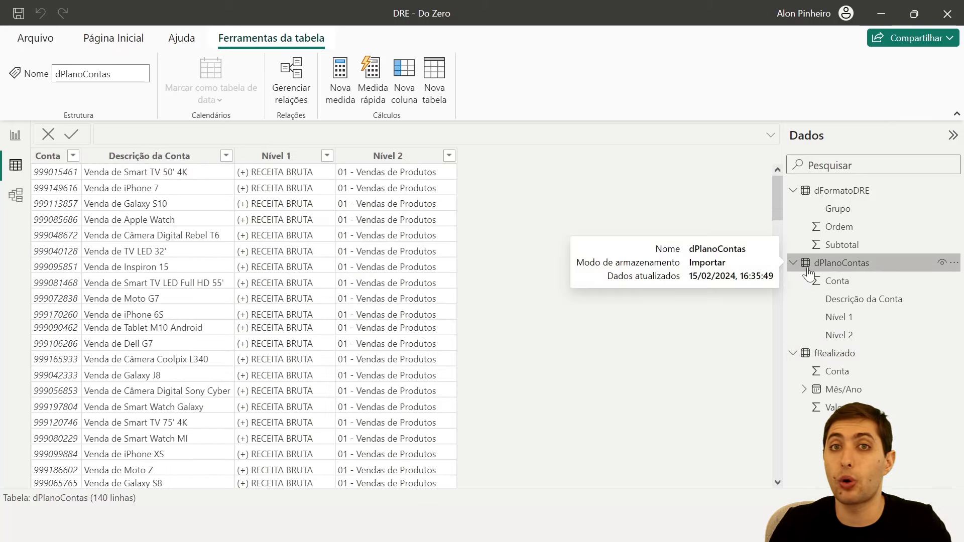
left_click(51, 156)
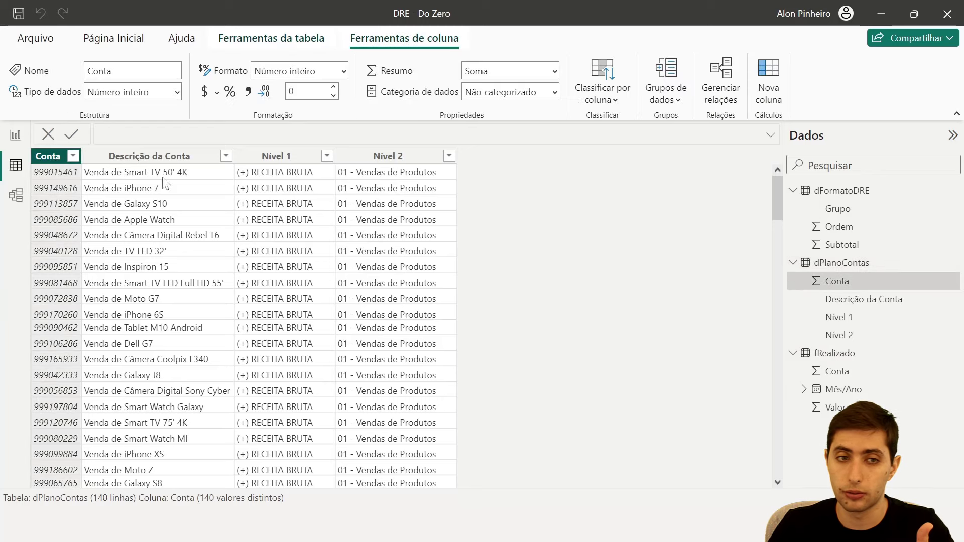
left_click(823, 358)
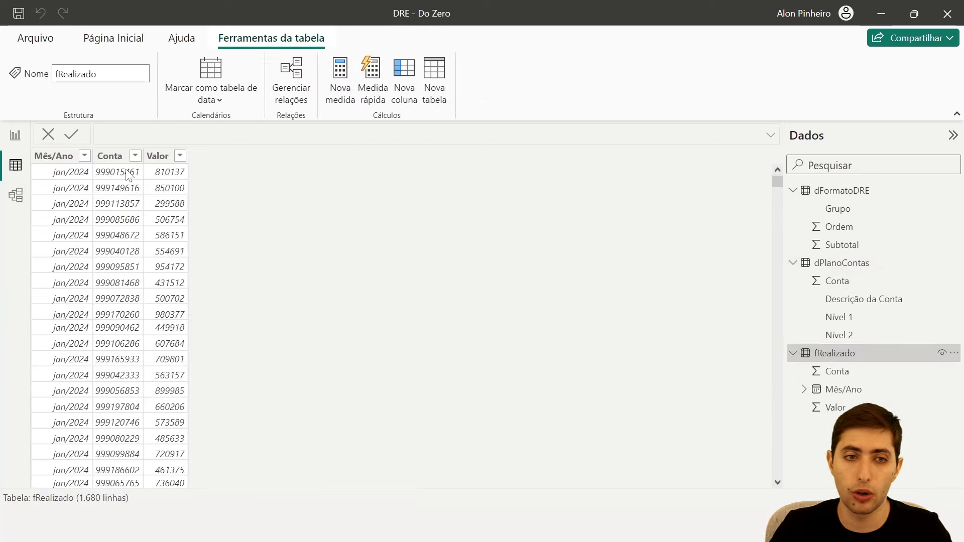
left_click(115, 157)
In the model diagram, relate dPlanoContas to fRealizado through their Conta columns and place fRealizado farther from dPlanoContas
left_click(16, 195)
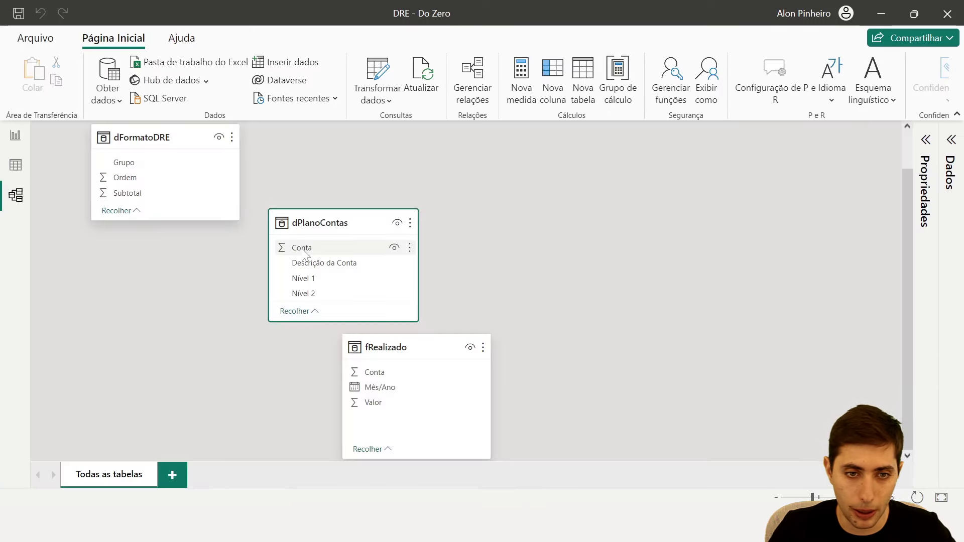
left_click_drag(295, 252, 477, 404)
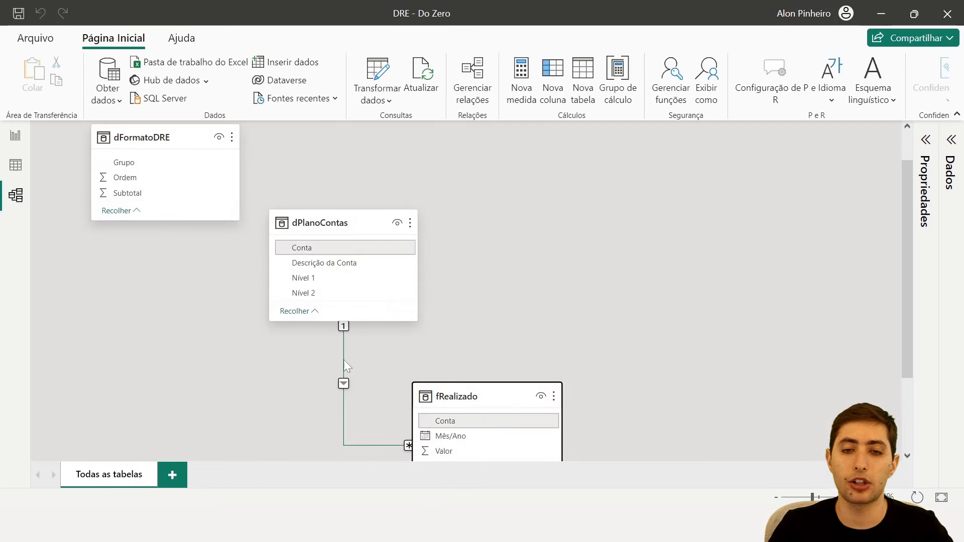
left_click(147, 139)
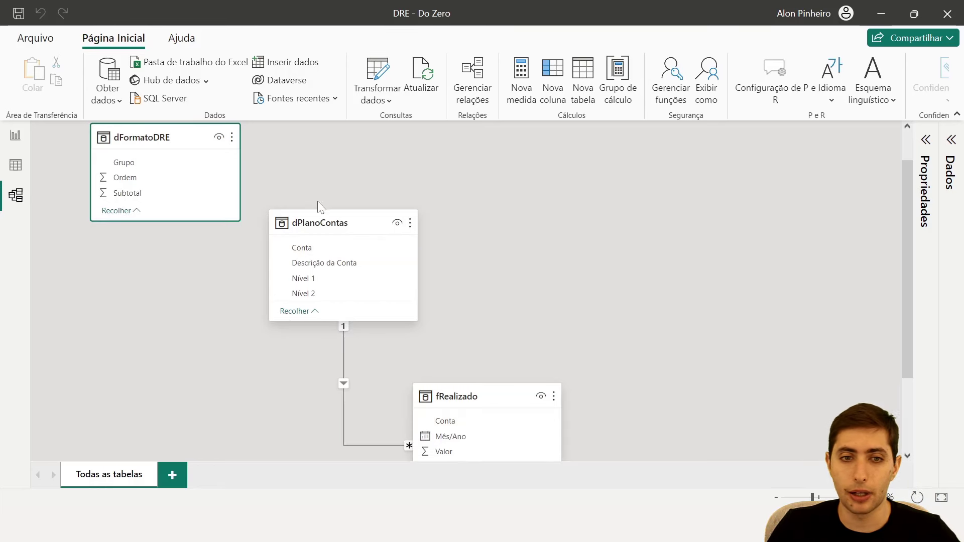
left_click(328, 223)
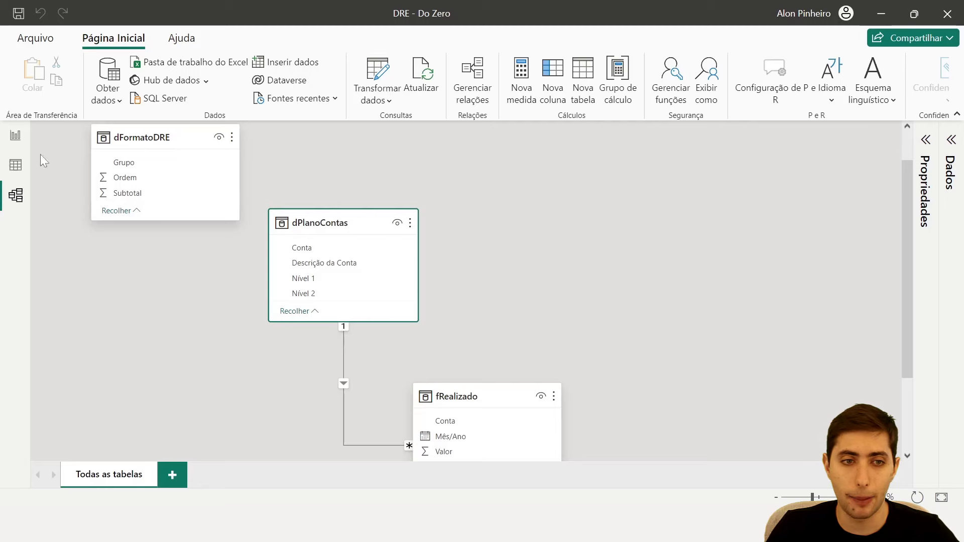
Return to the table data and compare the Nível 1 column of dPlanoContas with the Grupo column of dFormatoDRE
left_click(15, 164)
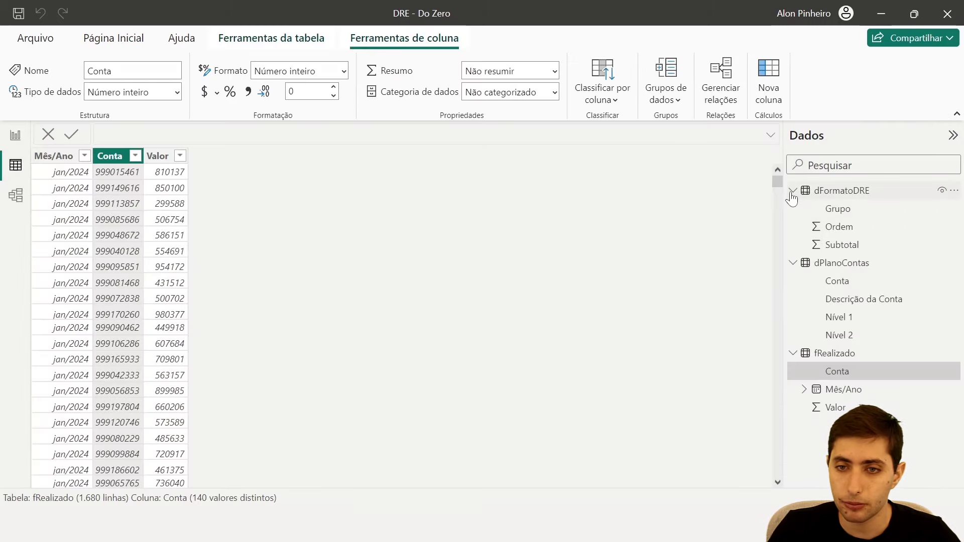
left_click(820, 195)
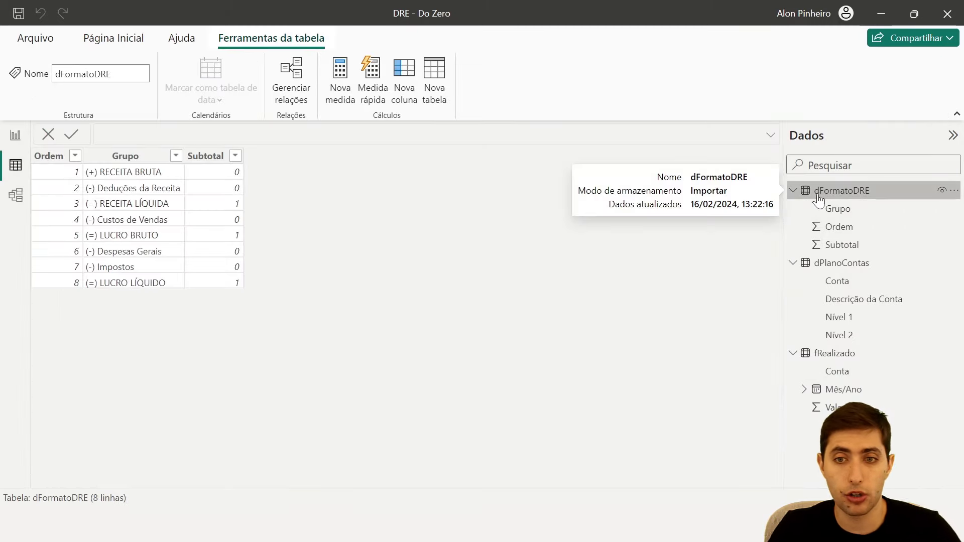
left_click(844, 265)
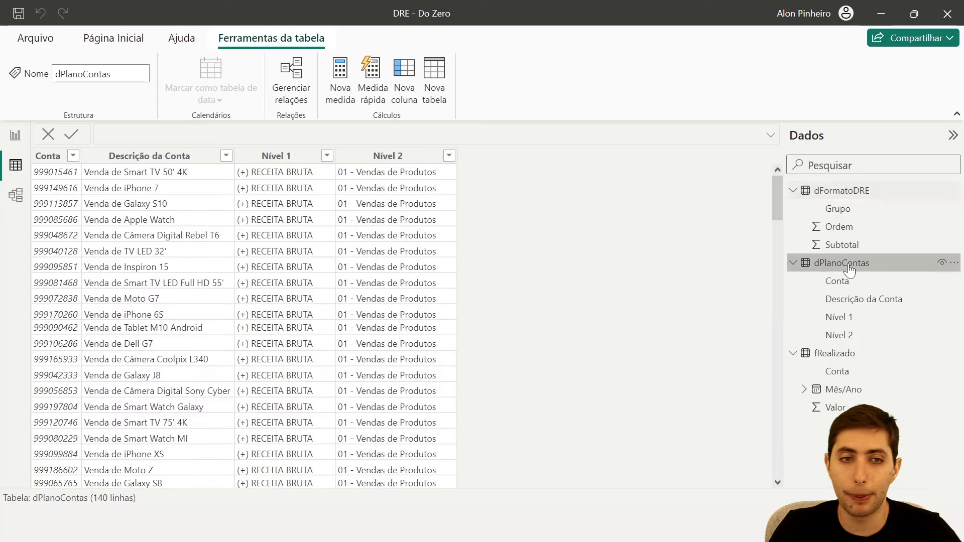
left_click(278, 159)
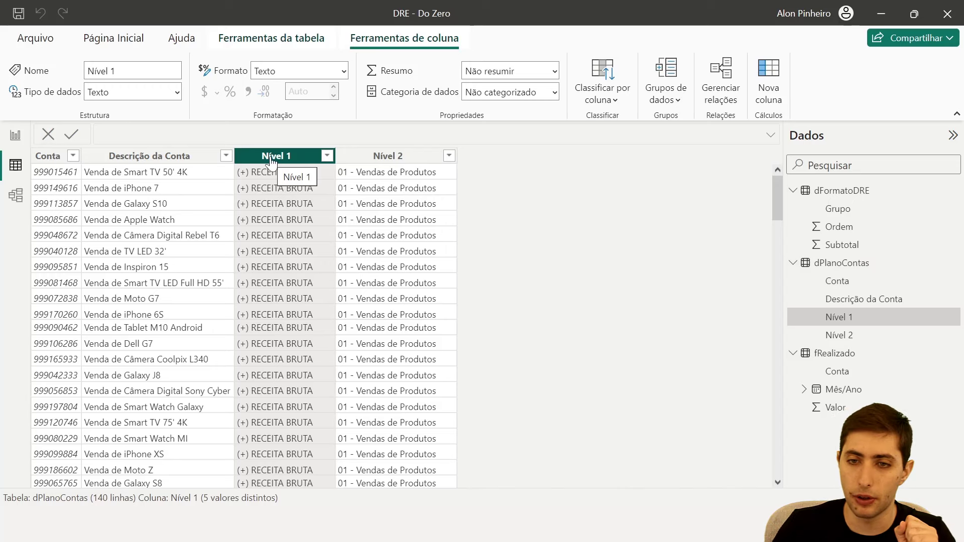
left_click(824, 191)
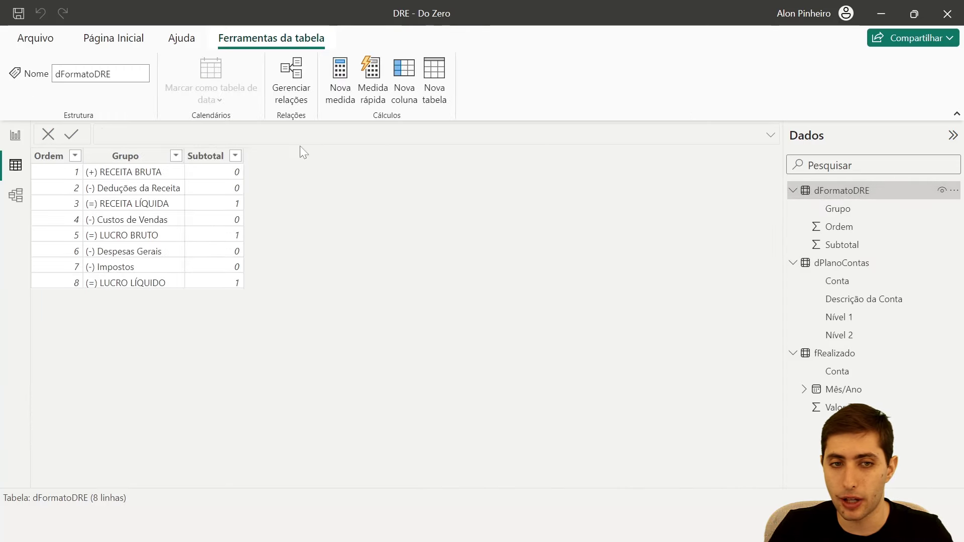
left_click(97, 158)
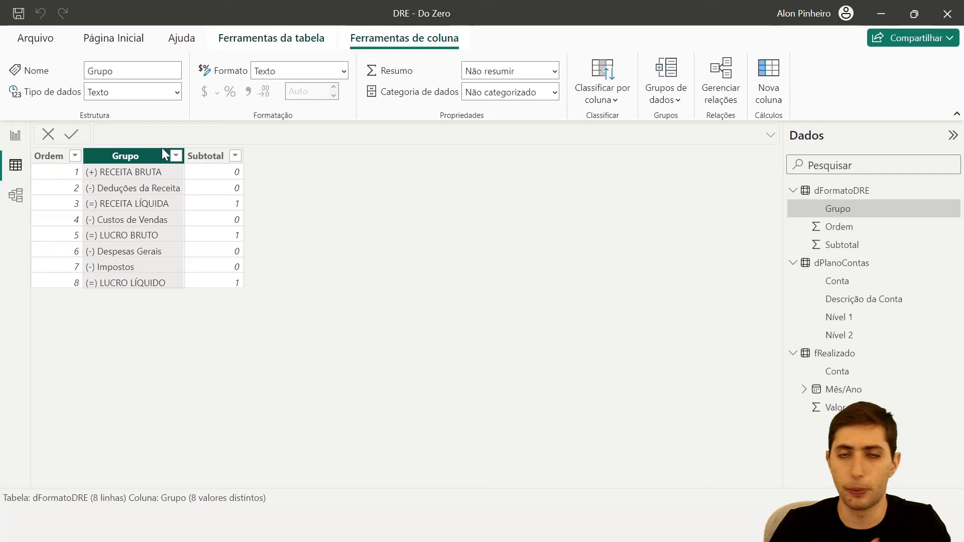
In the model diagram, relate the Grupo column of dFormatoDRE to the Nível 1 column of dPlanoContas
left_click(18, 195)
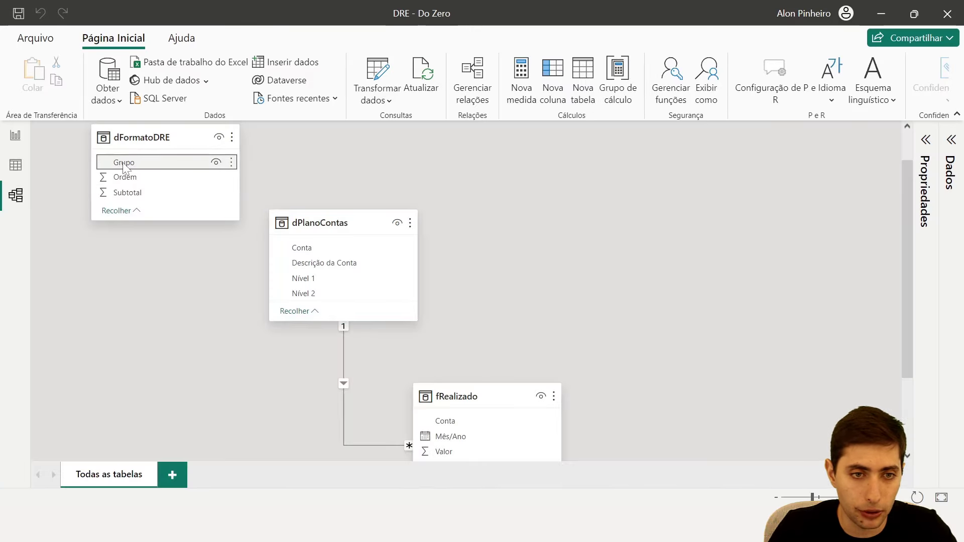
left_click_drag(320, 283, 320, 283)
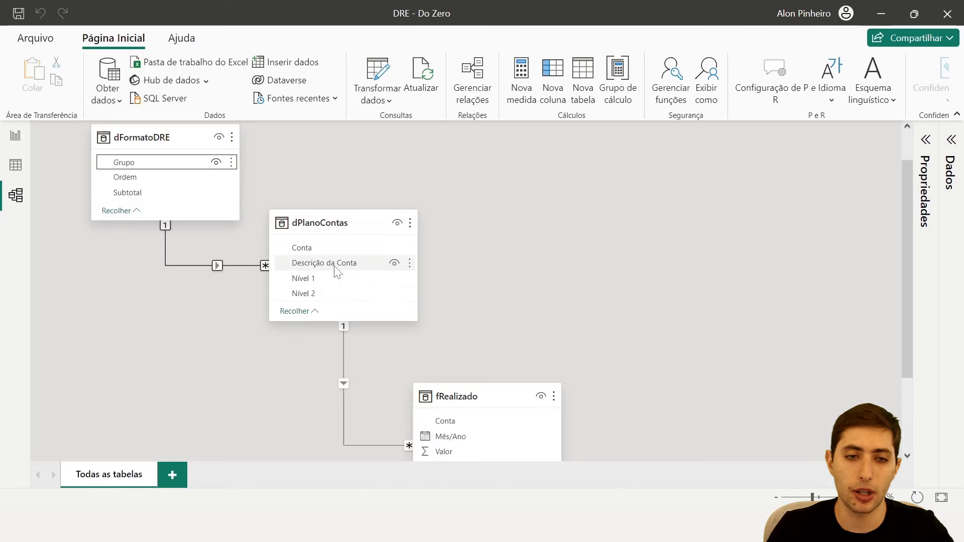
Check the DRE table on the report page, and show the fRealizado data with its Valor column selected
left_click(16, 135)
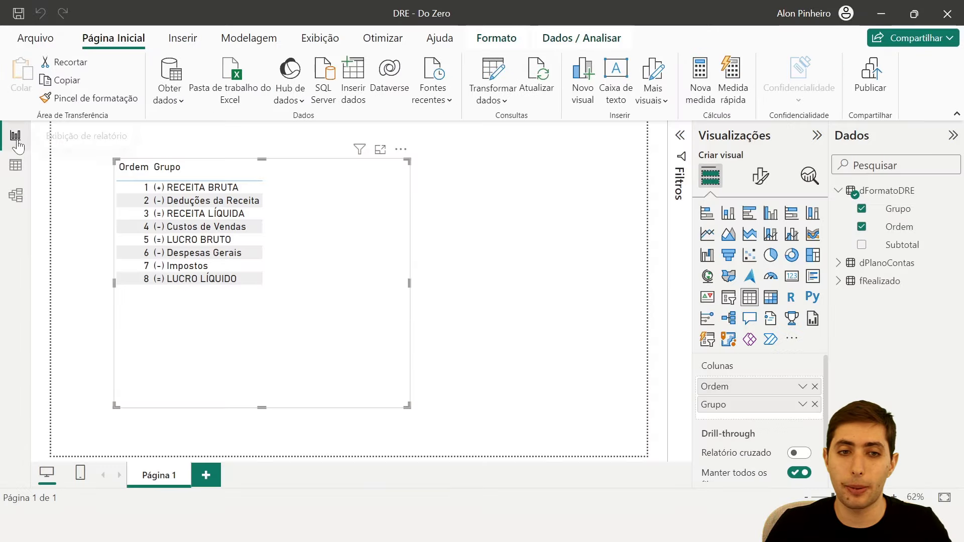
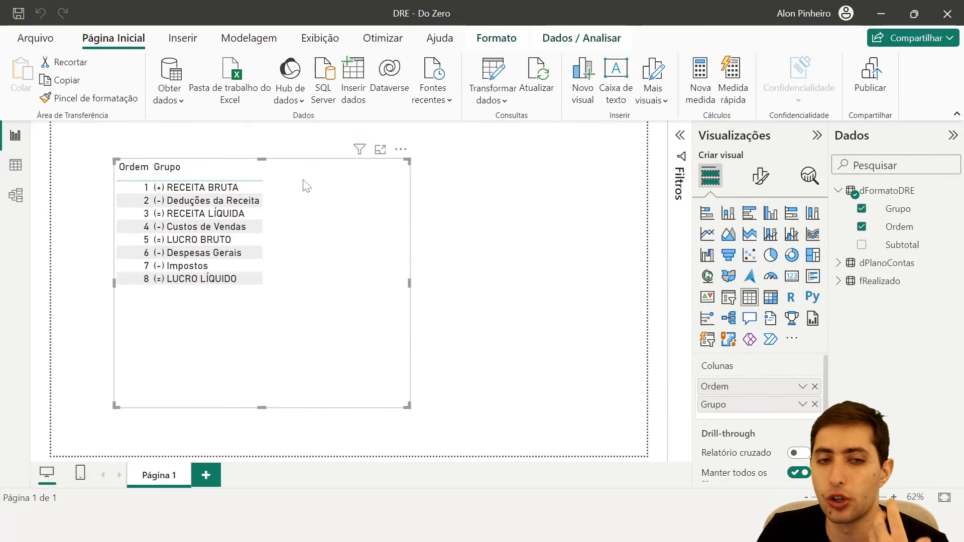
left_click(16, 165)
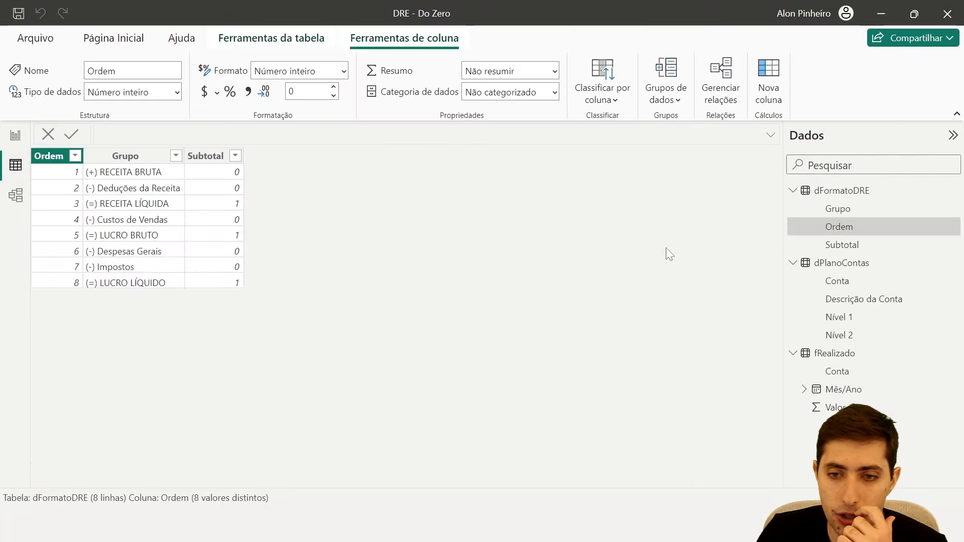
left_click(833, 353)
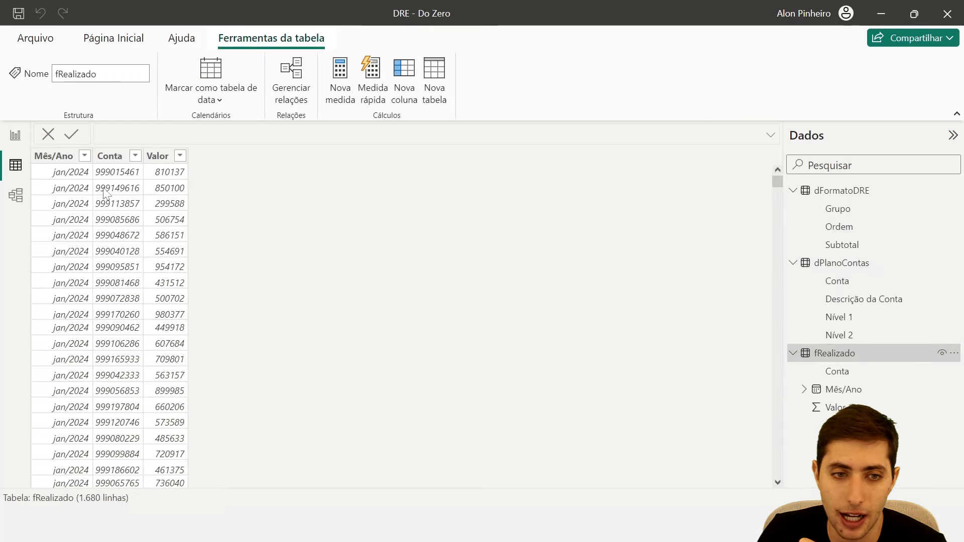
left_click(163, 157)
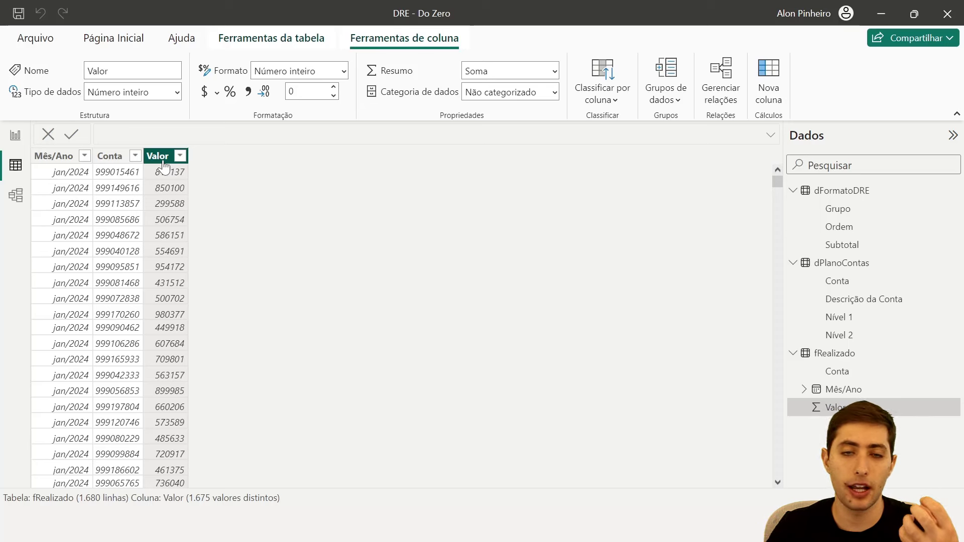
Create a measure in fRealizado with the formula Valor Total = SUM(fRealizado[Valor])
right_click(146, 220)
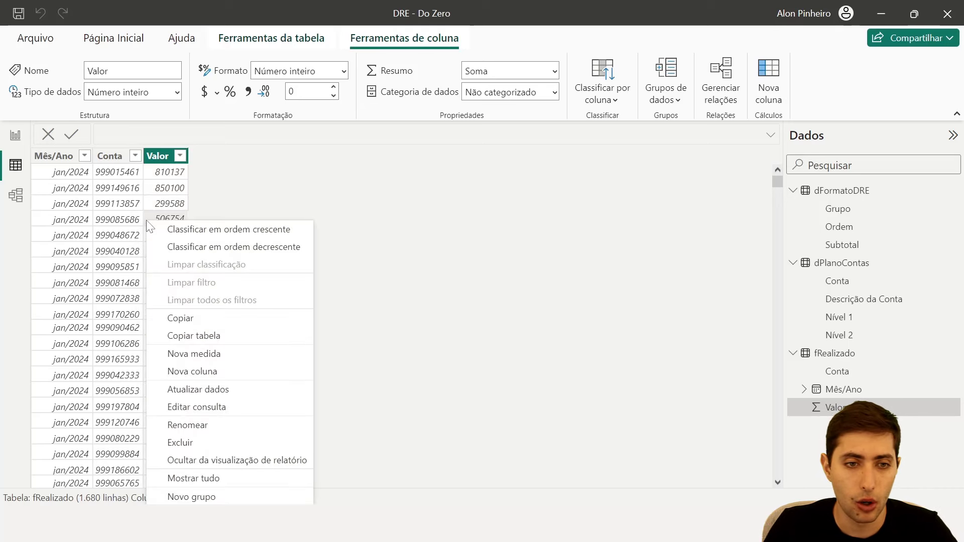
left_click(185, 354)
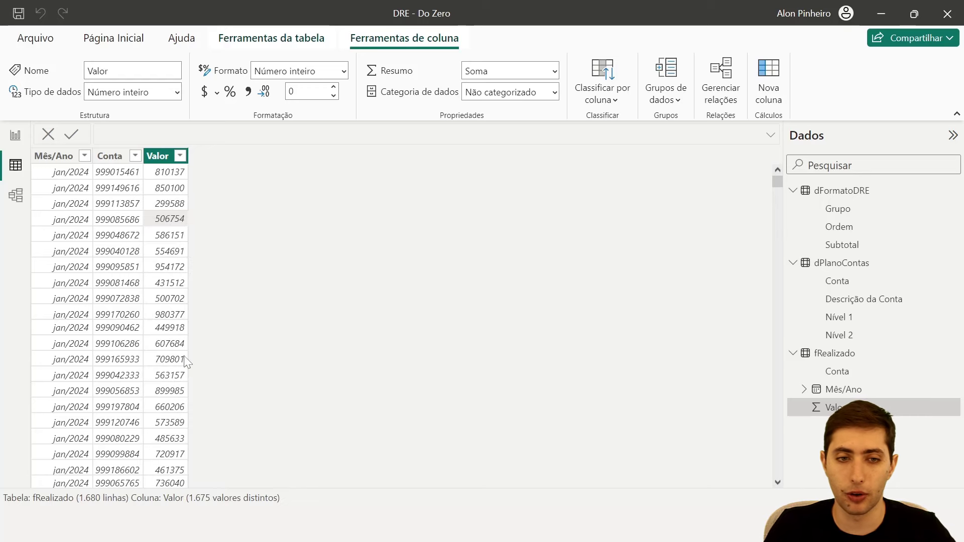
scroll(421, 135, "up", 2)
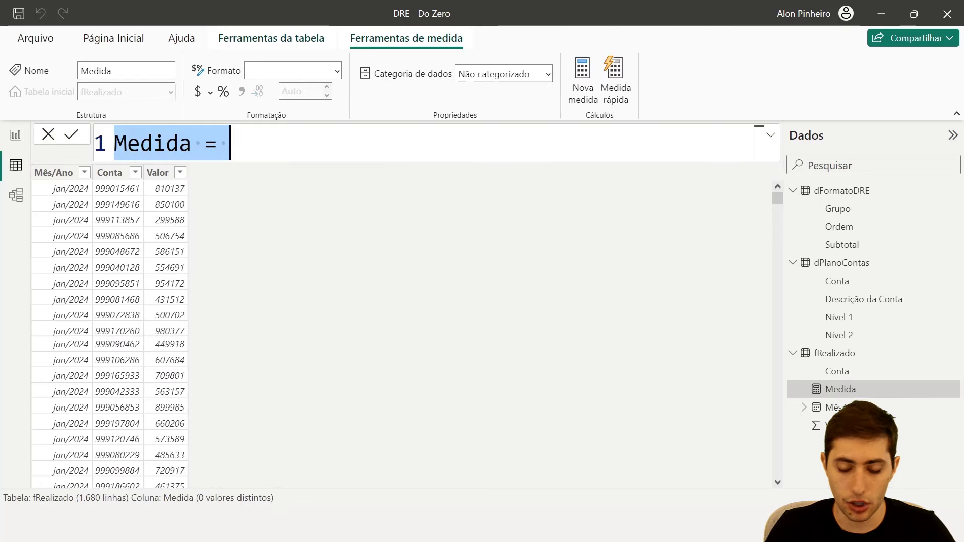
type("Valor Total")
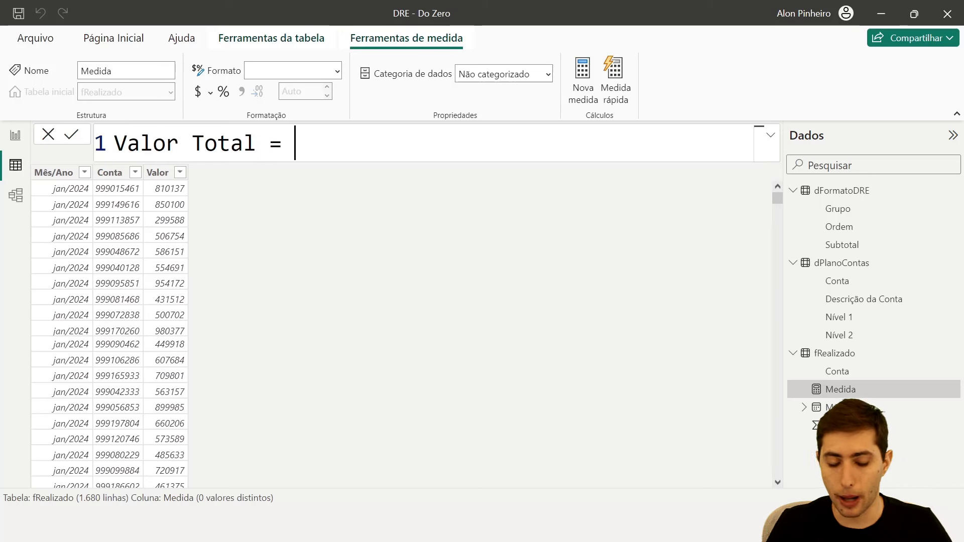
type("sum")
key("Tab")
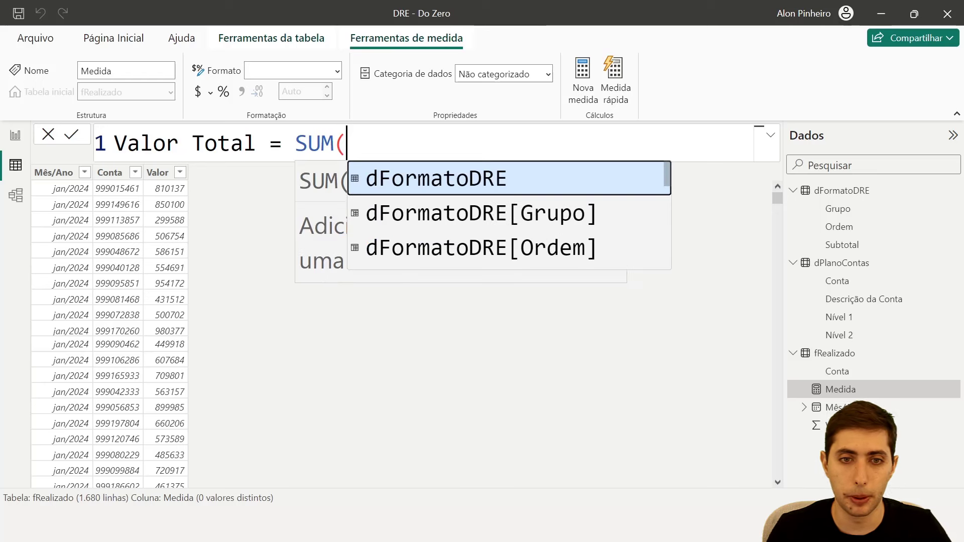
key("Escape")
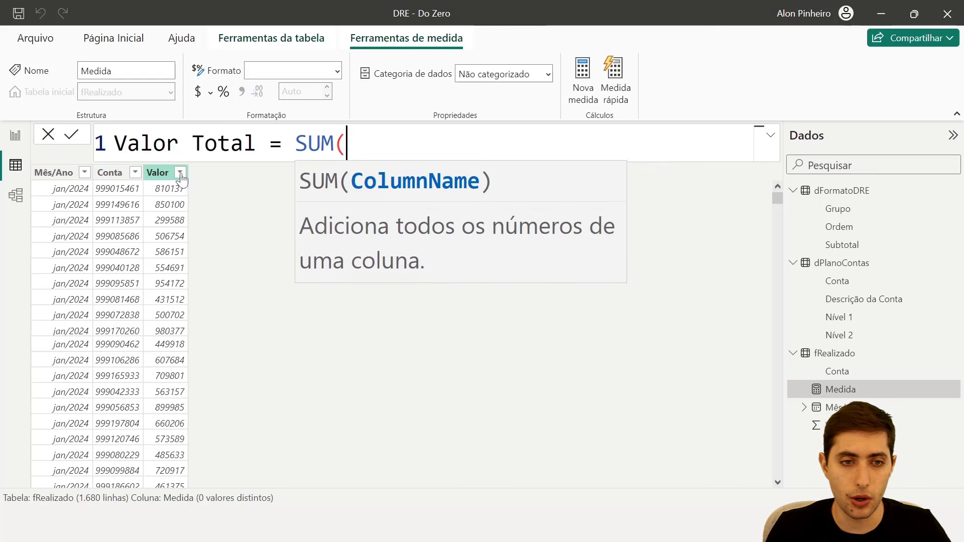
type("valor")
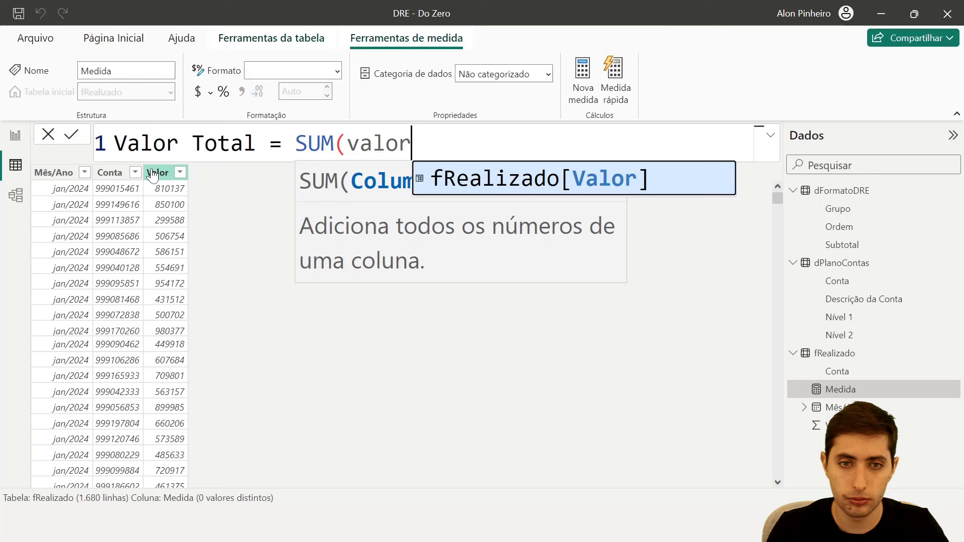
left_click(550, 180)
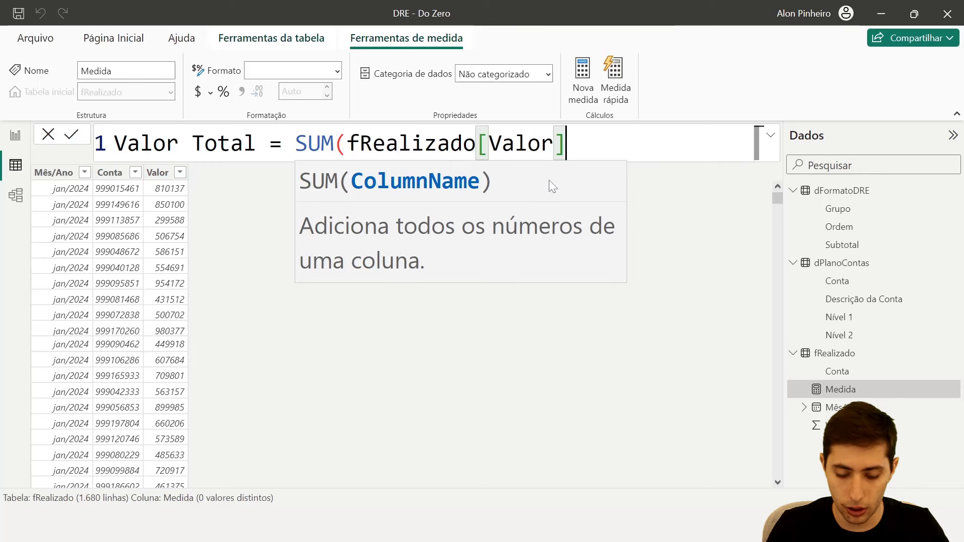
type(")")
key("Return")
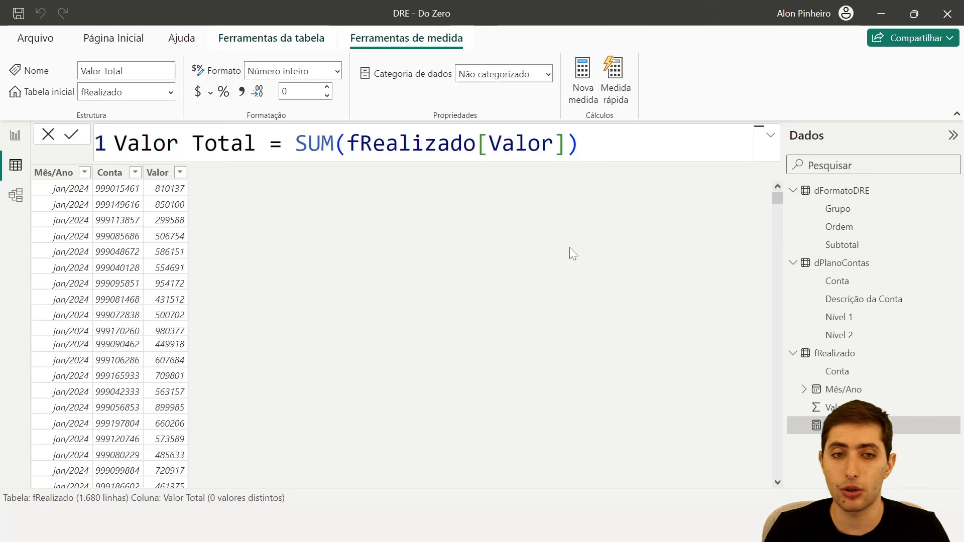
On the report page, add the Valor Total measure to the table visual after Ordem and Grupo
left_click(15, 137)
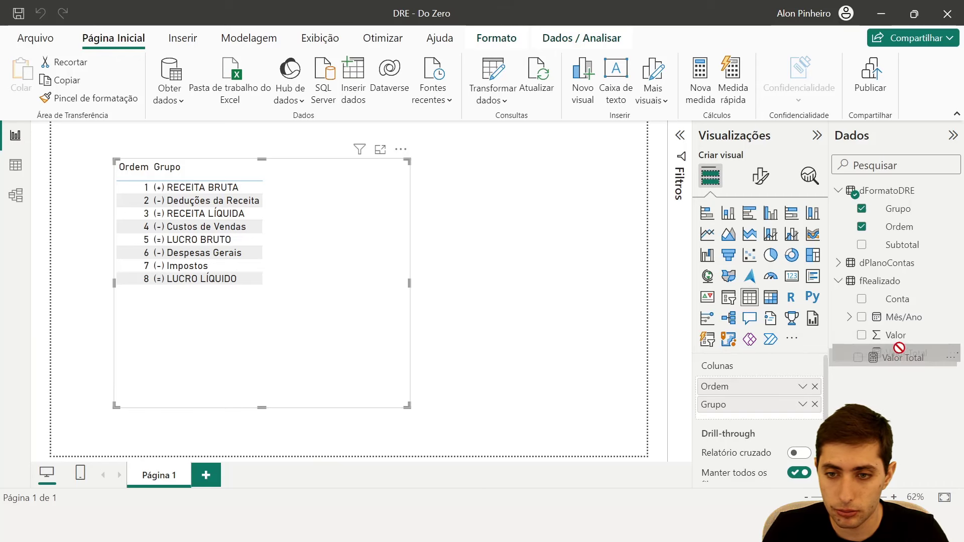
left_click_drag(899, 353, 773, 415)
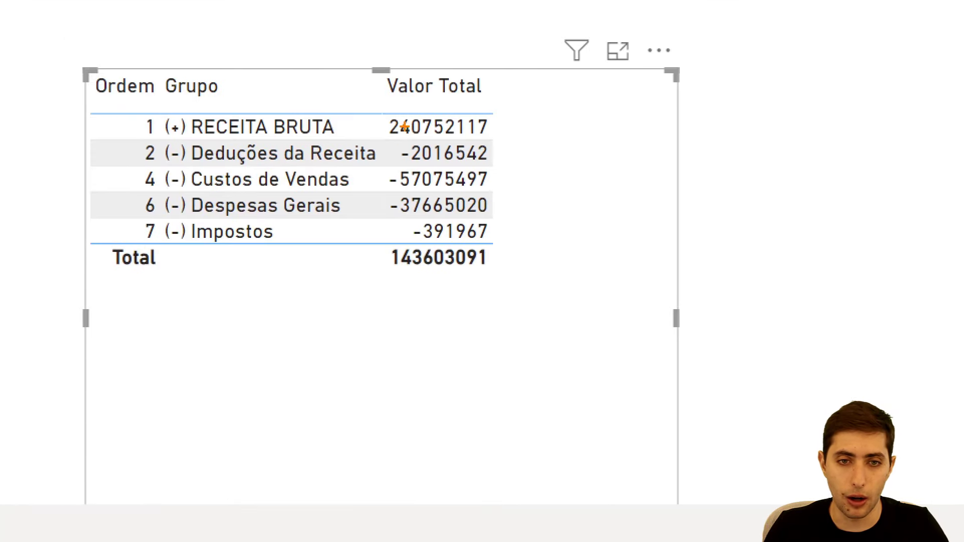
left_click_drag(375, 115, 510, 140)
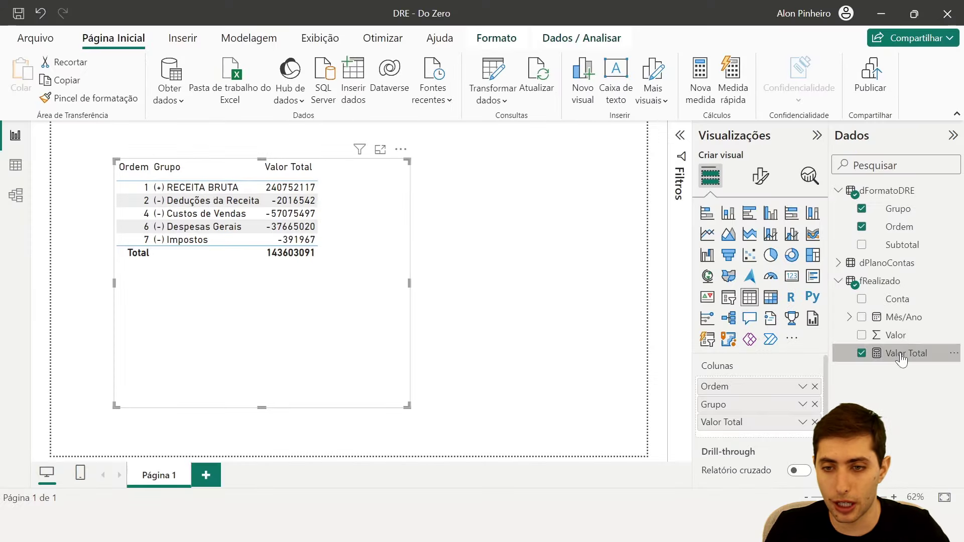
Format the Valor Total measure as currency with R$ Português (Brasil) and deselect the table visual
left_click(884, 353)
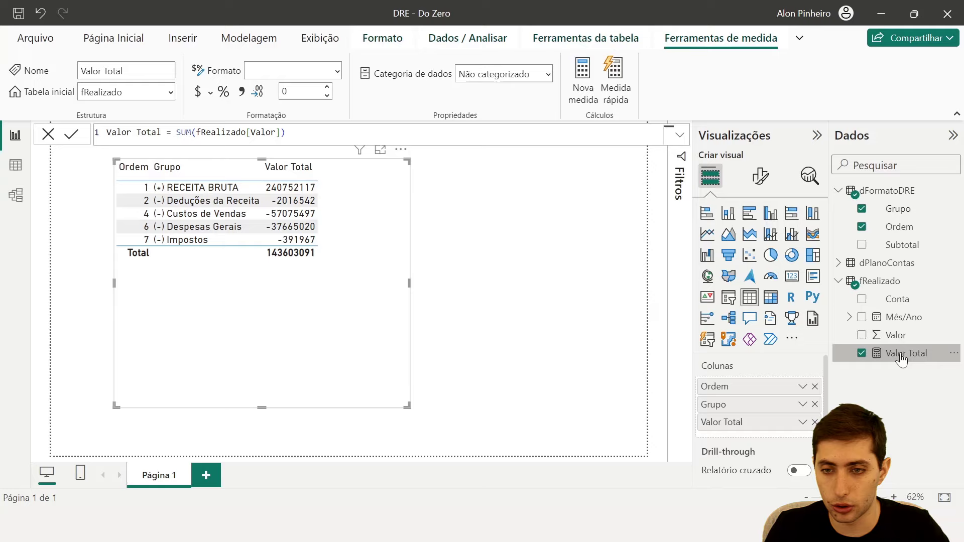
left_click(211, 92)
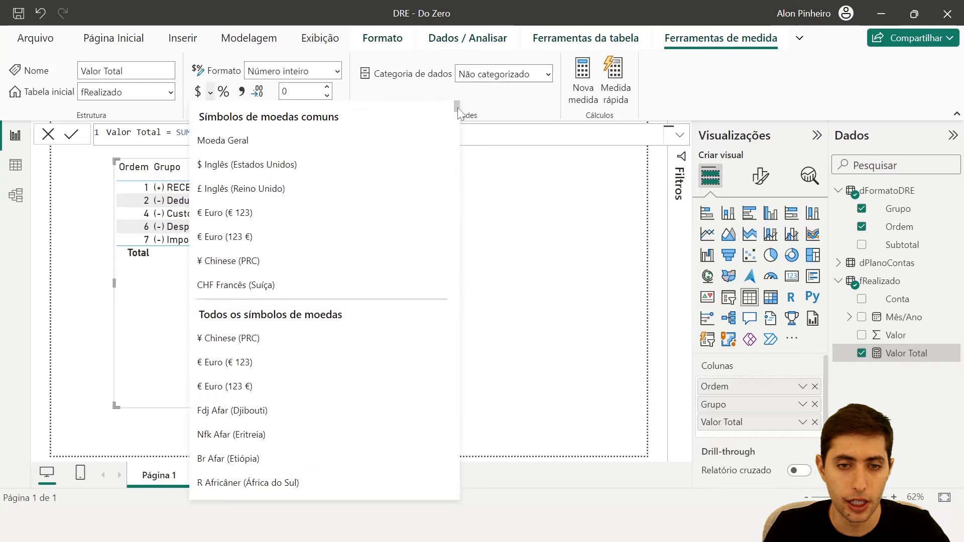
left_click_drag(458, 106, 478, 418)
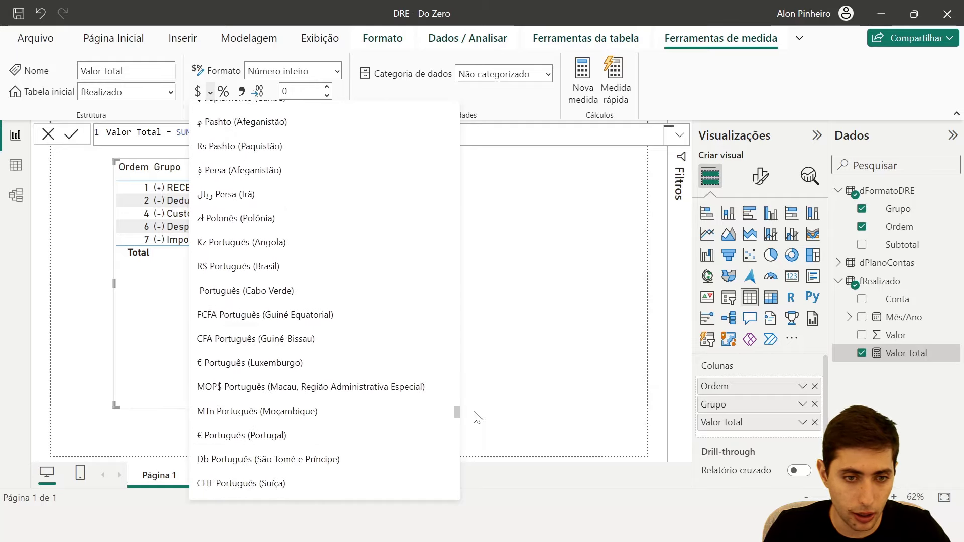
scroll(290, 326, "down", 1)
scroll(232, 343, "down", 1)
scroll(228, 342, "up", 1)
scroll(228, 343, "down", 1)
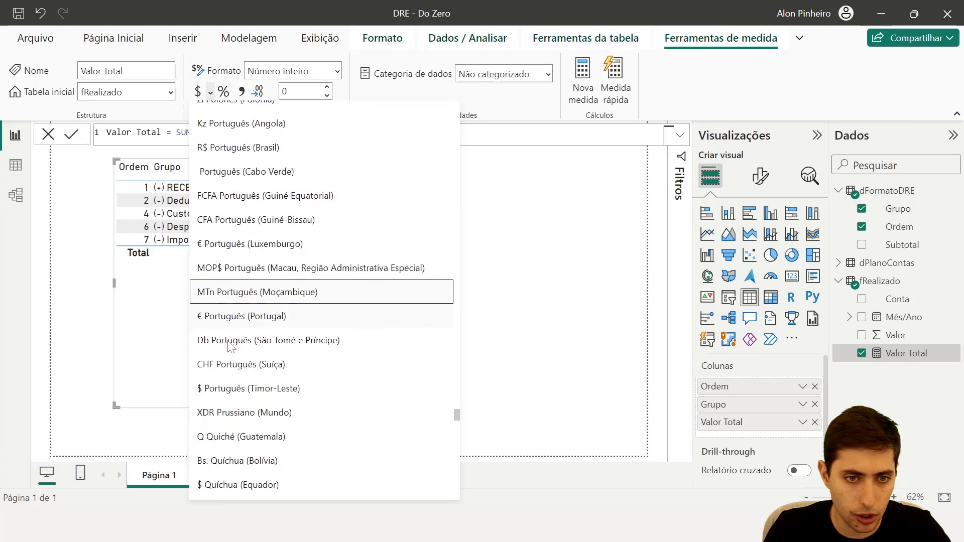
scroll(216, 187, "up", 1)
left_click(217, 206)
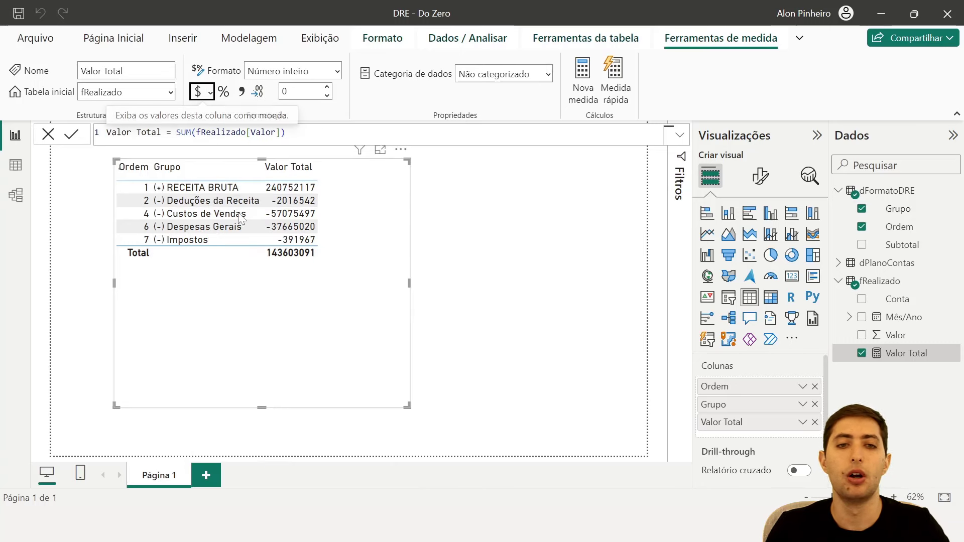
left_click(459, 333)
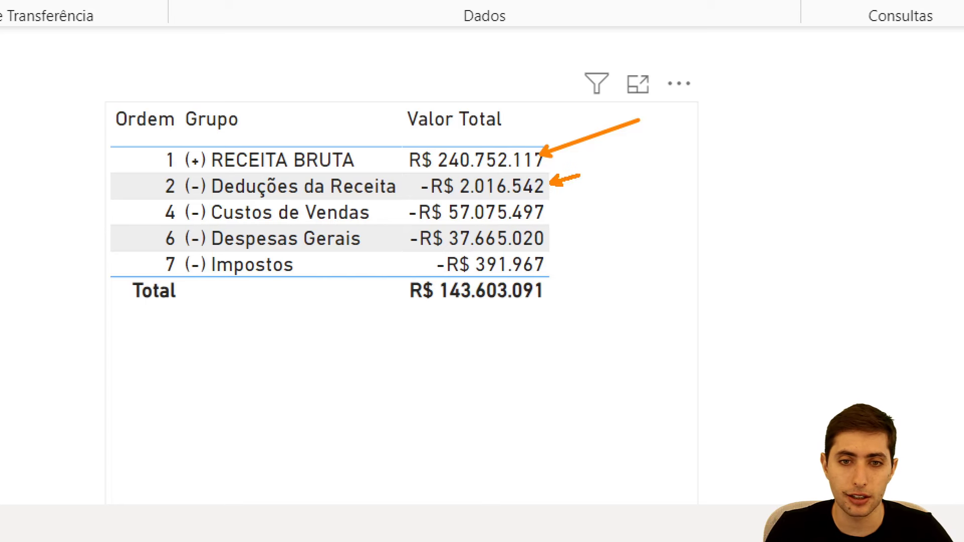
Examine the Valor Total amount of each Grupo line and the Ordem numbering in the report table
left_click_drag(549, 212, 607, 188)
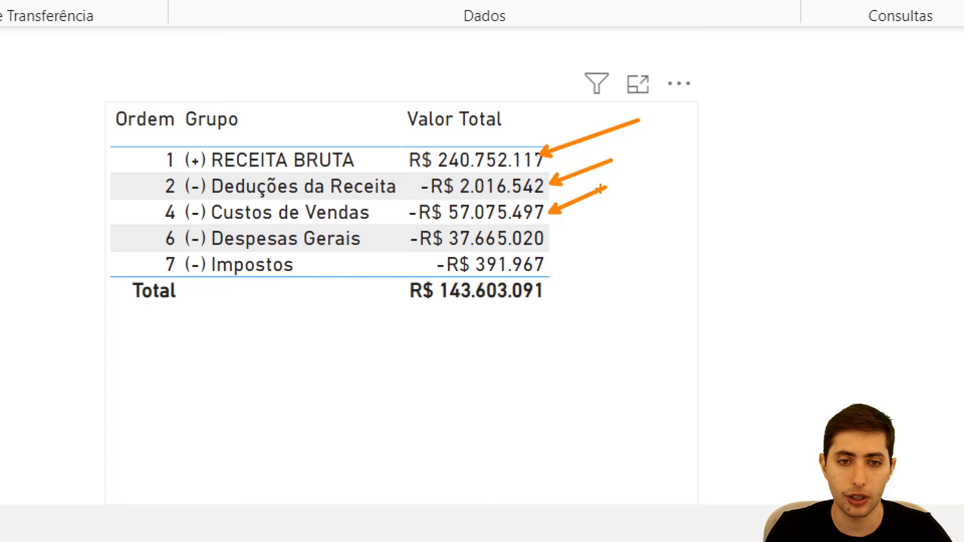
left_click_drag(560, 235, 599, 218)
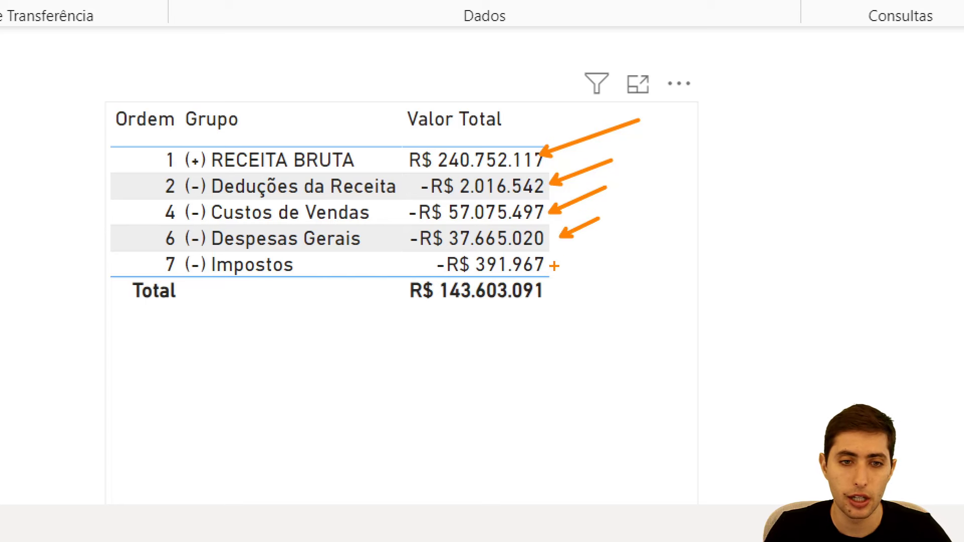
left_click_drag(554, 266, 595, 243)
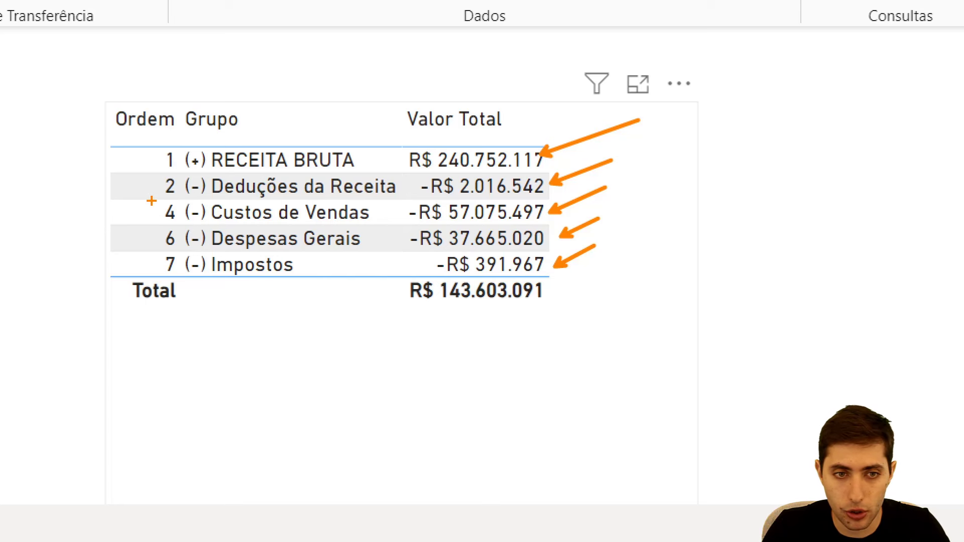
left_click_drag(146, 150, 179, 199)
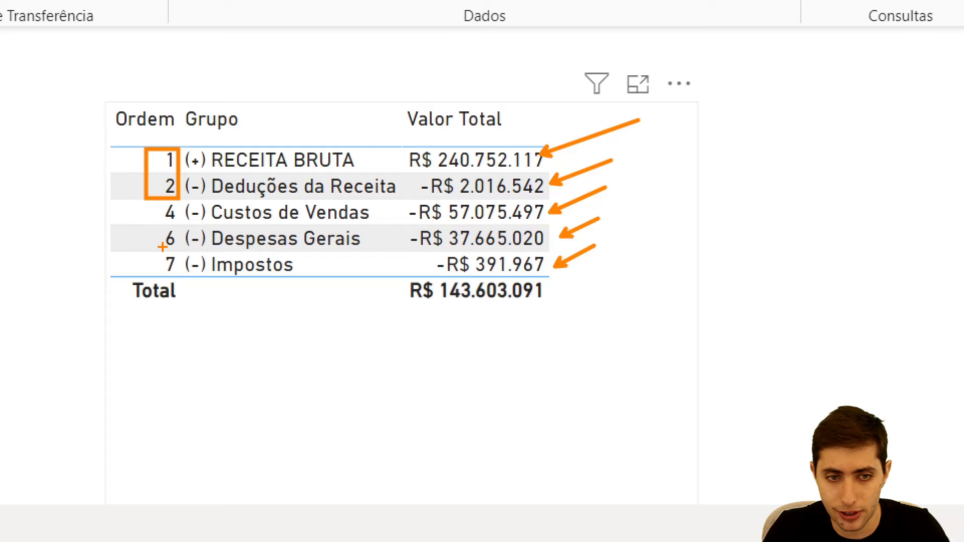
key("Escape")
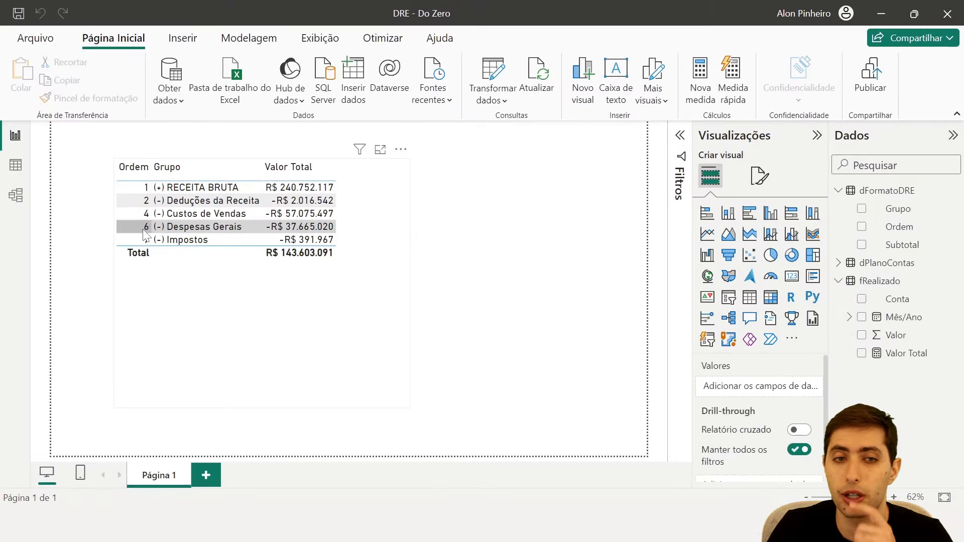
Show the dFormatoDRE data and examine the RECEITA LÍQUIDA, LUCRO BRUTO and LUCRO LÍQUIDO rows
left_click(19, 171)
left_click(823, 190)
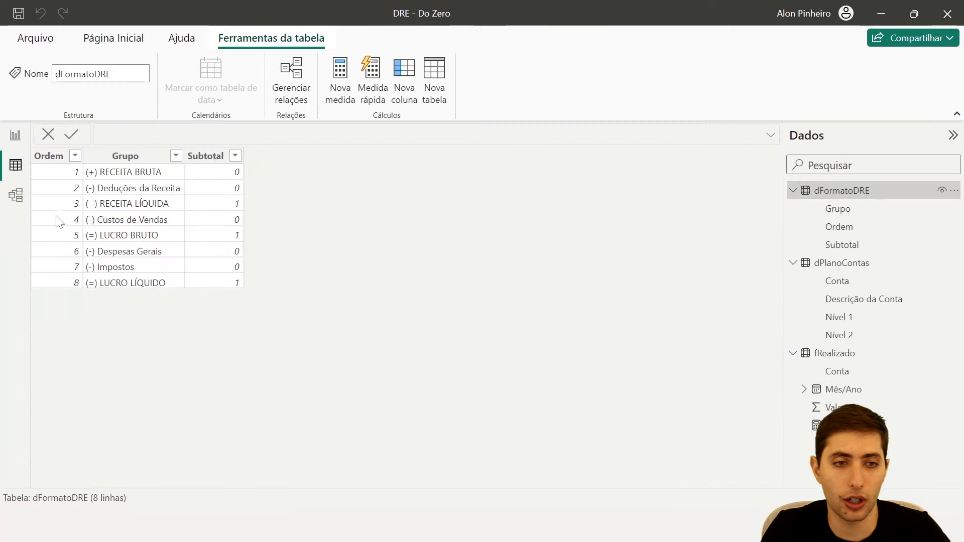
key("ctrl+1")
left_click_drag(95, 171, 491, 204)
mouse_move(124, 236)
left_mouse_down()
mouse_move(410, 274)
mouse_move(499, 274)
left_mouse_up()
mouse_move(96, 326)
left_mouse_down()
mouse_move(138, 342)
mouse_move(448, 376)
mouse_move(501, 370)
left_mouse_up()
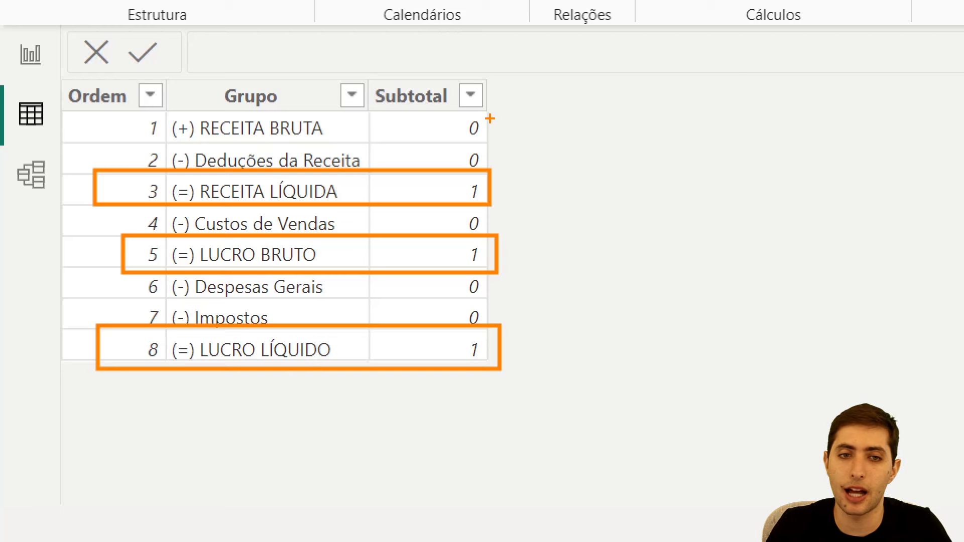
Examine the Subtotal flag of each dFormatoDRE row, comparing the ordinary account groups with RECEITA LÍQUIDA, LUCRO BRUTO and LUCRO LÍQUIDO
left_click_drag(488, 118, 578, 79)
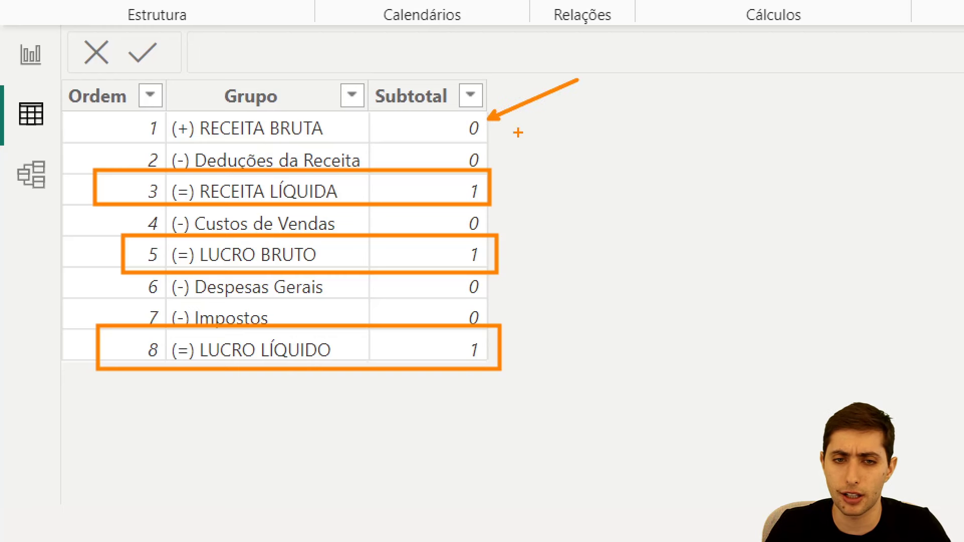
left_click_drag(498, 148, 568, 127)
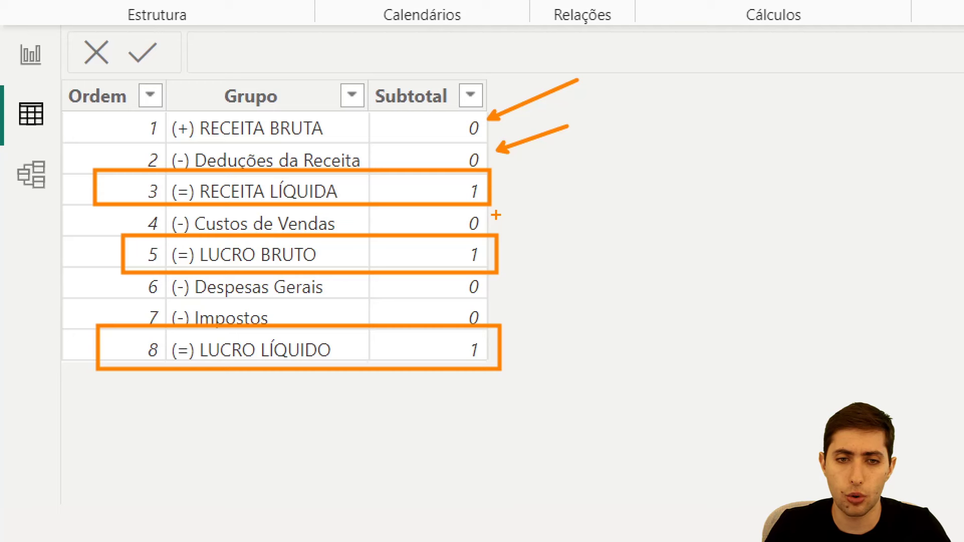
left_click_drag(496, 215, 570, 198)
left_click_drag(501, 286, 549, 270)
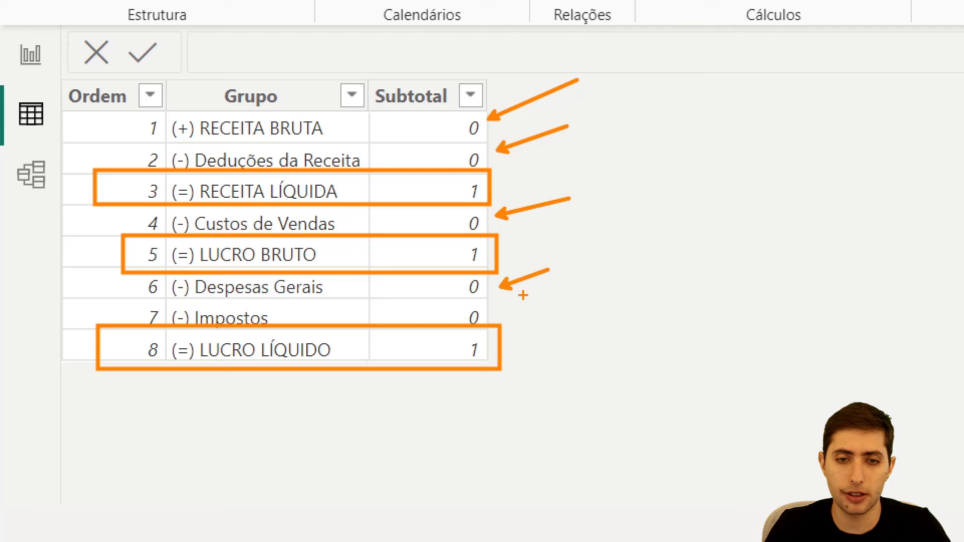
left_click_drag(511, 308, 560, 300)
key("ctrl+z")
key("ctrl+z")
key("ctrl+z")
key("ctrl+z")
key("ctrl+z")
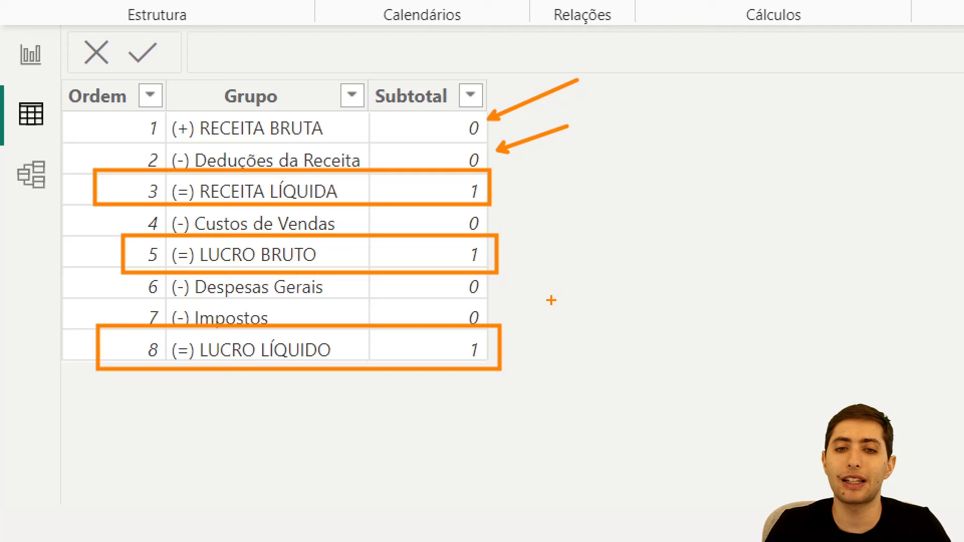
left_click_drag(498, 180, 545, 169)
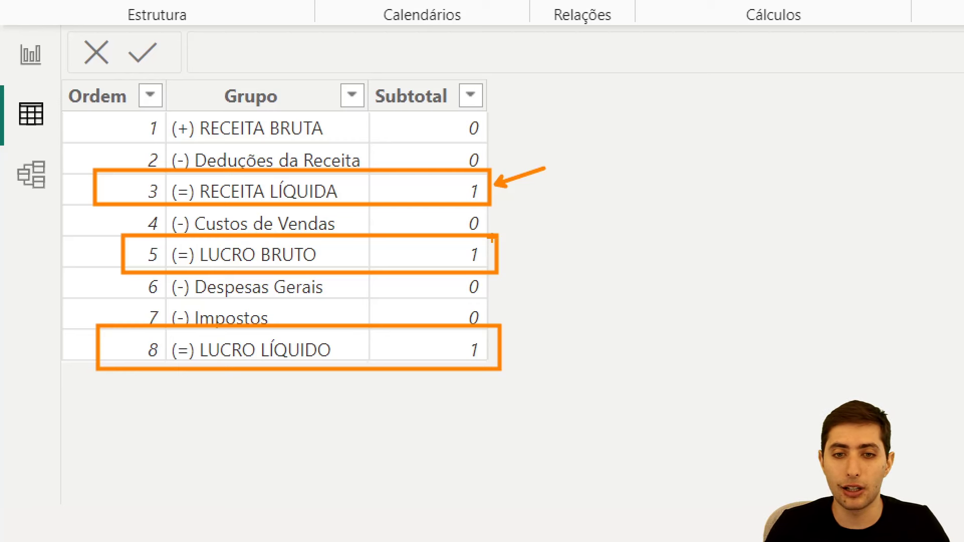
left_click_drag(504, 256, 563, 228)
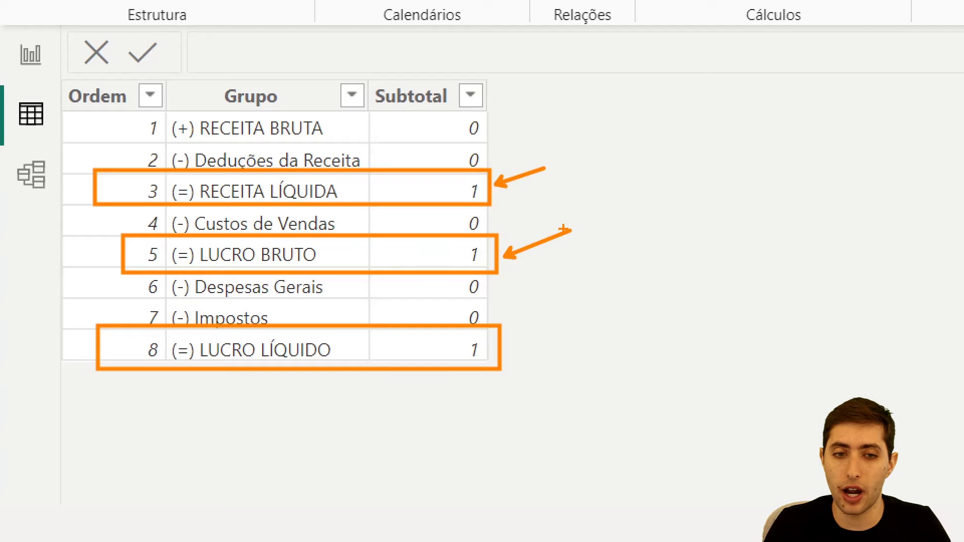
left_click_drag(501, 346, 538, 330)
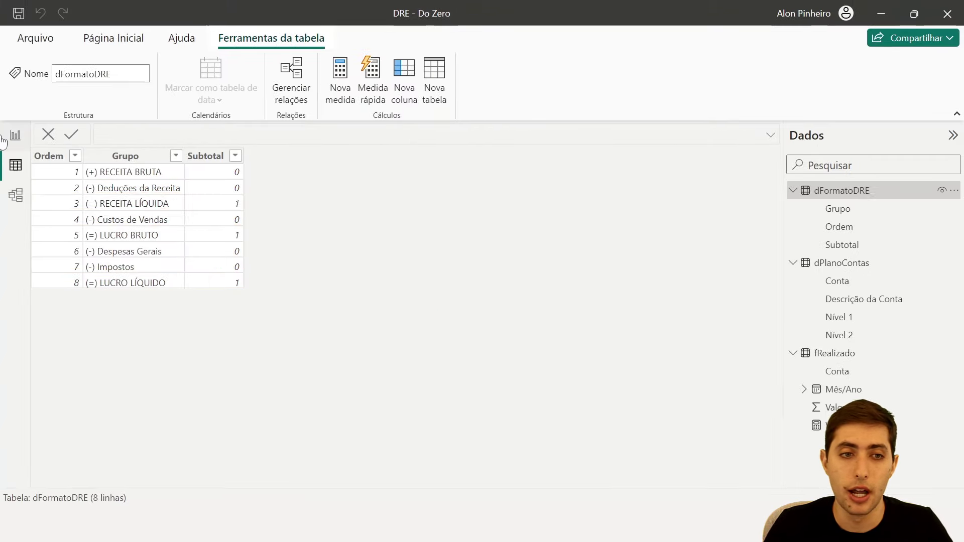
In the report page's table visual, set the Grupo field to show items without data (Mostrar itens sem dados)
left_click(30, 54)
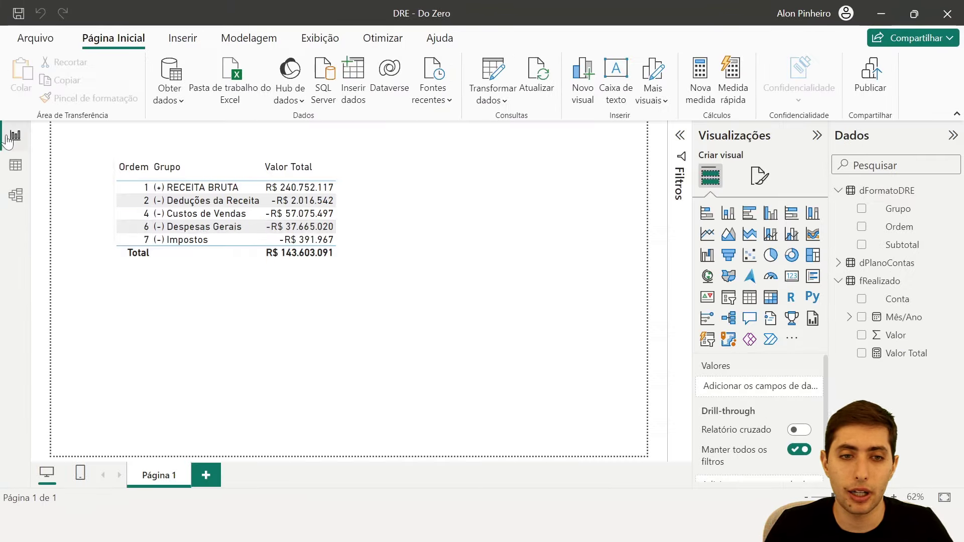
left_click(155, 279)
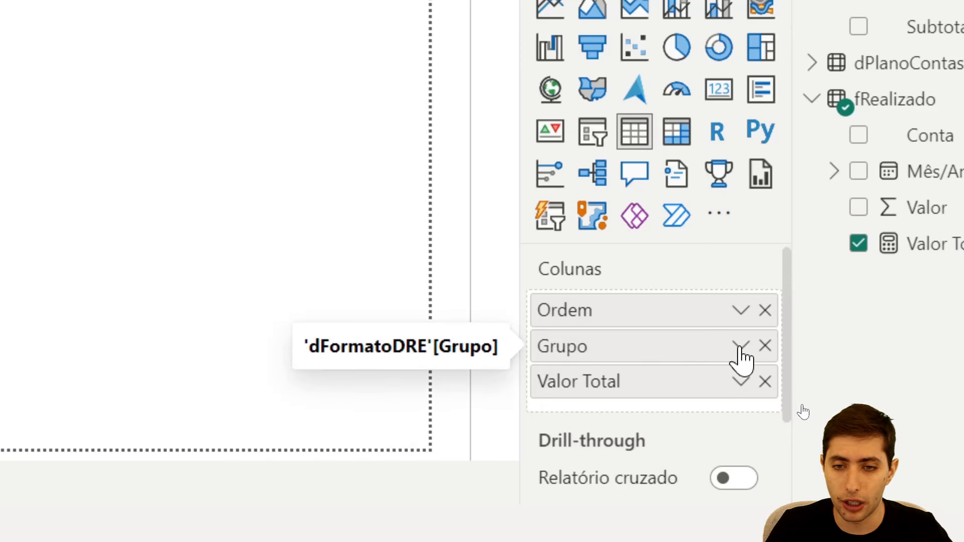
left_click(741, 346)
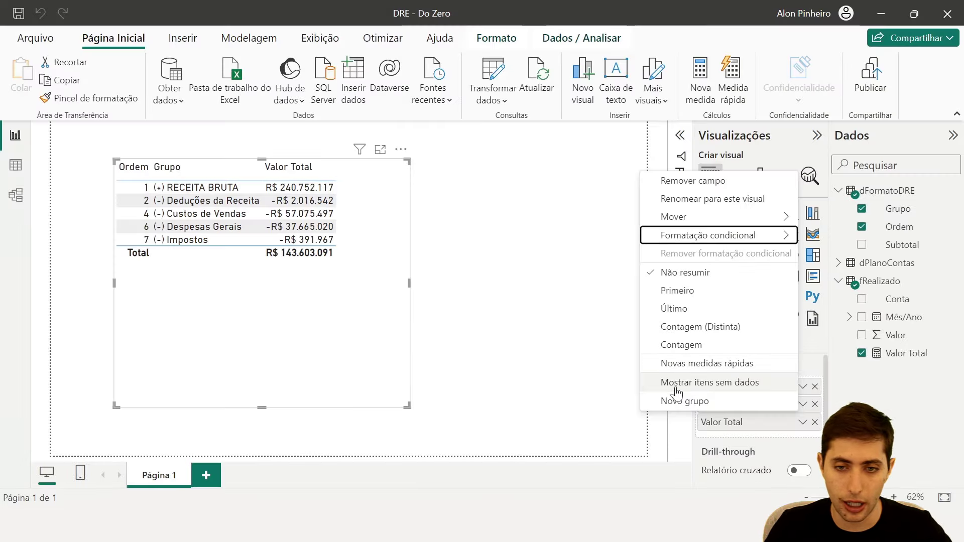
left_click(676, 387)
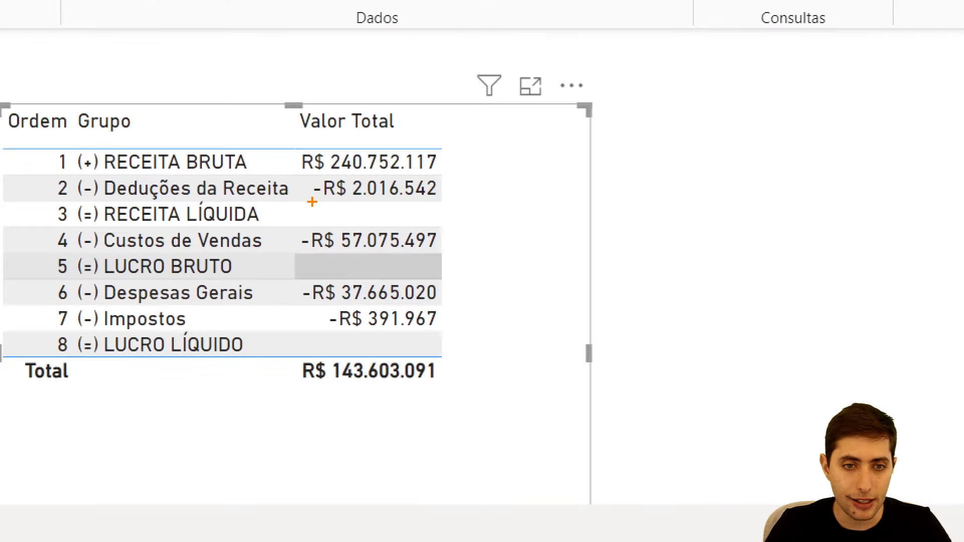
Examine the Valor Total cells of RECEITA LÍQUIDA, LUCRO BRUTO and LUCRO LÍQUIDO against the lines preceding each subtotal
mouse_move(295, 198)
left_mouse_down()
mouse_move(390, 226)
mouse_move(447, 230)
left_mouse_up()
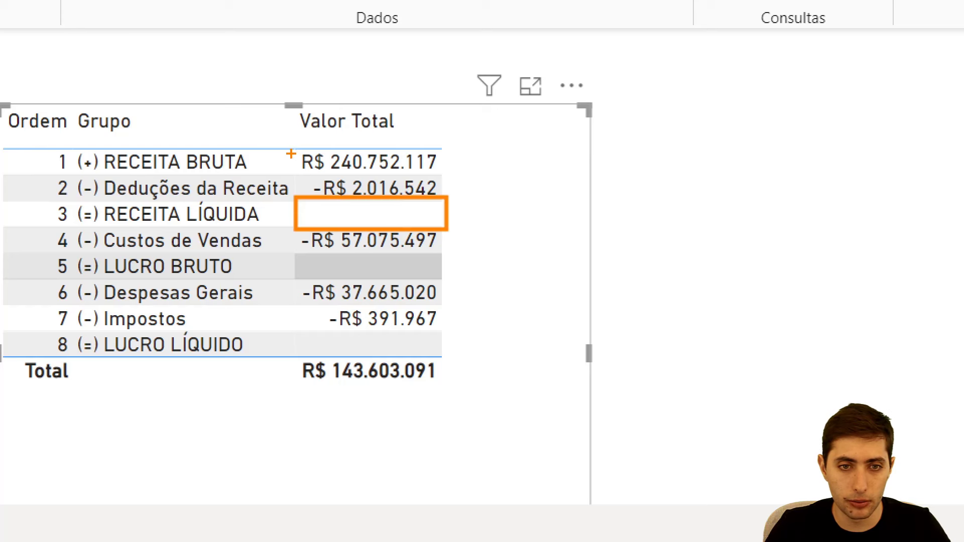
left_click_drag(295, 149, 446, 202)
key("ctrl+z")
key("ctrl+z")
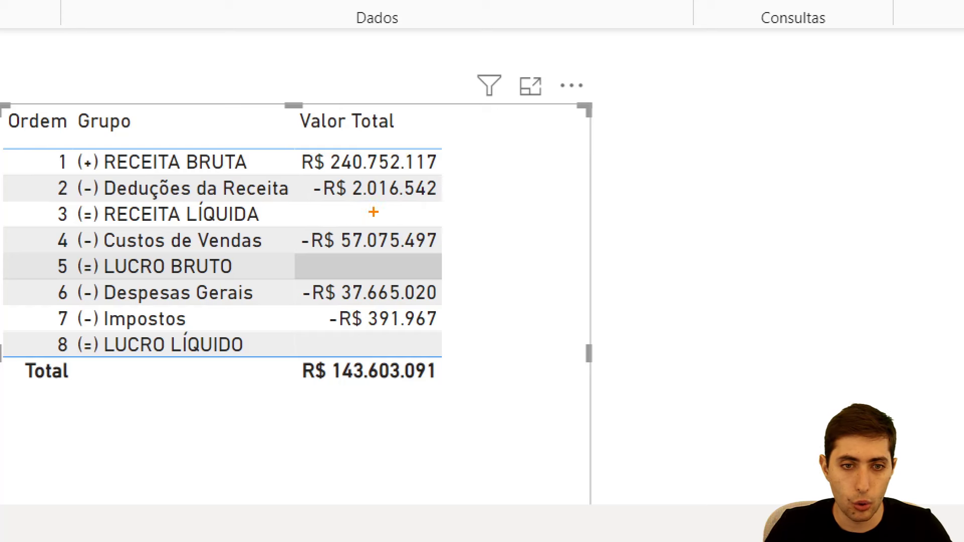
left_click_drag(295, 224, 459, 258)
key("ctrl+z")
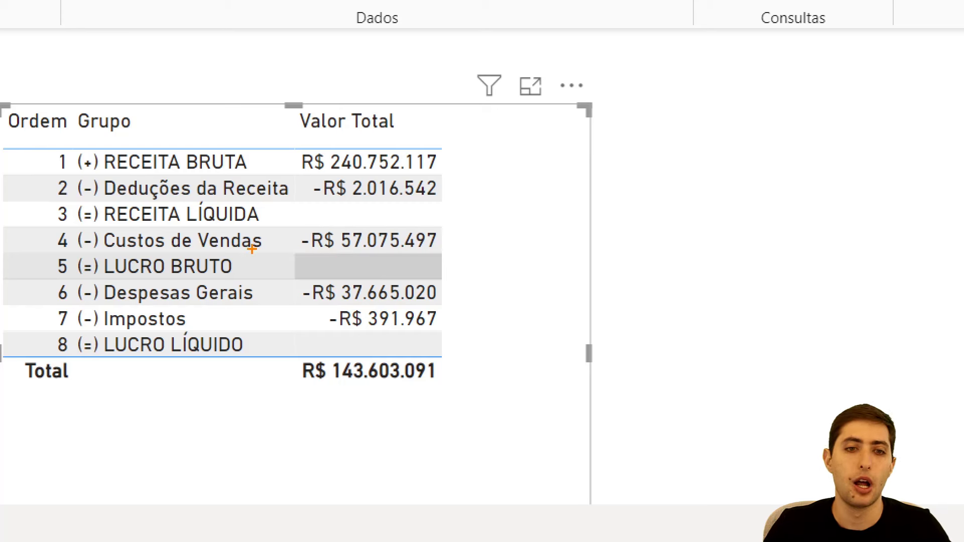
left_click_drag(285, 255, 459, 280)
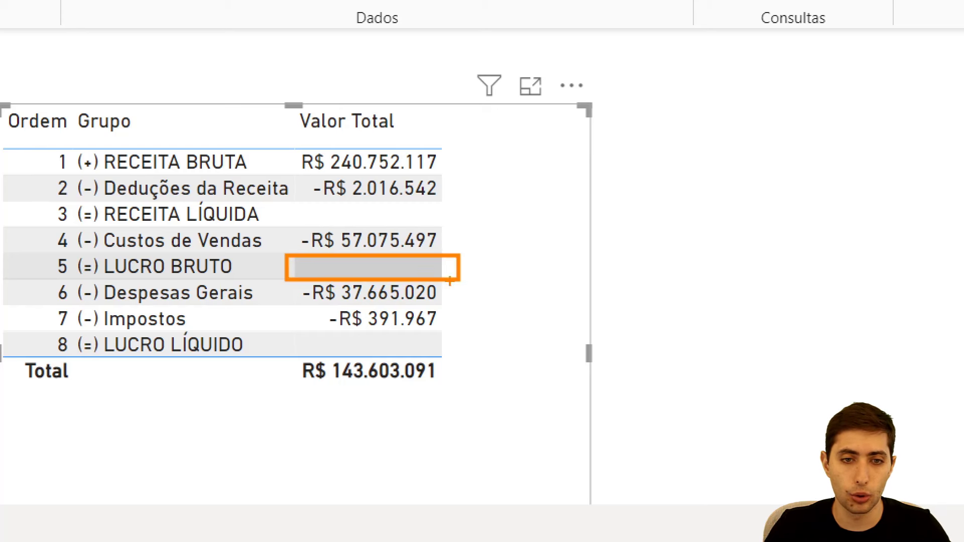
key("ctrl+z")
left_click_drag(454, 215, 513, 201)
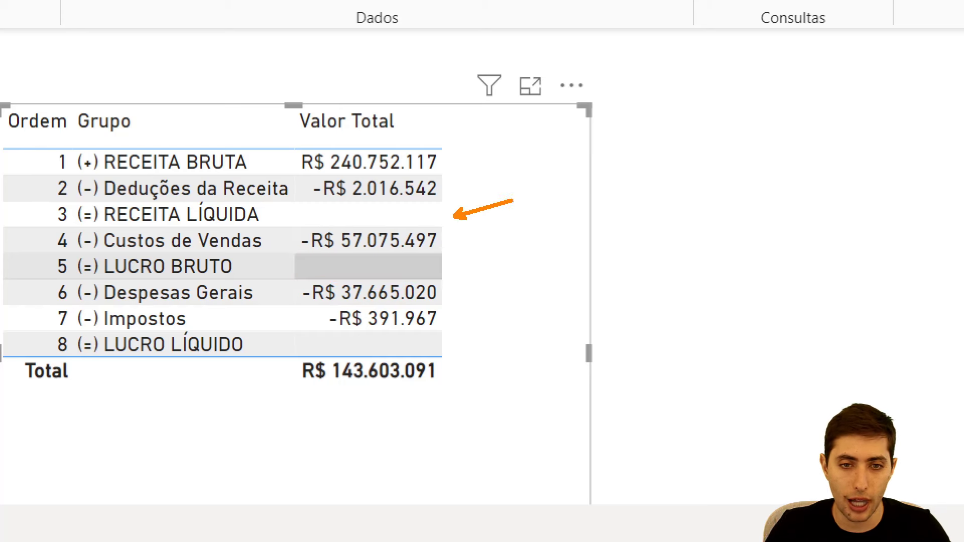
left_click_drag(446, 271, 513, 246)
left_click_drag(458, 346, 504, 324)
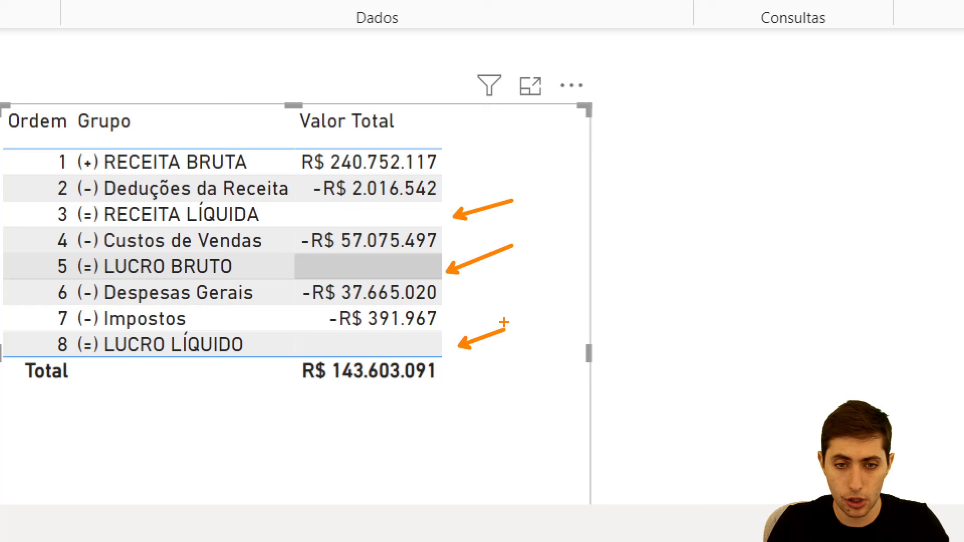
key("ctrl+z")
key("ctrl+z")
key("ctrl+z")
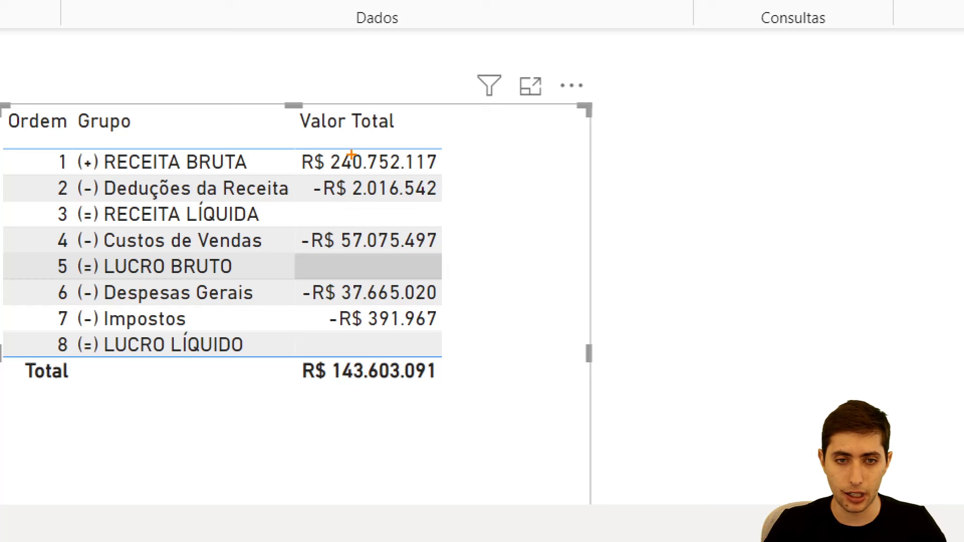
mouse_move(287, 151)
left_mouse_down()
mouse_move(462, 181)
mouse_move(459, 208)
mouse_move(444, 201)
mouse_move(434, 219)
left_mouse_up()
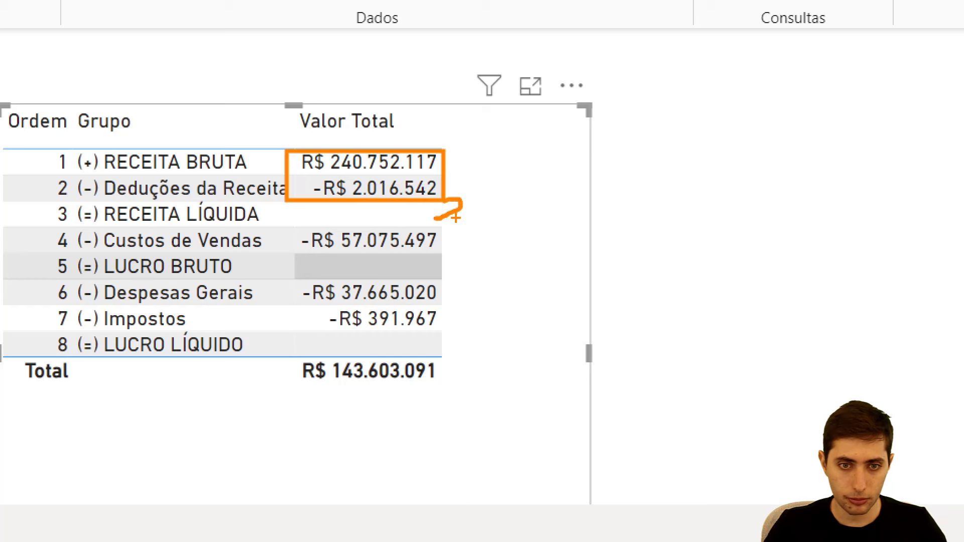
key("ctrl+z")
key("ctrl+z")
left_click_drag(294, 254, 444, 281)
left_click_drag(289, 151, 455, 200)
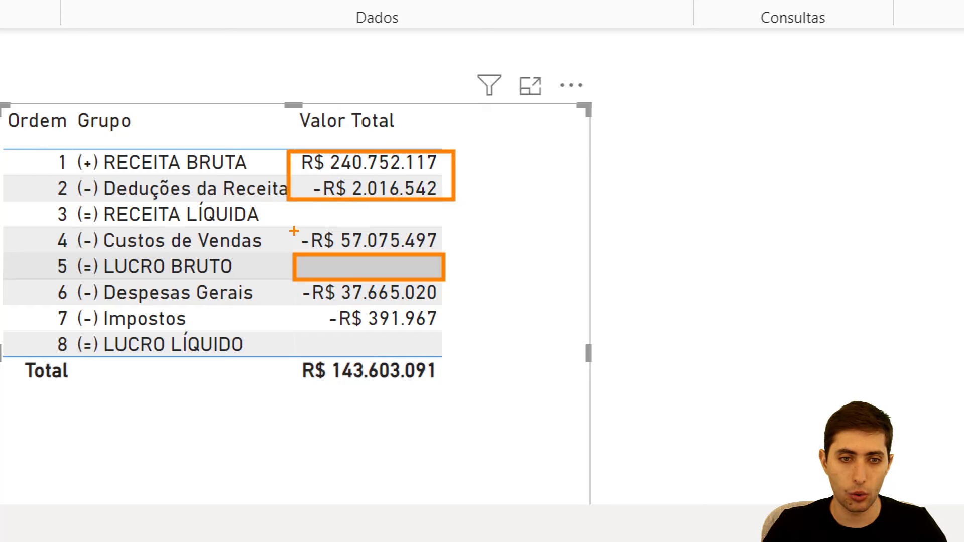
left_click_drag(294, 231, 455, 249)
key("ctrl+z")
key("ctrl+z")
key("ctrl+z")
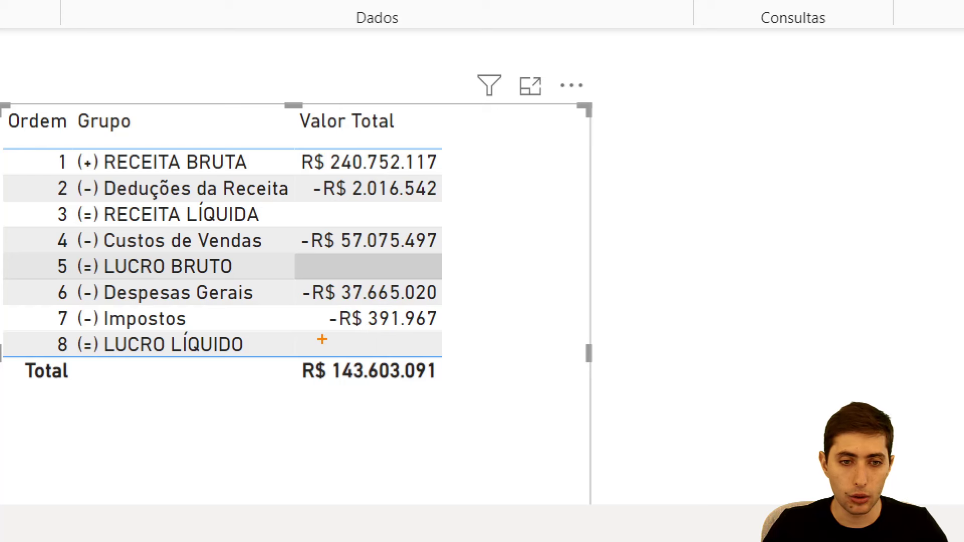
left_click_drag(301, 331, 448, 357)
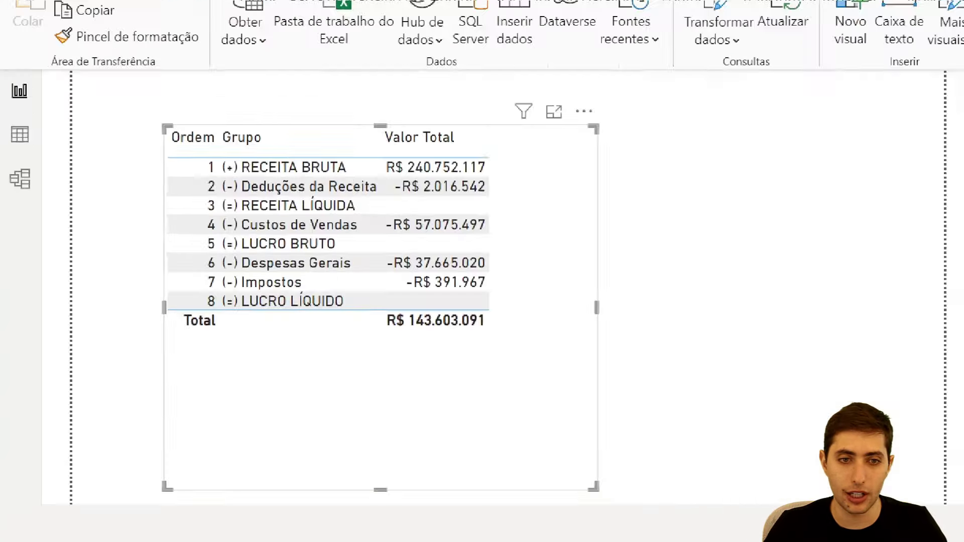
left_click_drag(415, 186, 561, 210)
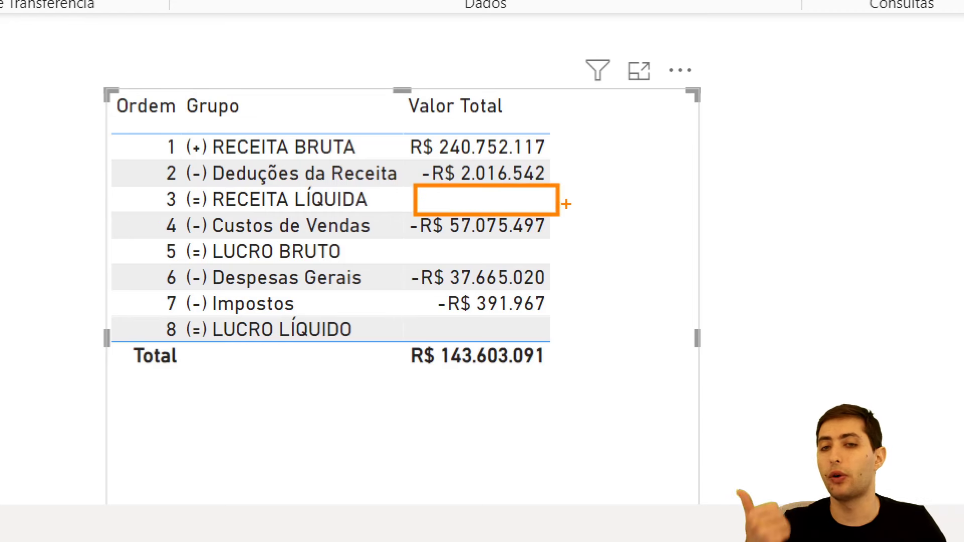
left_click_drag(414, 235, 540, 258)
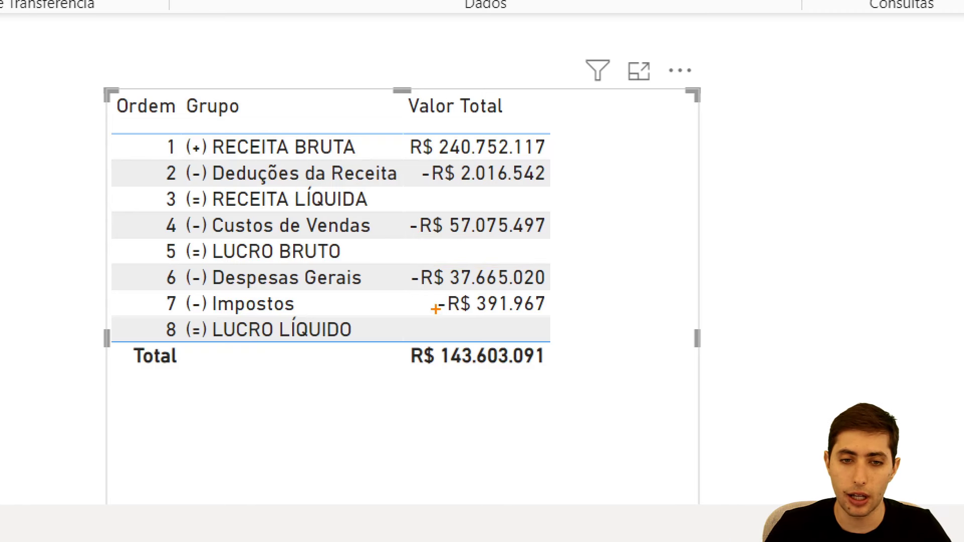
mouse_move(405, 314)
left_mouse_down()
mouse_move(510, 325)
mouse_move(555, 342)
left_mouse_up()
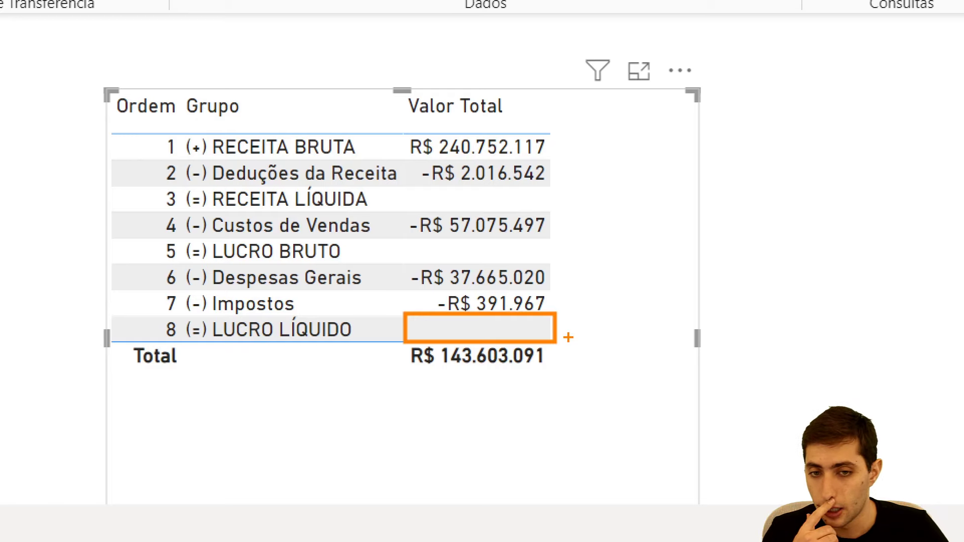
key("Escape")
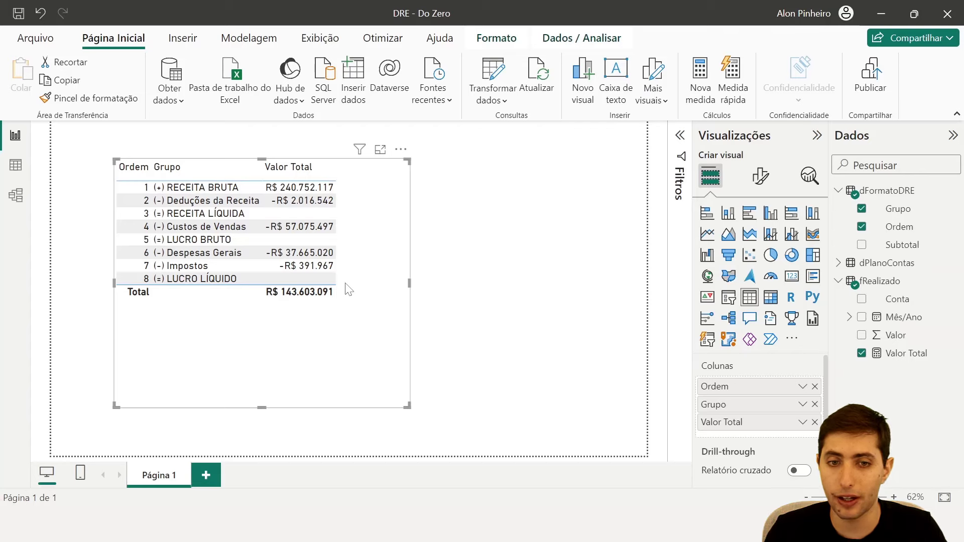
key("ctrl+1")
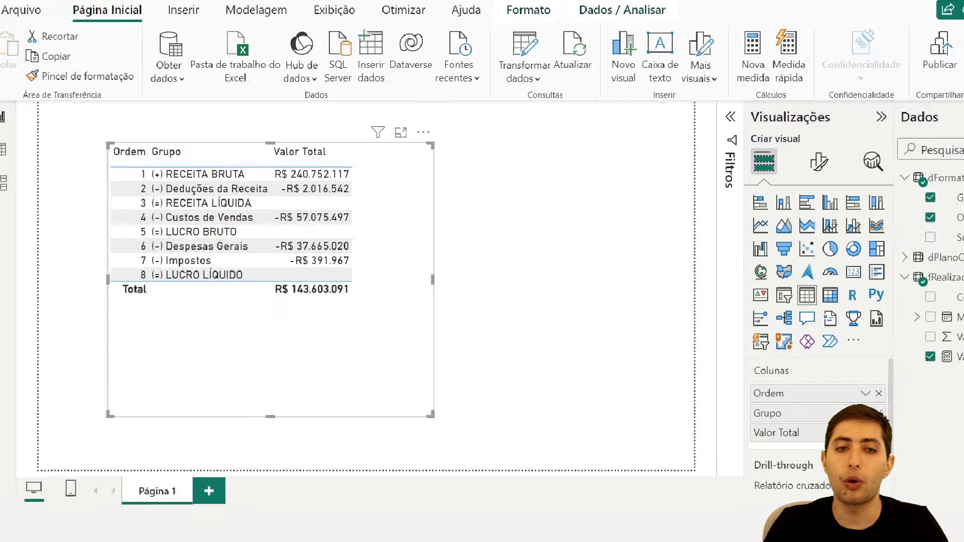
left_click(120, 256)
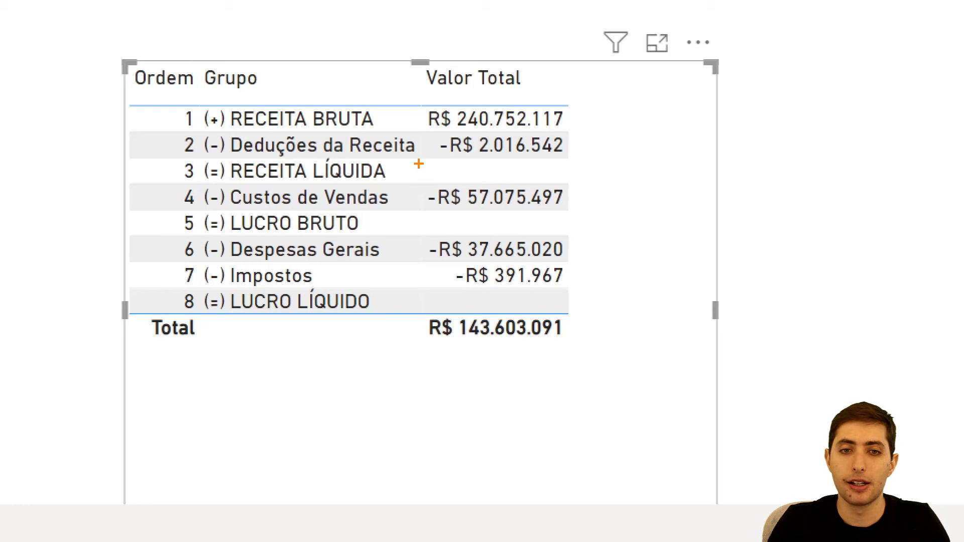
left_click_drag(416, 158, 562, 182)
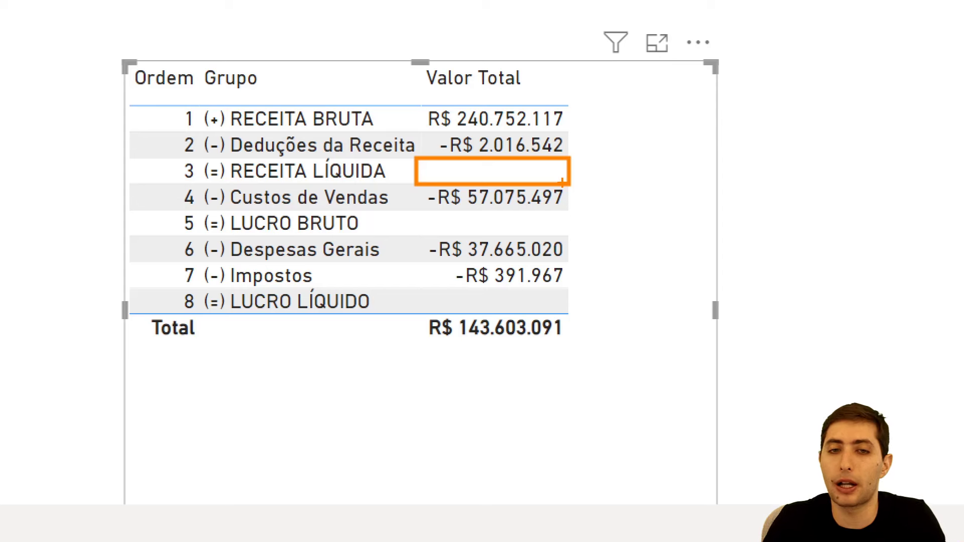
key("e")
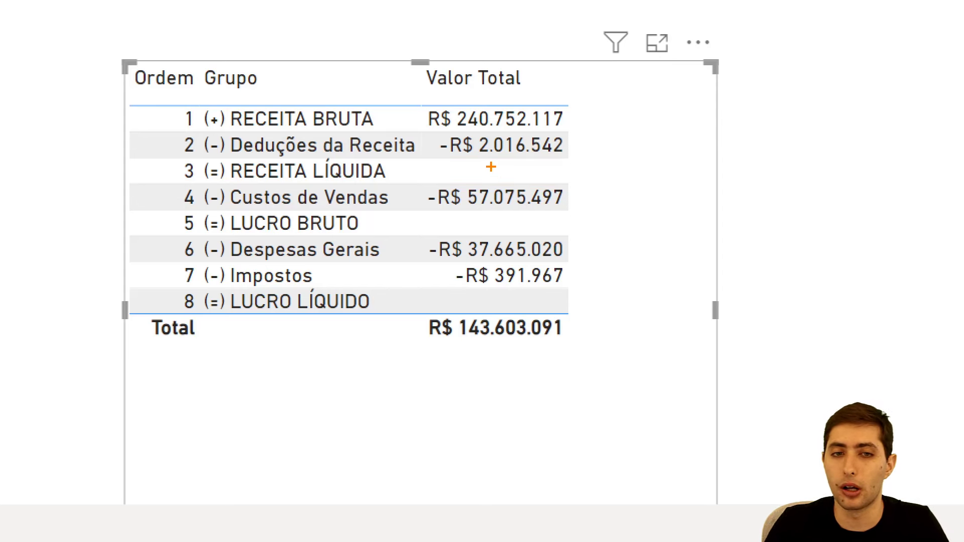
left_click_drag(570, 103, 689, 132)
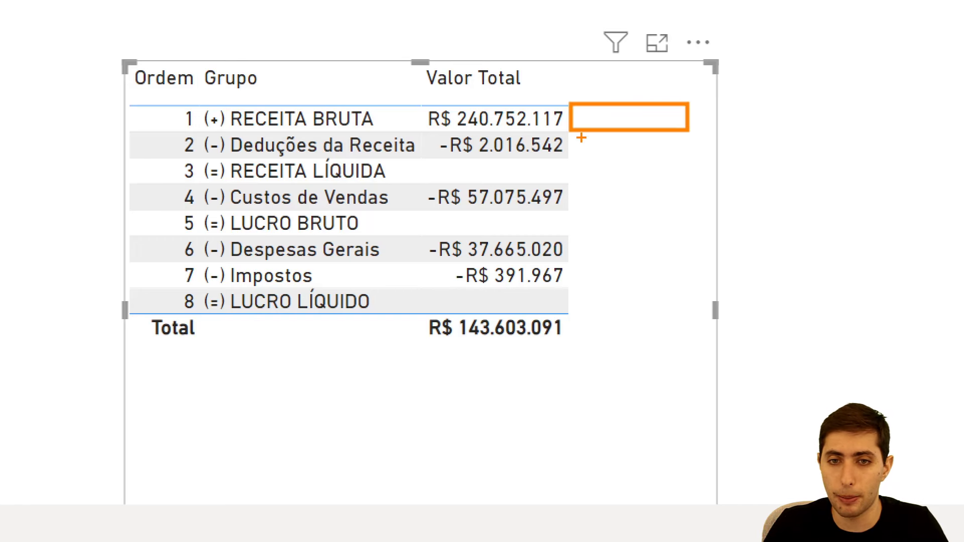
left_click_drag(568, 128, 689, 152)
left_click_drag(573, 158, 690, 184)
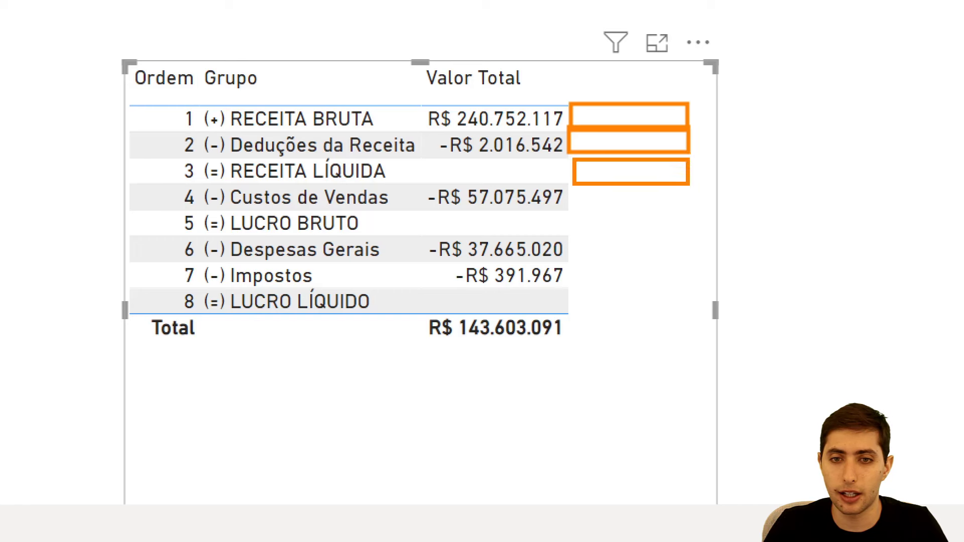
left_click_drag(575, 189, 677, 212)
mouse_move(577, 213)
left_mouse_down()
mouse_move(705, 236)
mouse_move(691, 235)
left_mouse_up()
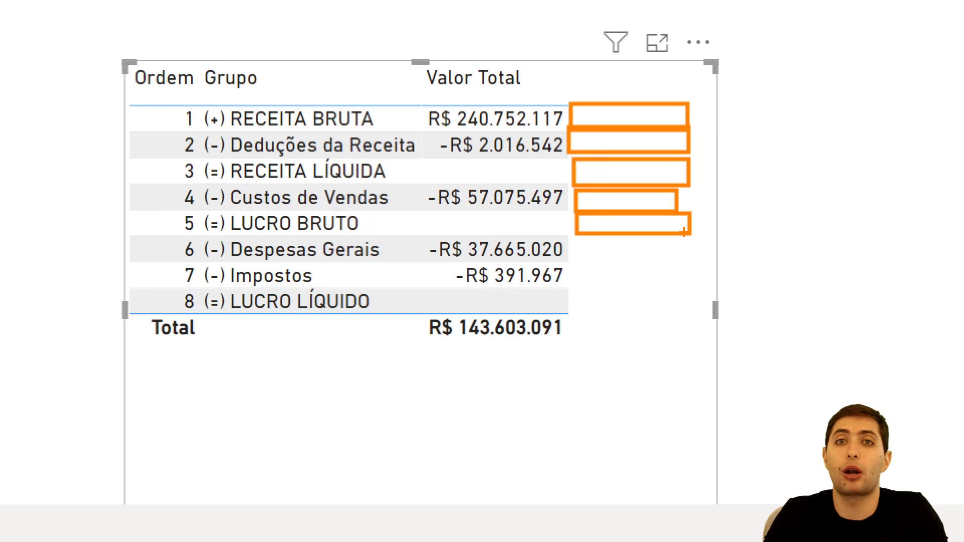
key("ctrl+z")
key("ctrl+z")
key("ctrl+z")
key("ctrl+z")
key("ctrl+z")
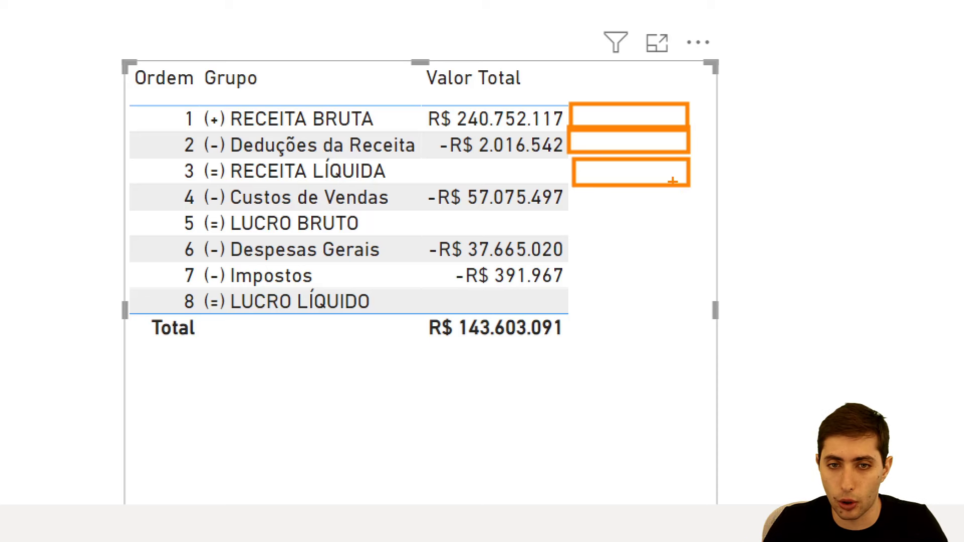
left_click_drag(573, 170, 684, 135)
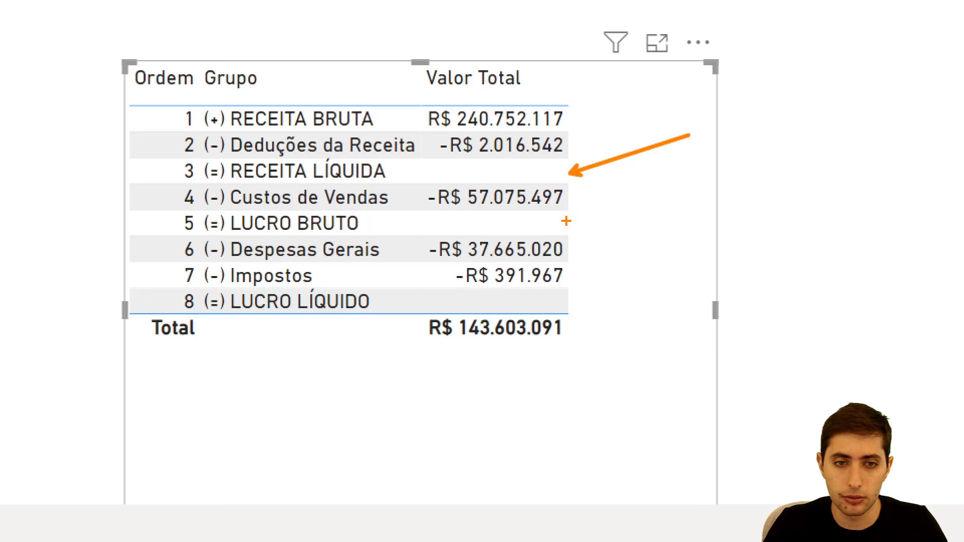
left_click_drag(566, 220, 678, 192)
left_click_drag(581, 298, 688, 270)
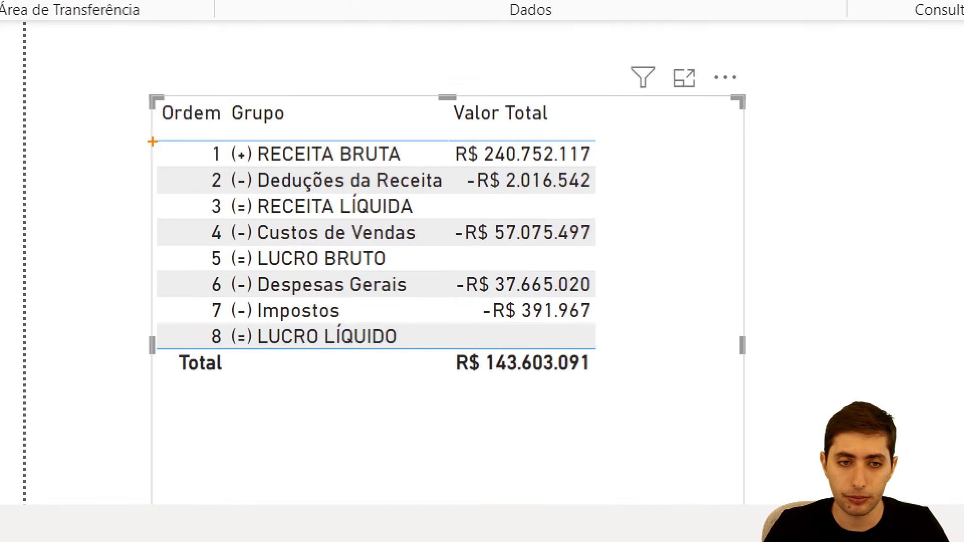
mouse_move(151, 144)
left_mouse_down()
mouse_move(538, 176)
mouse_move(750, 165)
left_mouse_up()
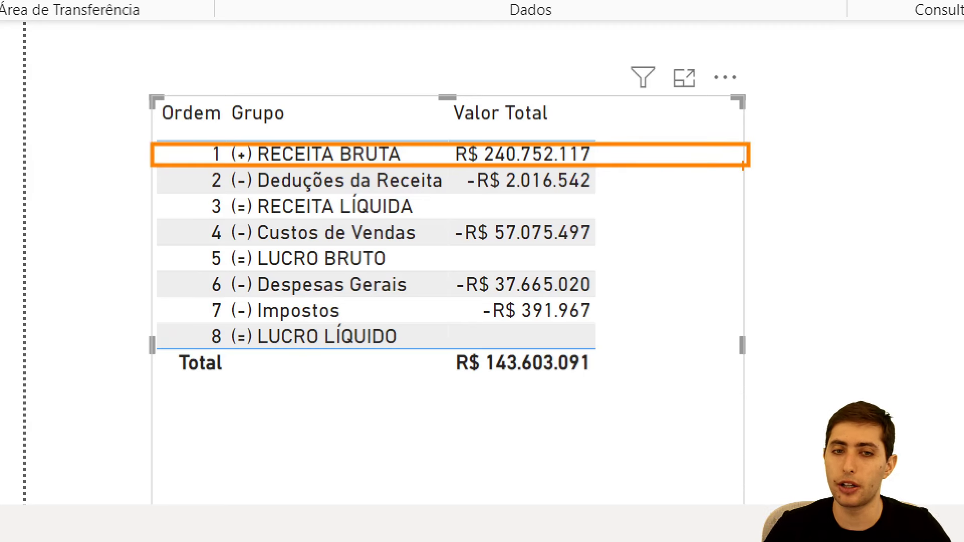
key("e")
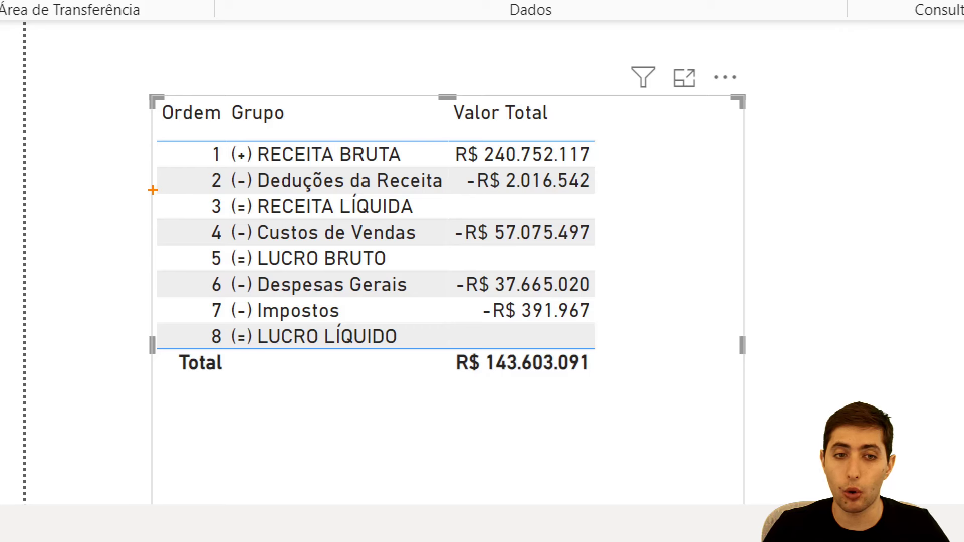
mouse_move(152, 189)
left_mouse_down()
mouse_move(260, 170)
mouse_move(609, 142)
left_mouse_up()
key("e")
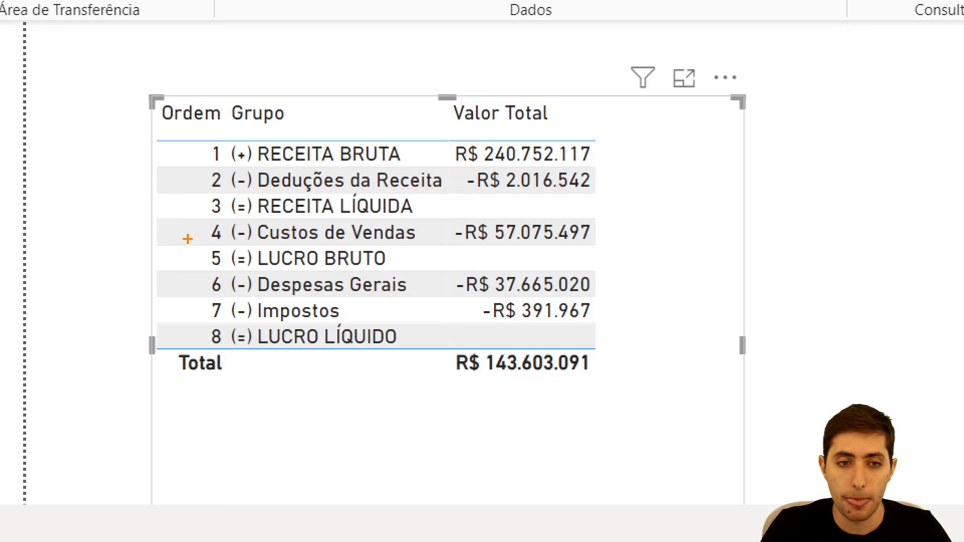
mouse_move(153, 221)
left_mouse_down()
mouse_move(594, 170)
mouse_move(611, 151)
mouse_move(606, 134)
left_mouse_up()
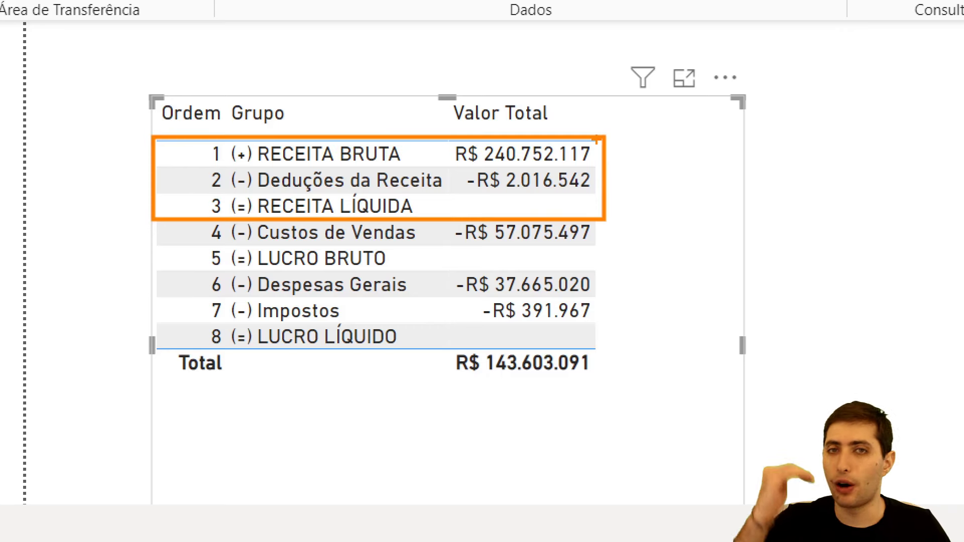
key("e")
mouse_move(152, 235)
left_mouse_down()
mouse_move(634, 216)
mouse_move(659, 142)
left_mouse_up()
key("e")
key("Escape")
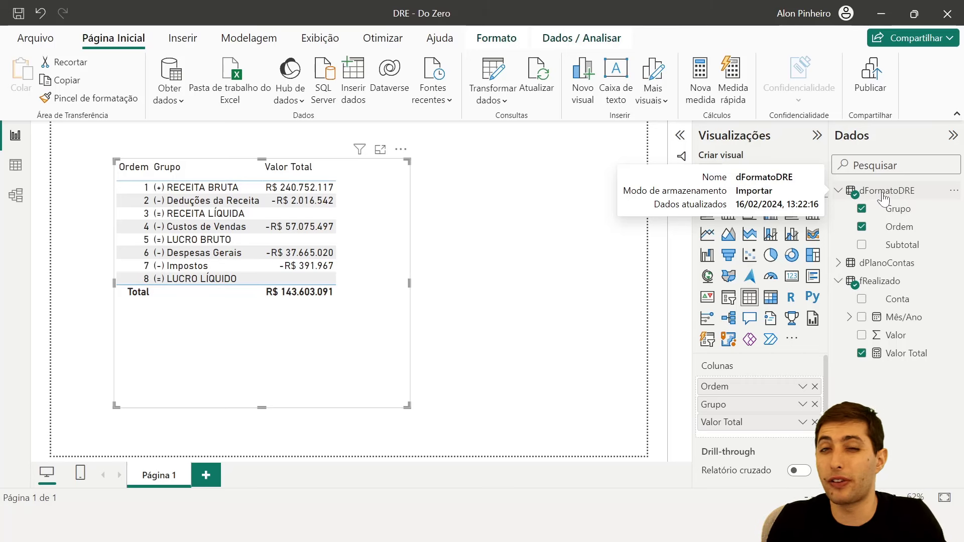
Start a new measure in the fRealizado table and name it "Valor Acum" in its formula
right_click(878, 289)
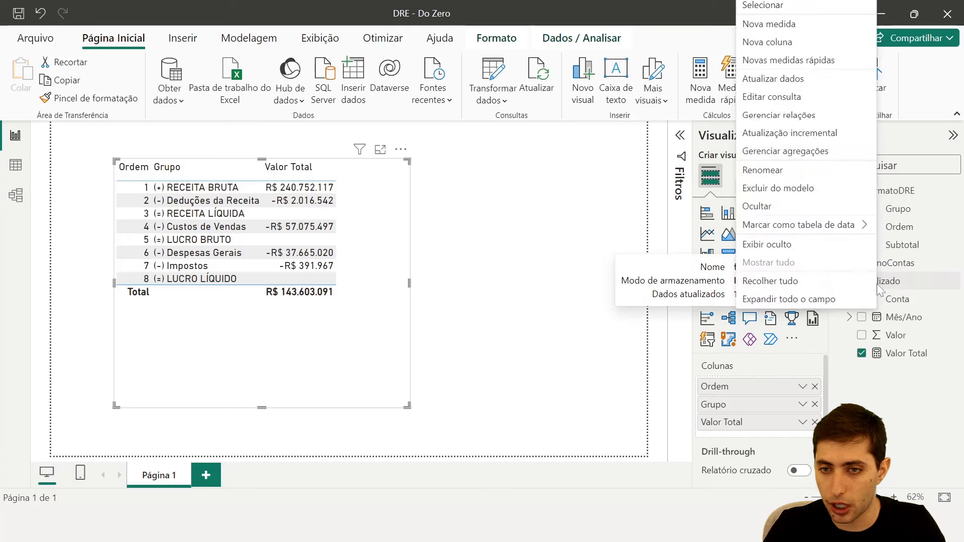
left_click(770, 24)
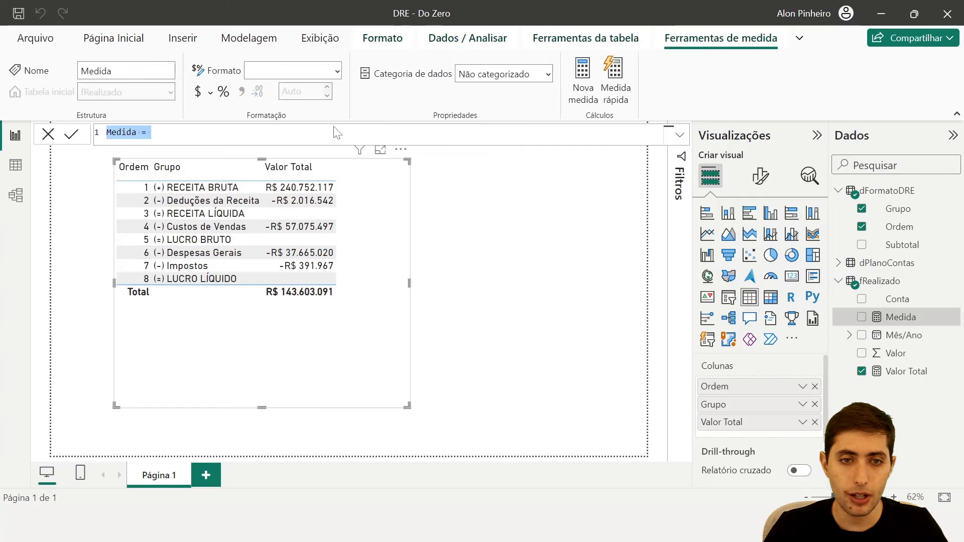
scroll(336, 131, "up", 5)
key("Left")
key("ctrl+shift+Right")
type("Valor Acu")
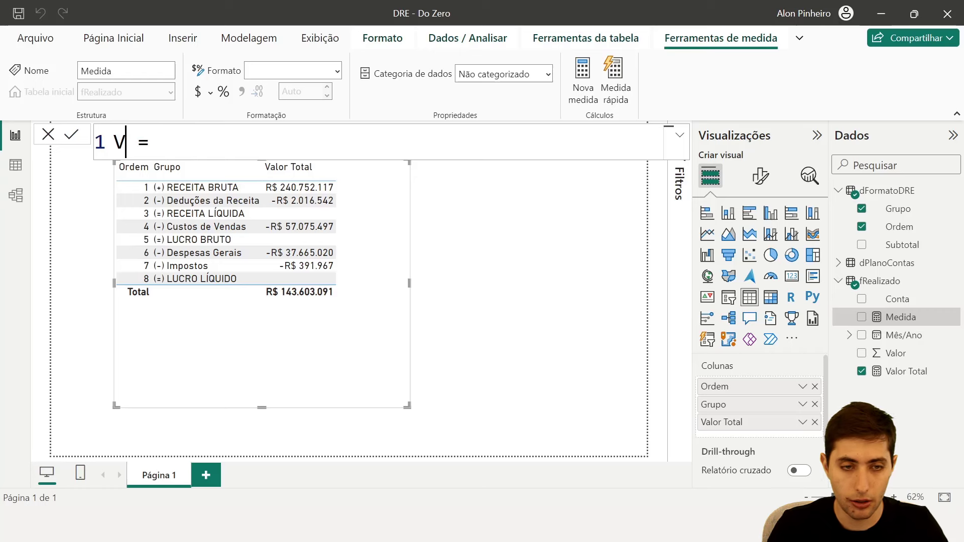
type("m")
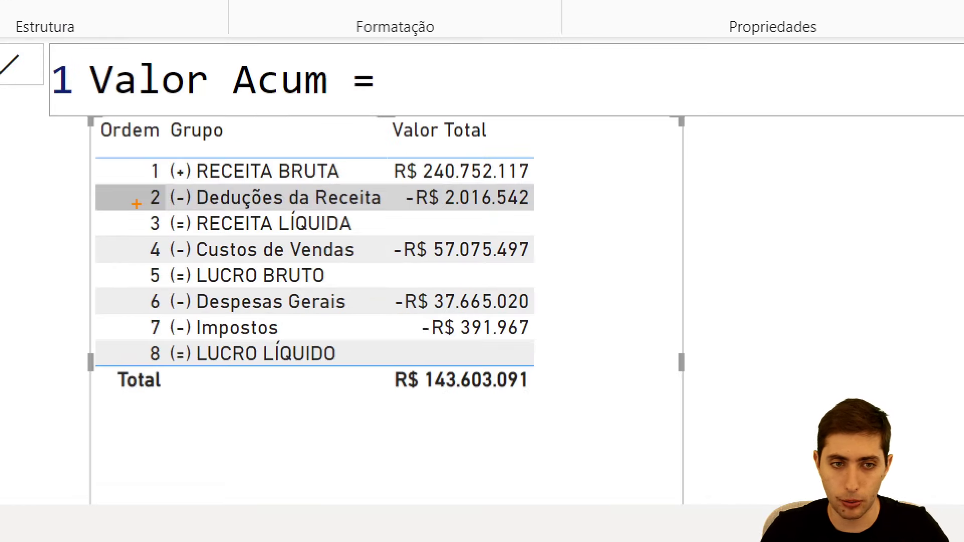
left_click_drag(84, 179, 576, 227)
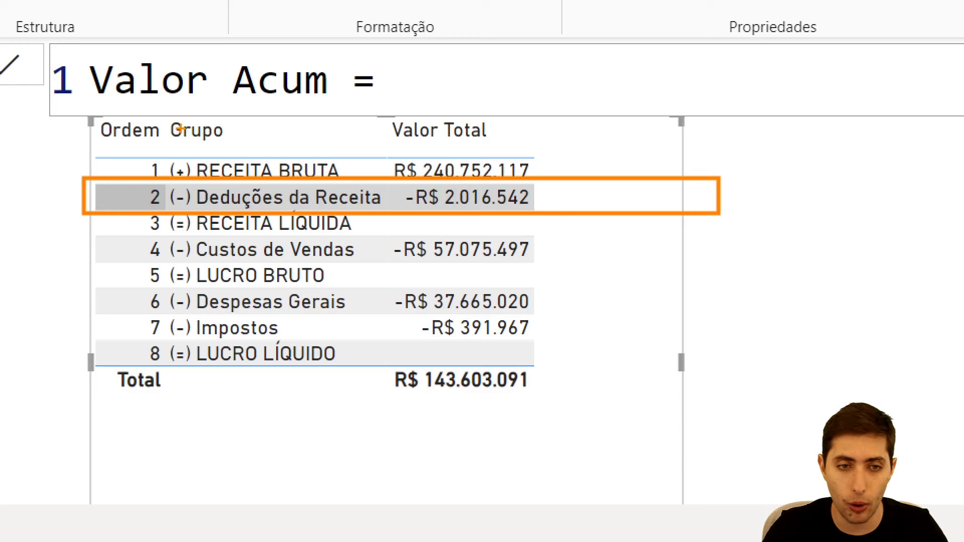
left_click_drag(219, 225, 66, 285)
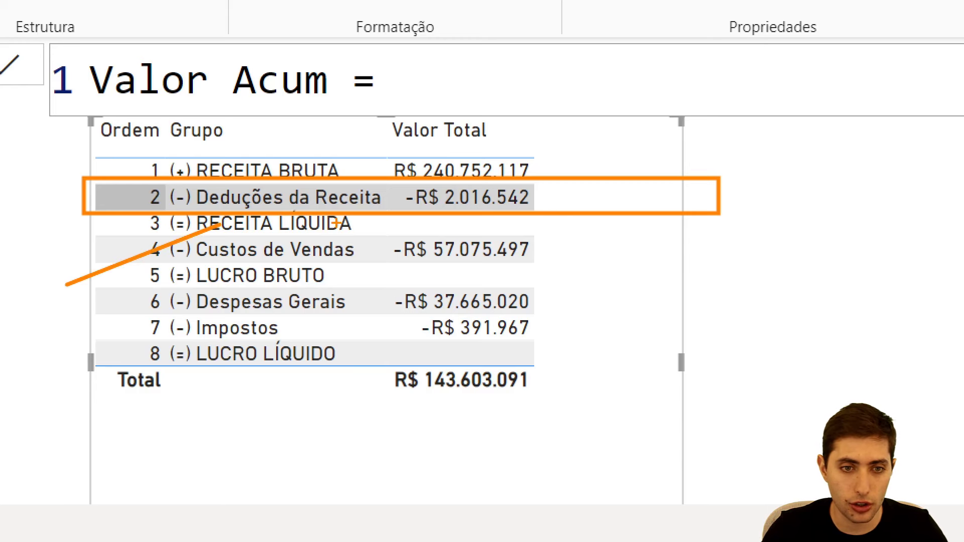
left_click_drag(329, 223, 75, 315)
left_click_drag(352, 242, 70, 372)
left_click_drag(447, 246, 122, 386)
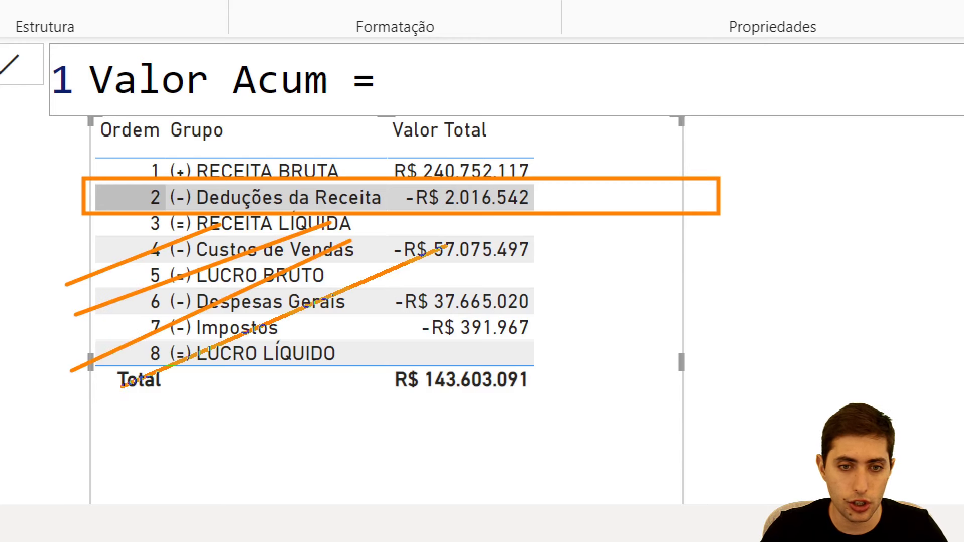
left_click_drag(550, 250, 206, 419)
left_click_drag(143, 169, 527, 166)
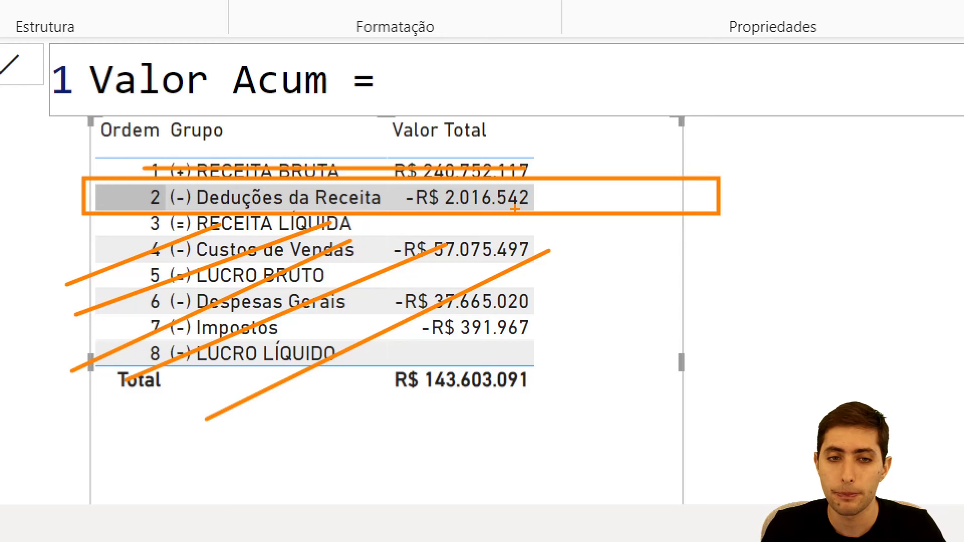
key("ctrl+z")
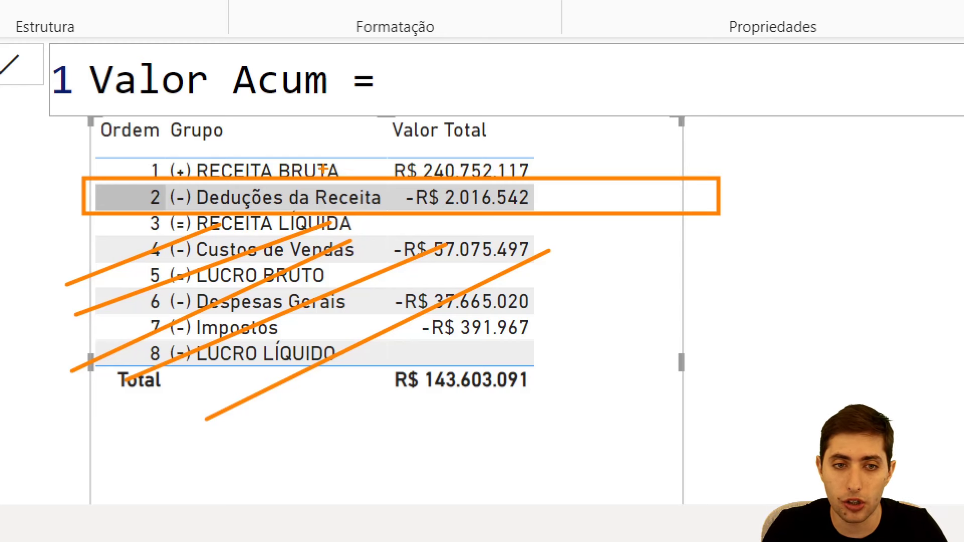
key("ctrl+z")
key("ctrl+z")
key("ctrl+z")
key("ctrl+z")
key("ctrl+z")
key("ctrl+z")
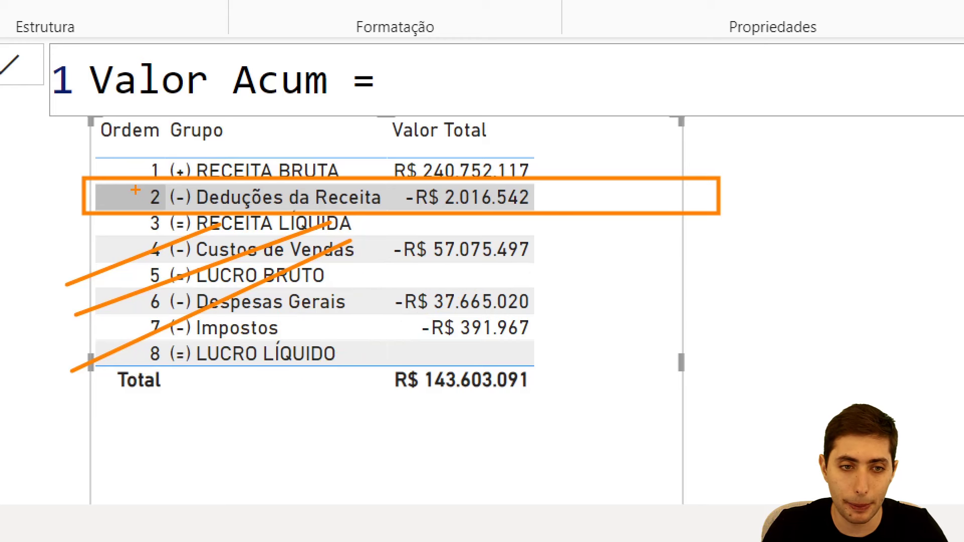
mouse_move(92, 206)
left_mouse_down()
mouse_move(394, 183)
mouse_move(540, 158)
left_mouse_up()
key("ctrl+z")
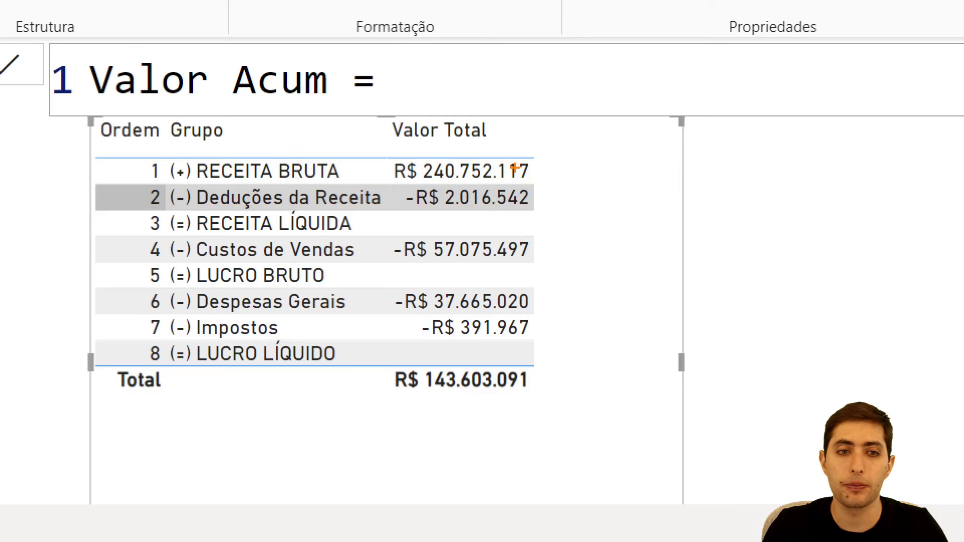
left_click_drag(82, 184, 548, 211)
key("ctrl+z")
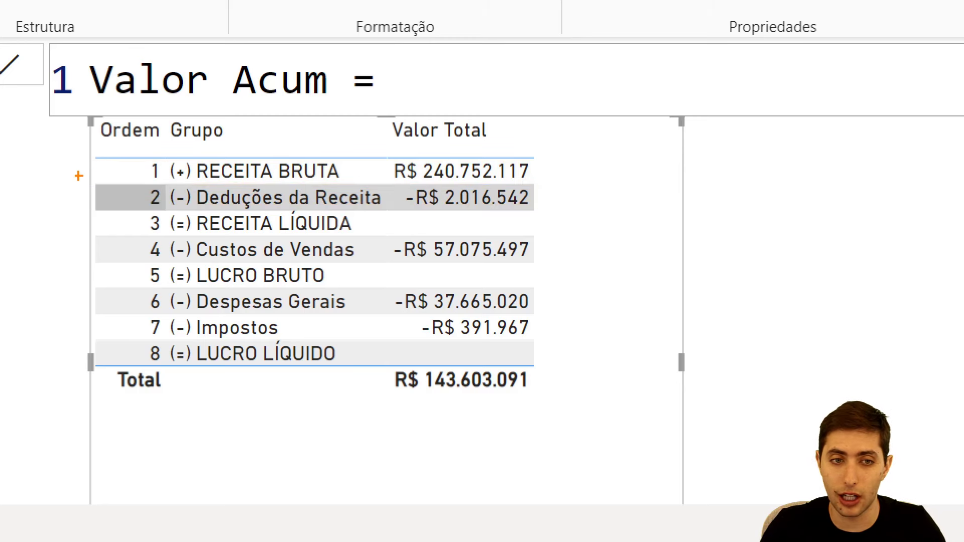
left_click_drag(75, 185, 603, 211)
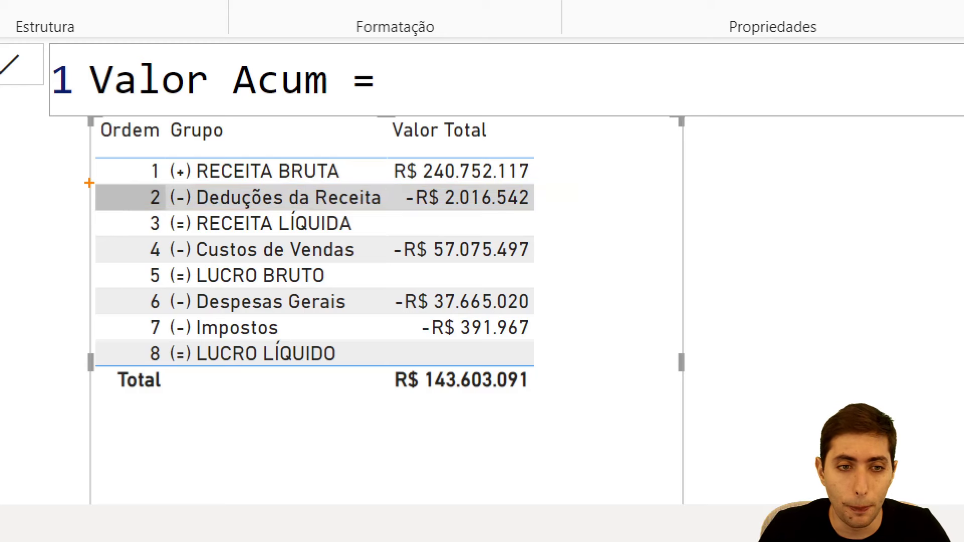
left_click_drag(89, 183, 685, 207)
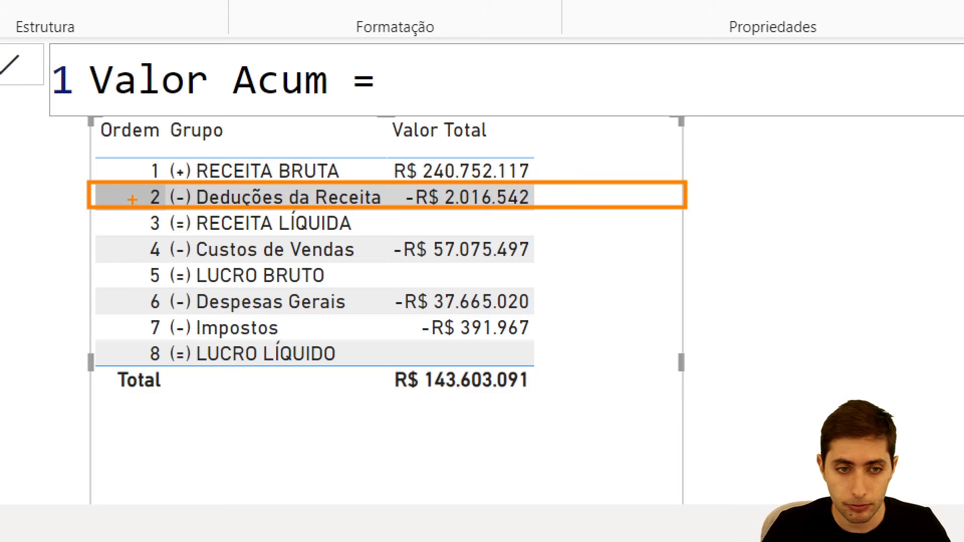
mouse_move(93, 191)
left_mouse_down()
mouse_move(45, 183)
mouse_move(93, 191)
left_mouse_up()
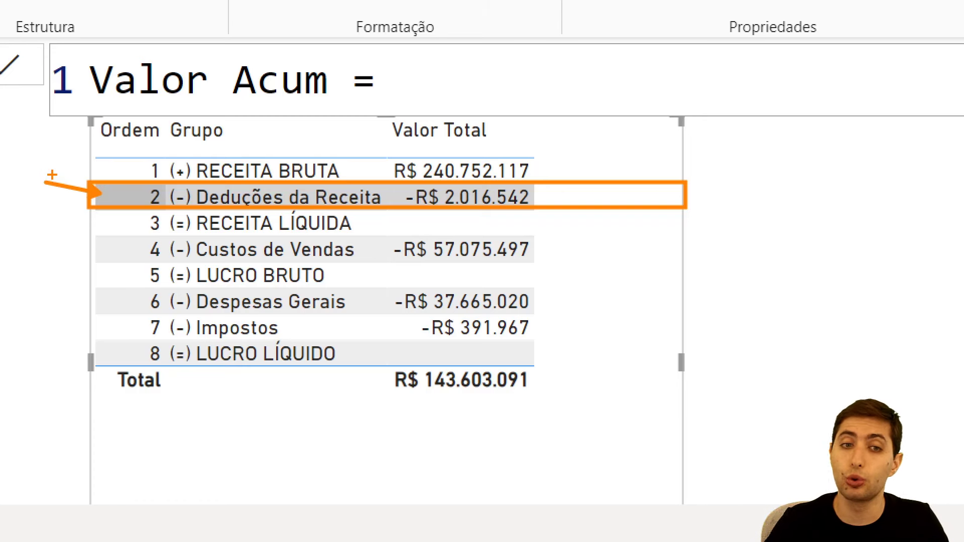
key("ctrl+z")
key("ctrl+z")
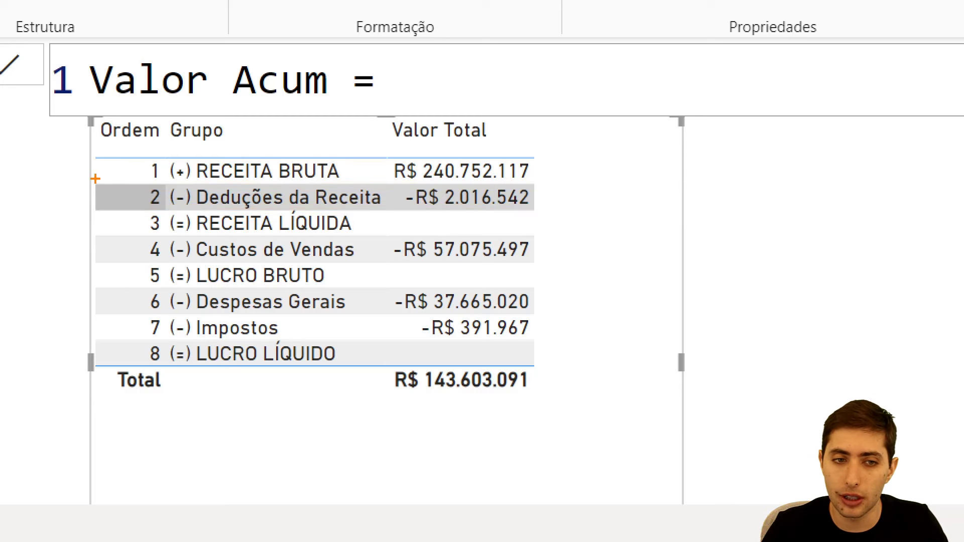
mouse_move(92, 206)
left_mouse_down()
mouse_move(619, 161)
mouse_move(606, 157)
left_mouse_up()
key("ctrl+z")
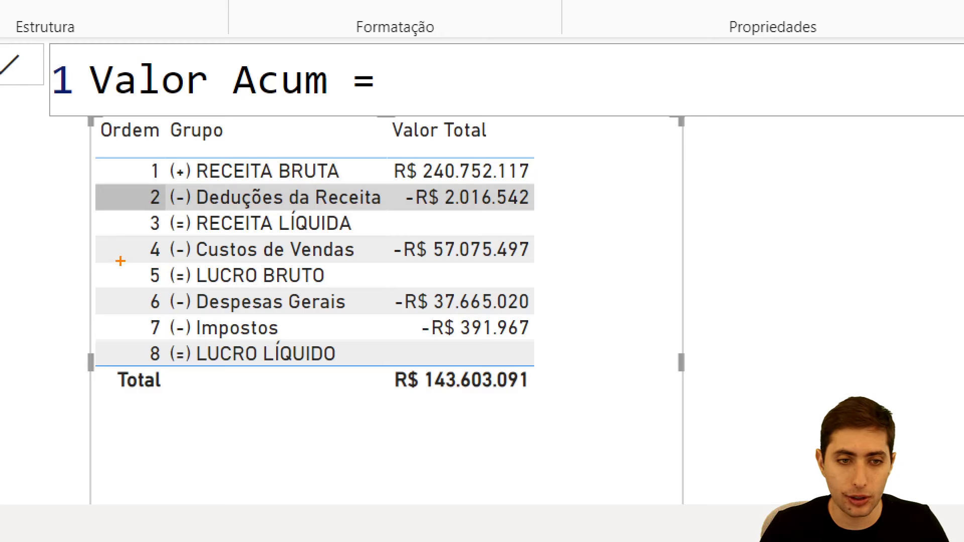
mouse_move(85, 261)
left_mouse_down()
mouse_move(577, 285)
mouse_move(602, 295)
left_mouse_up()
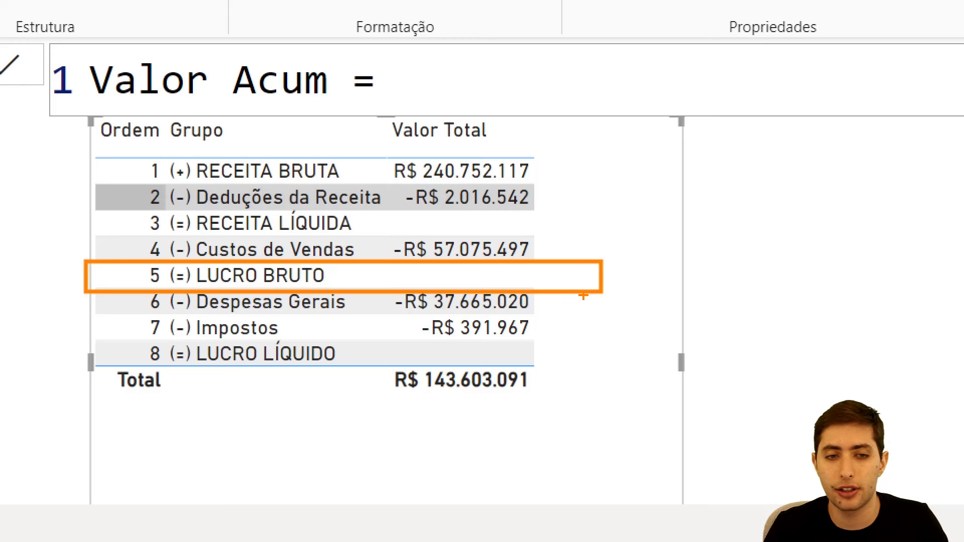
key("ctrl+z")
mouse_move(95, 287)
left_mouse_down()
mouse_move(546, 193)
mouse_move(573, 152)
mouse_move(552, 152)
left_mouse_up()
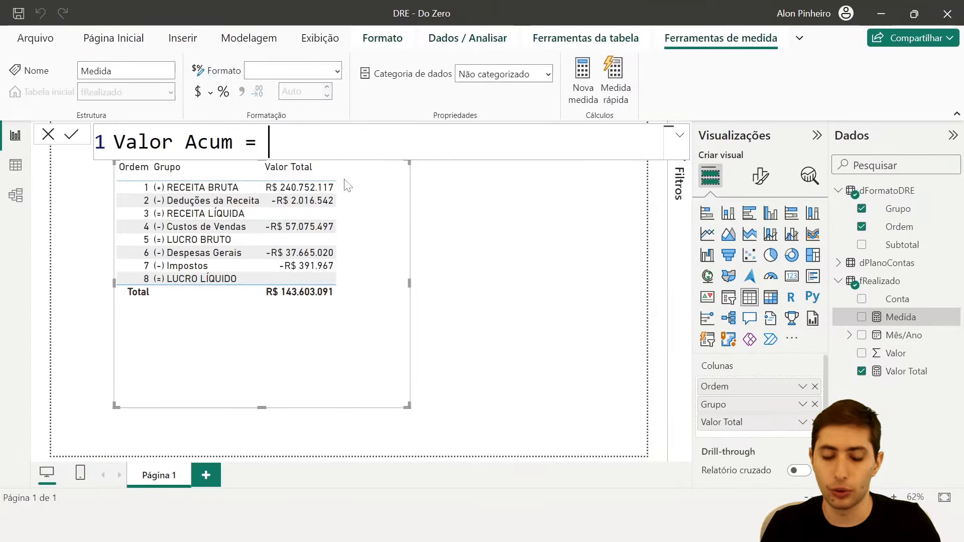
Begin the Valor Acum formula with an open CALCULATE function
type("calcu")
key("Tab")
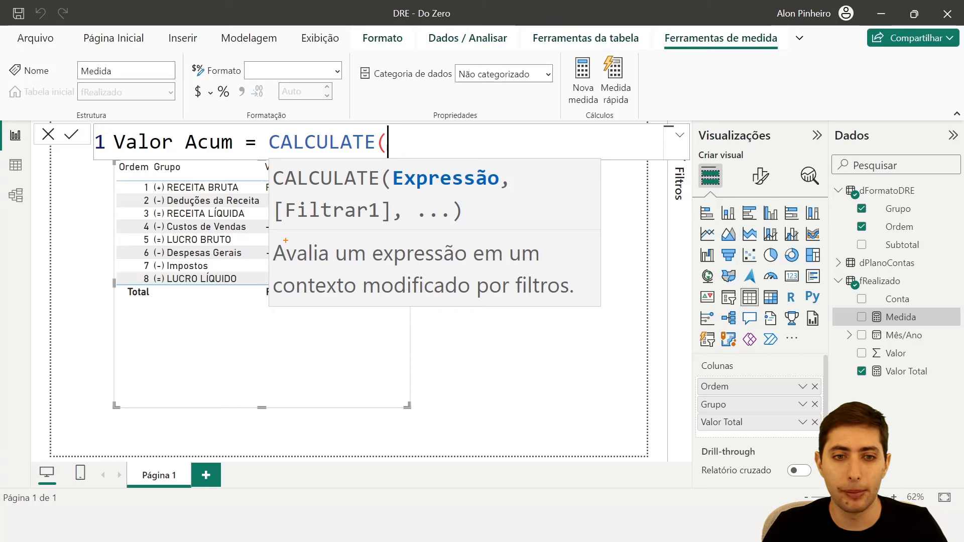
left_click_drag(270, 234, 470, 274)
key("e")
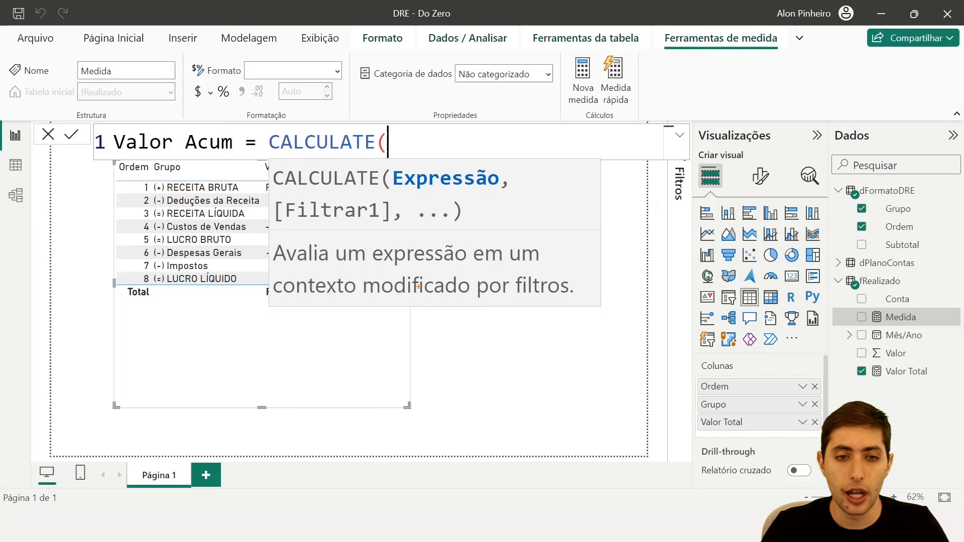
left_click_drag(265, 270, 584, 308)
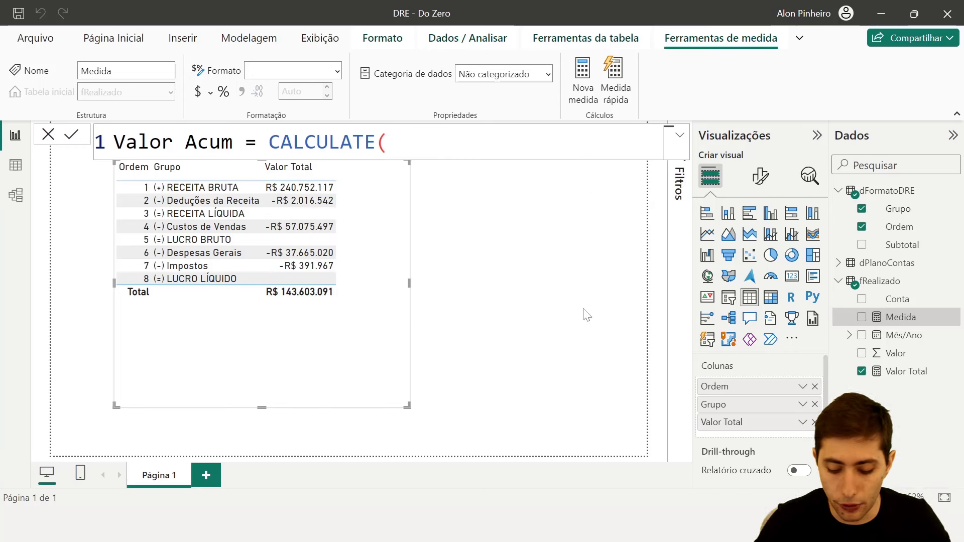
key("BackSpace")
type("(")
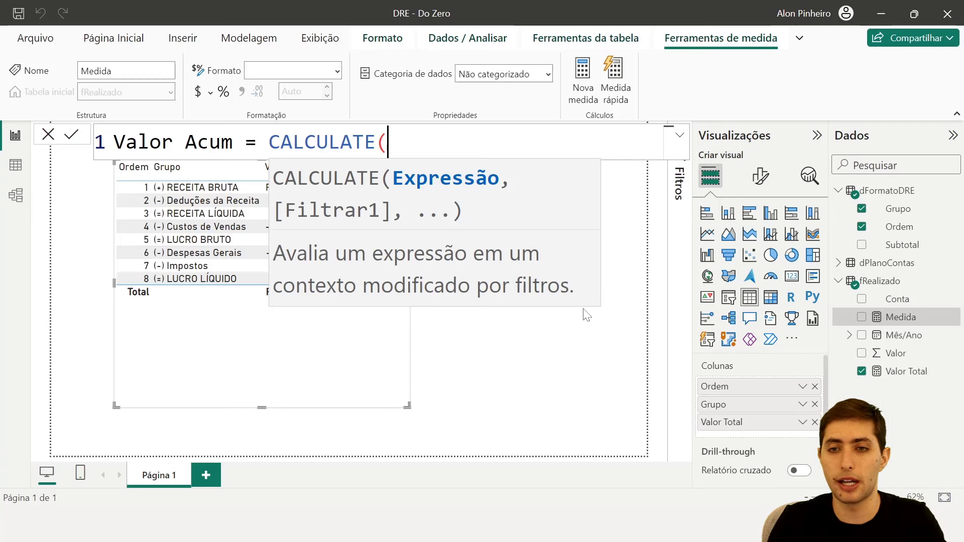
key("shift+Return")
key("BackSpace")
key("BackSpace")
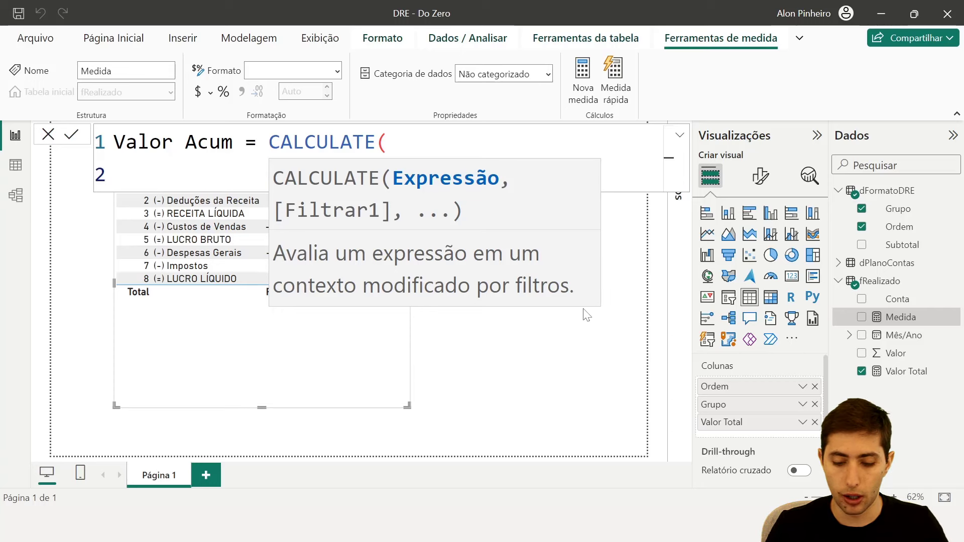
type("sum")
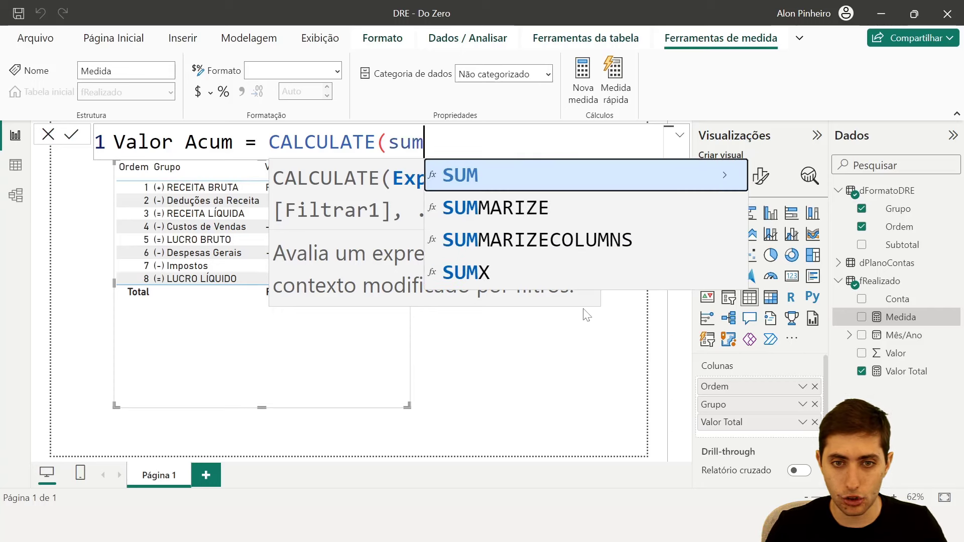
key("Tab")
type("valor")
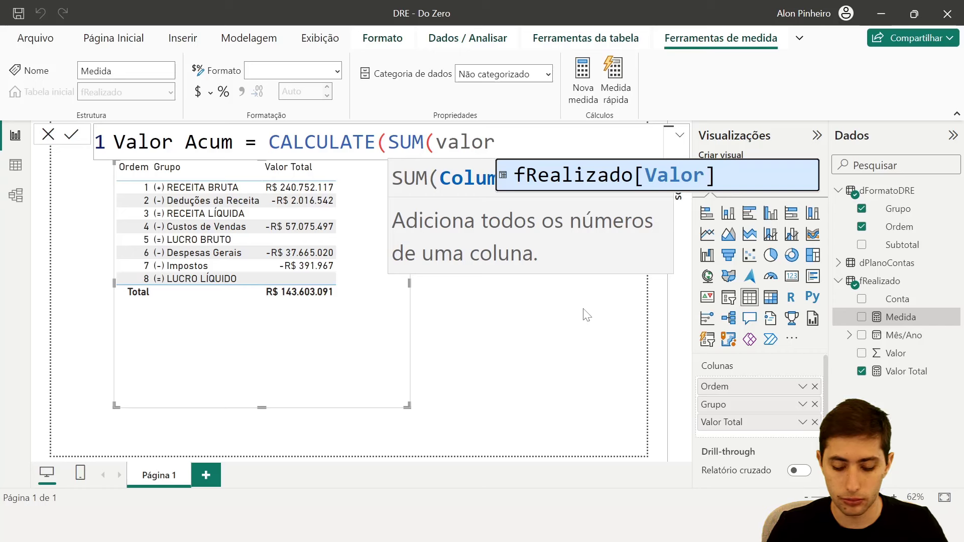
key("BackSpace")
key("BackSpace")
key("BackSpace")
key("BackSpace")
key("BackSpace")
key("BackSpace")
key("BackSpace")
key("BackSpace")
key("BackSpace")
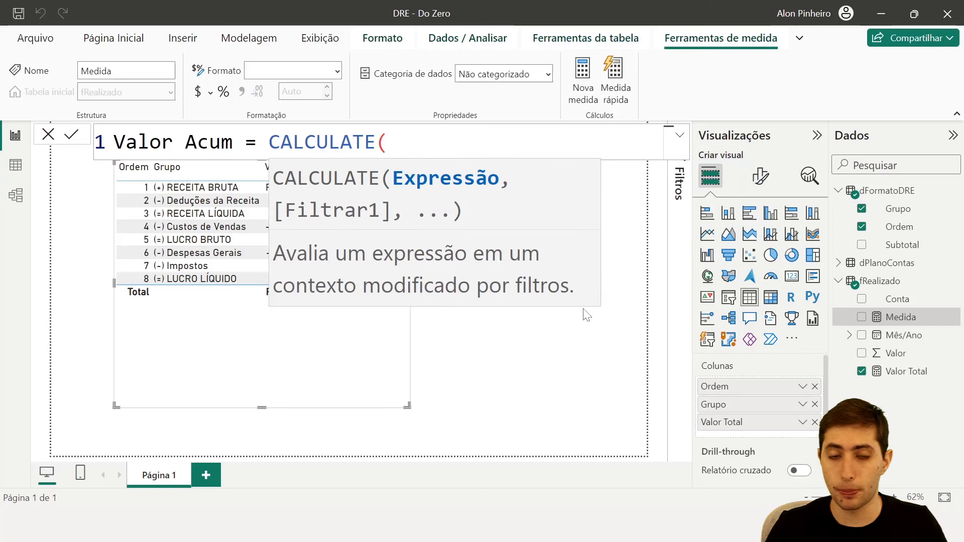
Add sum(fRealizado[Valor]) on a new line as the CALCULATE expression, followed by a comma for the filter argument
key("shift+Return")
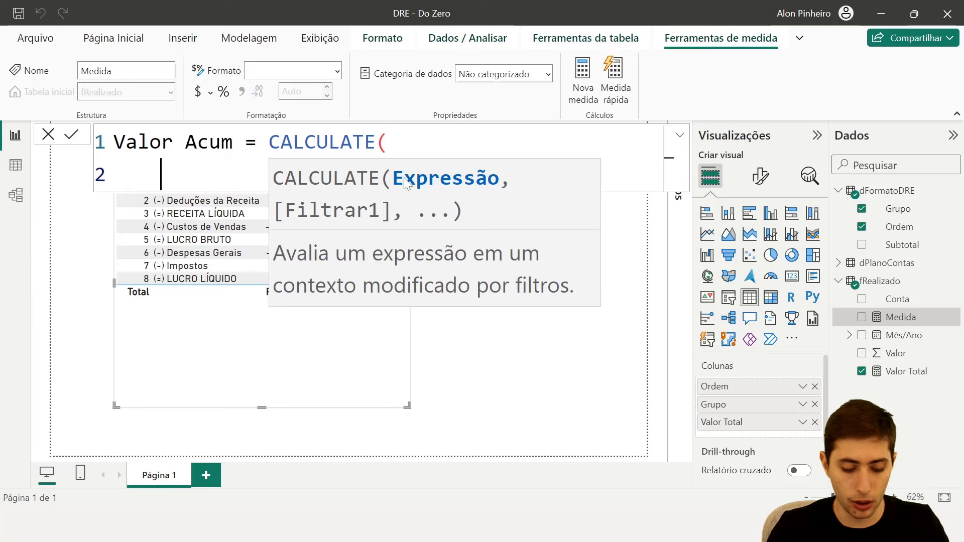
type("sum")
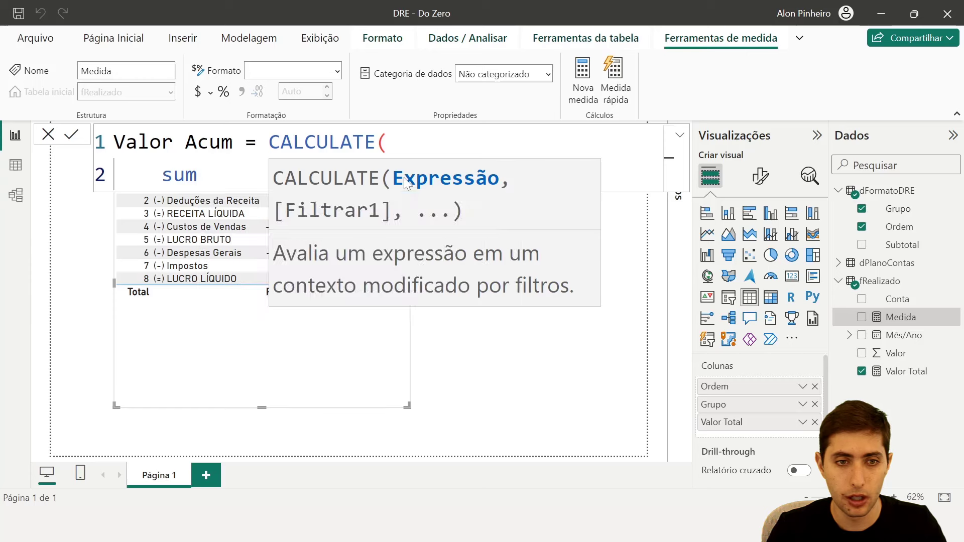
type("(valo")
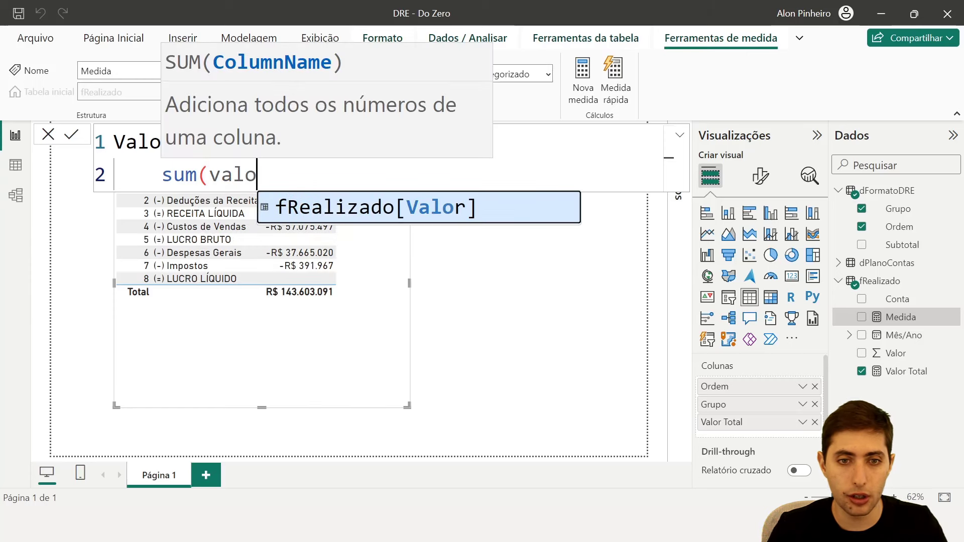
key("Tab")
type(")")
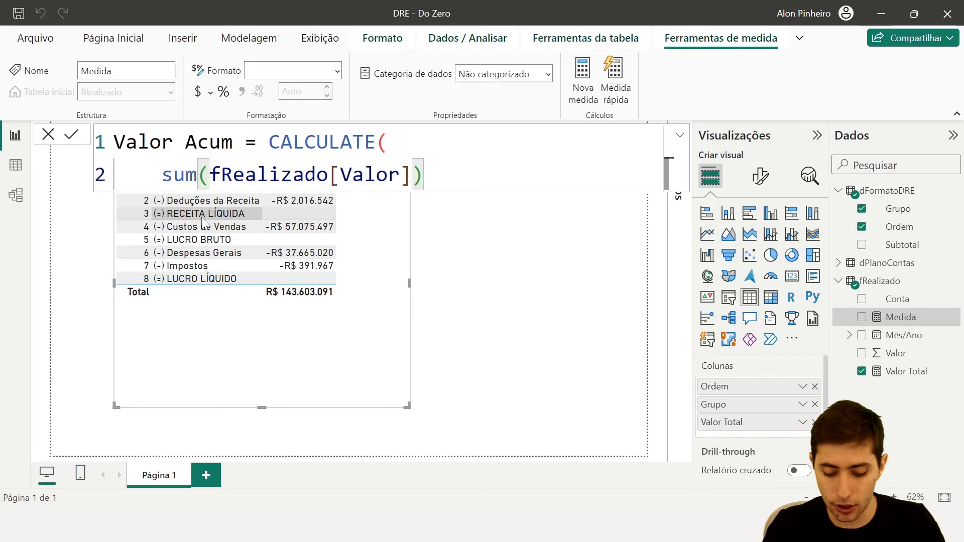
type(",")
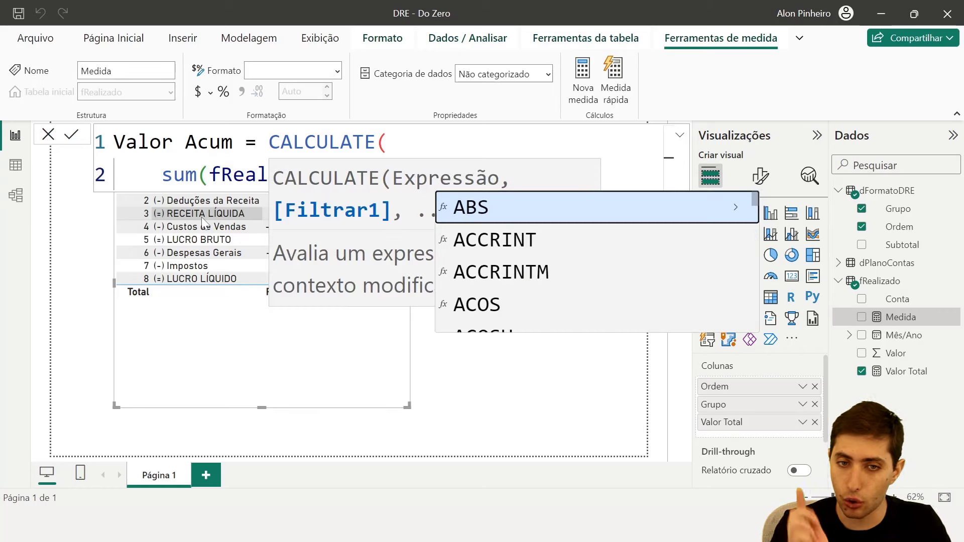
key("Escape")
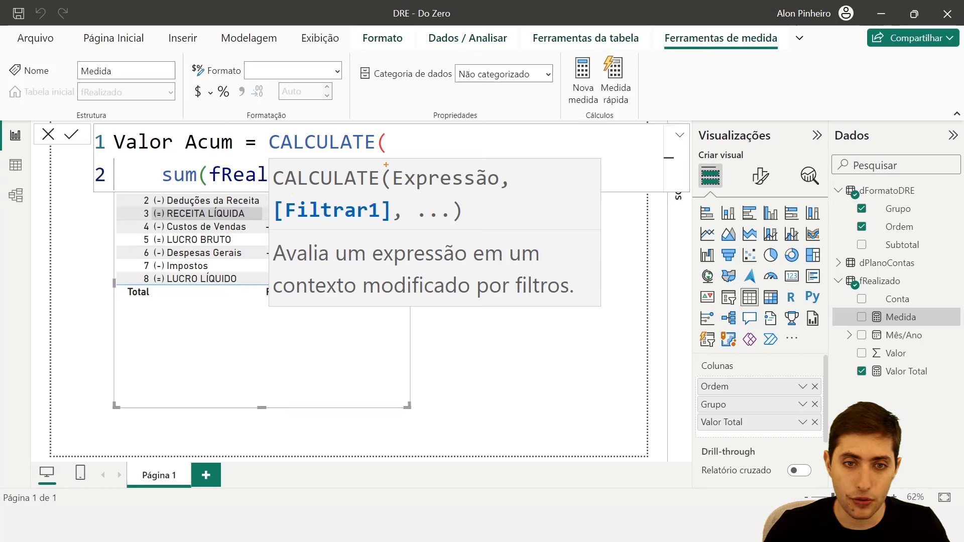
mouse_move(387, 164)
left_mouse_down()
mouse_move(512, 187)
mouse_move(502, 190)
left_mouse_up()
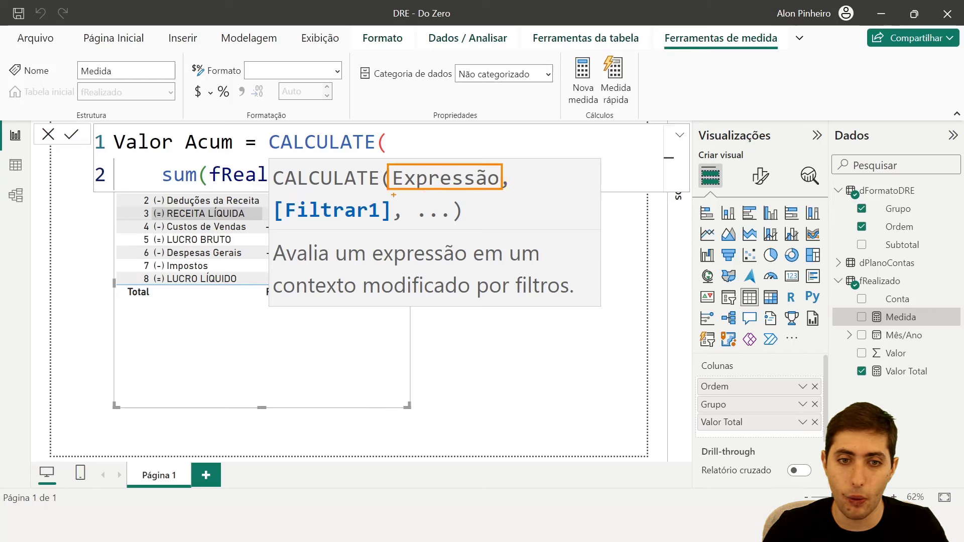
left_click_drag(268, 199, 395, 226)
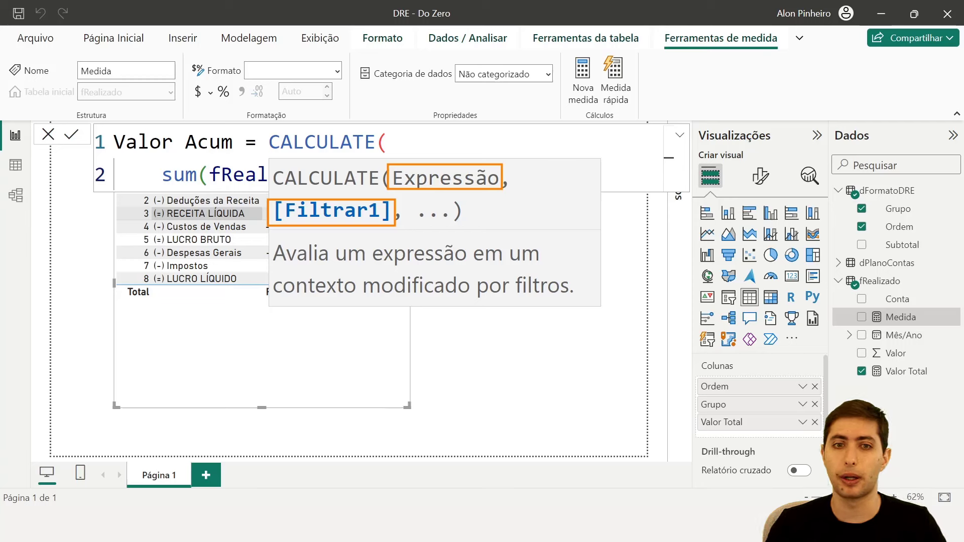
key("Escape")
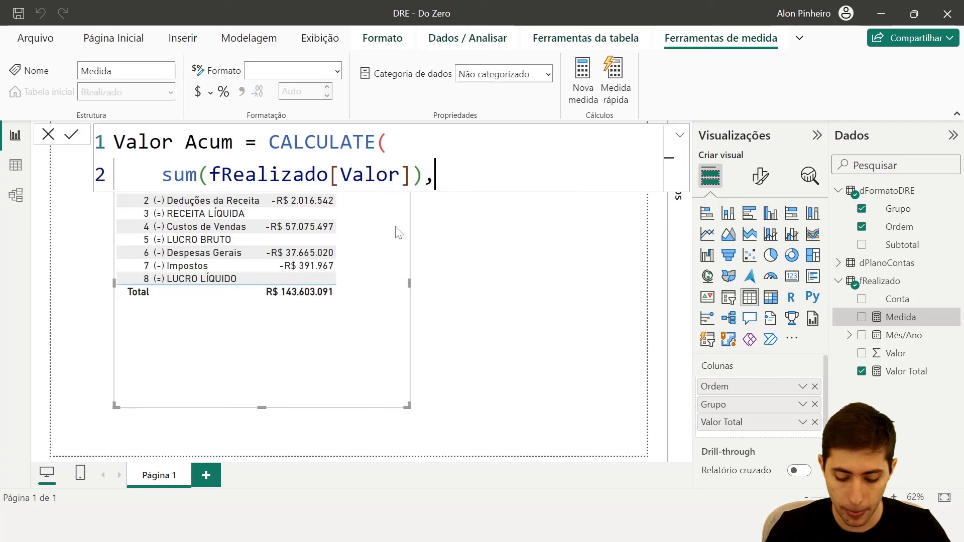
Open a FILTER function on the third formula line as CALCULATE's filter argument, and start an indented line for its table
key("shift+Return")
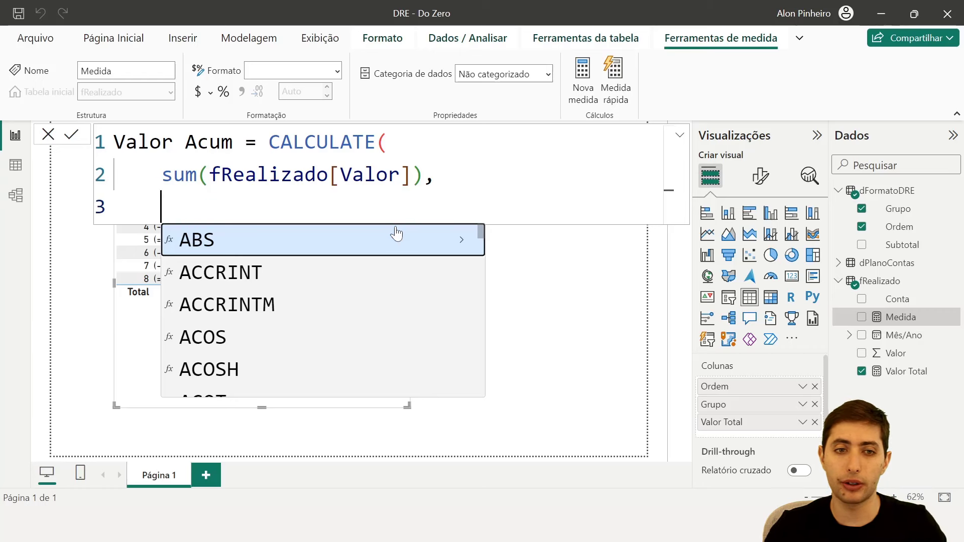
type("filter")
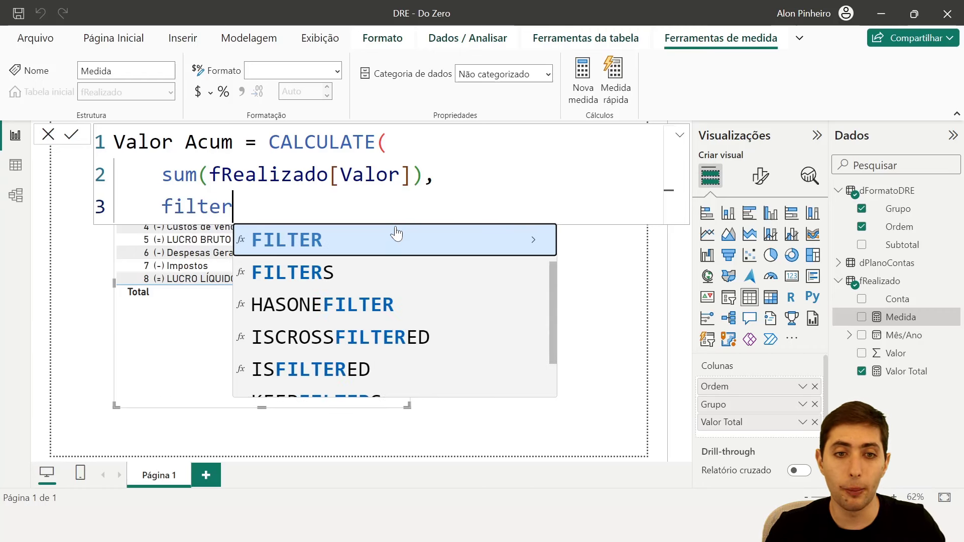
key("Tab")
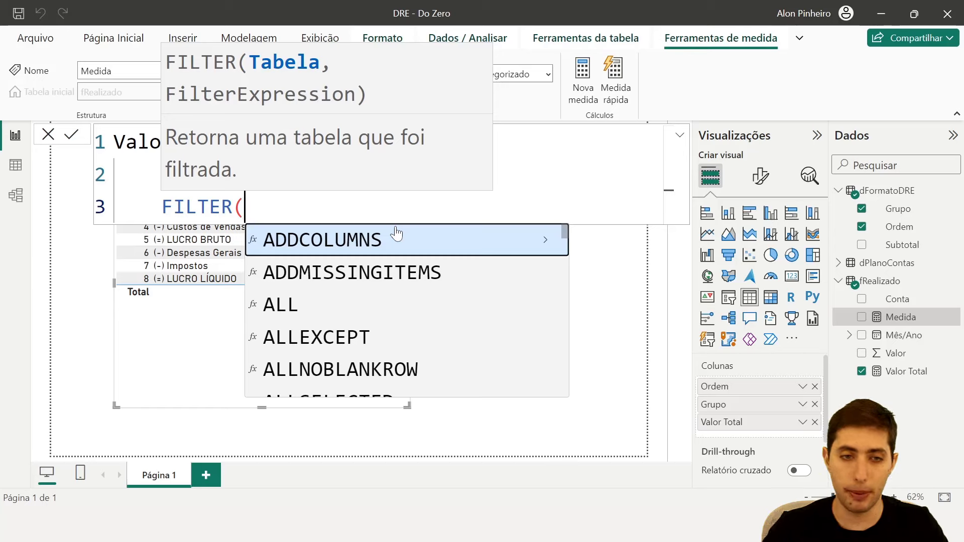
key("Escape")
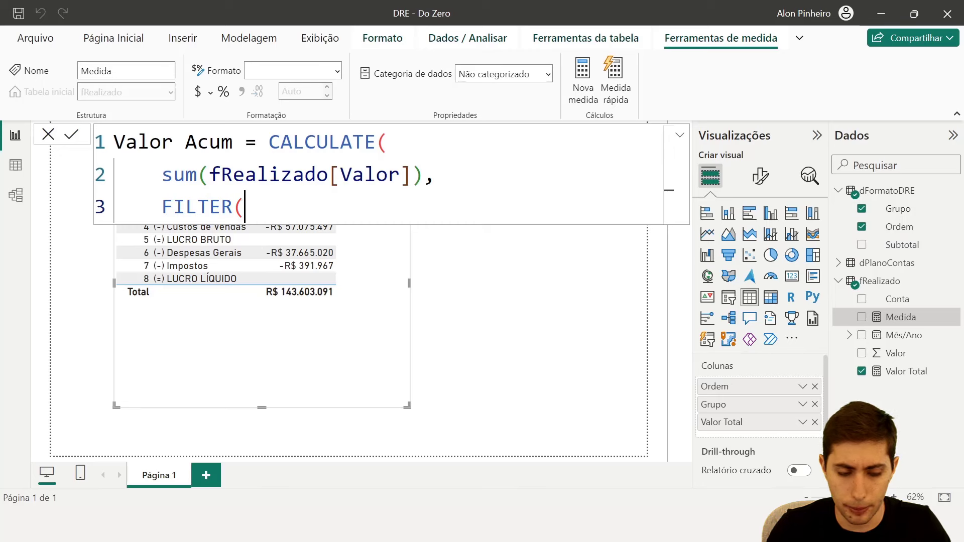
key("shift+Return")
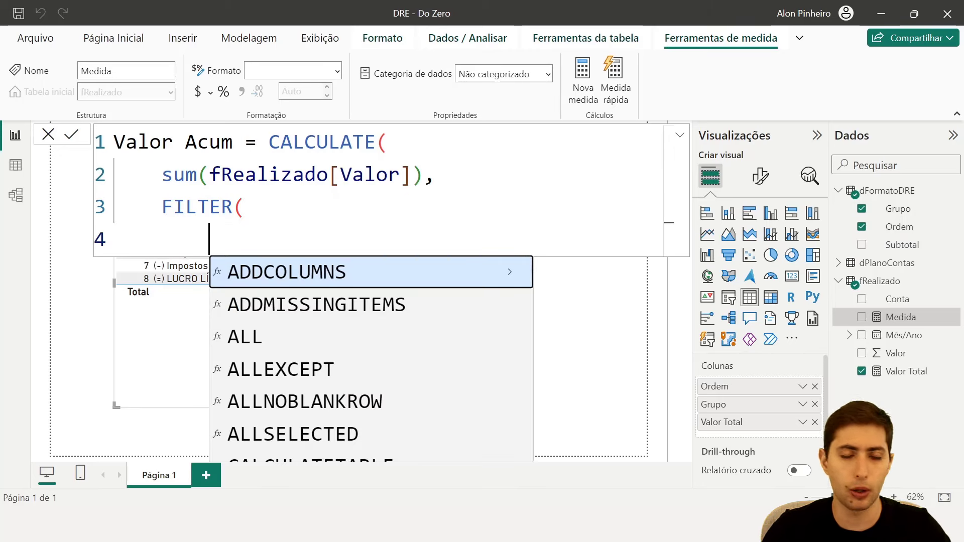
key("Escape")
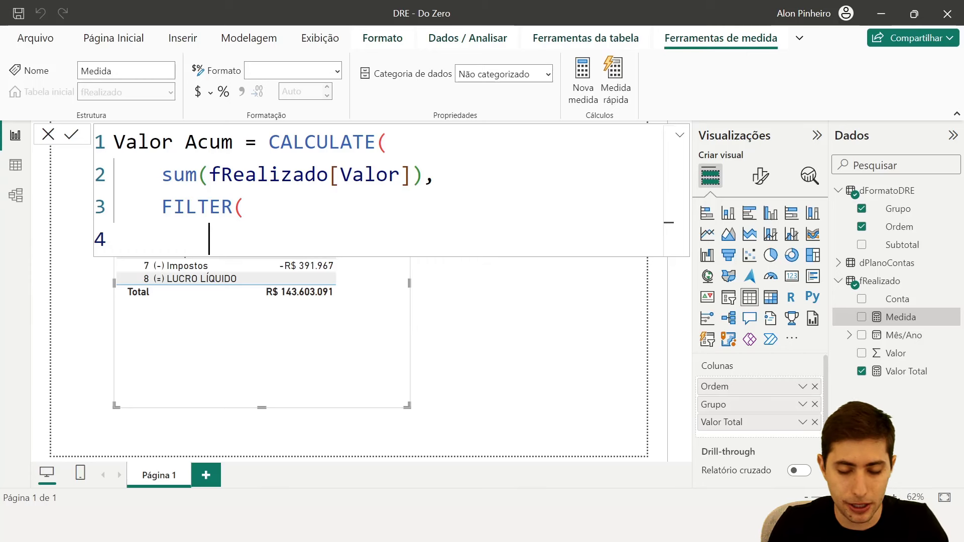
type("dform")
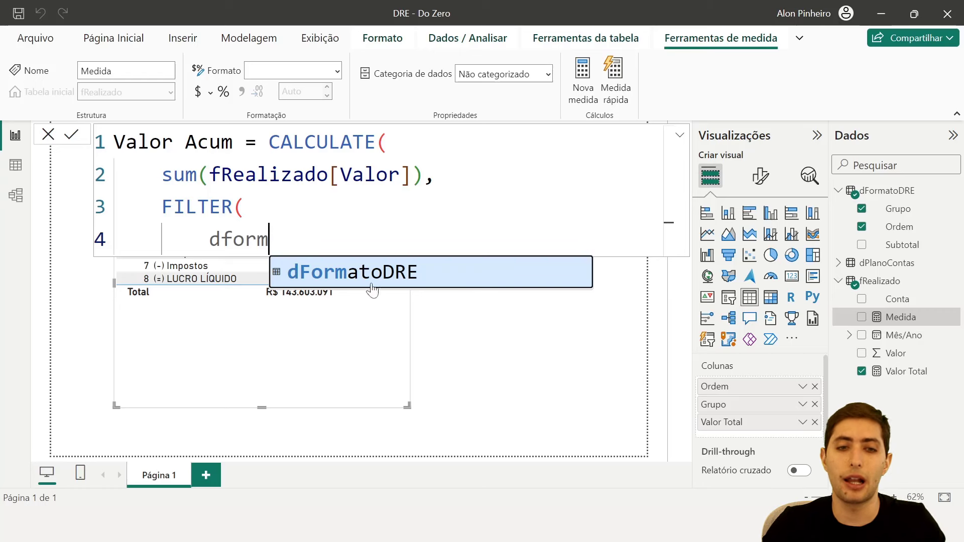
left_click(330, 279)
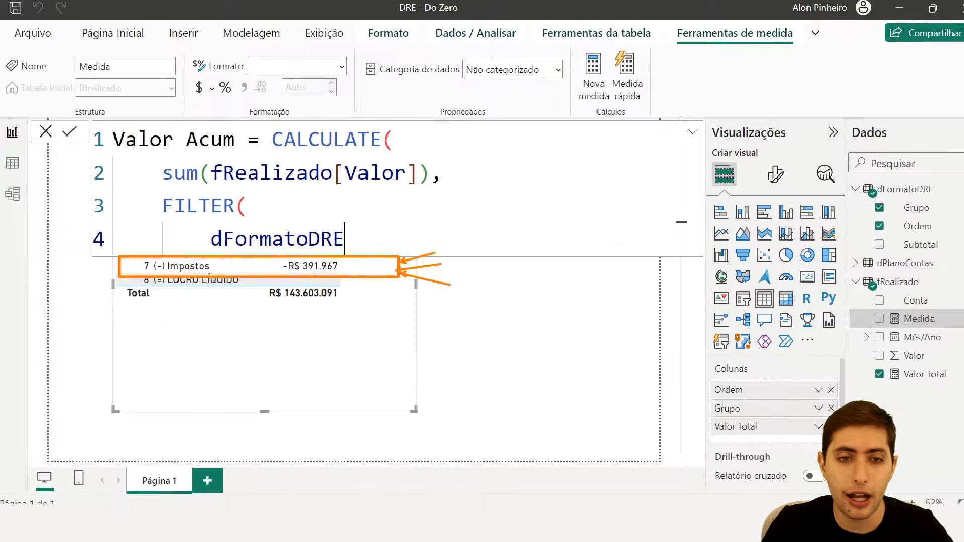
double_click(427, 229)
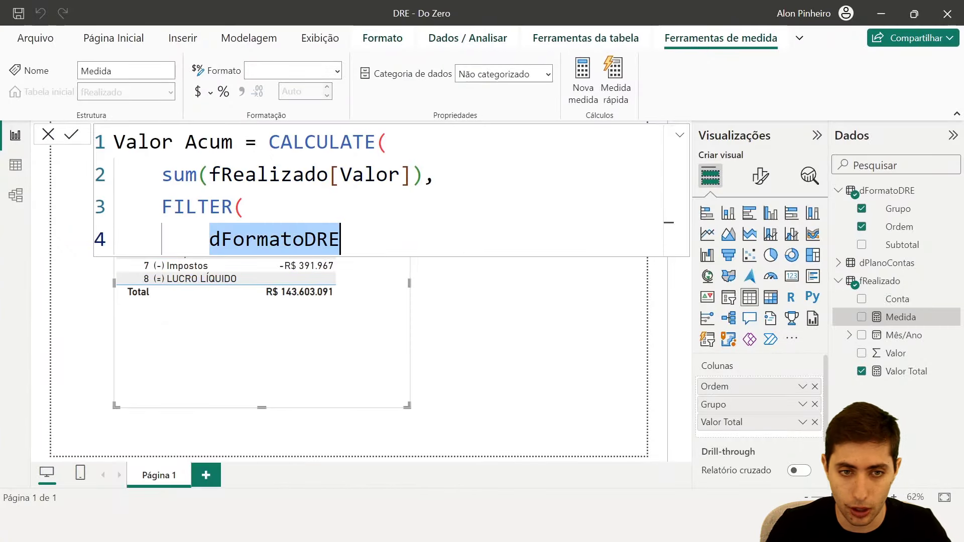
key("BackSpace")
Replace the plain dFormatoDRE table in the FILTER function with ALL(dFormatoDRE)
type("all")
key("Tab")
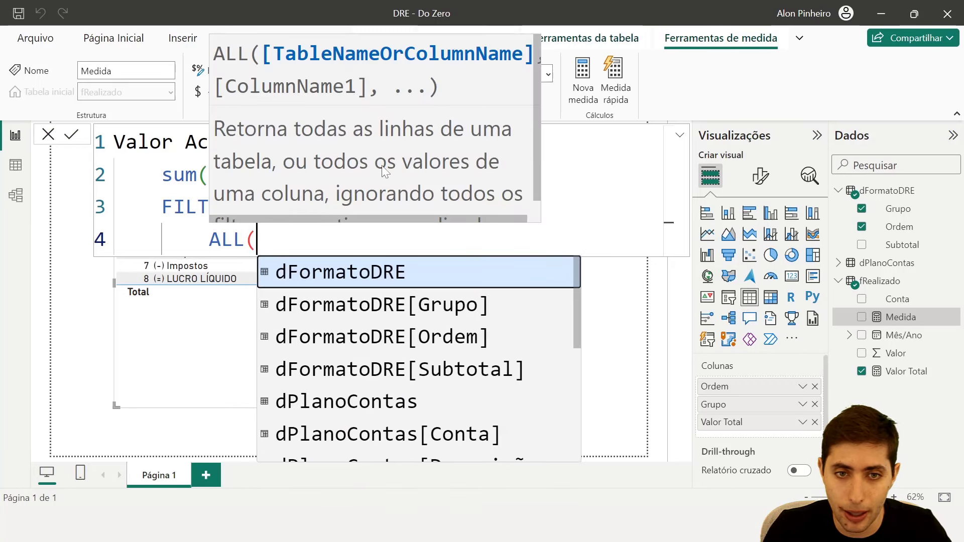
scroll(396, 176, "down", 1)
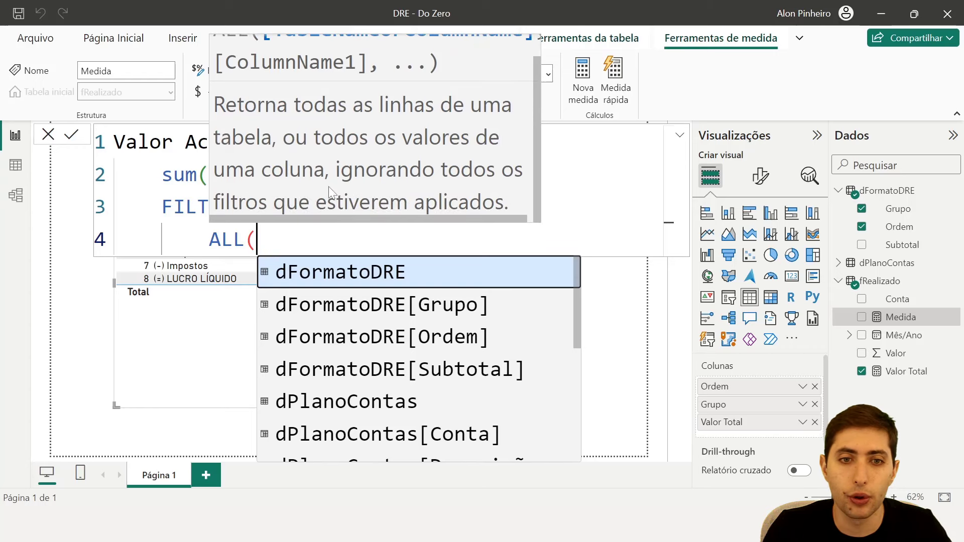
key("Escape")
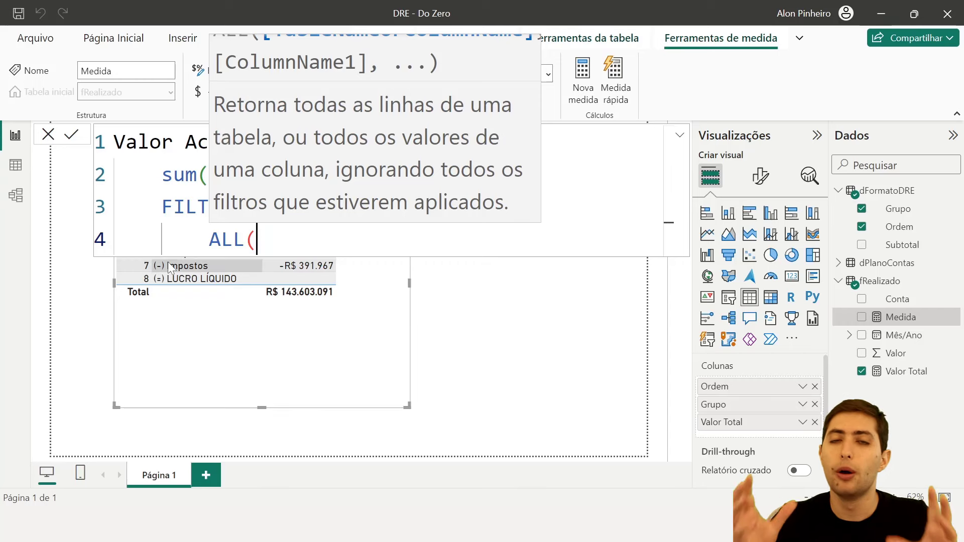
left_click(233, 239)
double_click(233, 240)
left_click(257, 239)
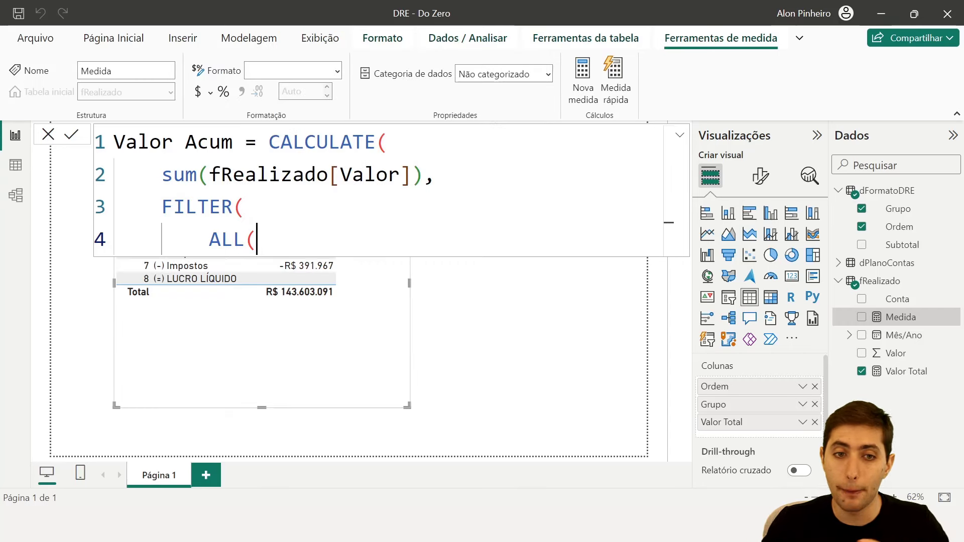
type("f")
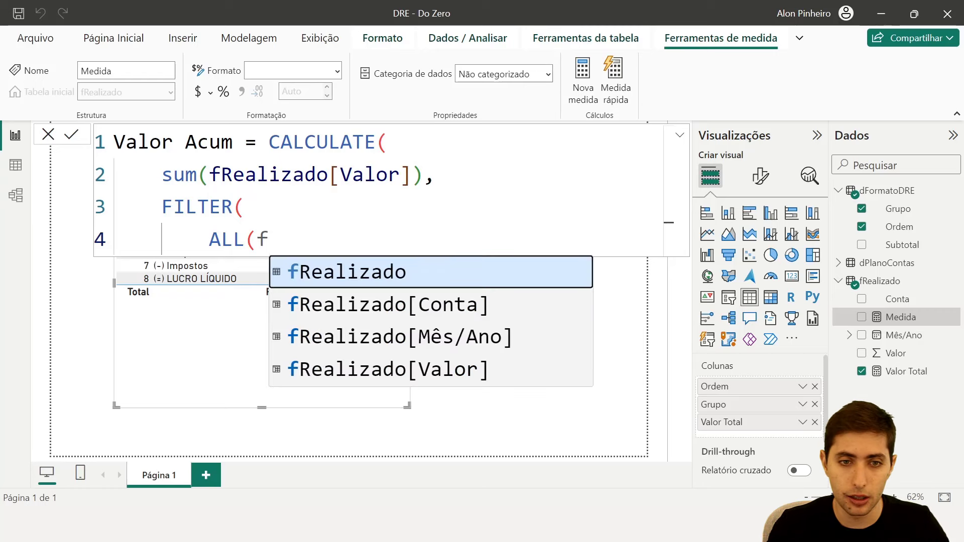
key("BackSpace")
type("df")
key("Tab")
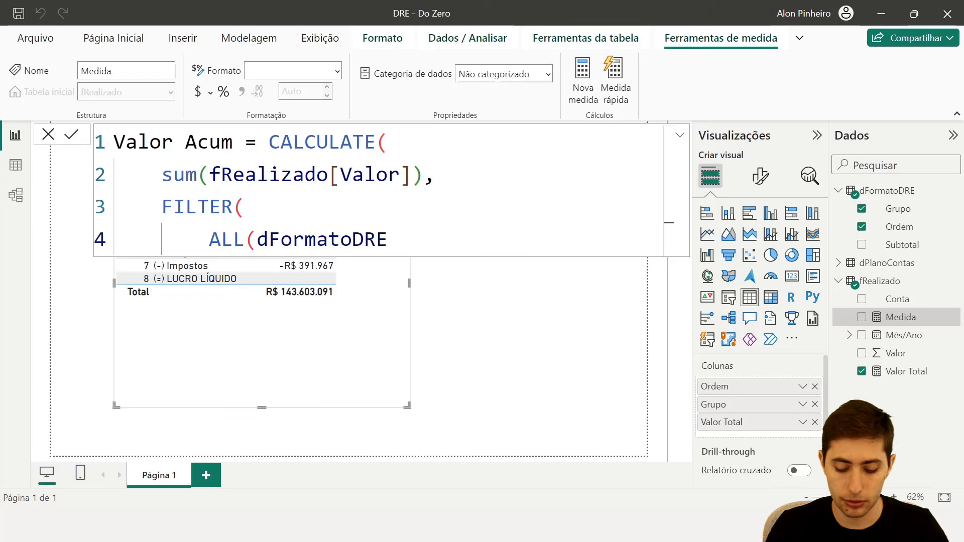
type(")")
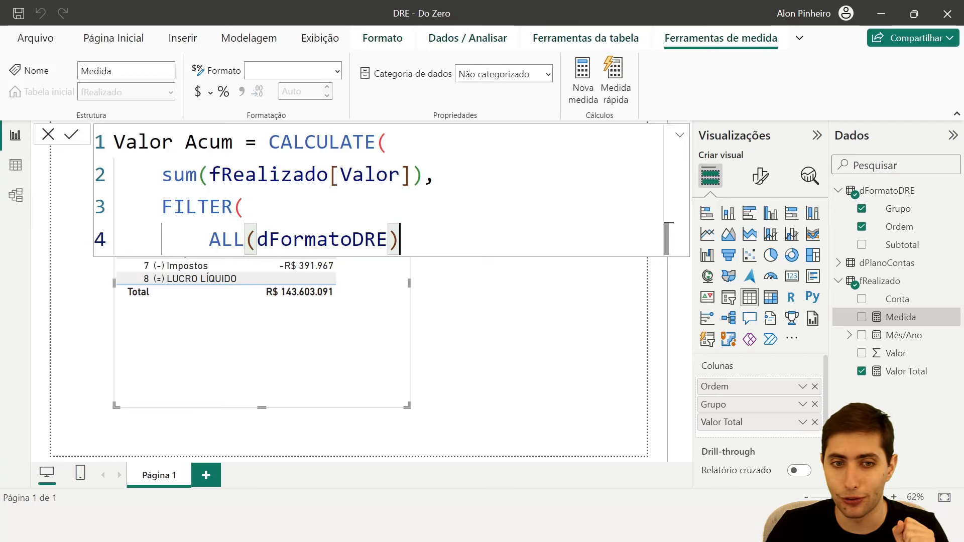
Add a comma after ALL(dFormatoDRE) and start a new indented line for FILTER's expression argument
double_click(198, 206)
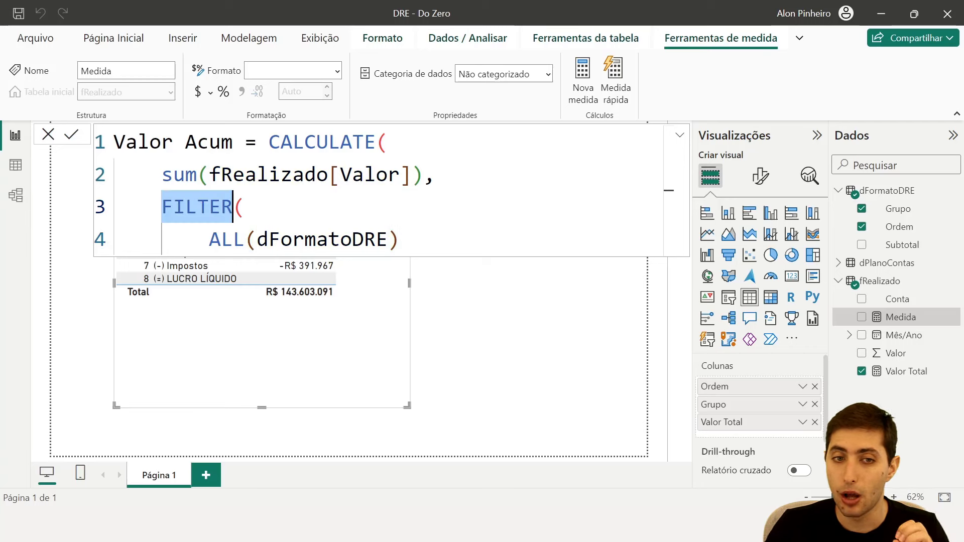
left_click_drag(209, 239, 400, 239)
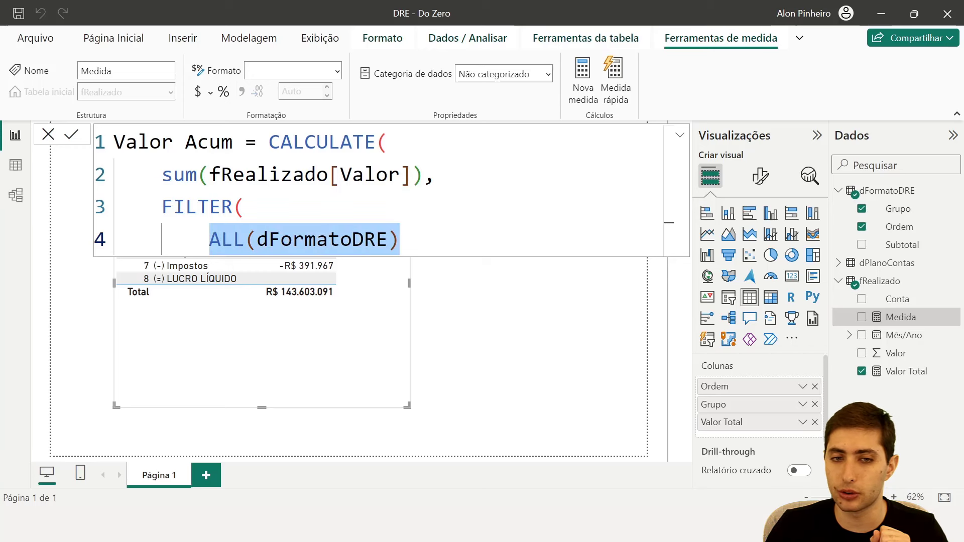
left_click(401, 239)
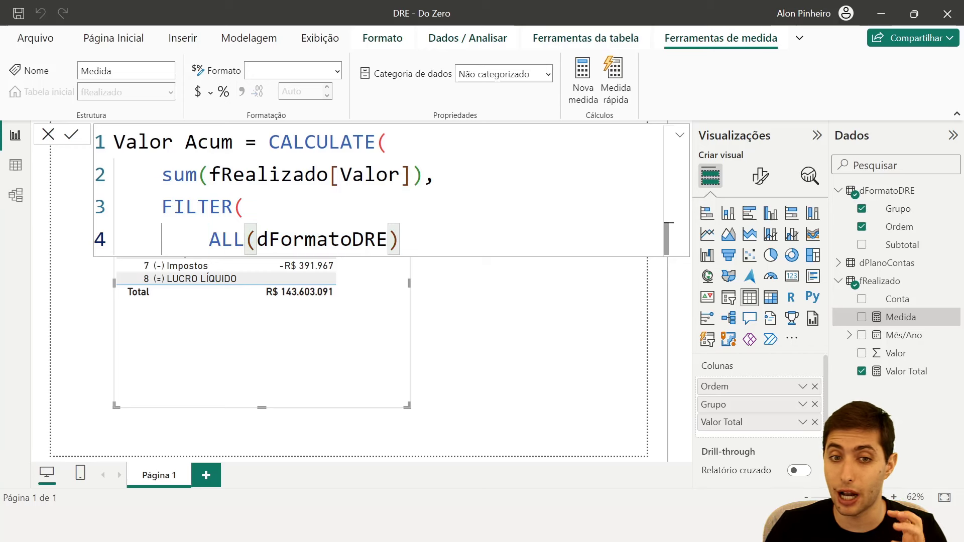
double_click(323, 240)
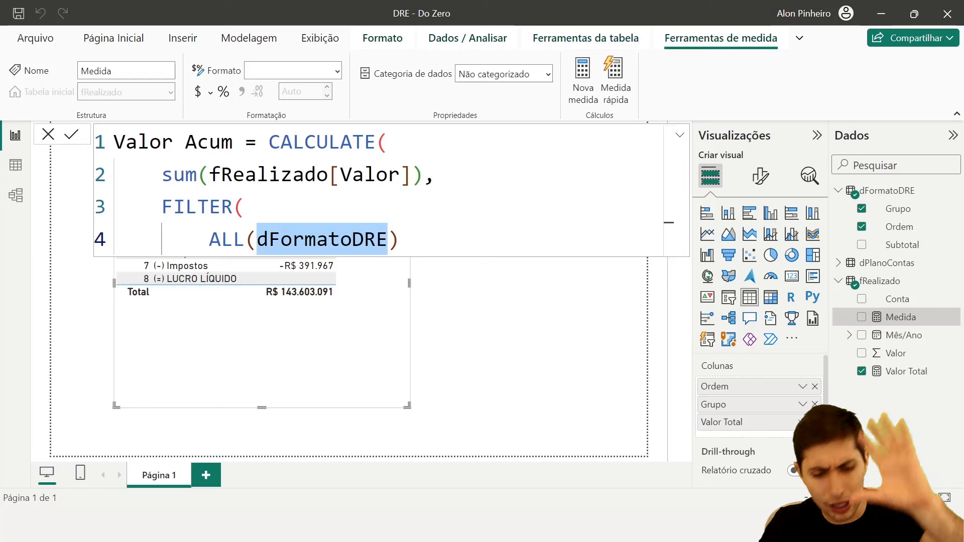
left_click(401, 239)
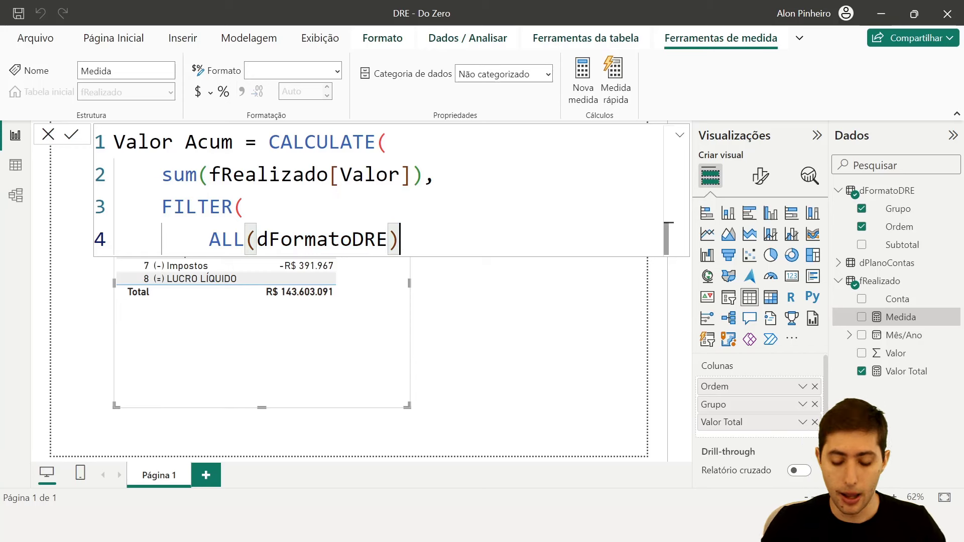
type(",")
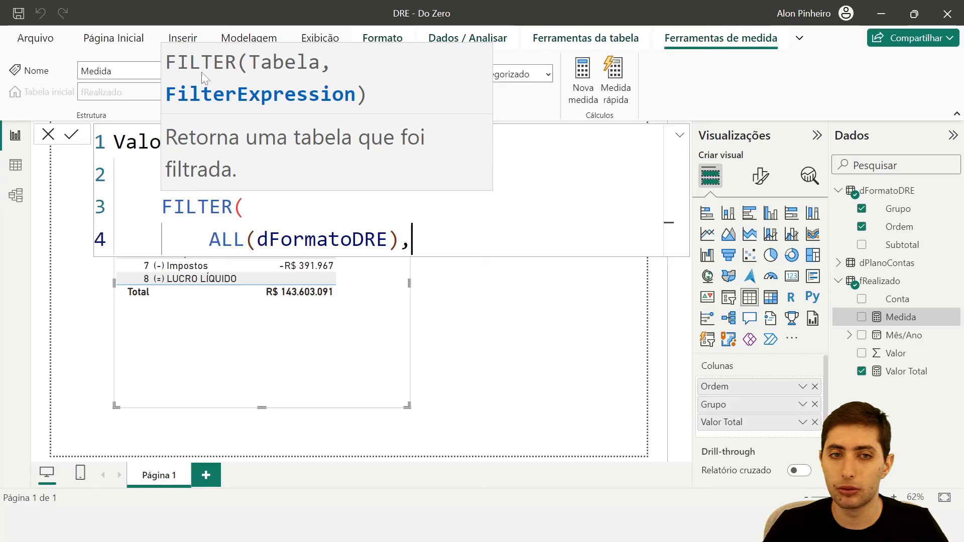
key("shift+Return")
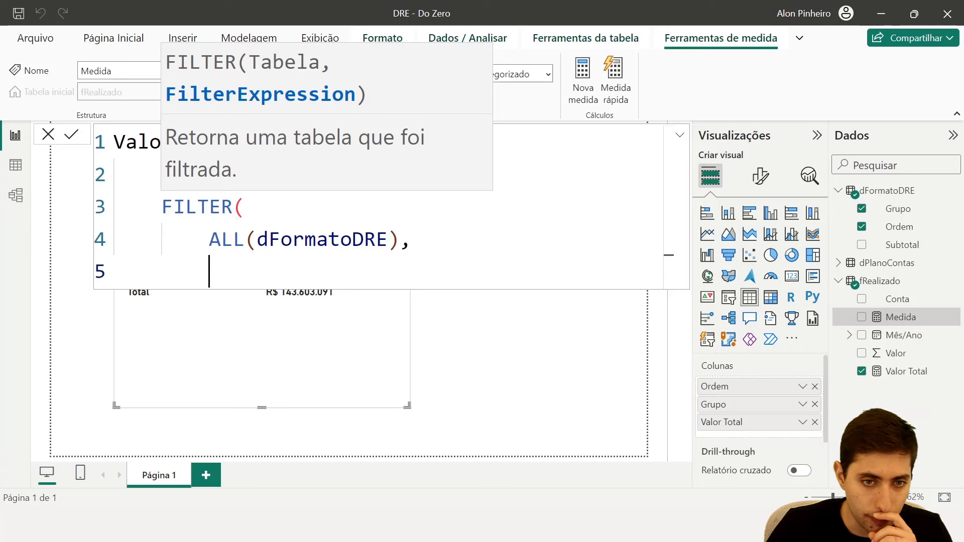
Close the incomplete Valor Acum formula with two parentheses, commit it, and reposition the DRE table lower on the page, clear of the formula
type("))")
key("Return")
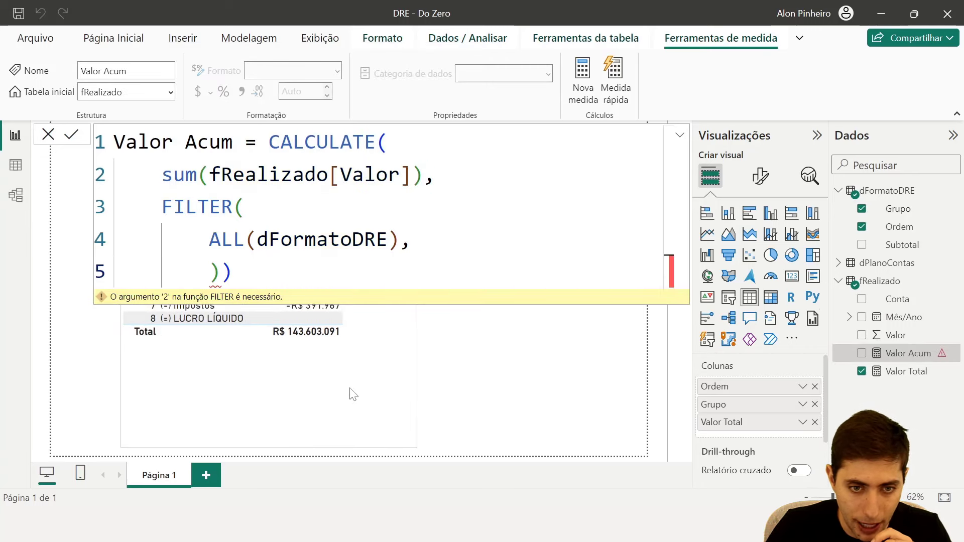
mouse_move(350, 396)
left_mouse_down()
mouse_move(351, 383)
mouse_move(343, 384)
left_mouse_up()
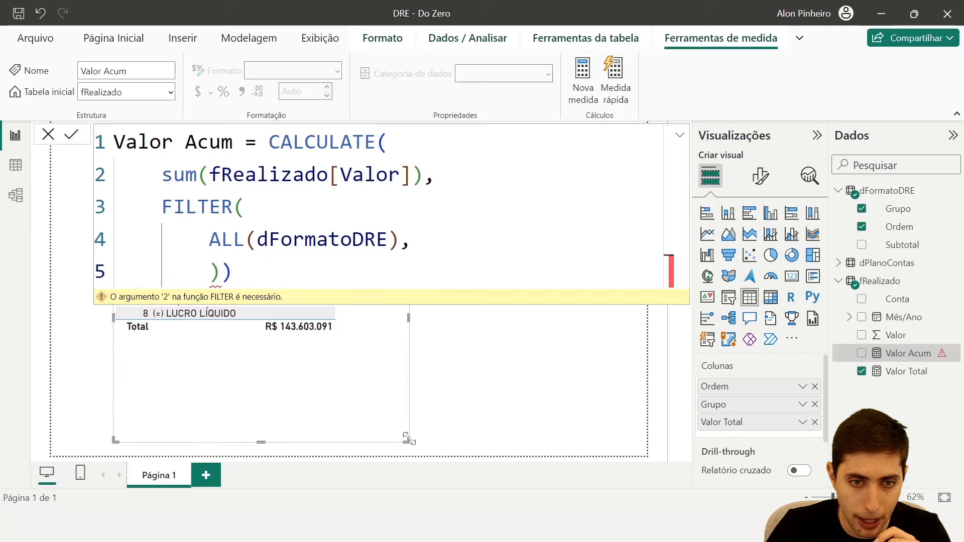
mouse_move(409, 443)
left_mouse_down()
mouse_move(404, 357)
mouse_move(394, 450)
left_mouse_up()
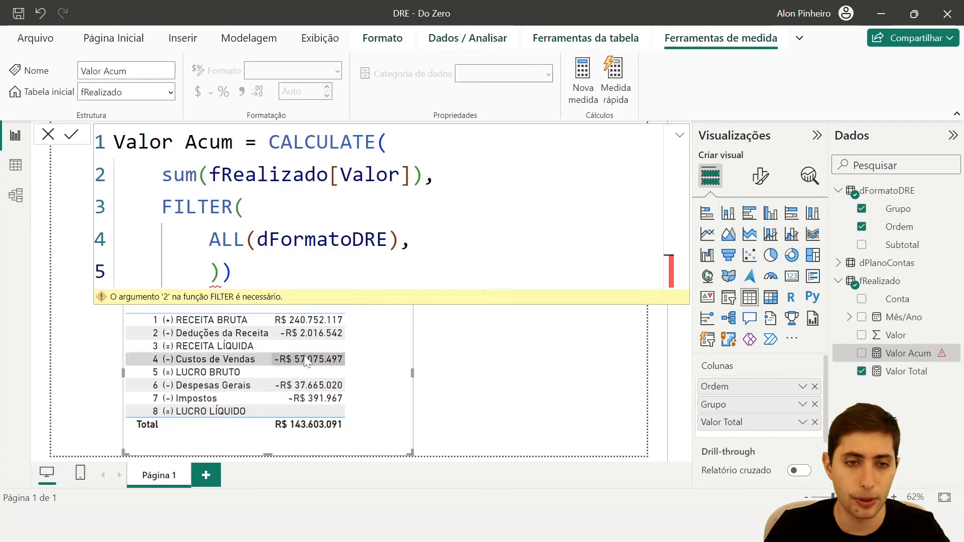
Remove the two closing parentheses from the Valor Acum formula and restore an empty indented fifth line for the filter condition
left_click(222, 273)
key("End")
key("BackSpace")
key("BackSpace")
key("BackSpace")
key("BackSpace")
key("BackSpace")
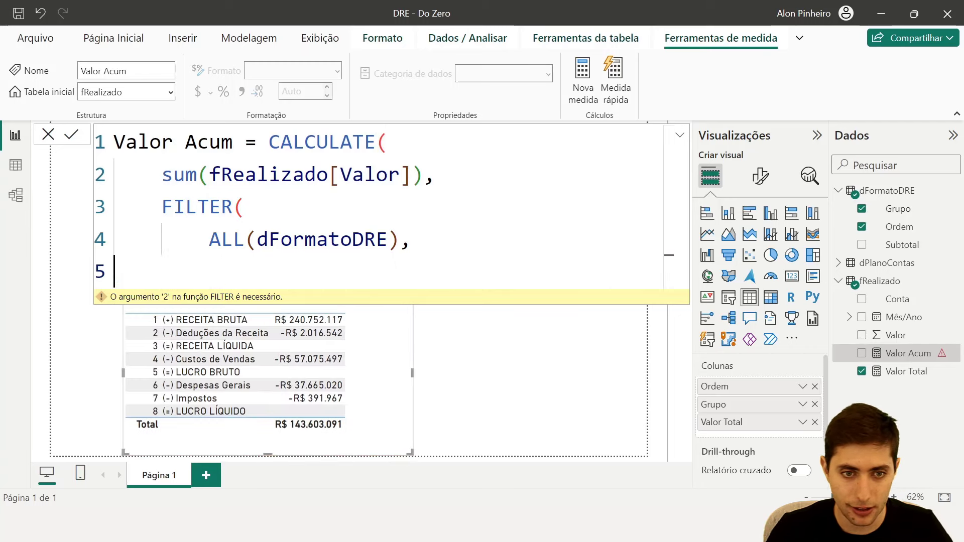
key("shift+Return")
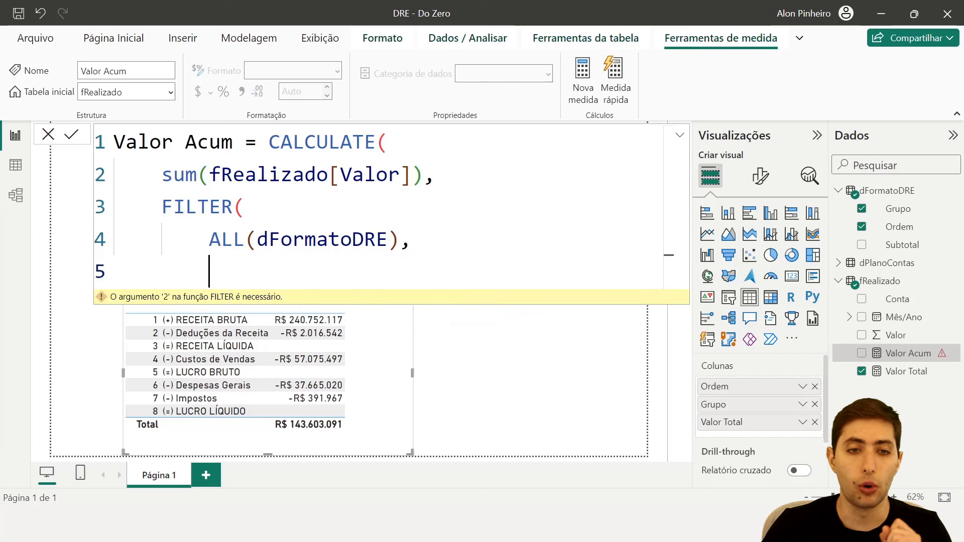
key("BackSpace")
key("BackSpace")
key("shift+Return")
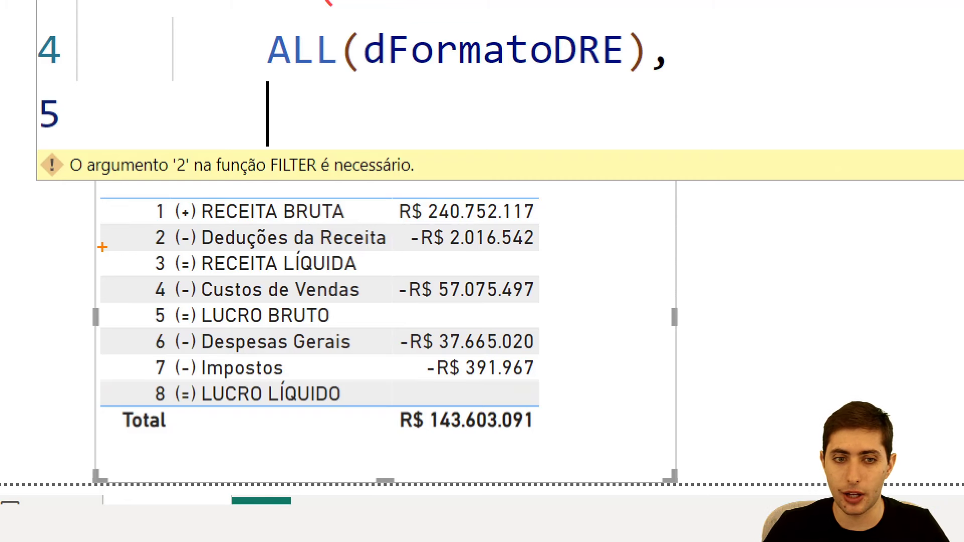
mouse_move(98, 251)
left_mouse_down()
mouse_move(437, 293)
mouse_move(547, 275)
left_mouse_up()
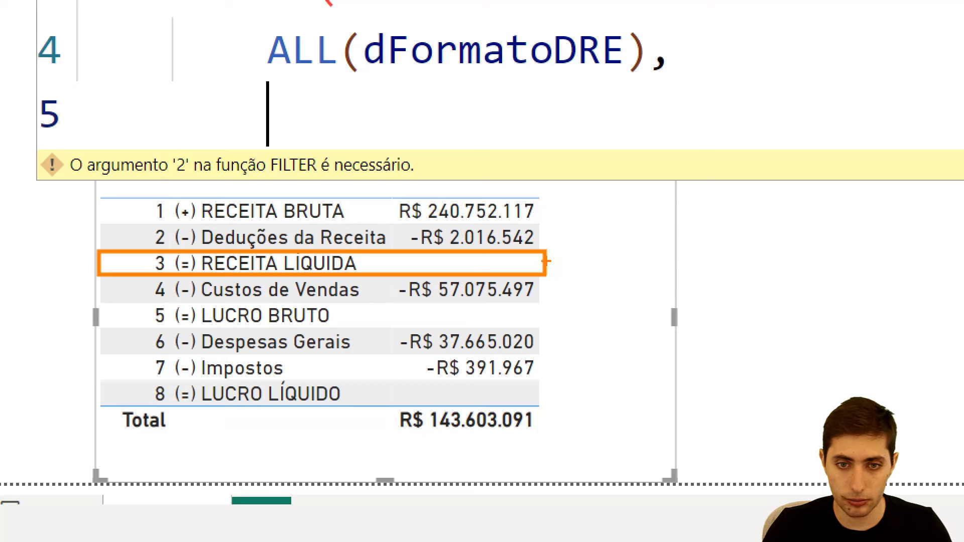
left_click_drag(549, 261, 701, 228)
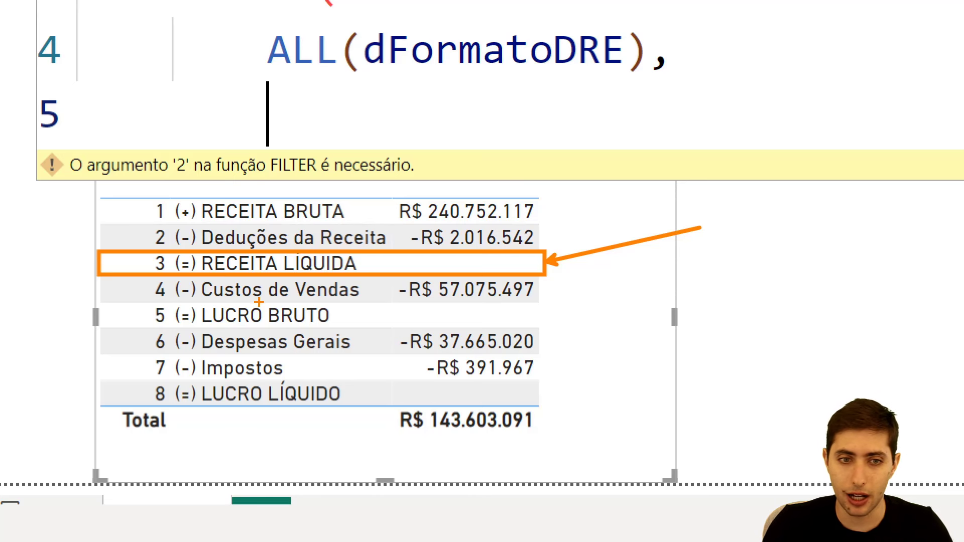
key("ctrl+z")
key("ctrl+z")
left_click_drag(117, 250, 174, 274)
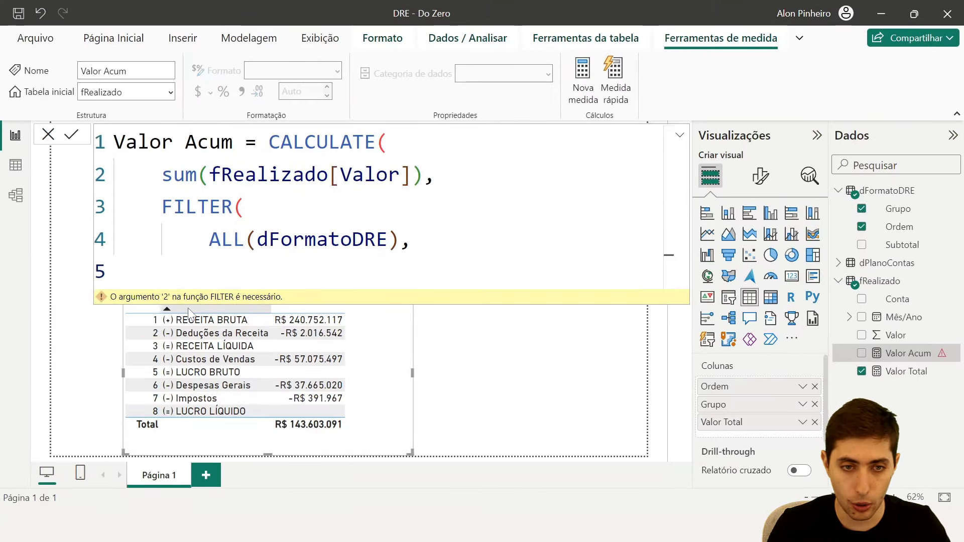
Enter the column dFormatoDRE[Ordem] on the fifth line as the start of the FILTER condition
type("orde")
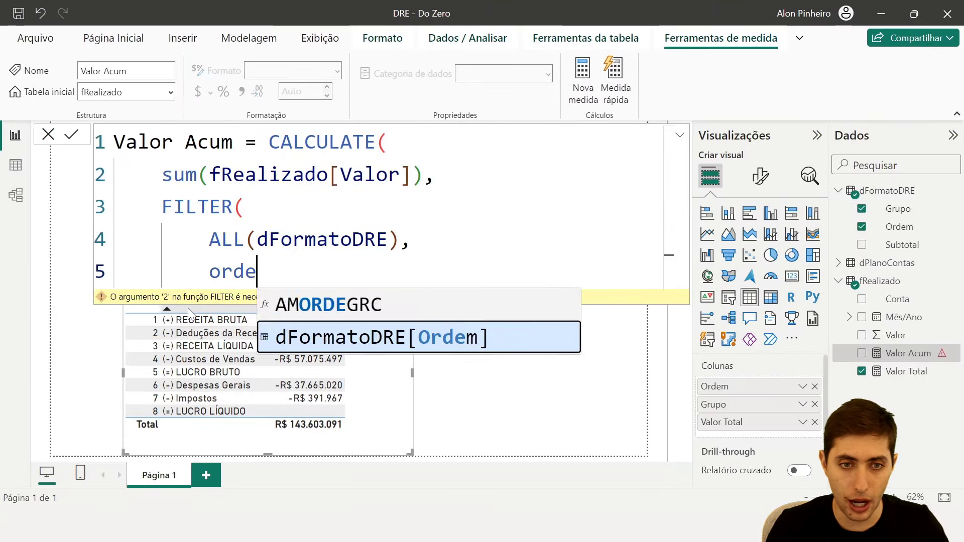
type("m")
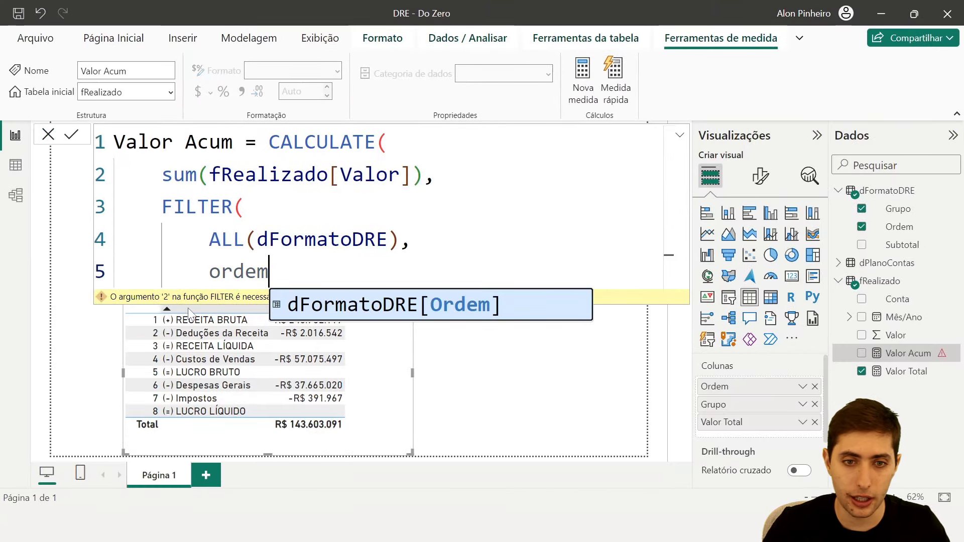
left_click(448, 314)
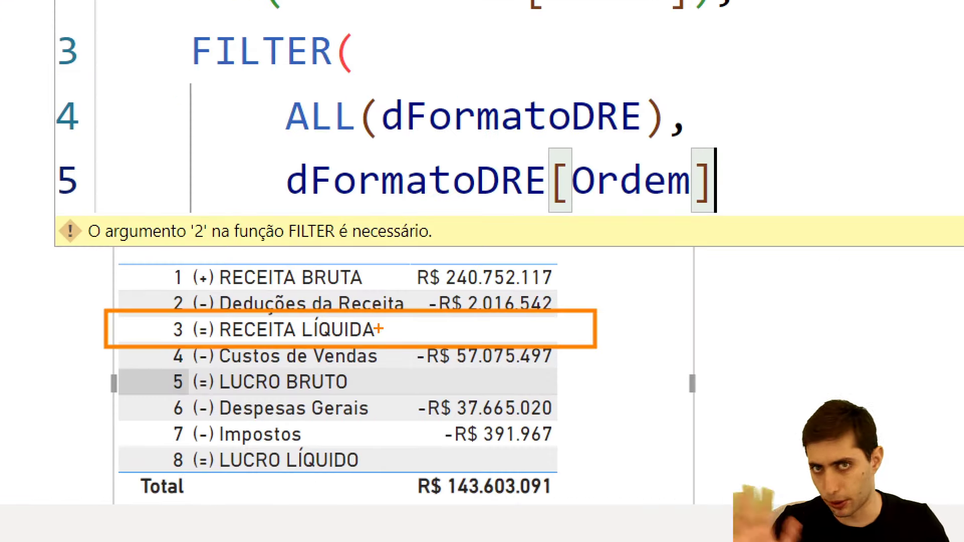
key("e")
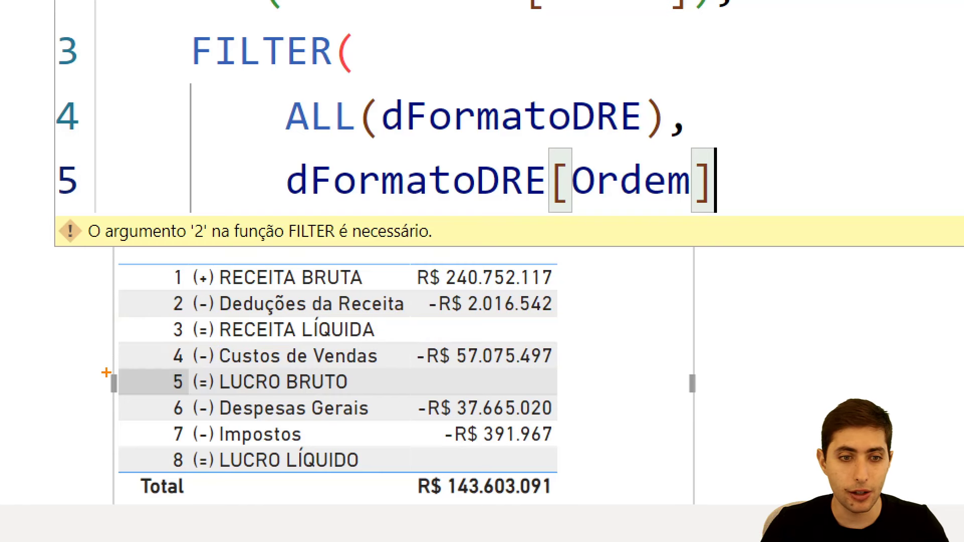
left_click_drag(107, 373, 584, 400)
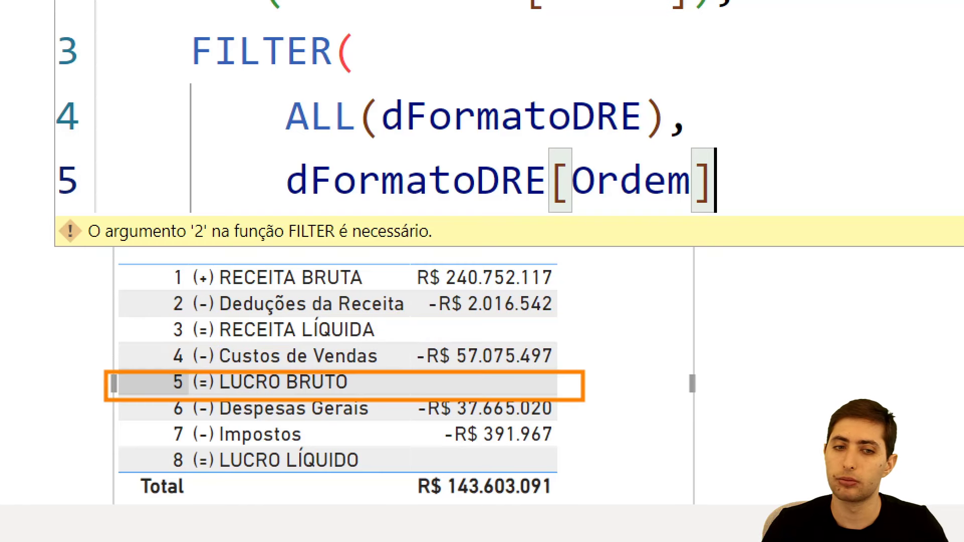
key("e")
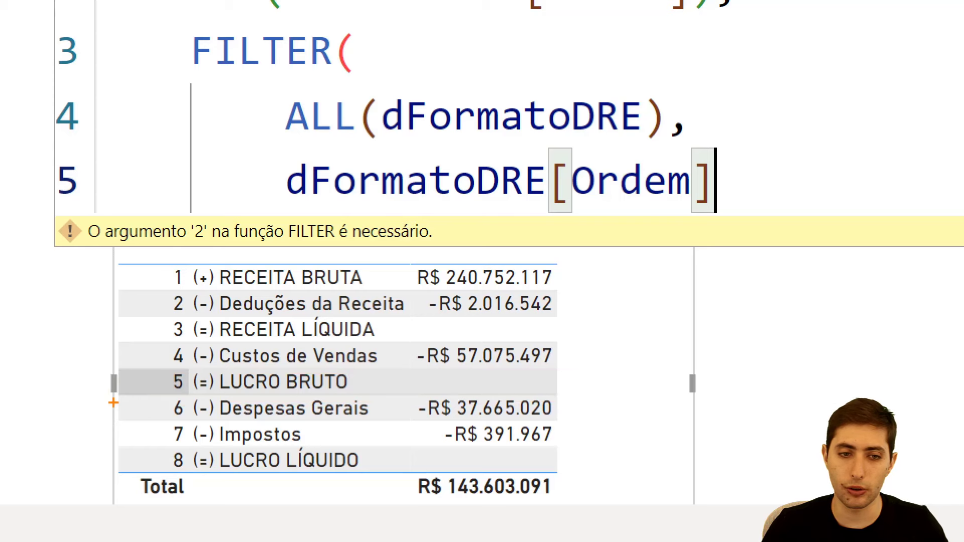
mouse_move(112, 404)
left_mouse_down()
mouse_move(349, 403)
mouse_move(585, 421)
left_mouse_up()
key("Escape")
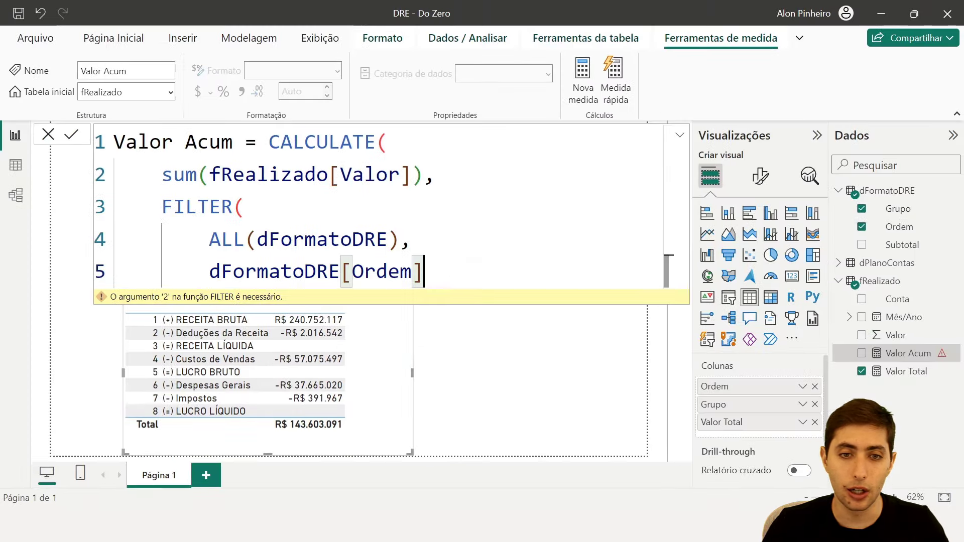
Extend the FILTER condition after dFormatoDRE[Ordem] with <=MAX(dFormatoDRE[Ordem])
type("<=")
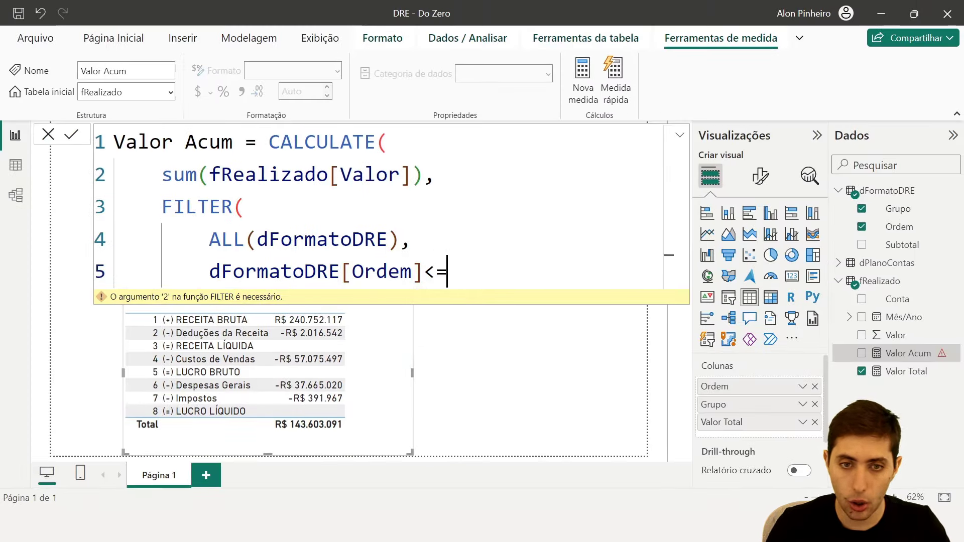
key("ctrl+1")
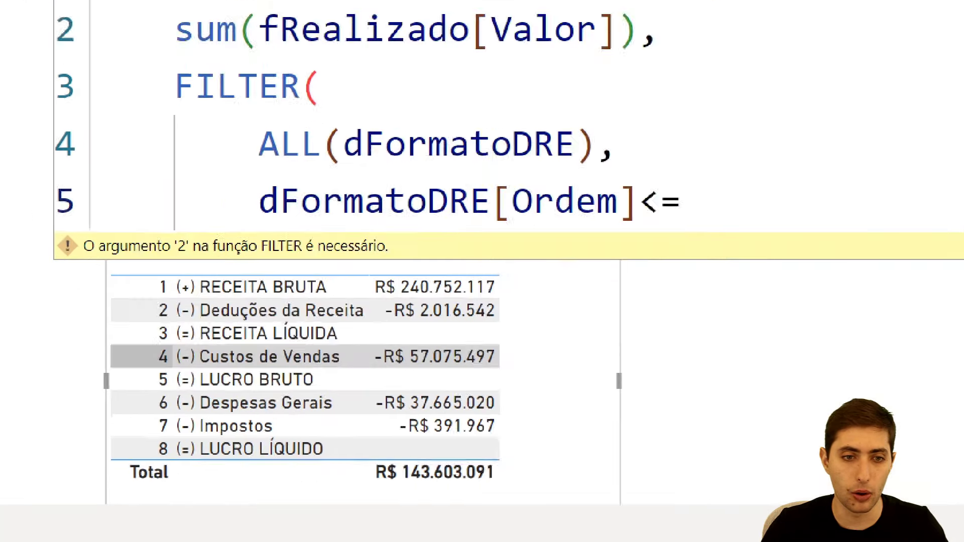
left_click(140, 362)
mouse_move(104, 342)
left_mouse_down()
mouse_move(195, 371)
mouse_move(184, 371)
left_mouse_up()
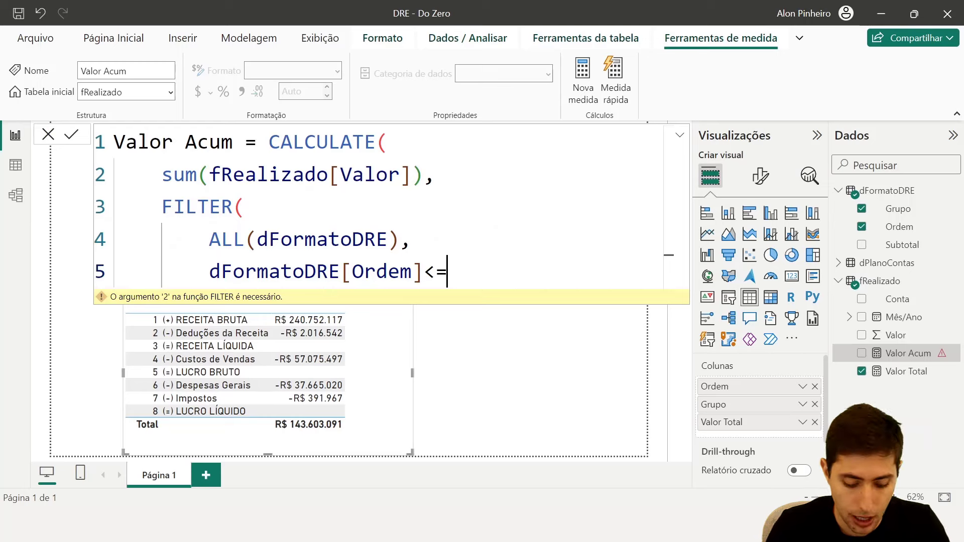
type("max")
key("Tab")
type("ordem")
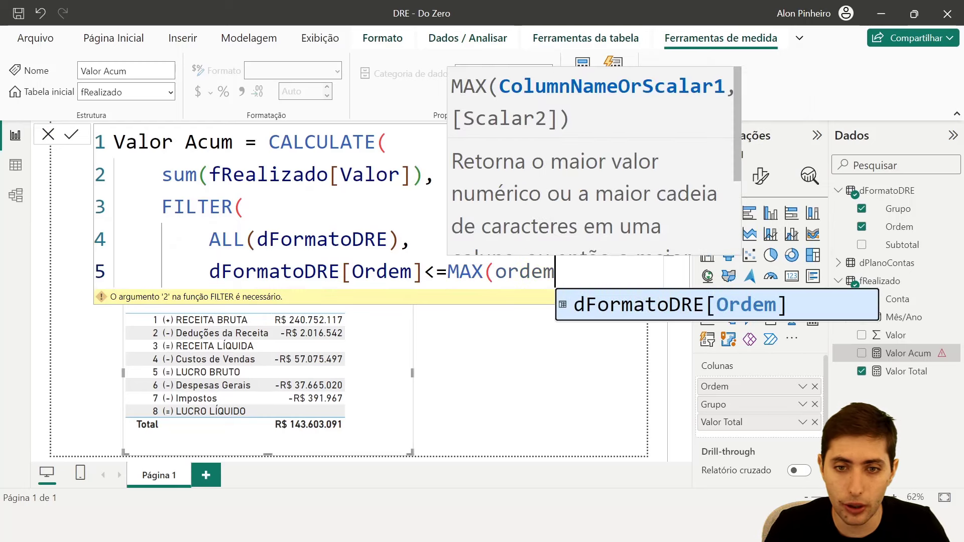
key("Tab")
type(")")
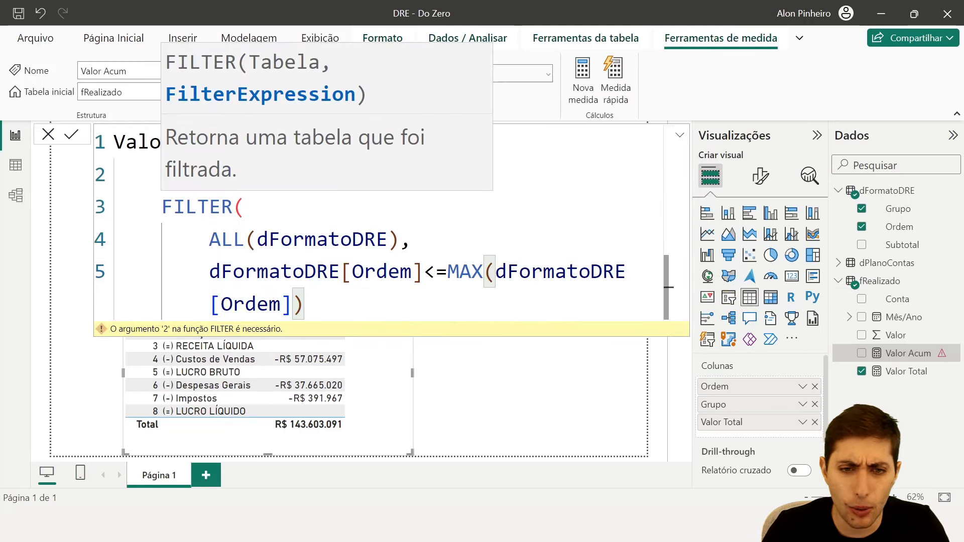
Examine how the condition dFormatoDRE[Ordem]<=MAX(dFormatoDRE[Ordem]) evaluates for row 4, Custos de Vendas, marking up the zoomed table and MAX expression
scroll(478, 282, "down", 3)
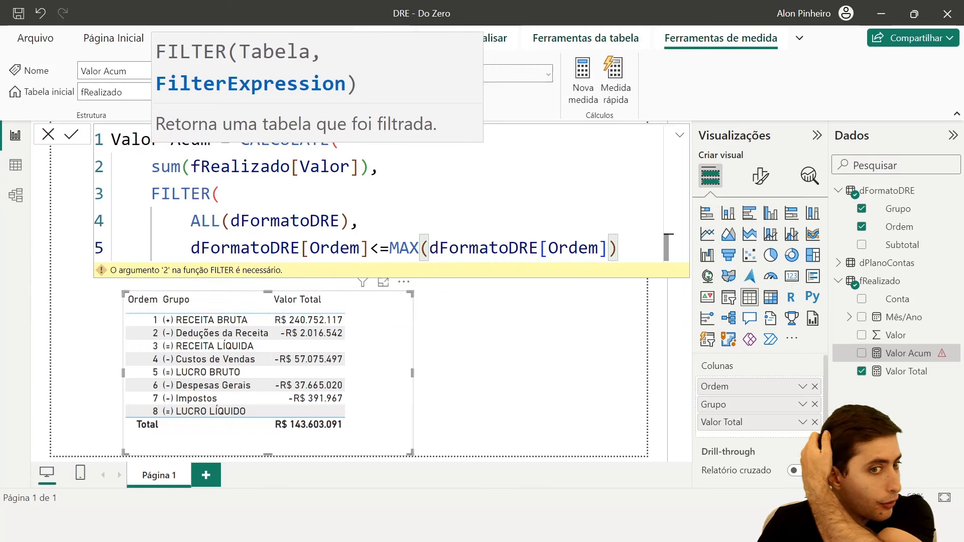
double_click(334, 248)
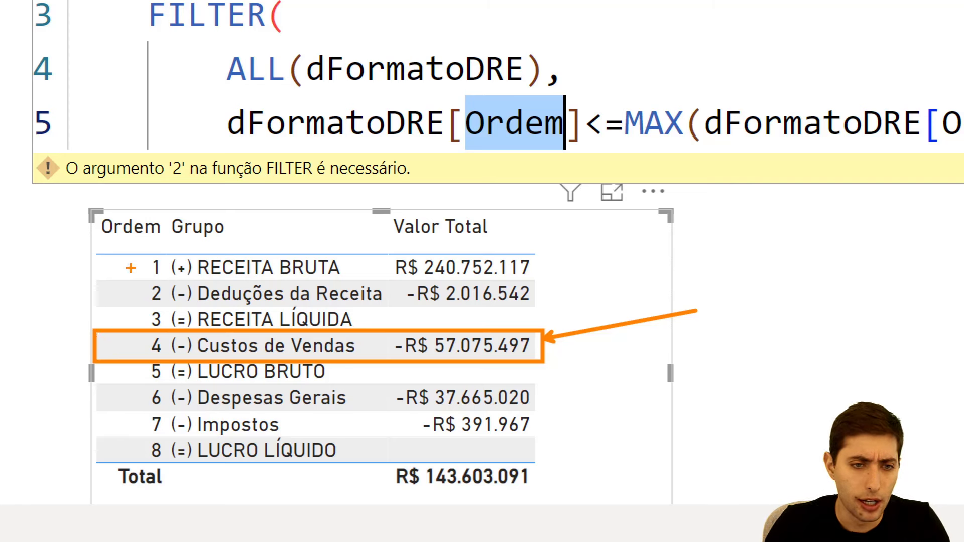
left_click_drag(123, 248, 164, 333)
left_click_drag(173, 269, 180, 258)
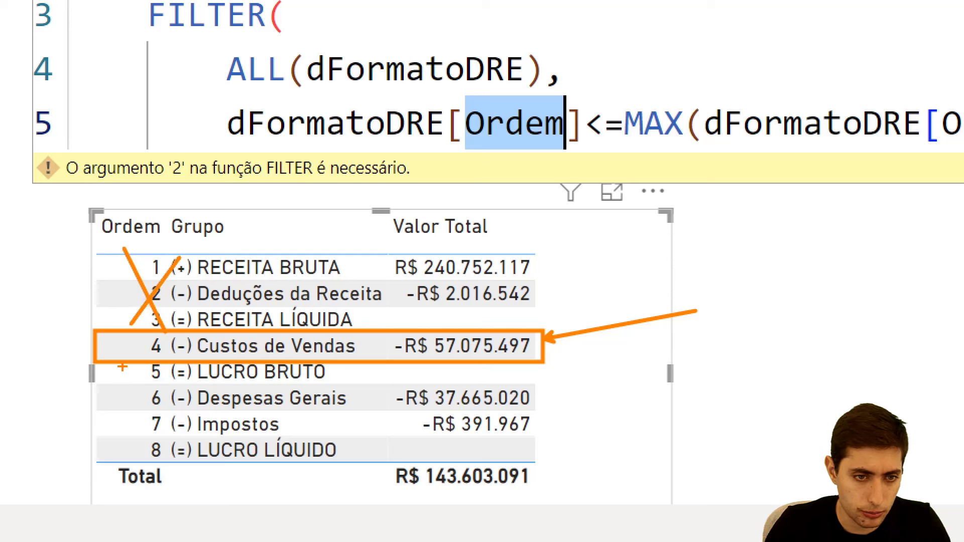
left_click_drag(115, 367, 187, 463)
left_click_drag(109, 468, 165, 371)
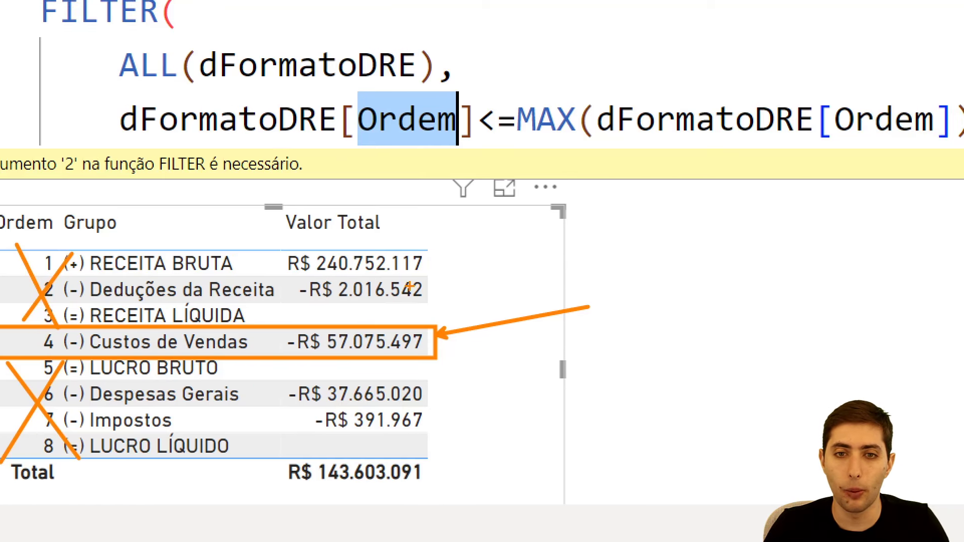
mouse_move(503, 89)
left_mouse_down()
mouse_move(585, 138)
mouse_move(897, 167)
mouse_move(934, 159)
left_mouse_up()
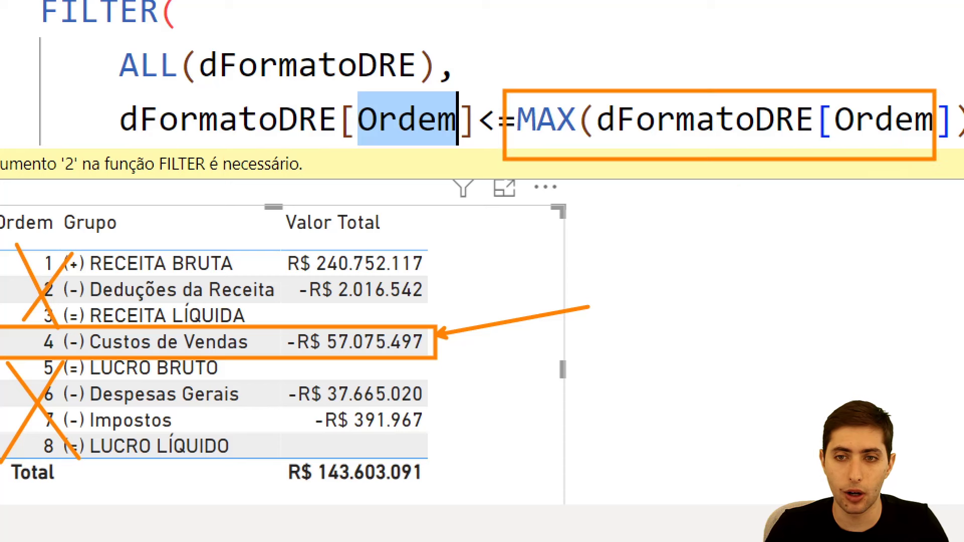
mouse_move(727, 184)
left_mouse_down()
mouse_move(740, 221)
mouse_move(742, 305)
left_mouse_up()
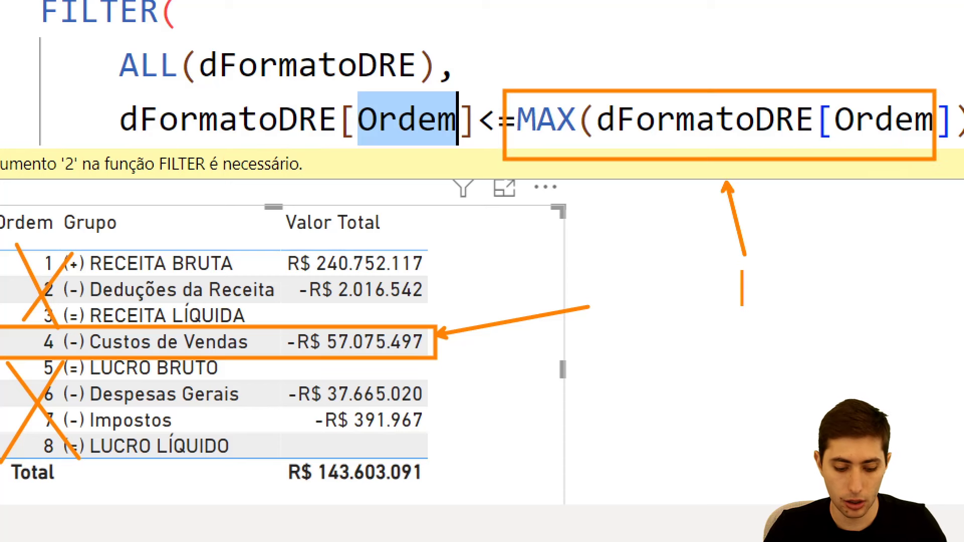
type("4")
key("Escape")
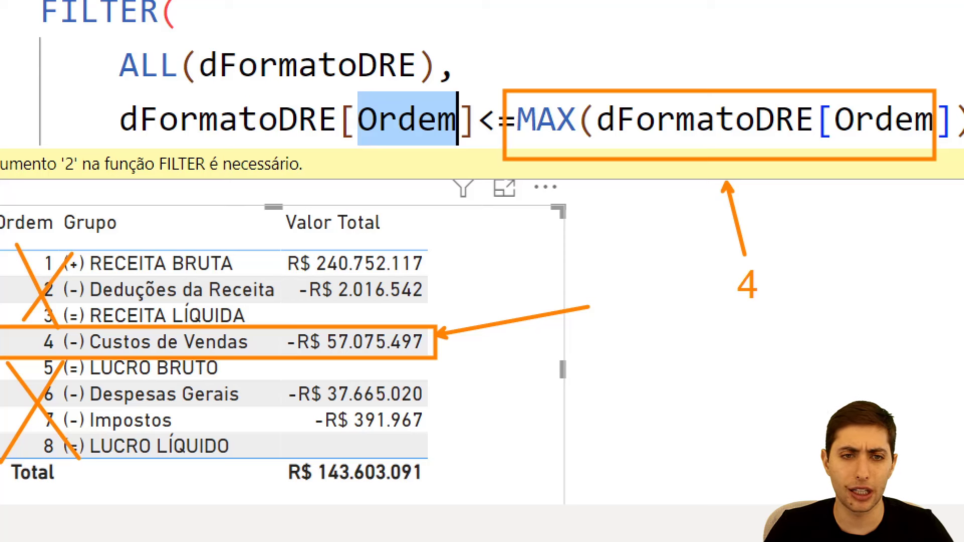
left_click_drag(99, 39, 437, 94)
key("ctrl+z")
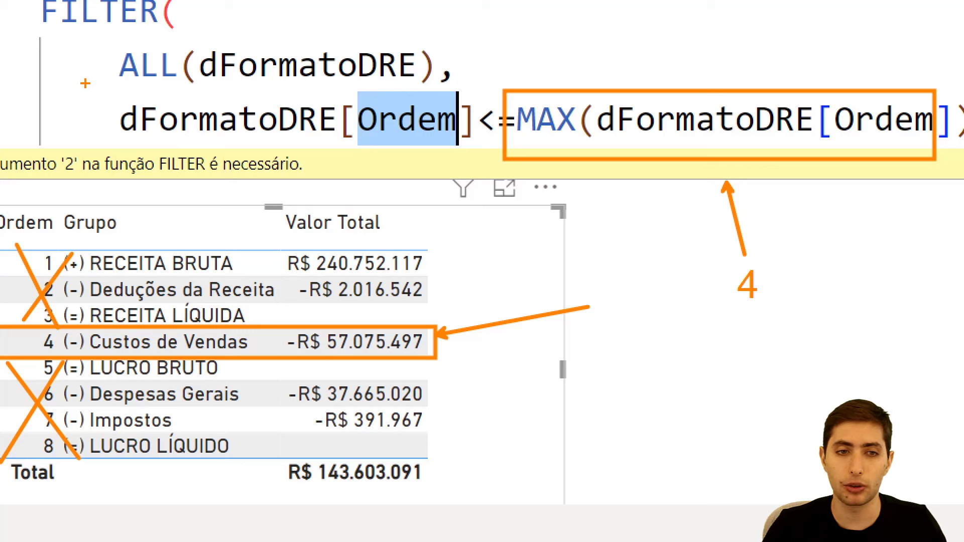
mouse_move(86, 94)
left_mouse_down()
mouse_move(457, 150)
mouse_move(871, 130)
mouse_move(954, 165)
left_mouse_up()
key("ctrl+z")
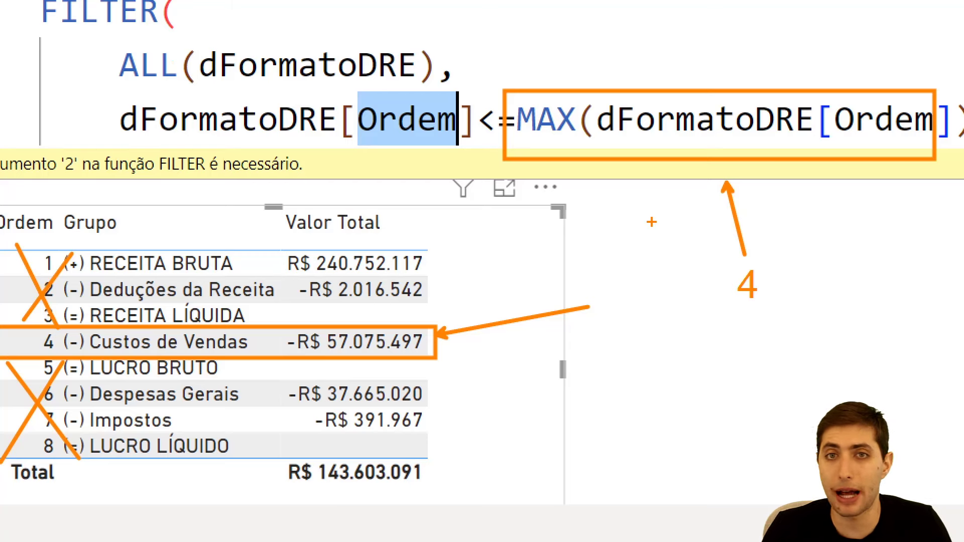
key("Escape")
Try min in place of MAX in the FILTER condition and undo the replacement
double_click(392, 248)
type("min")
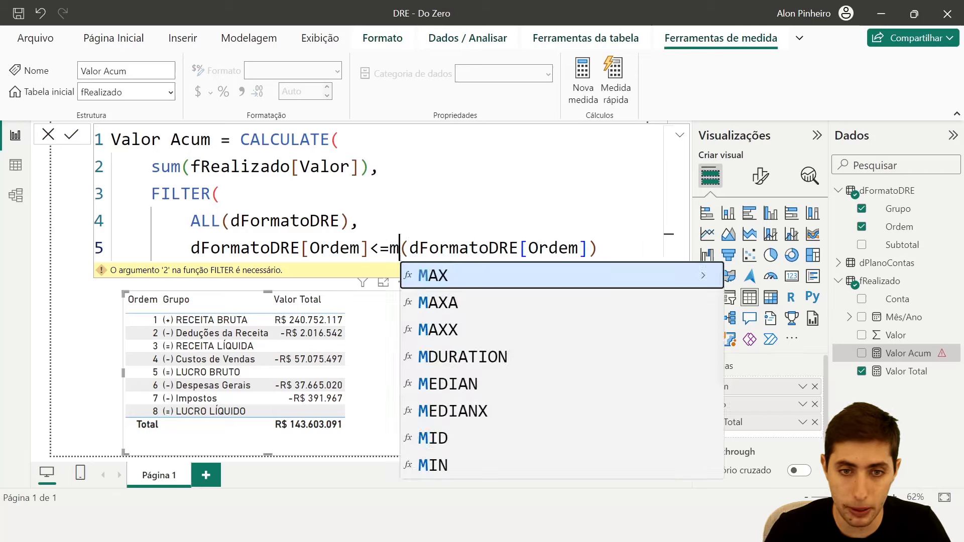
key("Tab")
key("ctrl+z")
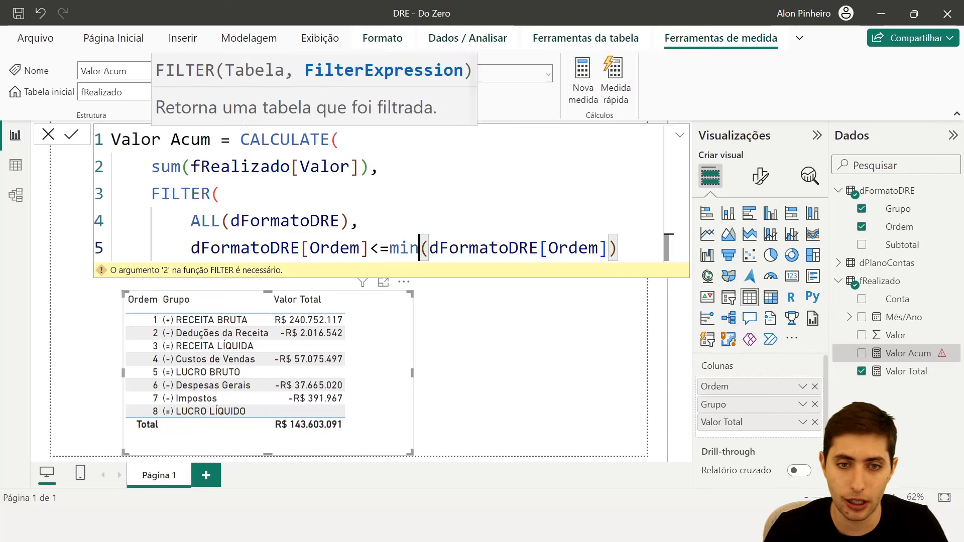
key("ctrl+z")
Examine which Ordem value MAX(dFormatoDRE[Ordem]) takes for the Despesas Gerais row, marking that row and the value 6 beneath the expression
key("super")
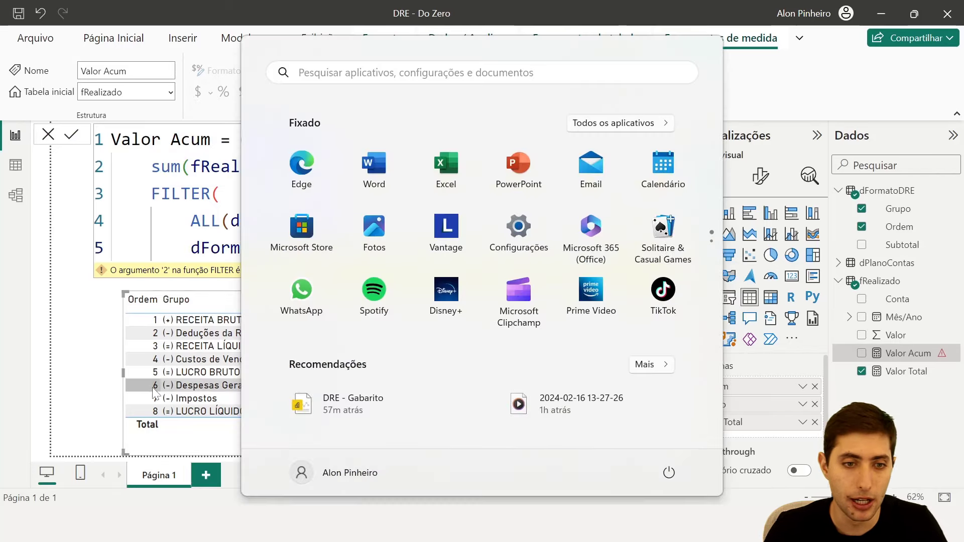
key("super")
key("ctrl+1")
left_click(154, 403)
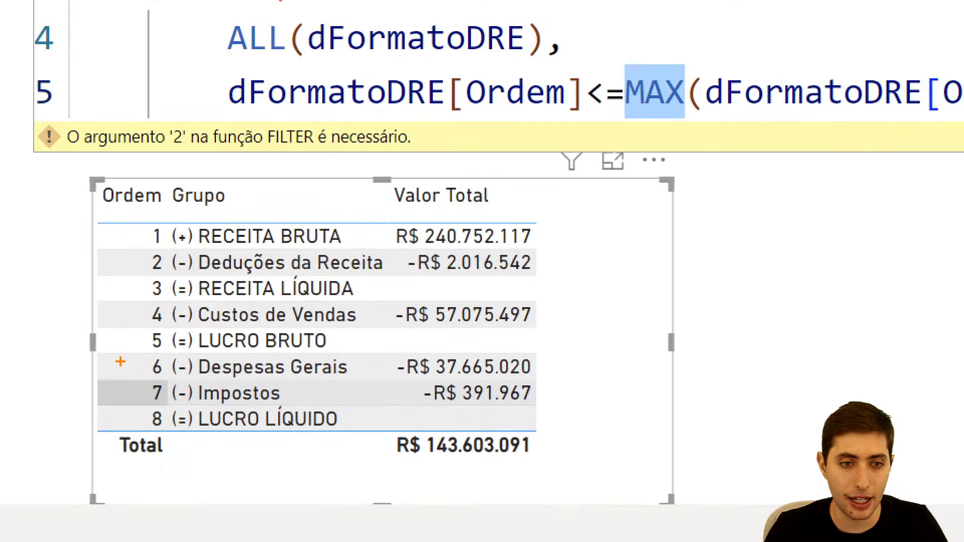
mouse_move(110, 358)
left_mouse_down()
mouse_move(366, 398)
mouse_move(541, 385)
left_mouse_up()
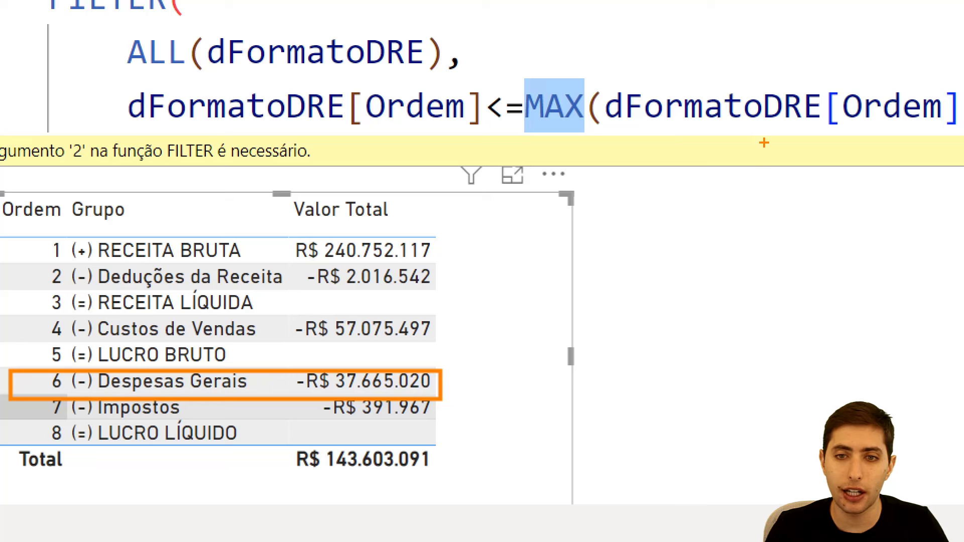
left_click_drag(442, 372, 501, 353)
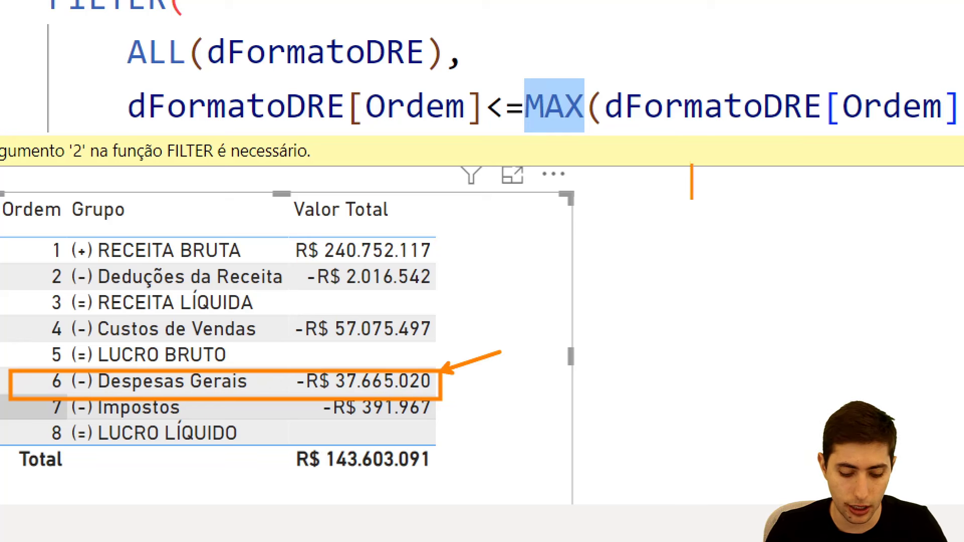
type("6")
key("Escape")
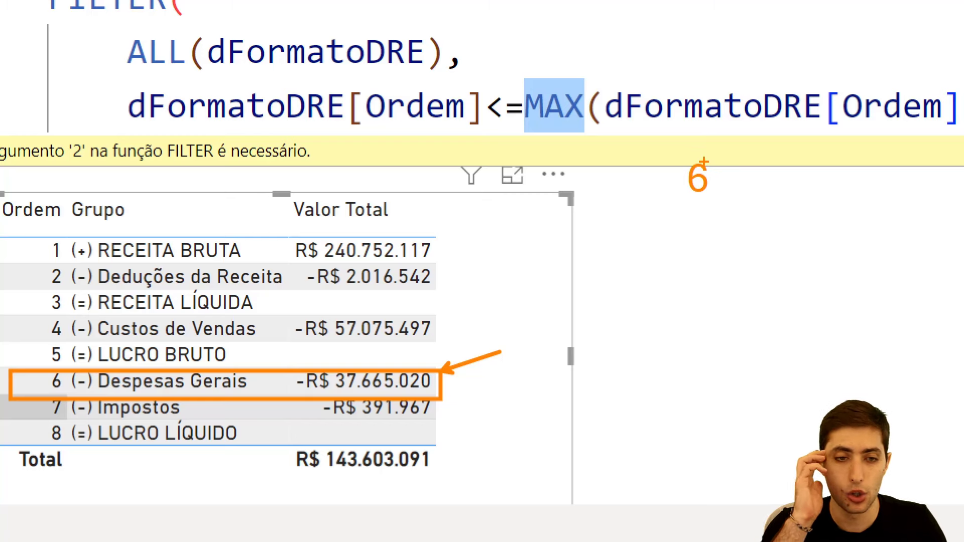
key("Escape")
Close FILTER and CALCULATE with parentheses on separate lines, commit the Valor Acum measure, and move the DRE table slightly lower
key("End")
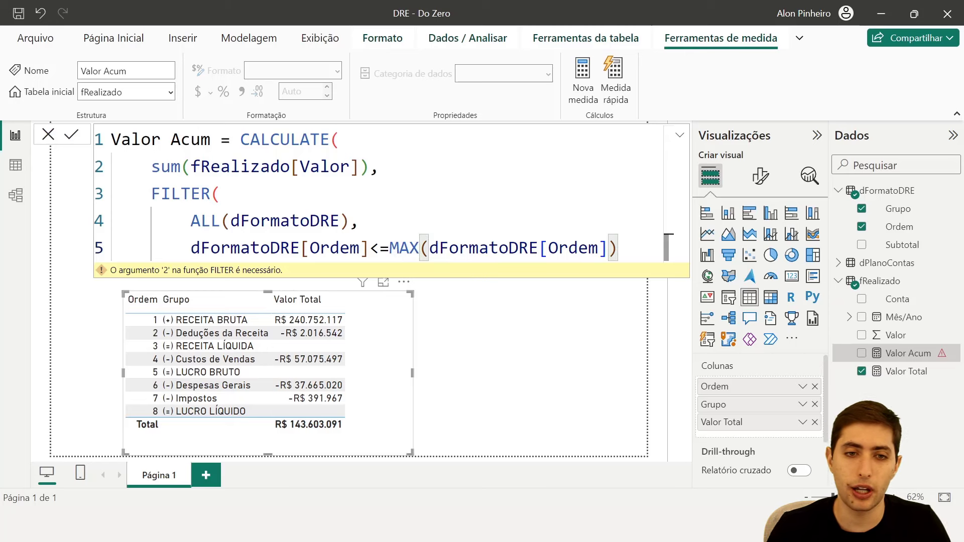
key("Return")
key("BackSpace")
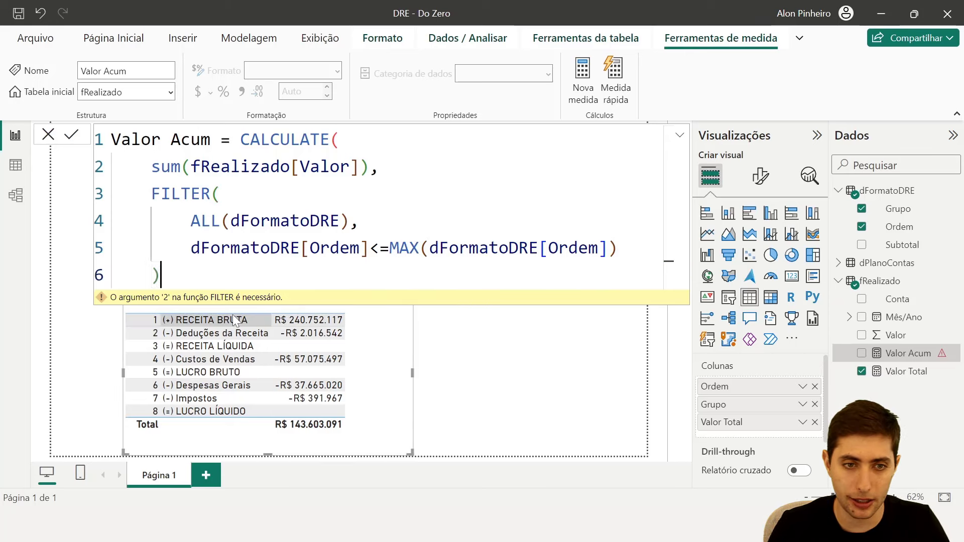
type(")")
key("shift+Return")
key("BackSpace")
type(")")
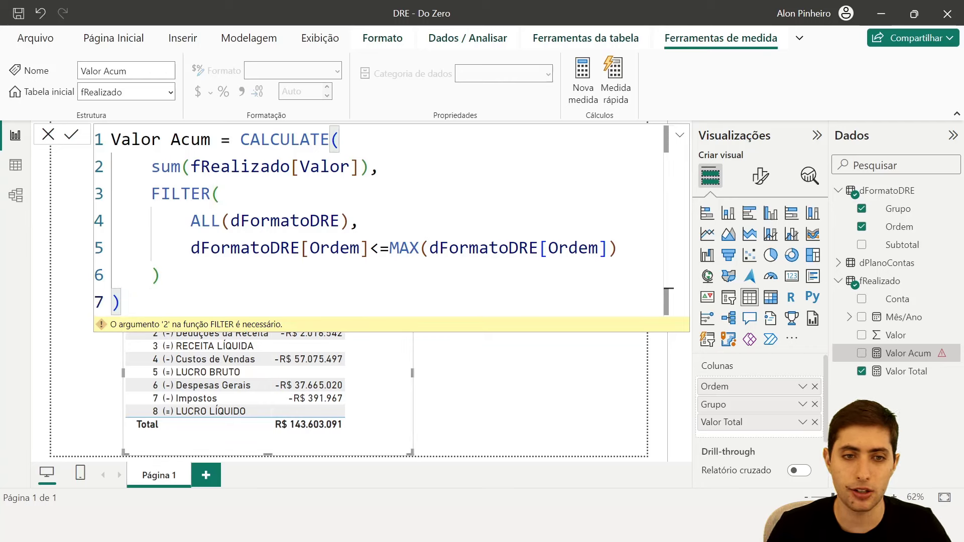
key("Return")
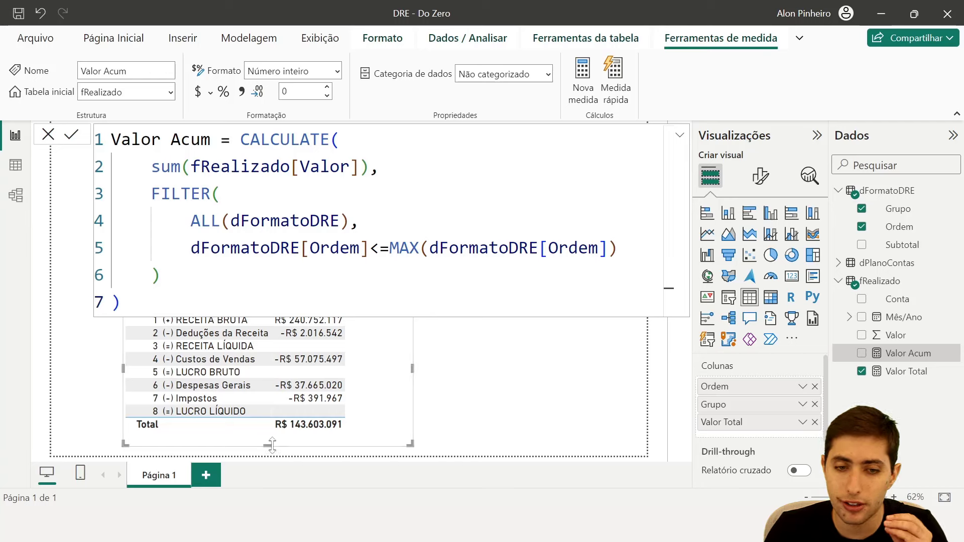
left_click_drag(363, 408, 361, 417)
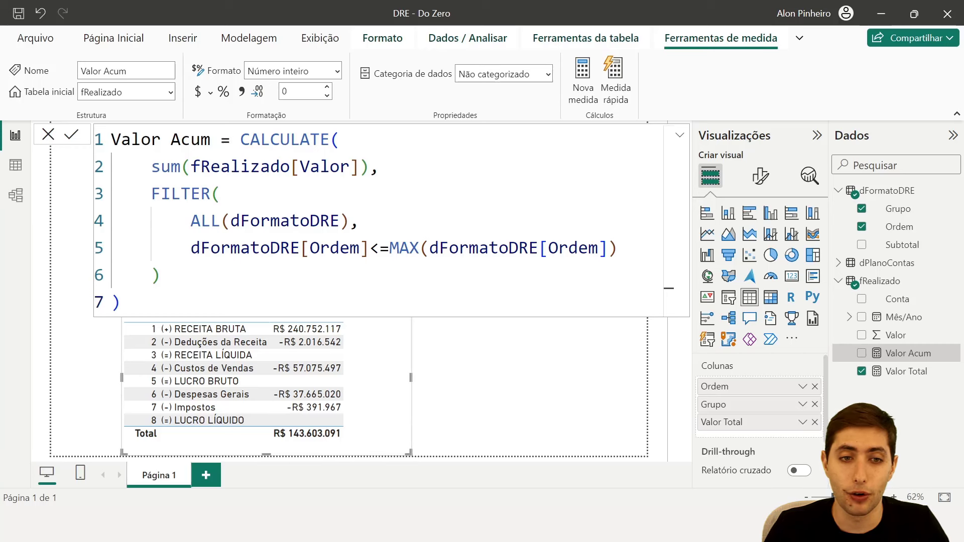
Review the Valor Acum formula from CALCULATE and sum(fRealizado[Valor]) through FILTER and ALL(dFormatoDRE), comparing it with the accumulated DRE rows
left_click(121, 302)
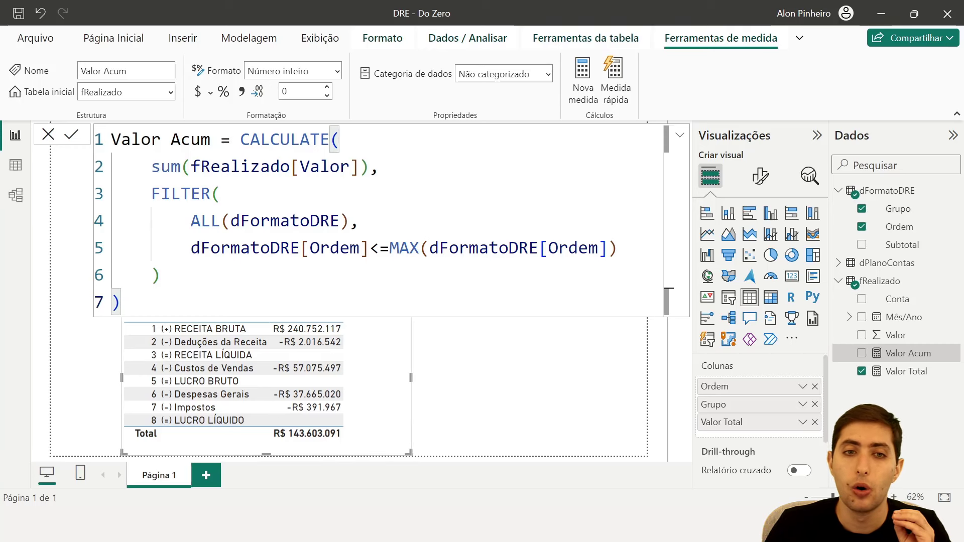
double_click(271, 139)
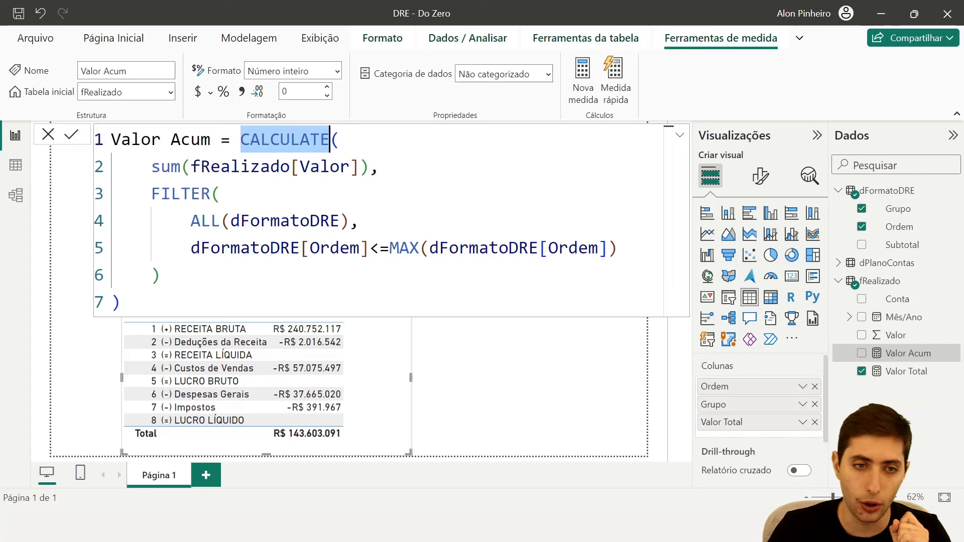
left_click_drag(151, 166, 370, 167)
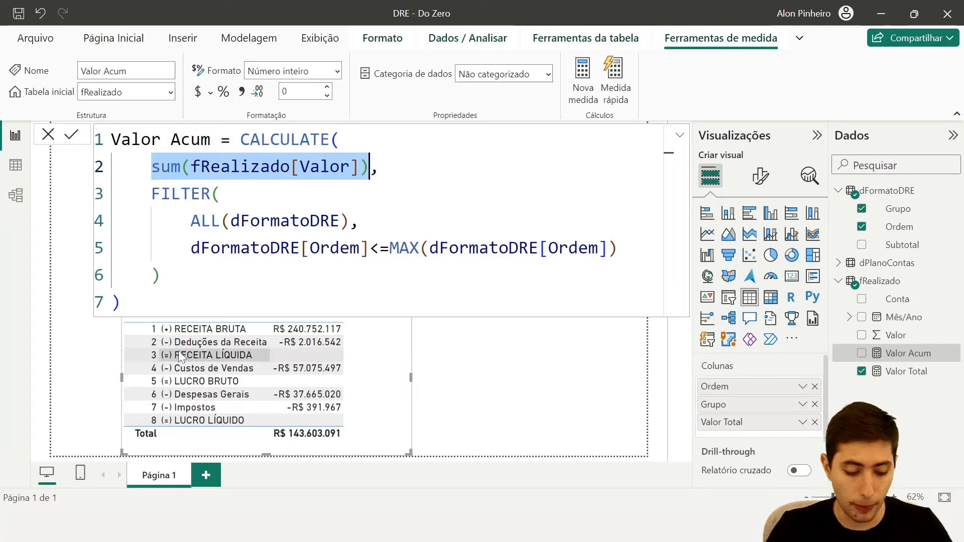
key("ctrl+1")
left_click(164, 371)
mouse_move(94, 346)
left_mouse_down()
mouse_move(236, 306)
mouse_move(572, 246)
mouse_move(550, 258)
left_mouse_up()
key("e")
mouse_move(88, 375)
left_mouse_down()
mouse_move(400, 318)
mouse_move(568, 266)
left_mouse_up()
key("e")
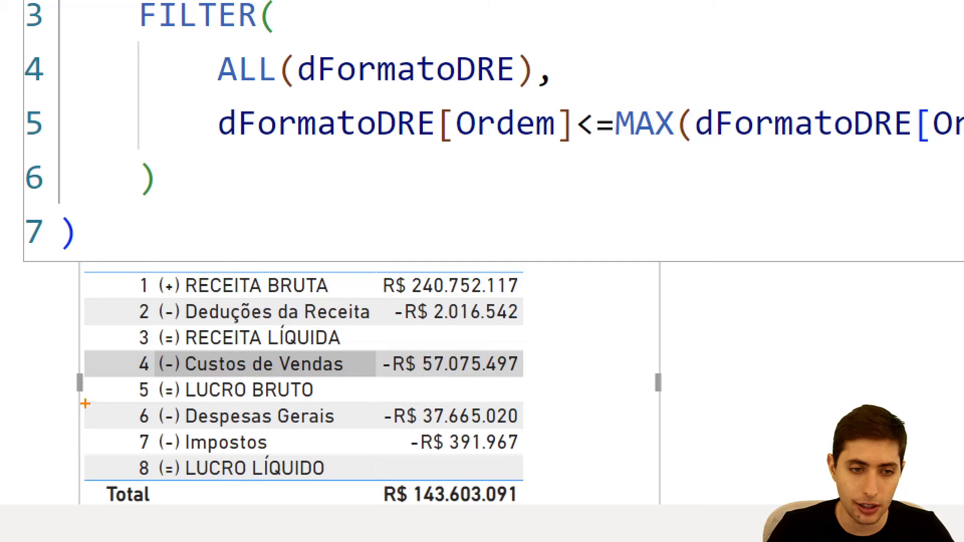
left_click_drag(85, 401, 420, 271)
key("Escape")
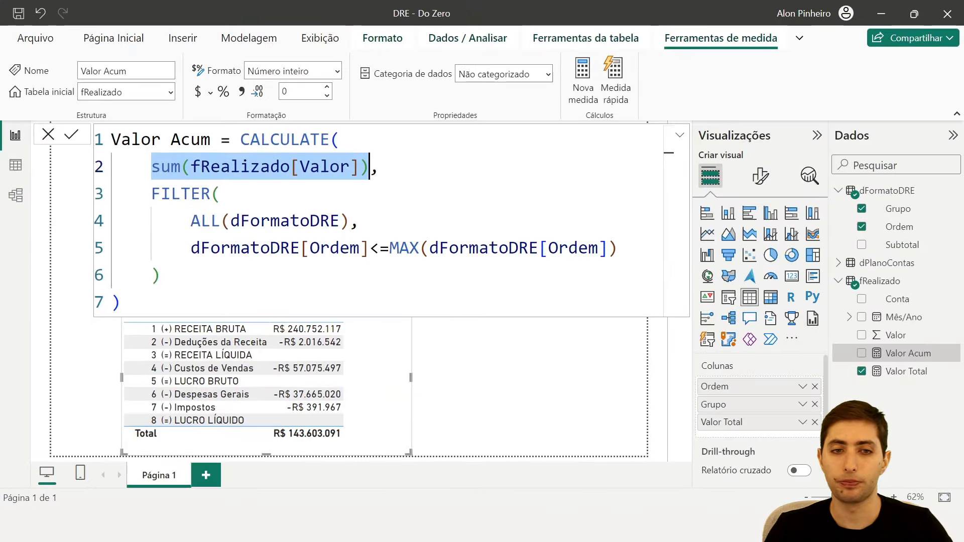
left_click(200, 167)
left_click_drag(151, 167, 370, 167)
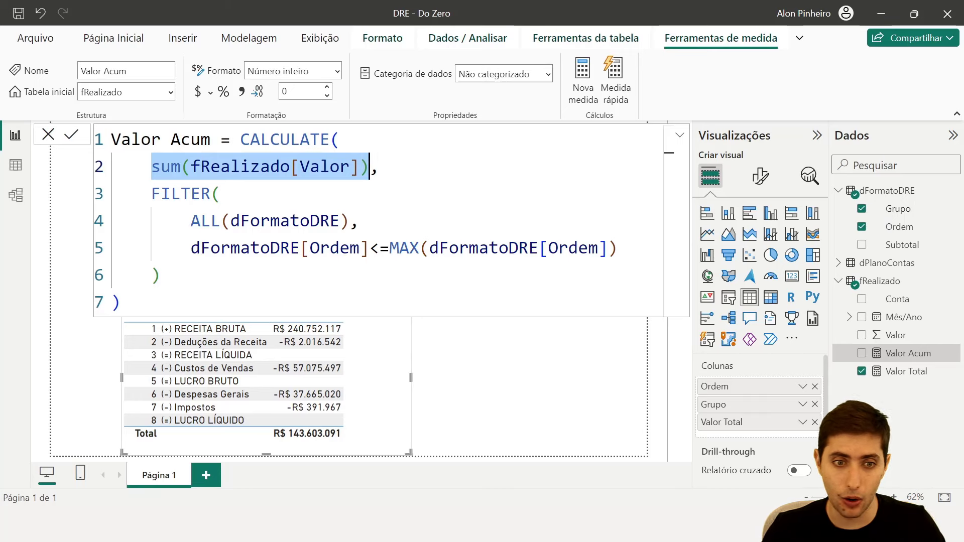
left_click_drag(152, 194, 350, 221)
left_click(350, 221)
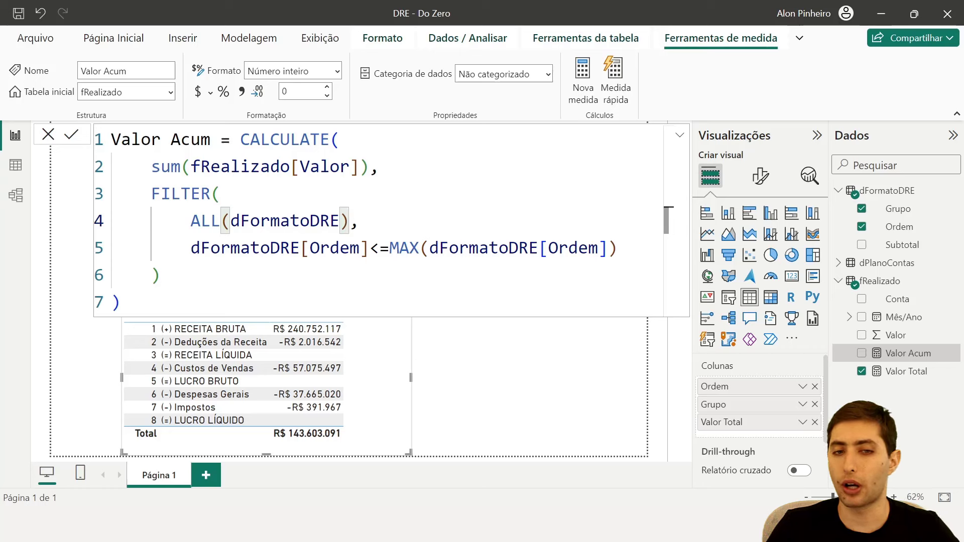
Examine which Ordem value MAX(dFormatoDRE[Ordem]) takes for the LUCRO BRUTO row, marking that row and noting 5 beneath the expression
left_click_drag(191, 247, 370, 248)
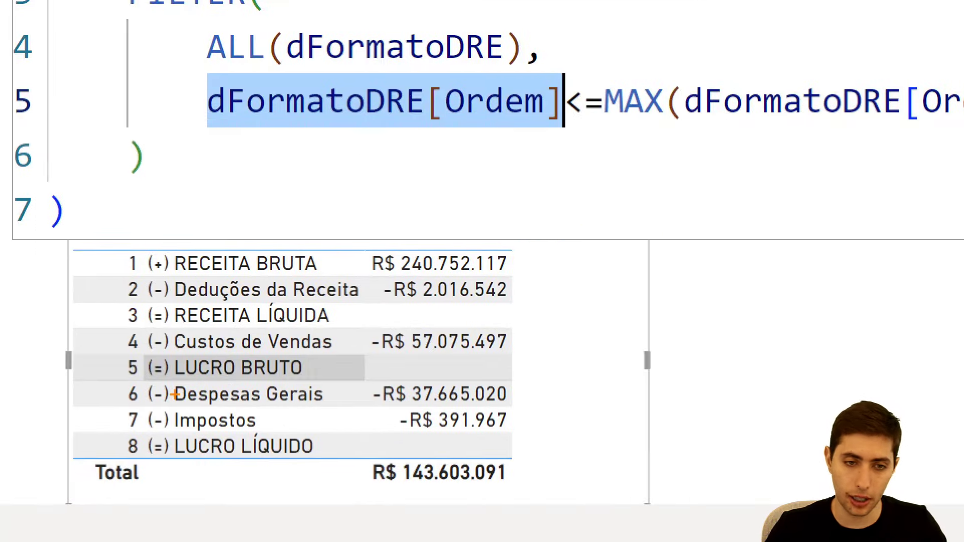
left_click_drag(67, 377, 516, 354)
left_click_drag(59, 358, 33, 330)
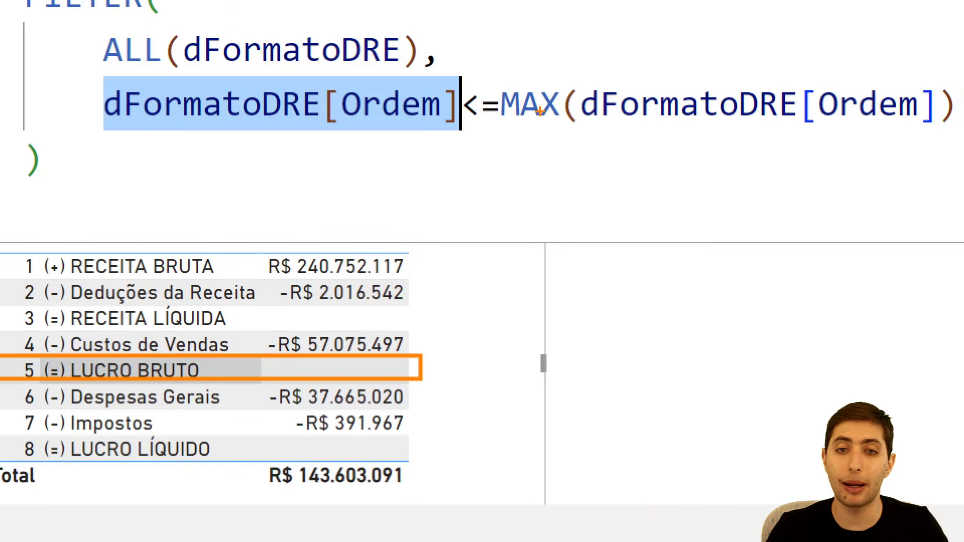
mouse_move(495, 87)
left_mouse_down()
mouse_move(601, 129)
mouse_move(939, 129)
left_mouse_up()
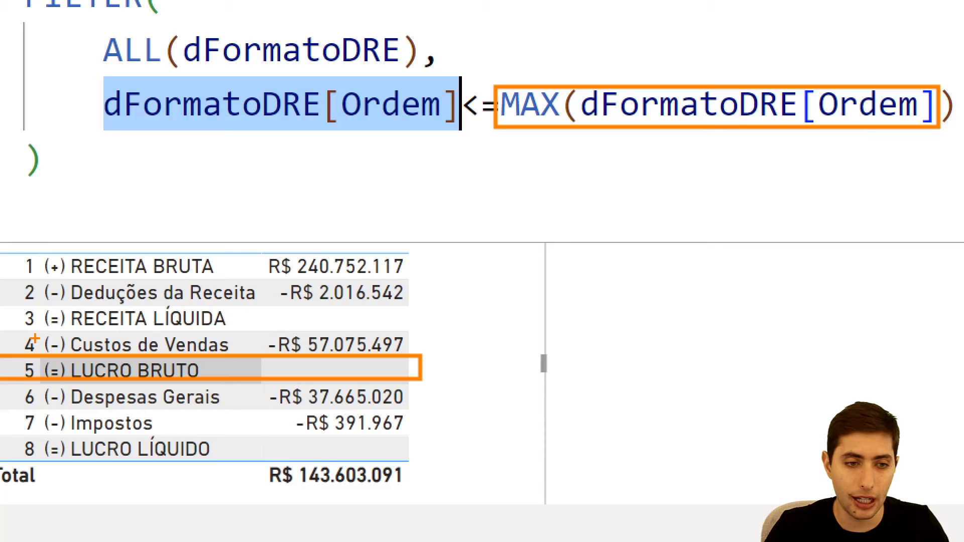
left_click_drag(12, 358, 0, 322)
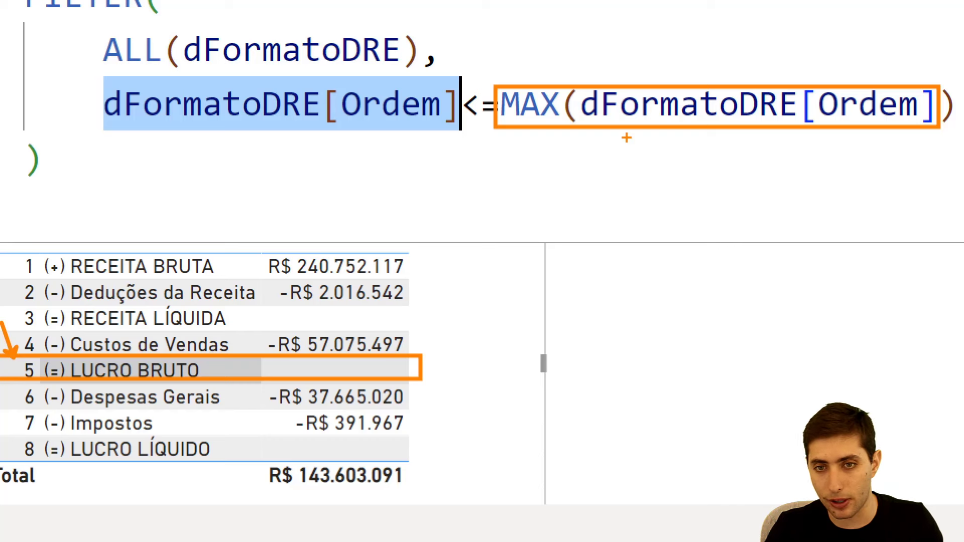
left_click_drag(626, 137, 666, 290)
type("t")
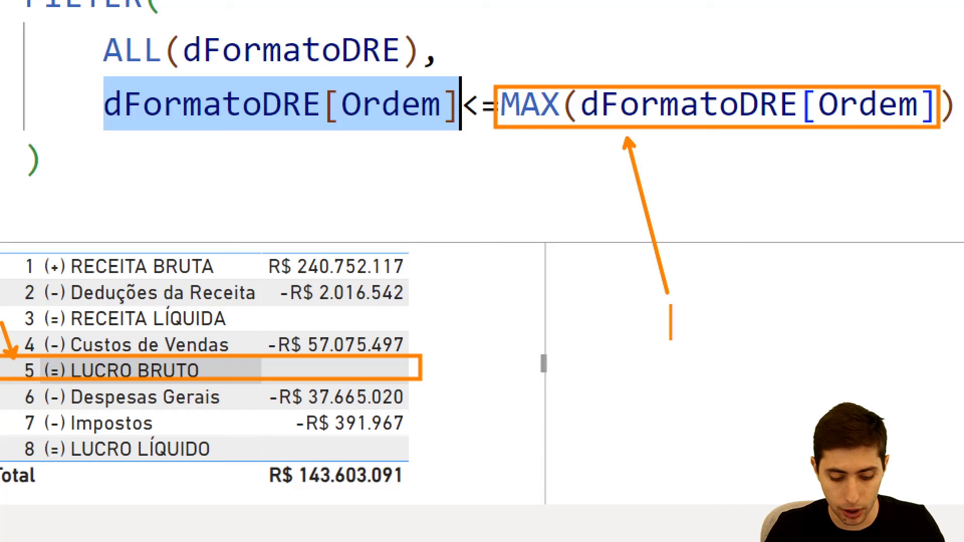
type("5")
key("Escape")
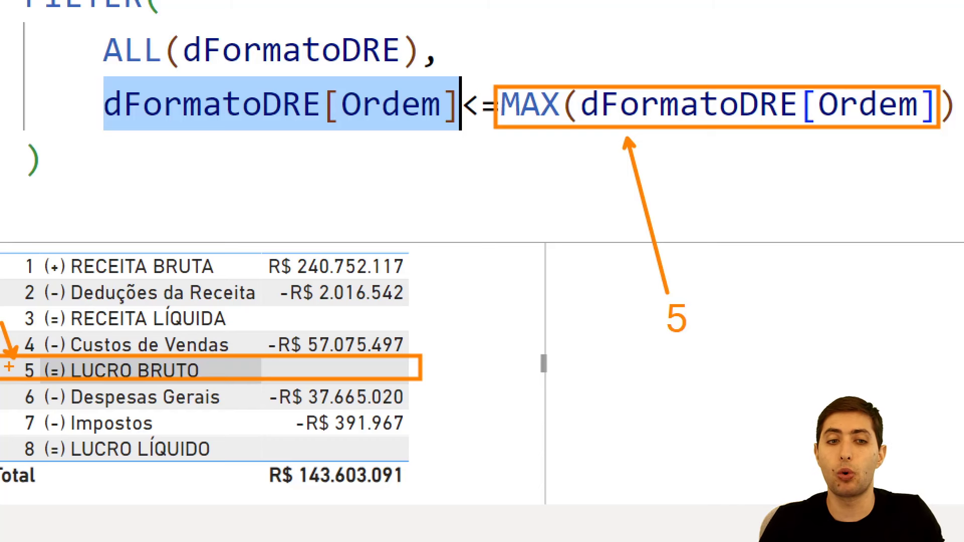
Clear the annotations and examine the Ordem value MAX takes for the RECEITA LÍQUIDA row, noting 3 beneath the expression
key("ctrl+z")
key("ctrl+z")
key("ctrl+z")
key("ctrl+z")
key("ctrl+z")
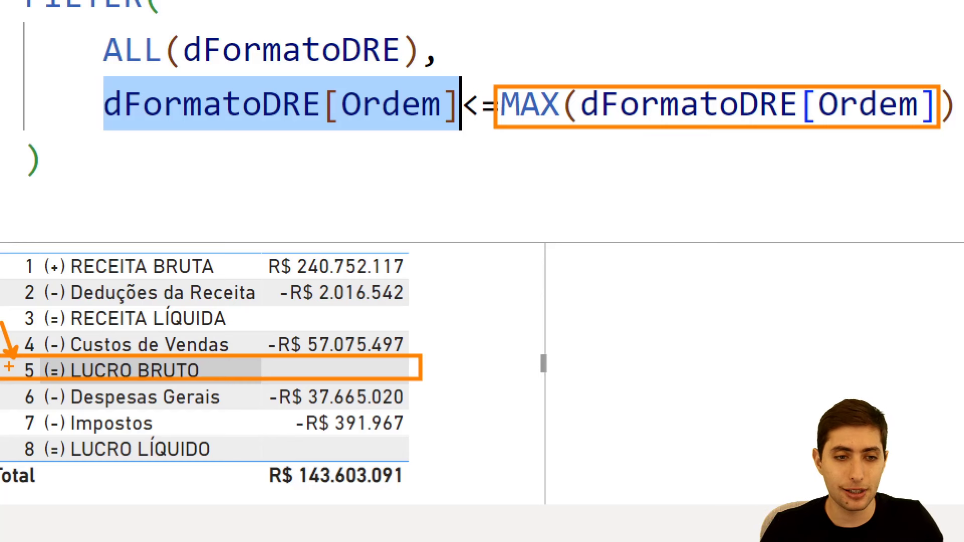
mouse_move(5, 308)
left_mouse_down()
mouse_move(54, 334)
mouse_move(372, 340)
left_mouse_up()
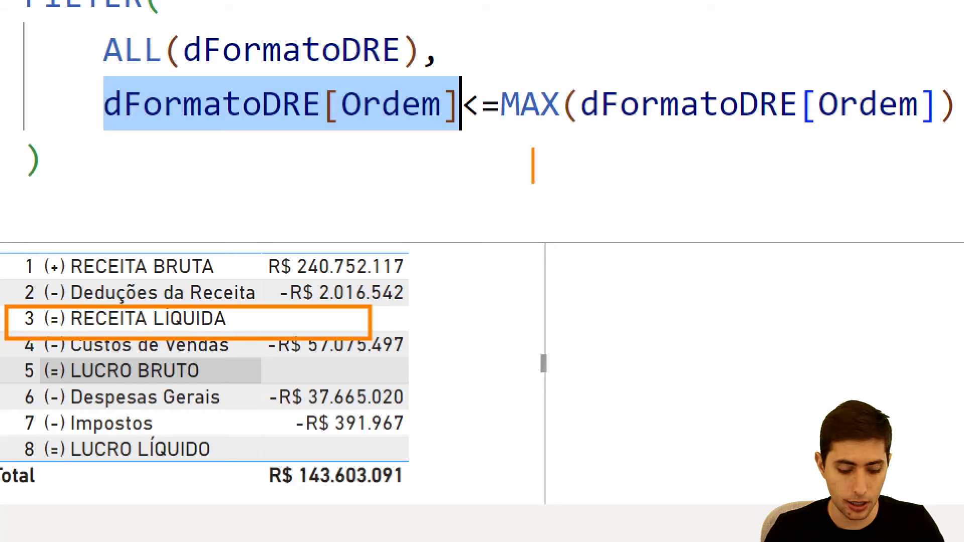
type("3")
key("Escape")
key("Escape")
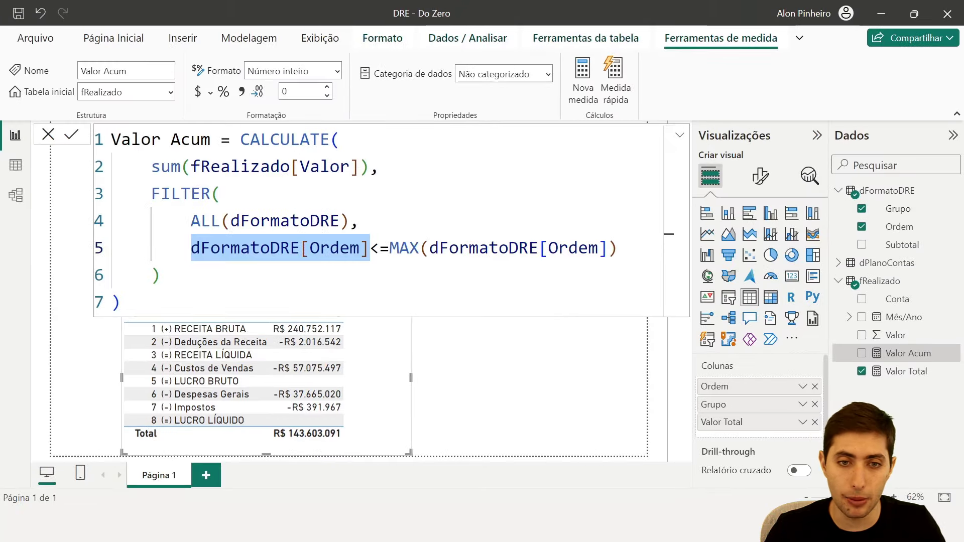
Try the MIN function instead of MAX around dFormatoDRE[Ordem] and undo the change
double_click(407, 245)
type("min")
key("Tab")
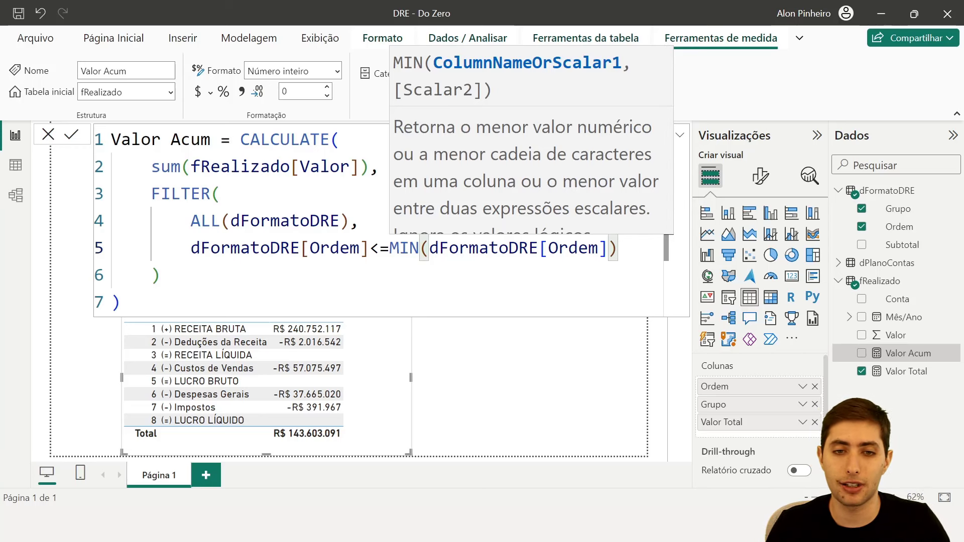
key("ctrl+z")
key("ctrl+z")
key("ctrl+z")
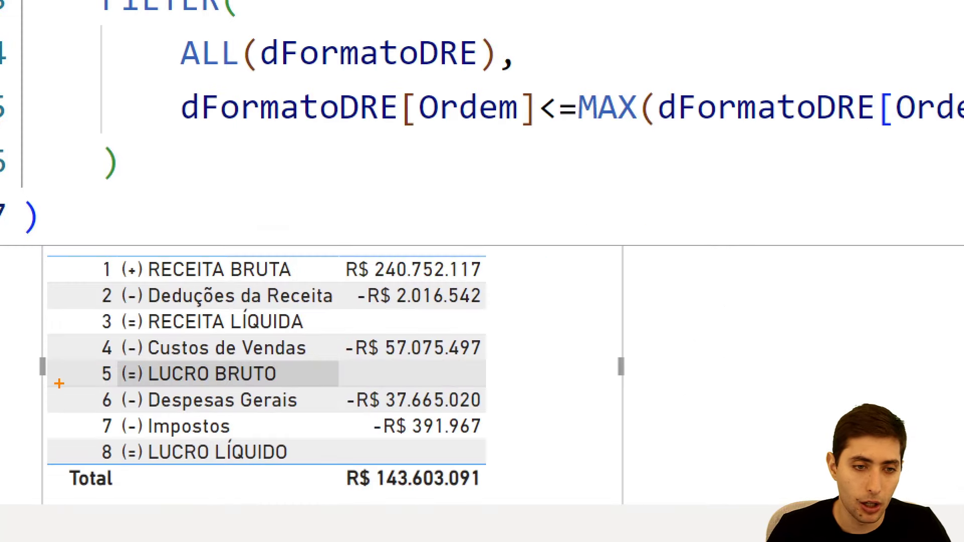
Examine which DRE rows meet the dFormatoDRE[Ordem]<=MAX condition for LUCRO BRUTO and RECEITA LÍQUIDA, marking the rows that get summed
mouse_move(39, 360)
left_mouse_down()
mouse_move(548, 380)
mouse_move(515, 388)
left_mouse_up()
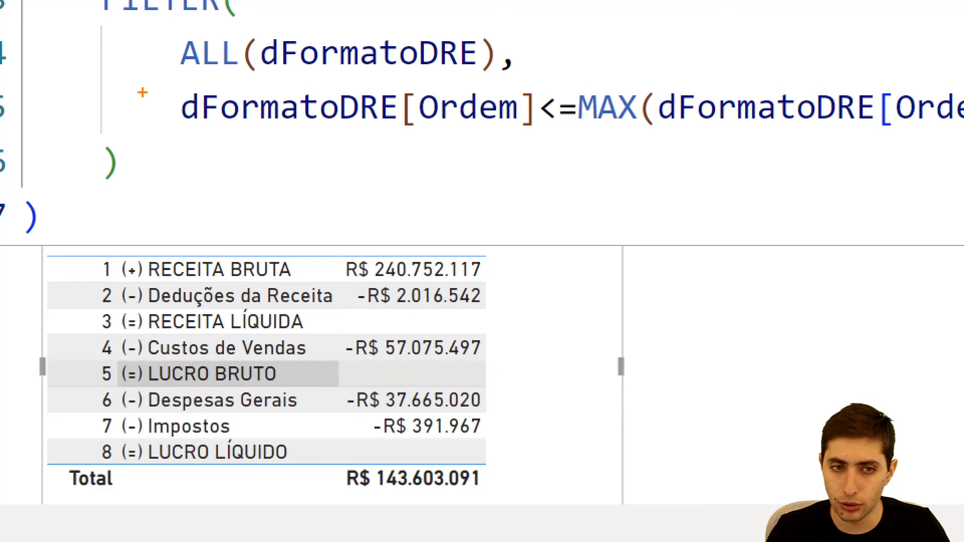
mouse_move(161, 79)
left_mouse_down()
mouse_move(272, 118)
mouse_move(538, 140)
left_mouse_up()
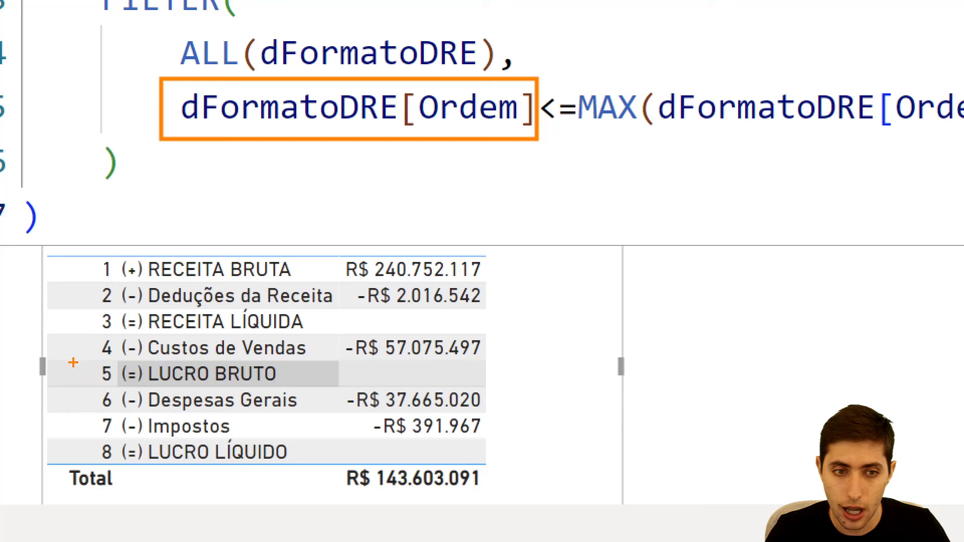
left_click_drag(73, 363, 514, 395)
left_click_drag(73, 375, 36, 350)
key("ctrl+z")
key("ctrl+z")
left_click_drag(65, 391, 495, 236)
key("ctrl+z")
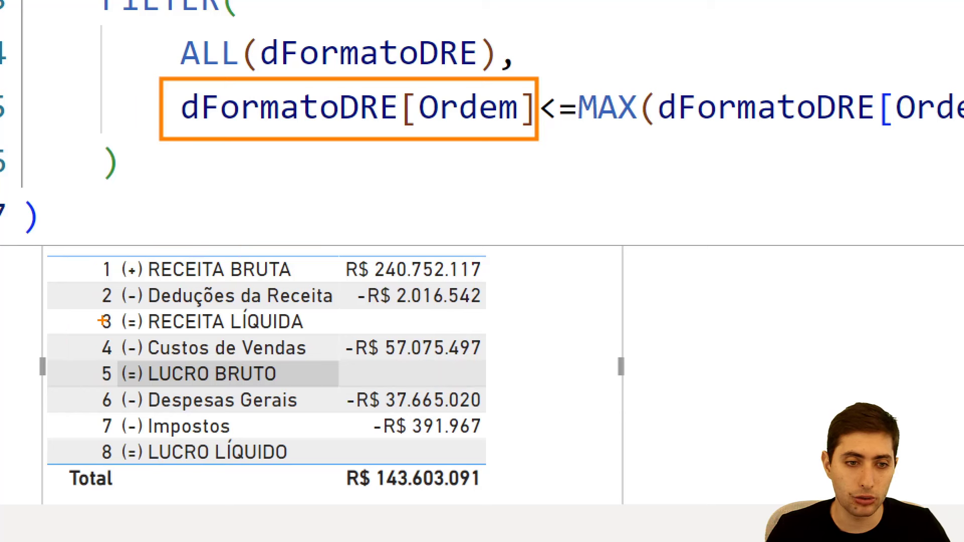
mouse_move(86, 334)
left_mouse_down()
mouse_move(455, 283)
mouse_move(497, 241)
mouse_move(488, 270)
mouse_move(560, 252)
left_mouse_up()
left_click_drag(480, 299, 555, 274)
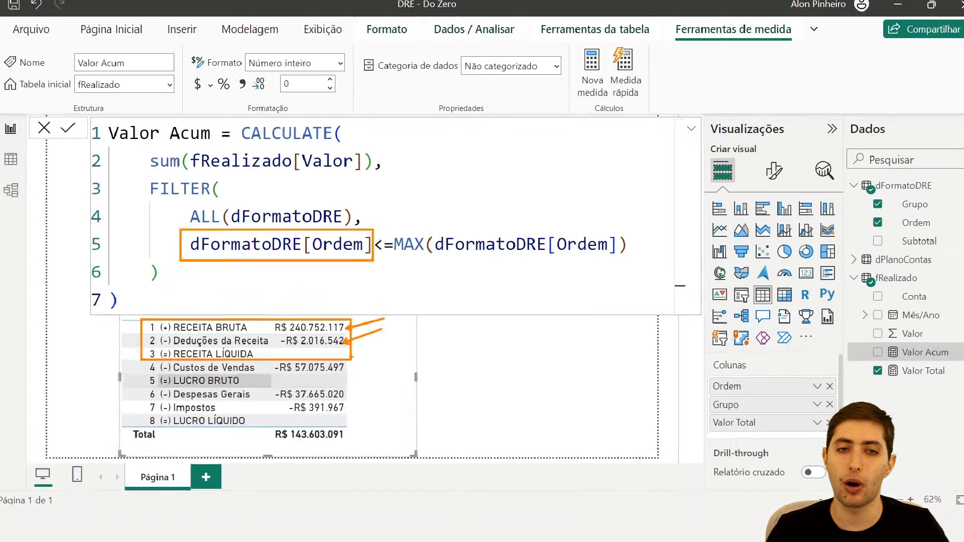
key("Escape")
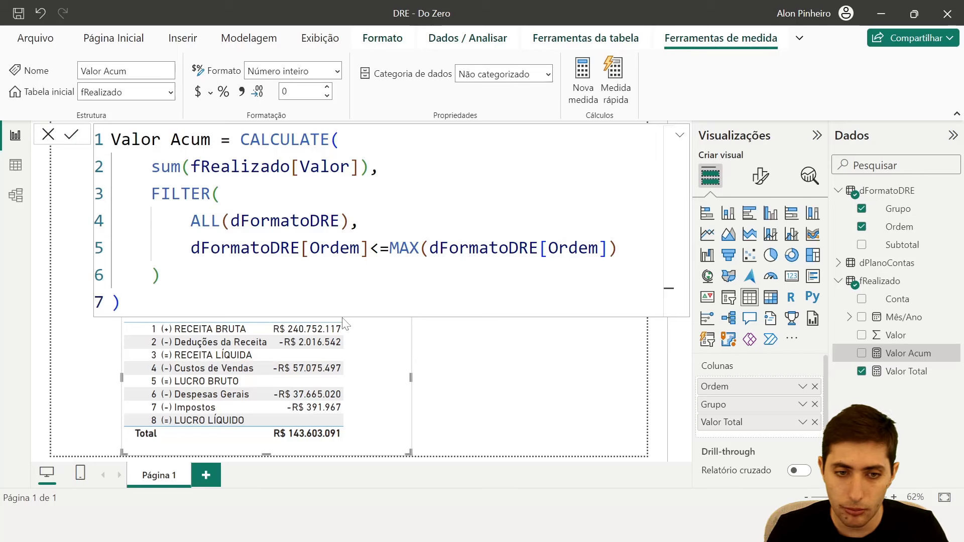
Review the Valor Acum formula's structure, from the CALCULATE and FILTER parentheses to ALL(dFormatoDRE) and the Ordem condition
left_click(341, 302)
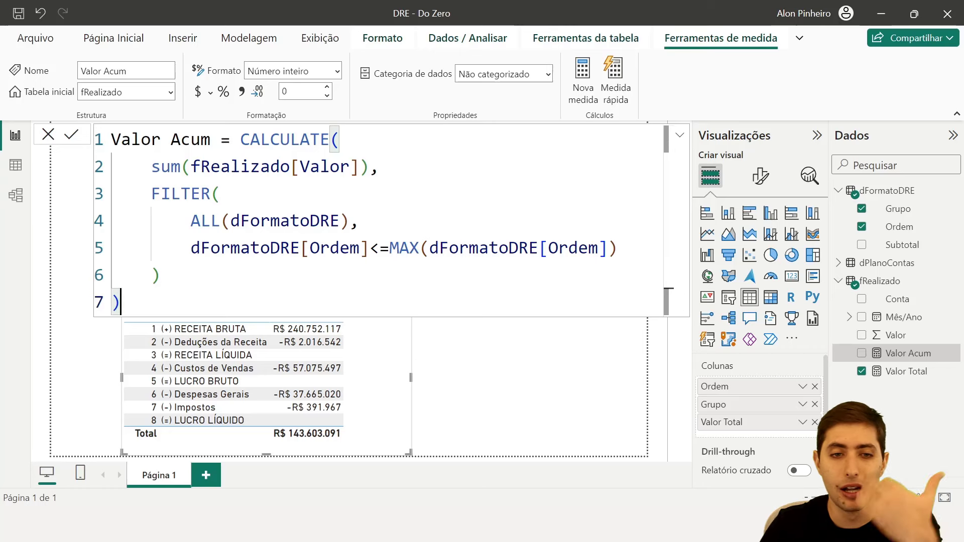
left_click(372, 221)
left_click(366, 193)
left_click(374, 221)
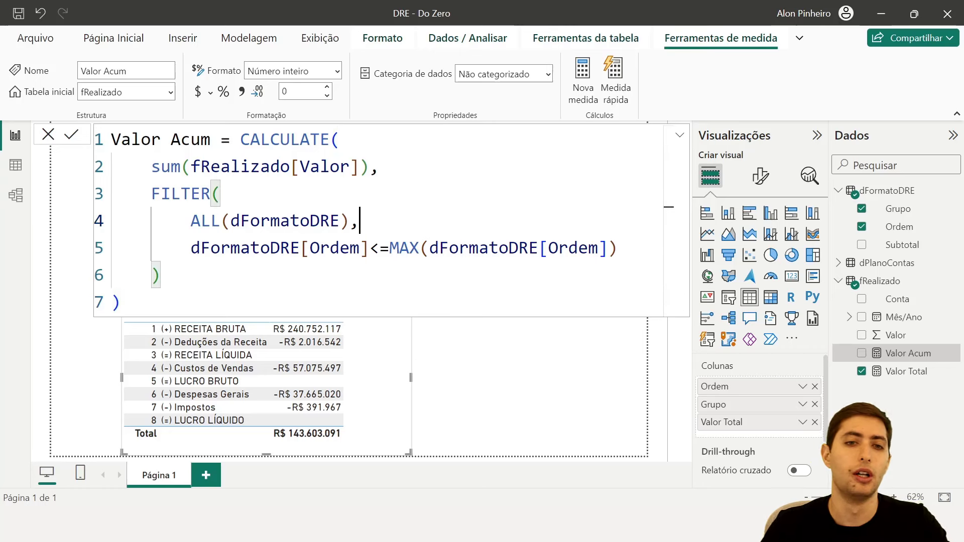
left_click(389, 248)
left_click(618, 248)
left_click(161, 275)
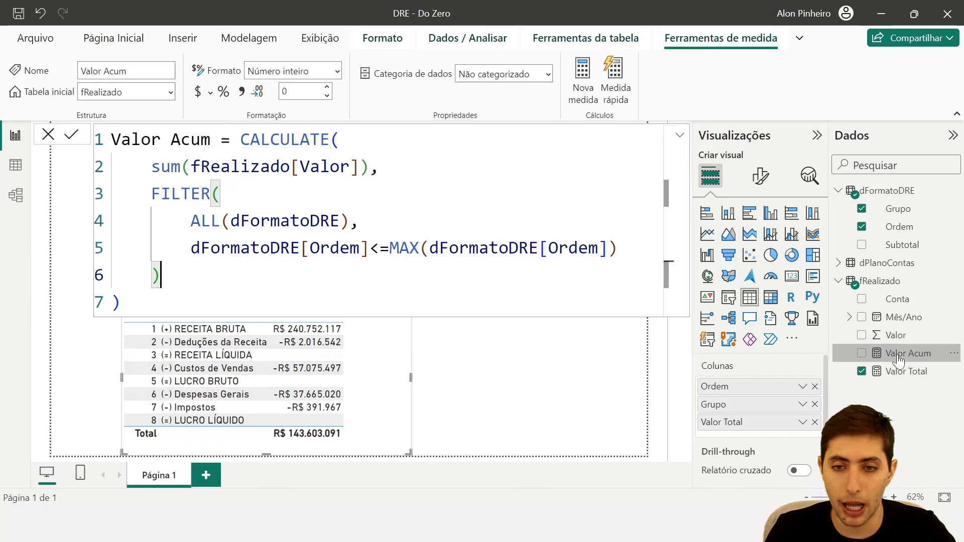
Add the Valor Acum measure to the DRE table as a column after Valor Total
left_click_drag(910, 356, 702, 431)
left_click(541, 427)
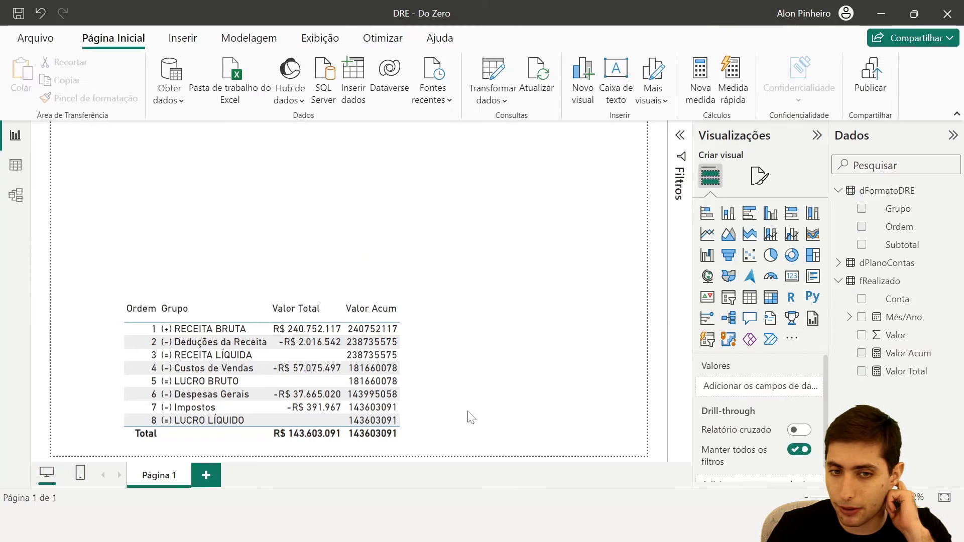
left_click(408, 398)
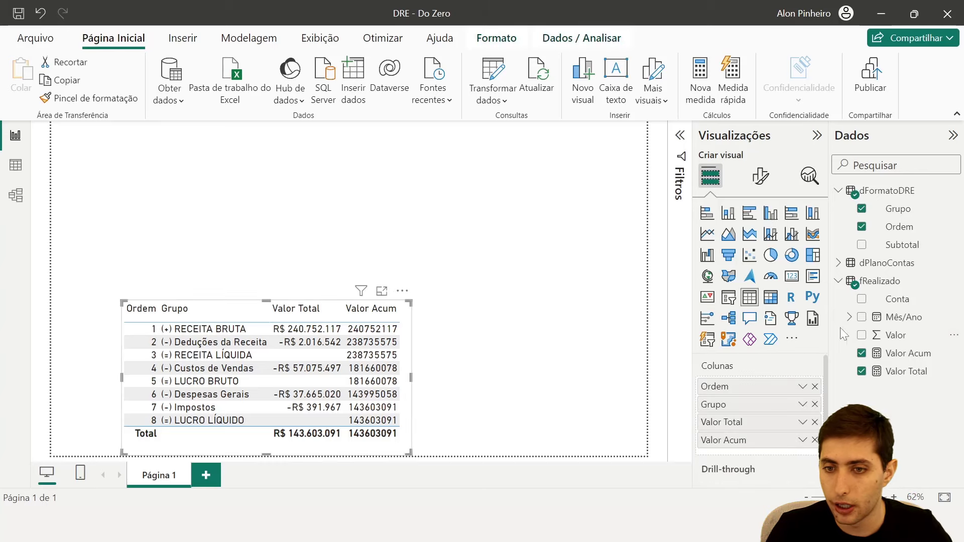
Format the Valor Acum measure as R$ Português (Brasil) currency and widen the DRE table slightly to fit its column
left_click(908, 353)
left_click(210, 92)
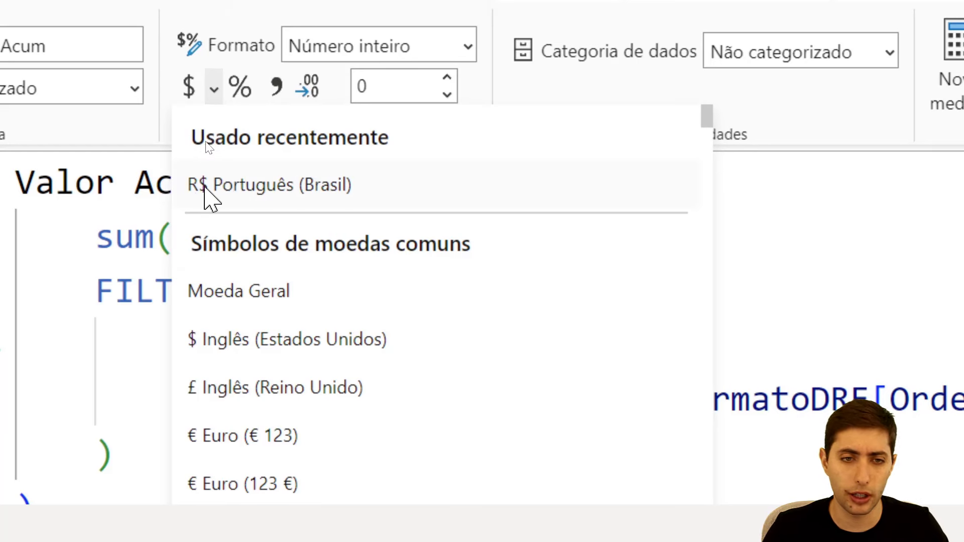
left_click(204, 188)
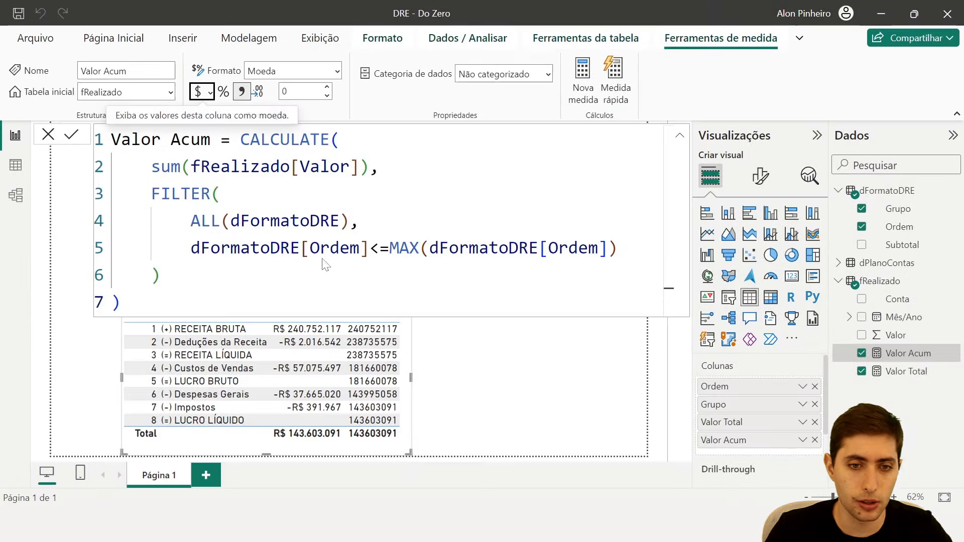
left_click(422, 378)
left_click(415, 378)
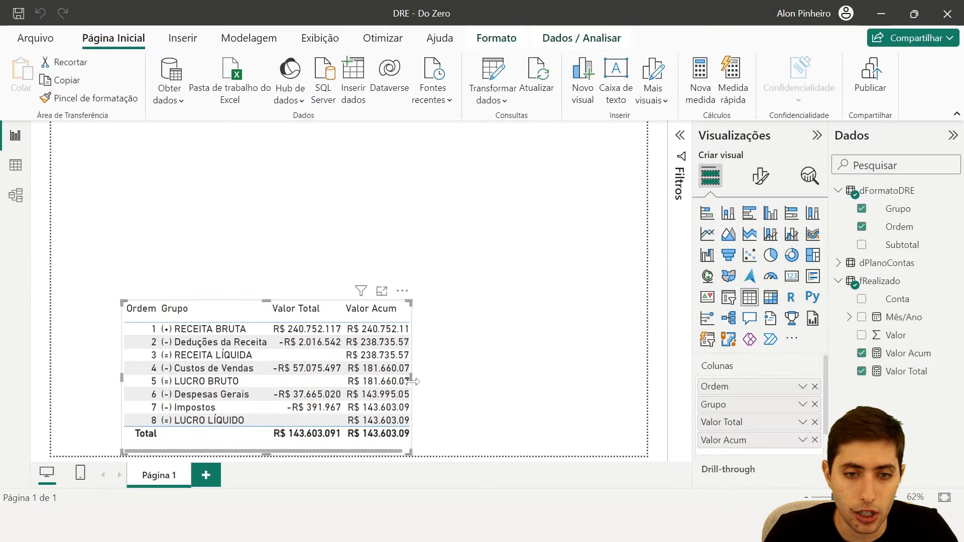
left_click_drag(414, 378, 424, 378)
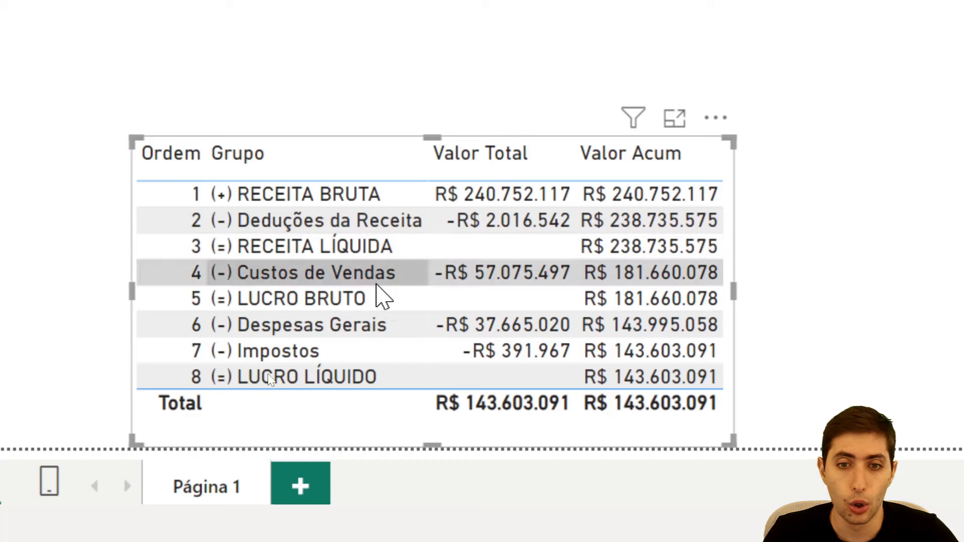
Compare Valor Total with Valor Acum row by row, from RECEITA BRUTA through LUCRO BRUTO to Despesas Gerais
left_click(644, 300)
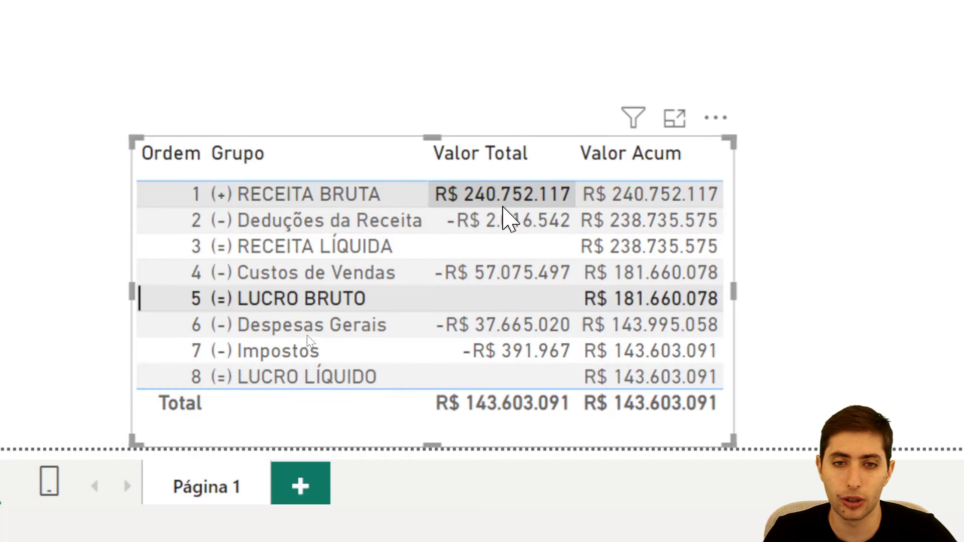
left_click(505, 201)
left_click(508, 224)
left_click(516, 256)
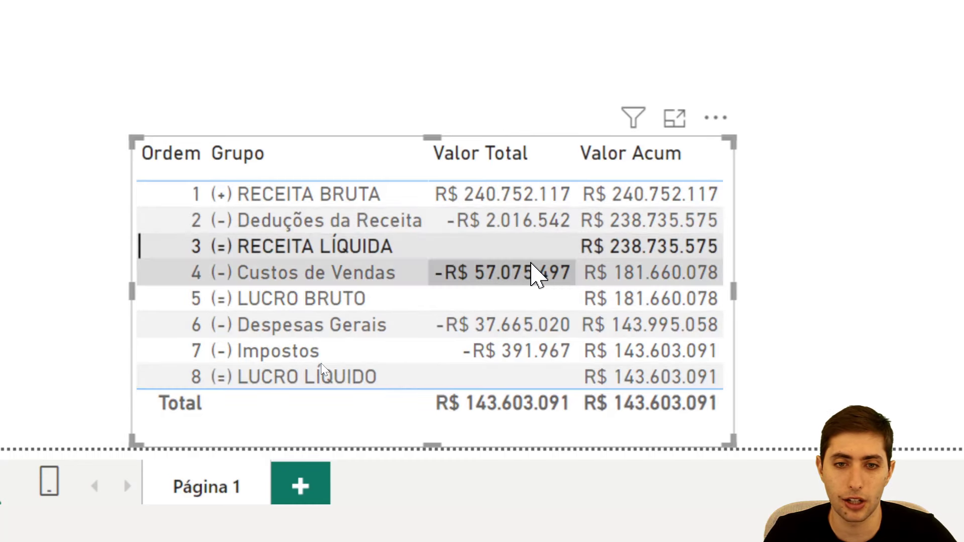
left_click(535, 273)
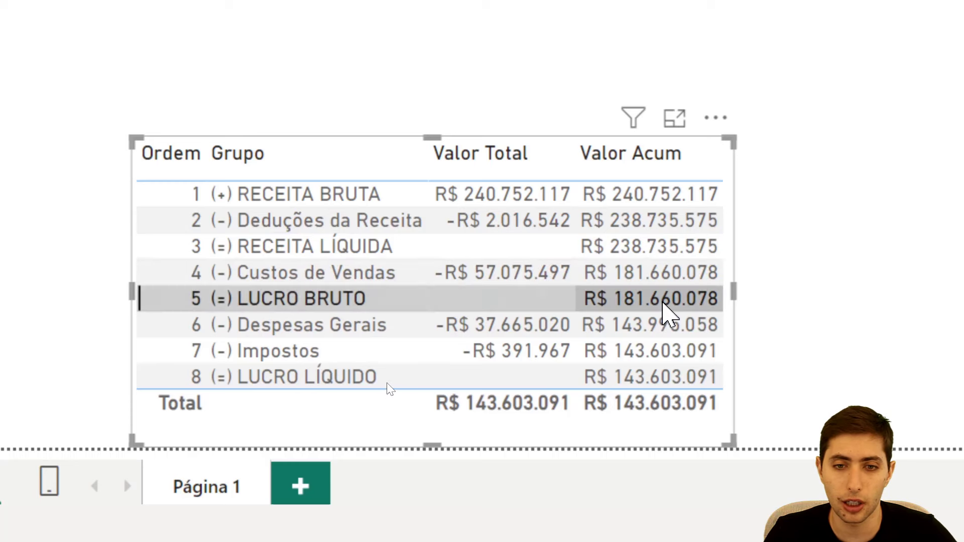
left_click(661, 306)
left_click(622, 329)
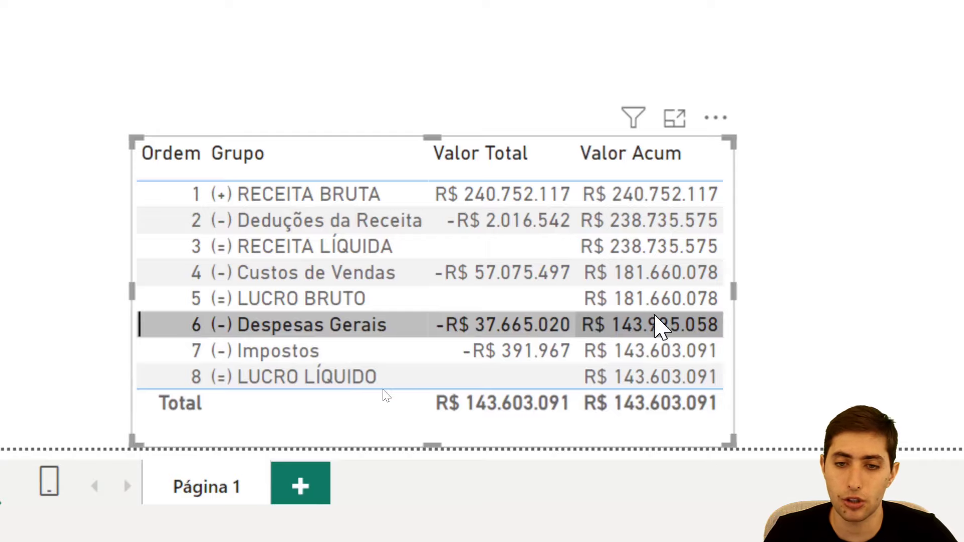
left_click(658, 327)
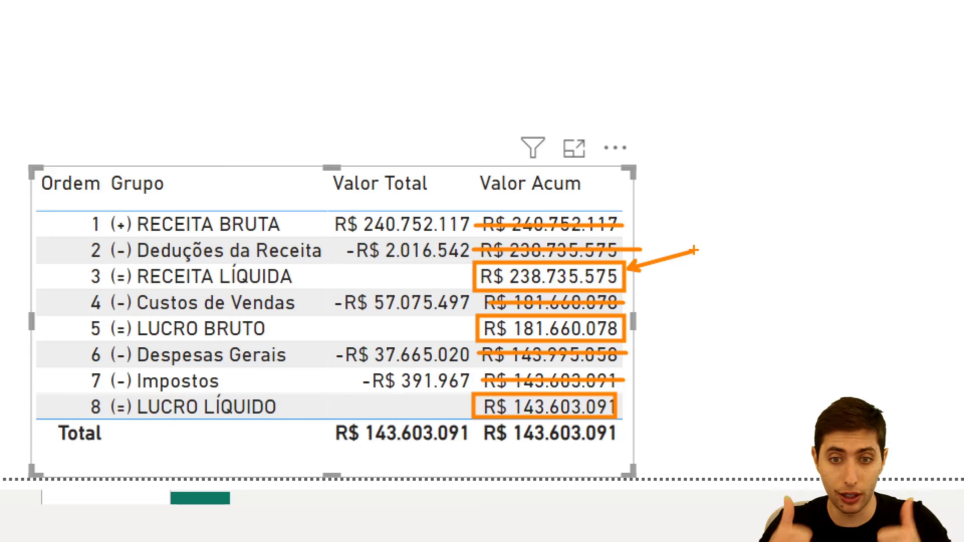
Examine which values the DRE needs, marking Valor Acum for the subtotal rows and Valor Total for RECEITA BRUTA, Deduções and Custos
left_click_drag(634, 320, 683, 303)
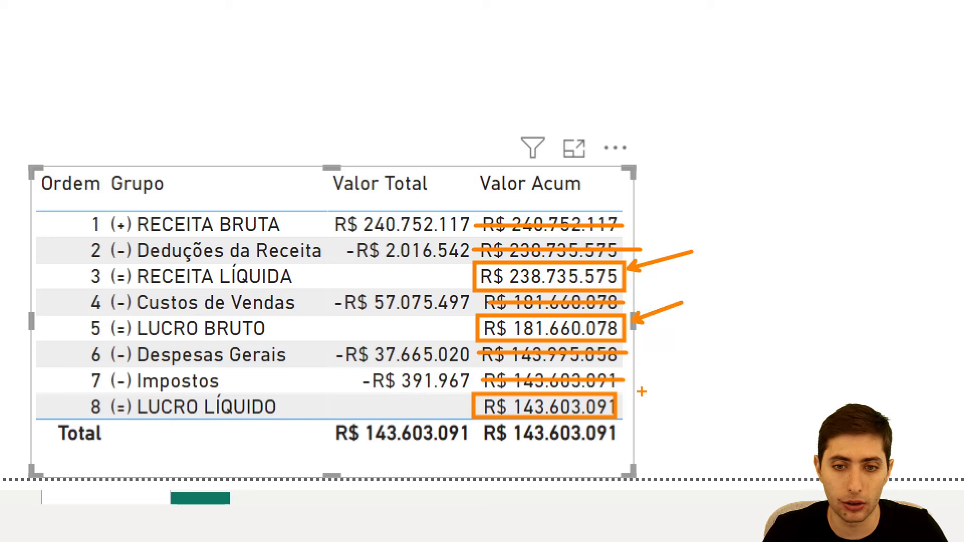
left_click_drag(627, 403, 693, 390)
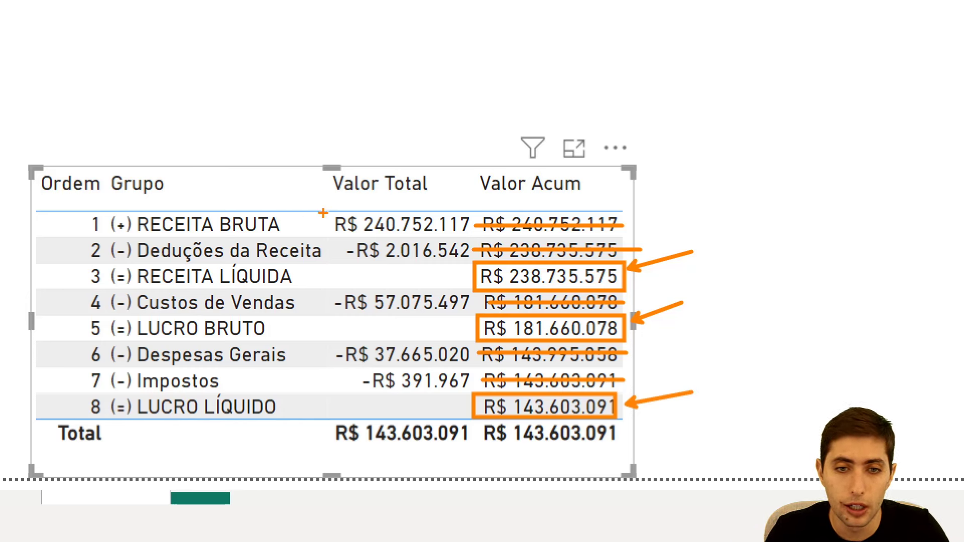
left_click_drag(332, 218, 474, 237)
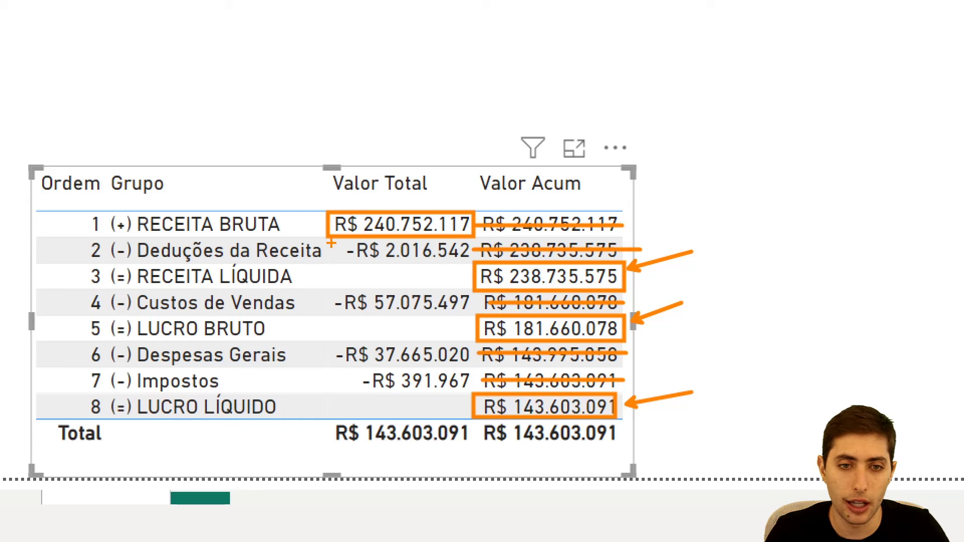
mouse_move(334, 239)
left_mouse_down()
mouse_move(473, 236)
mouse_move(333, 239)
left_mouse_up()
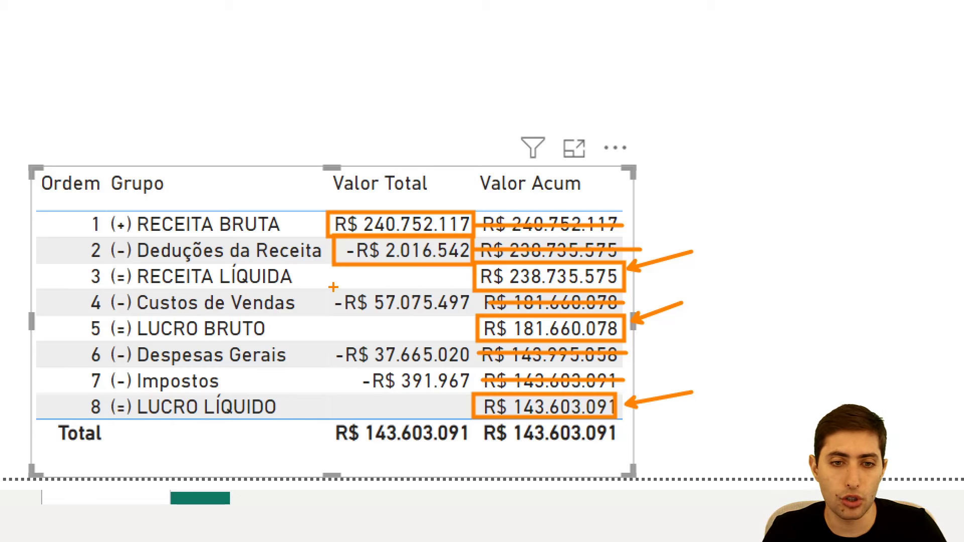
mouse_move(333, 287)
left_mouse_down()
mouse_move(329, 296)
mouse_move(463, 315)
mouse_move(471, 289)
left_mouse_up()
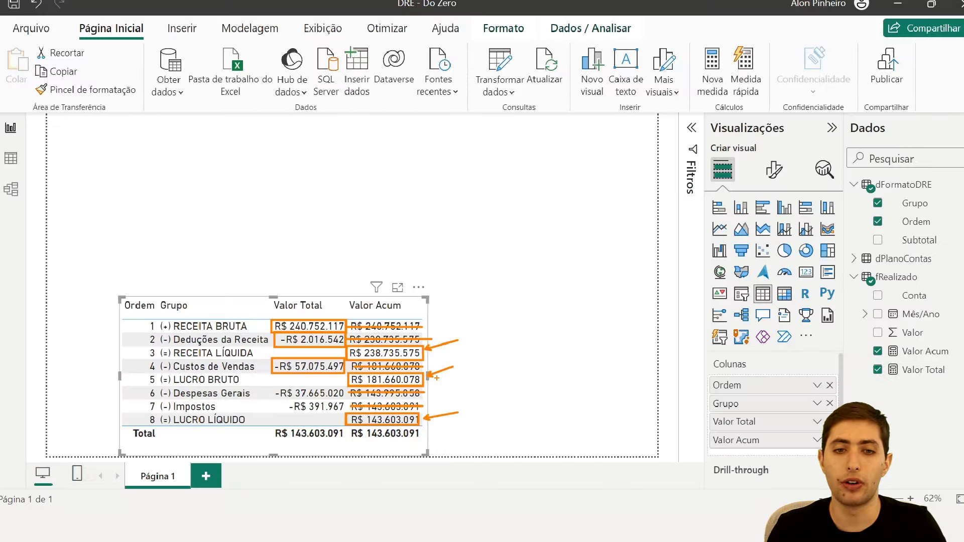
Switch to a new WordPad document and write the rule heading SE FOR SUBTOTAL in large, zoomed-in text
key("Escape")
key("super")
type("wordpad")
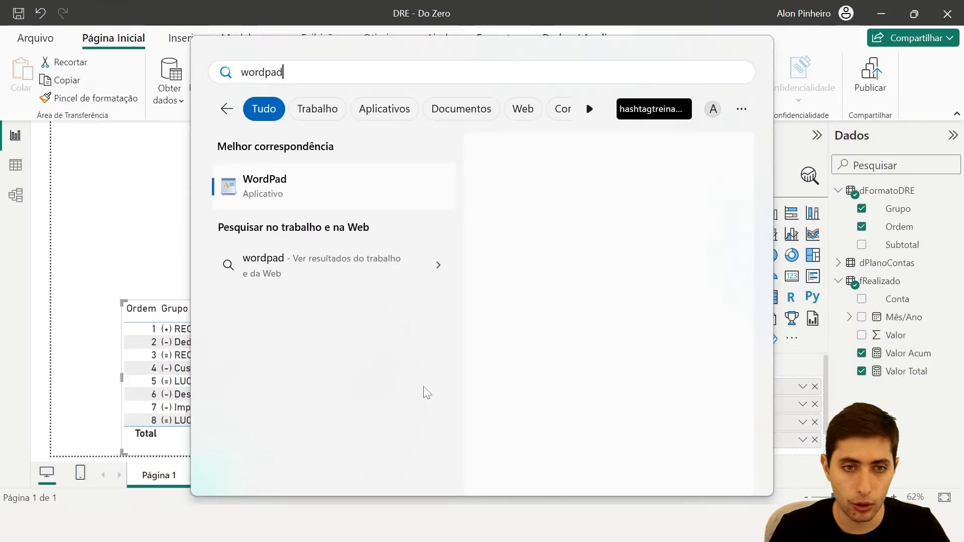
key("Return")
scroll(482, 271, "up", 15)
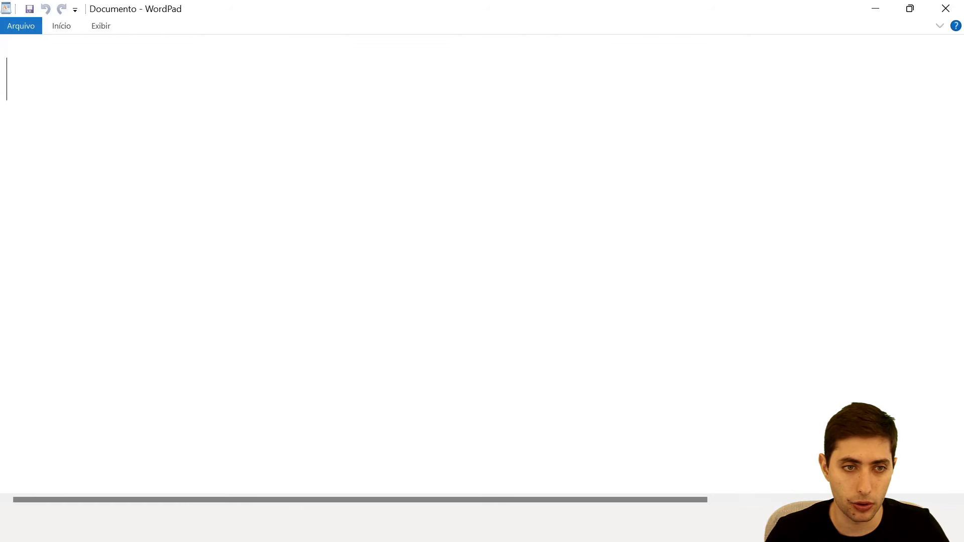
key("Caps_Lock")
type("SE FOR SUBTOTAL")
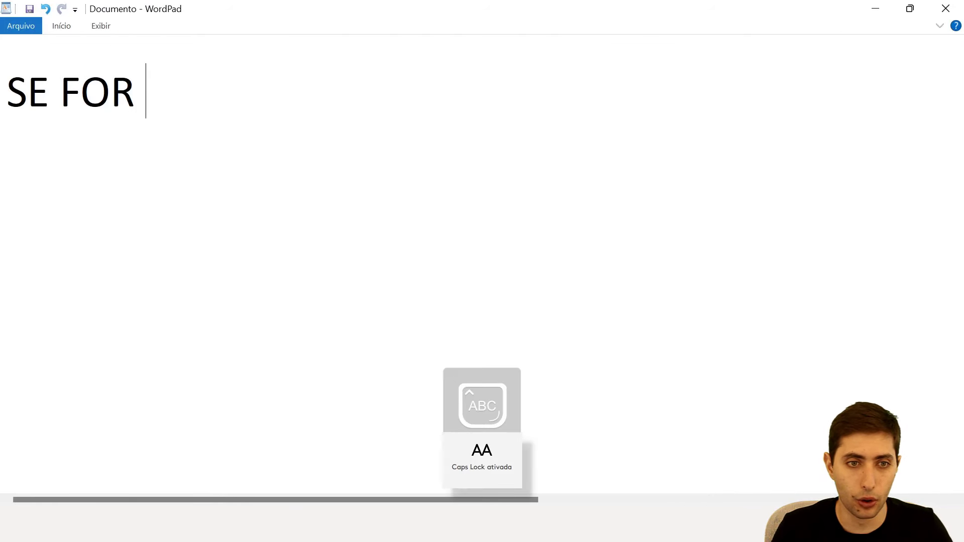
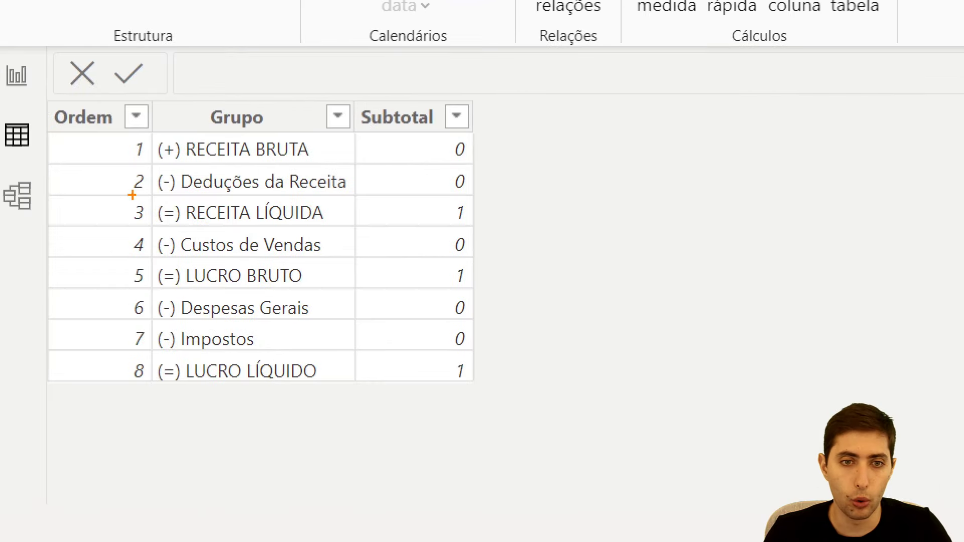
Examine the Subtotal flags of RECEITA BRUTA, Deduções da Receita and RECEITA LÍQUIDA in the dFormatoDRE data and return to the report
mouse_move(361, 130)
left_mouse_down()
mouse_move(494, 184)
mouse_move(494, 195)
mouse_move(483, 193)
left_mouse_up()
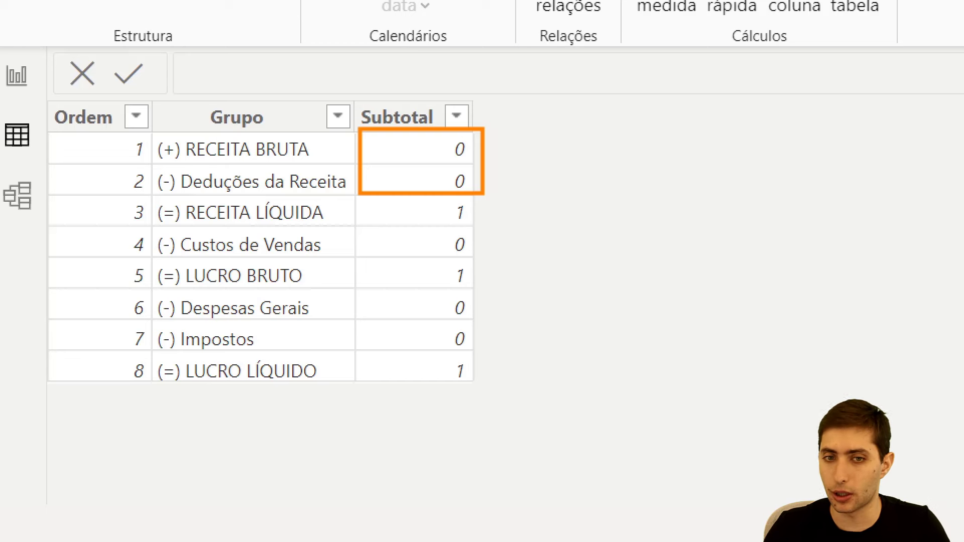
left_click_drag(360, 198, 473, 231)
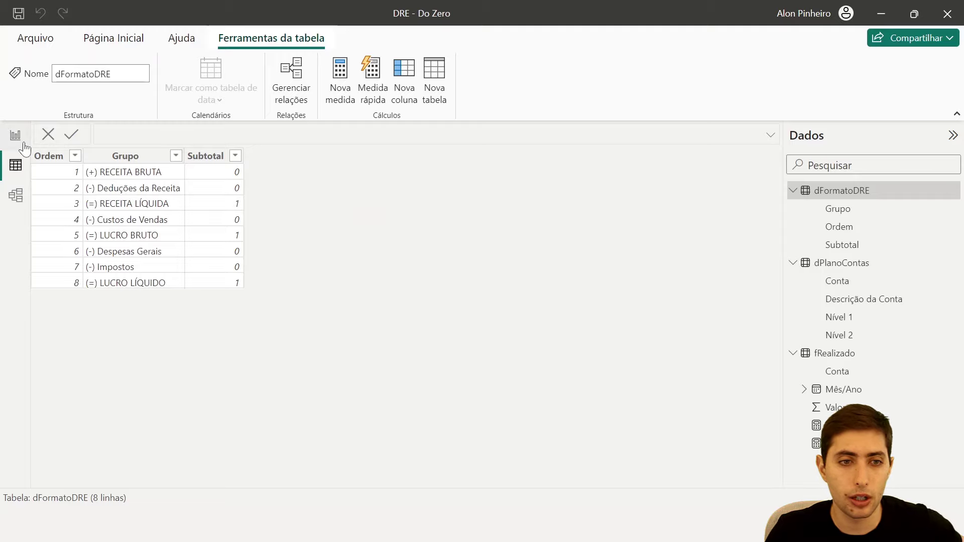
left_click(14, 135)
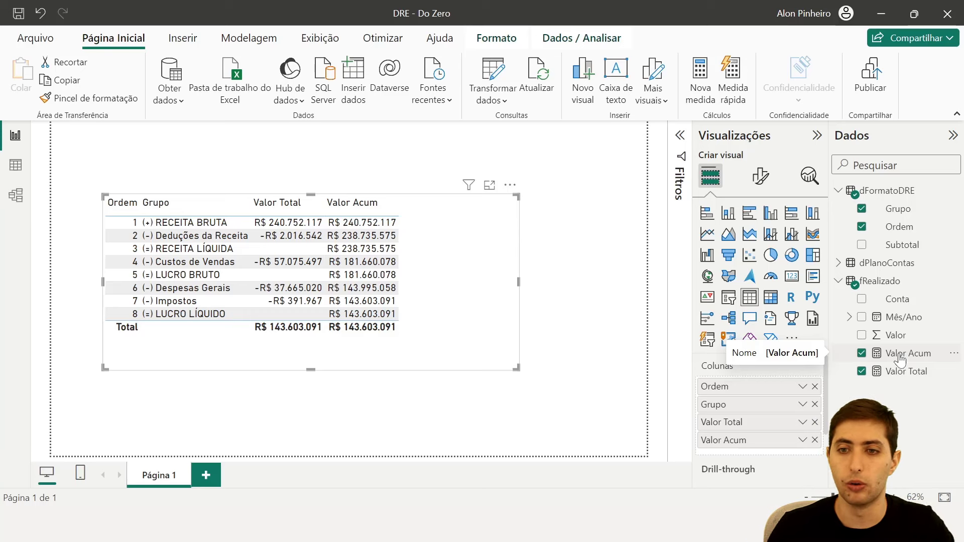
Create a new measure named Subtotal? in the dFormatoDRE table
right_click(897, 195)
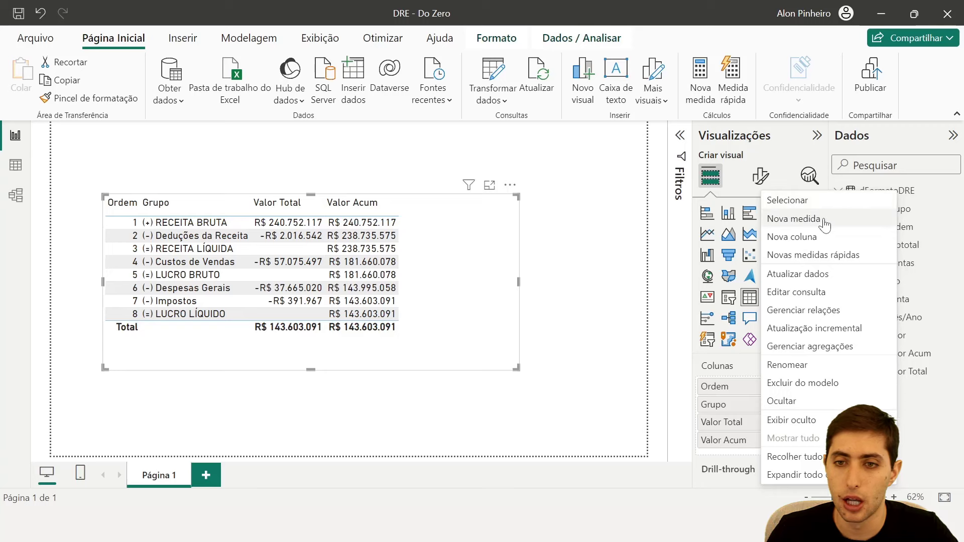
left_click(824, 222)
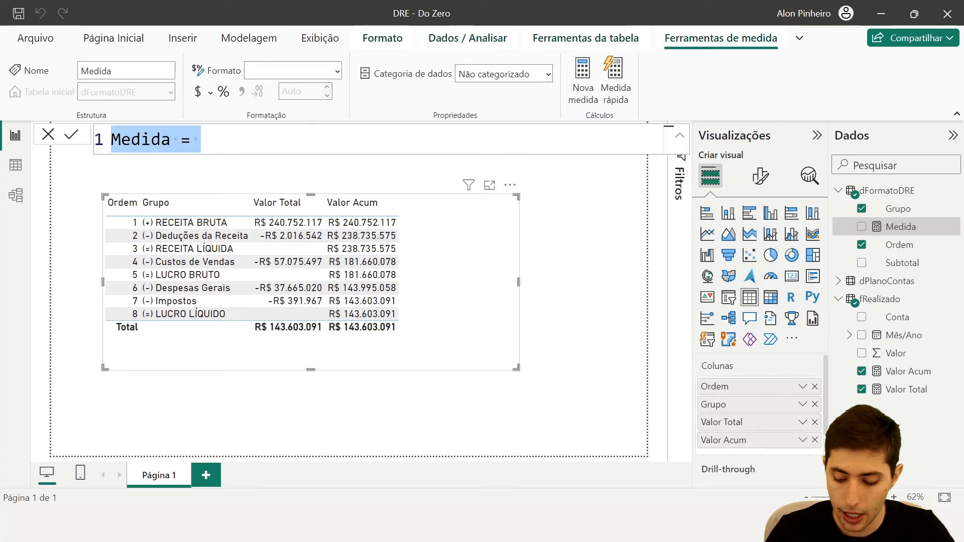
type("Subtota")
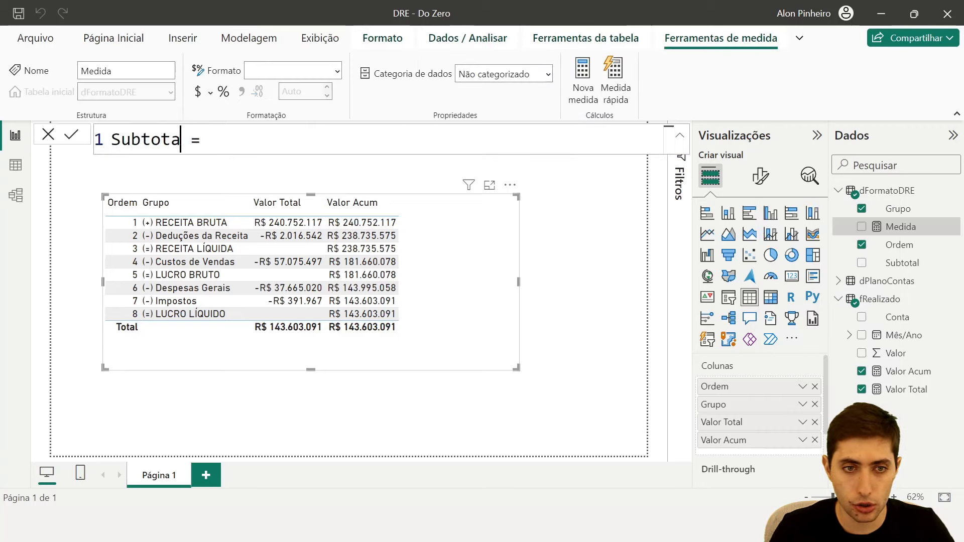
type("l?")
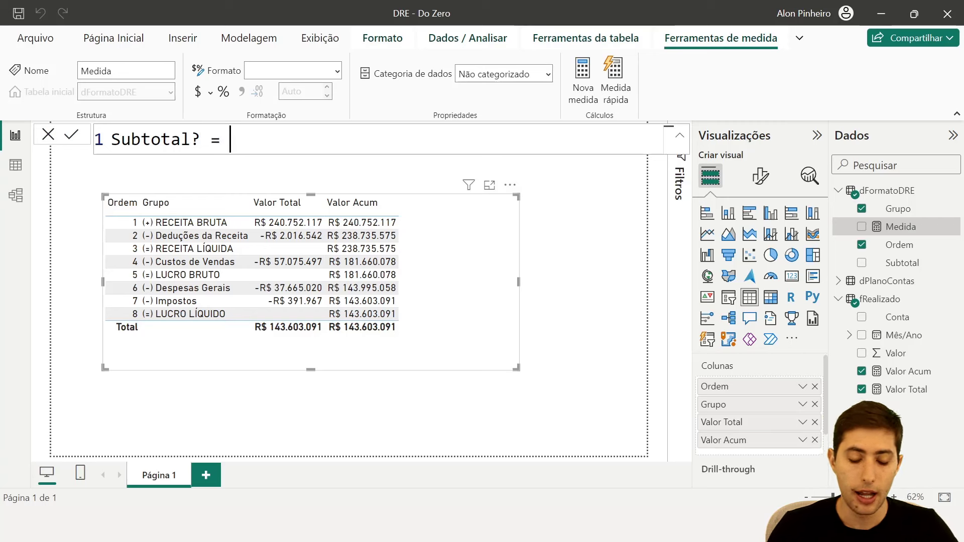
type("if")
key("Tab")
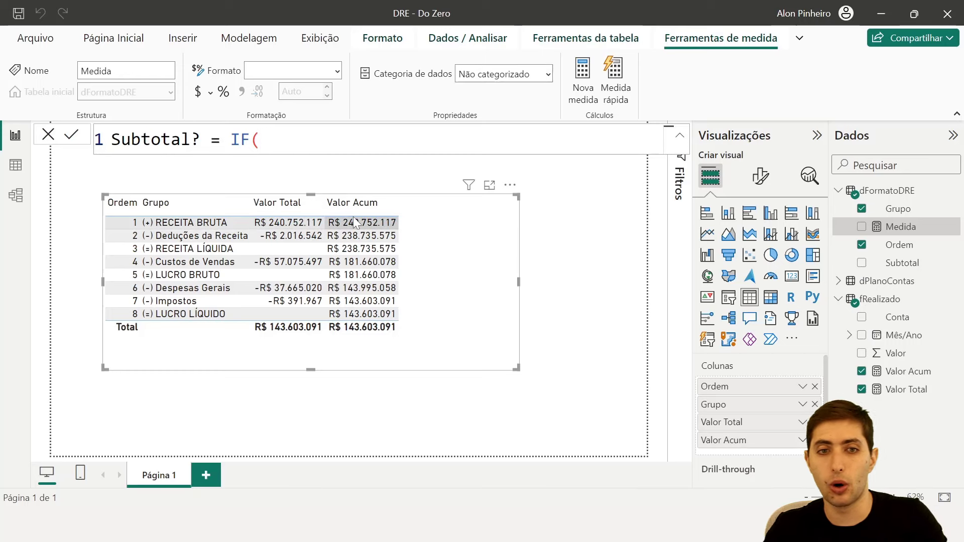
type("subtotal")
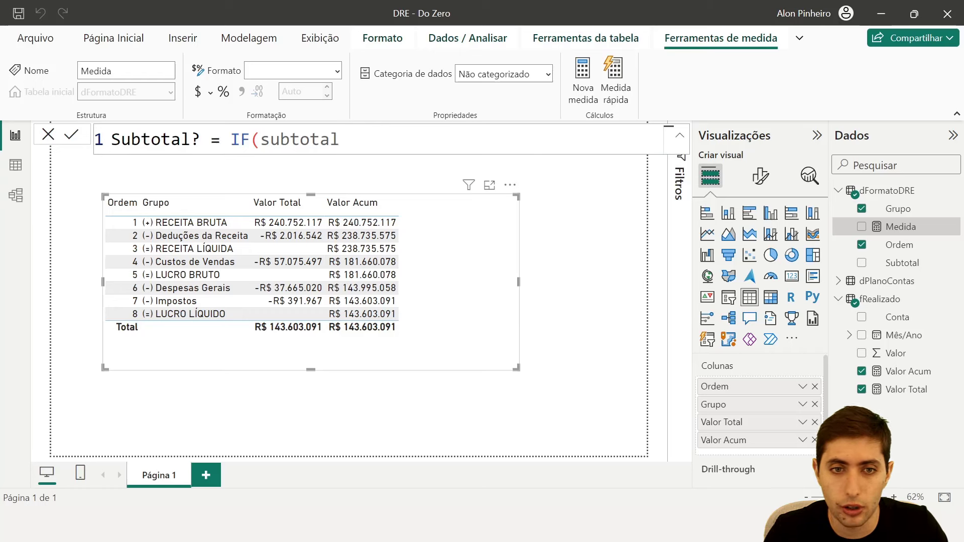
key("shift+Left")
key("shift+Left")
key("shift+Left")
key("shift+Left")
key("shift+Left")
key("shift+Left")
key("shift+Left")
key("shift+Left")
key("shift+Left")
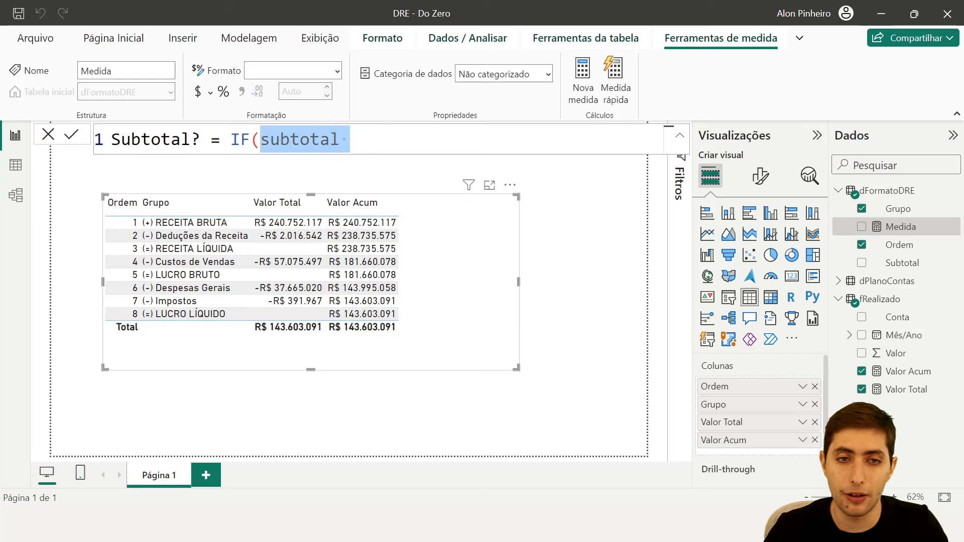
key("BackSpace")
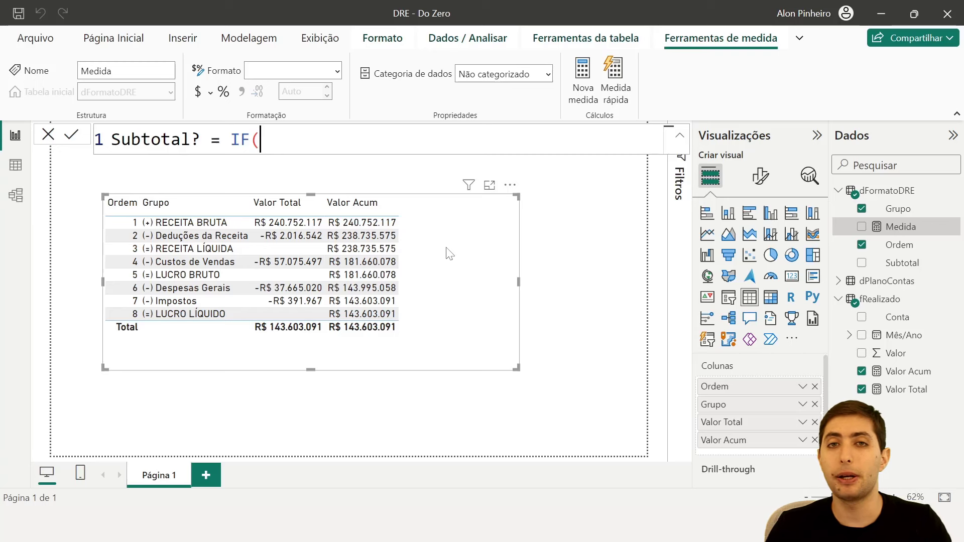
type("selecteval")
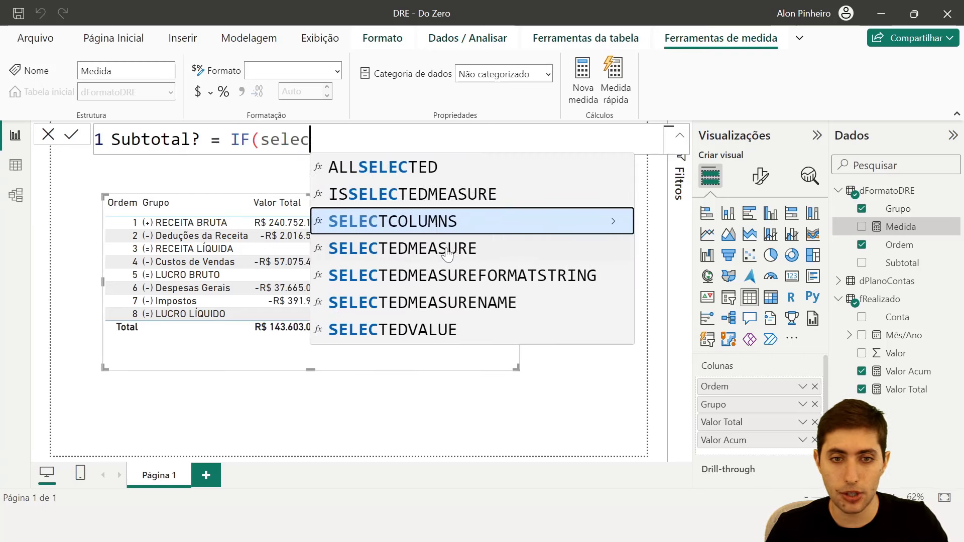
key("BackSpace")
key("BackSpace")
key("BackSpace")
type("dval")
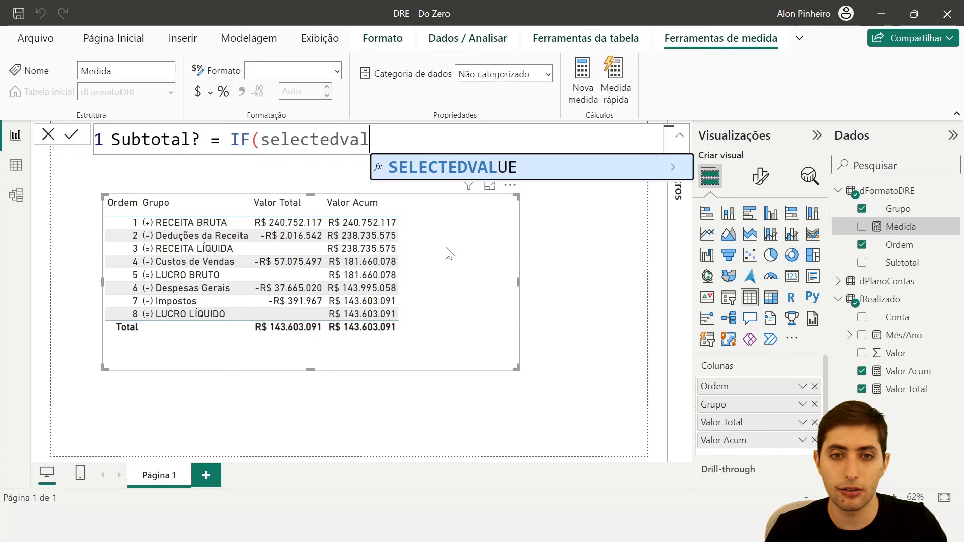
key("Tab")
key("Escape")
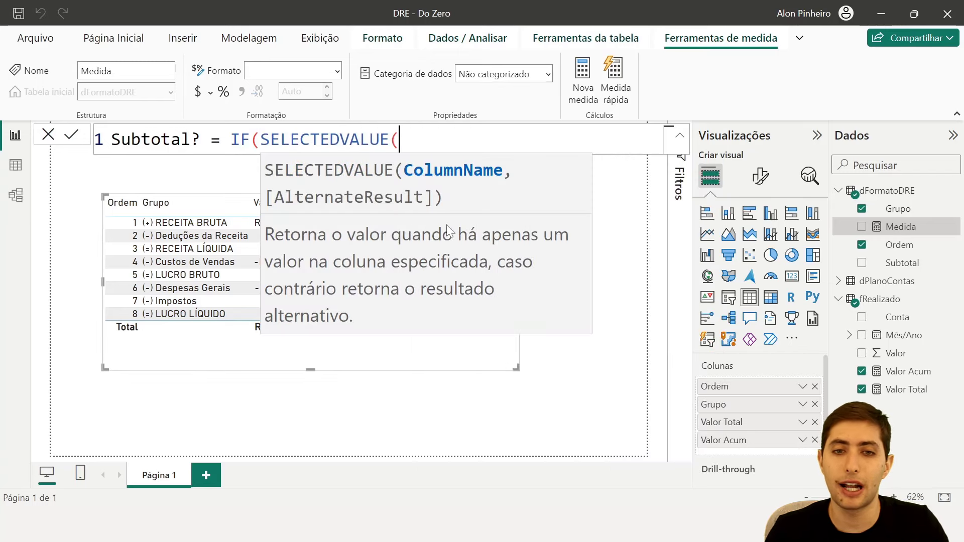
key("ctrl+minus")
key("ctrl+minus")
key("ctrl+minus")
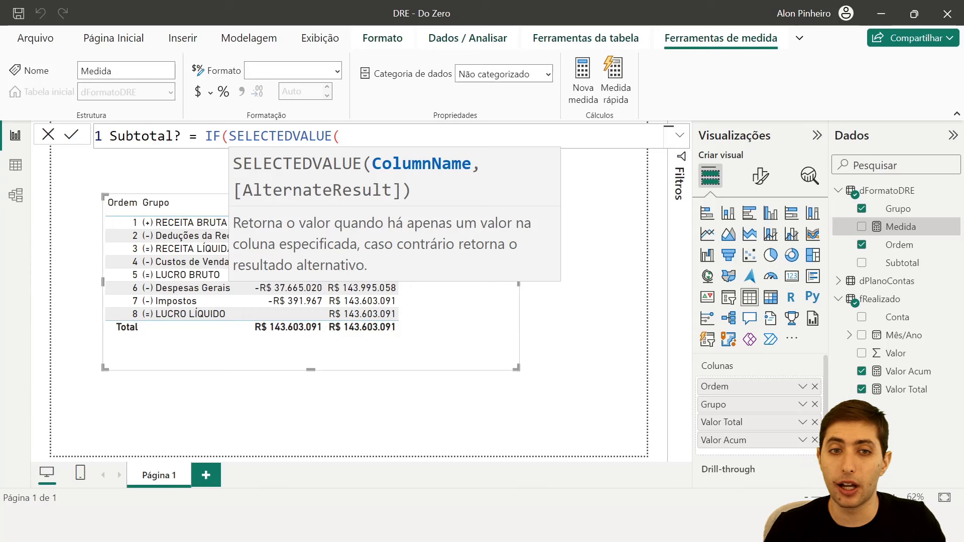
key("ctrl+shift+Left")
key("ctrl+shift+Left")
key("ctrl+shift+Left")
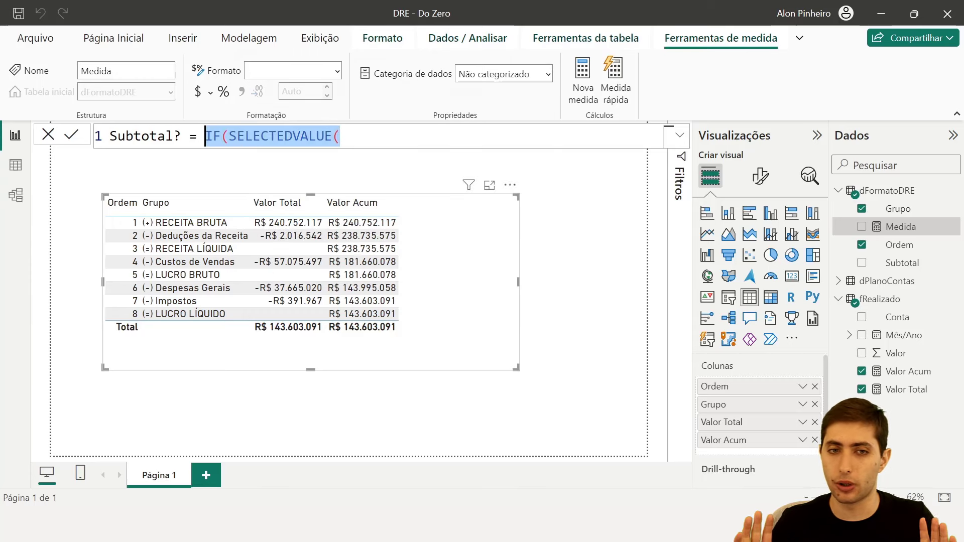
key("BackSpace")
Define the Subtotal? measure as SELECTEDVALUE(dFormatoDRE[Subtotal]) and commit it
type("se")
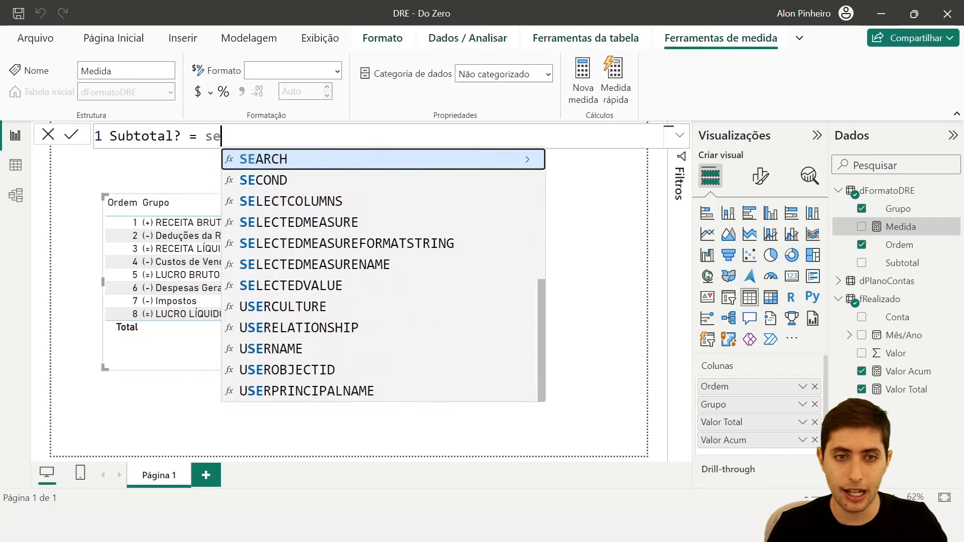
type("lectedvalu")
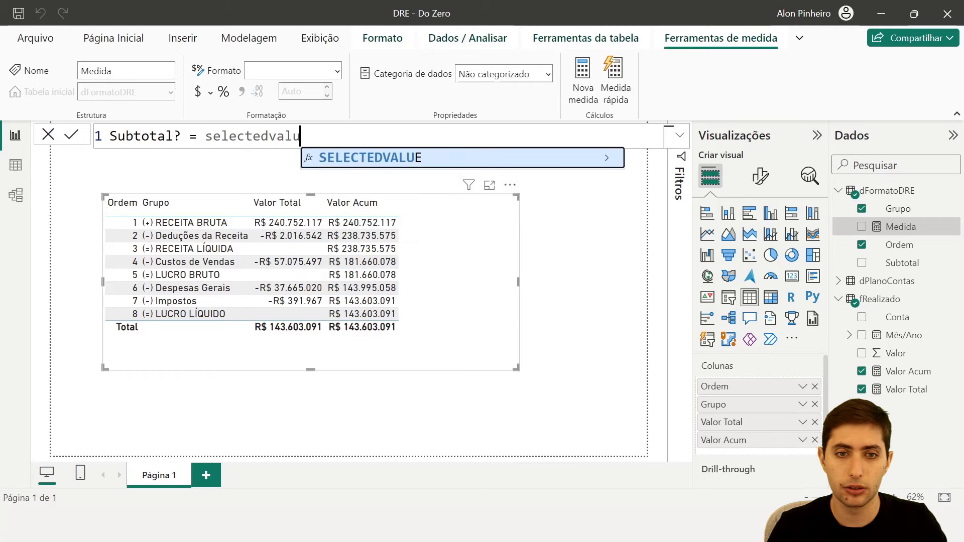
key("Tab")
key("Escape")
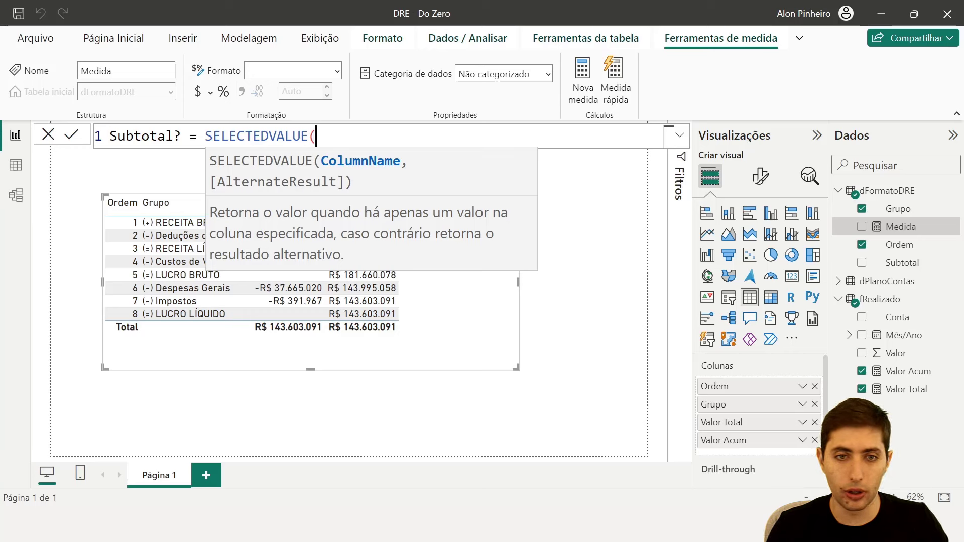
type("subto")
key("Tab")
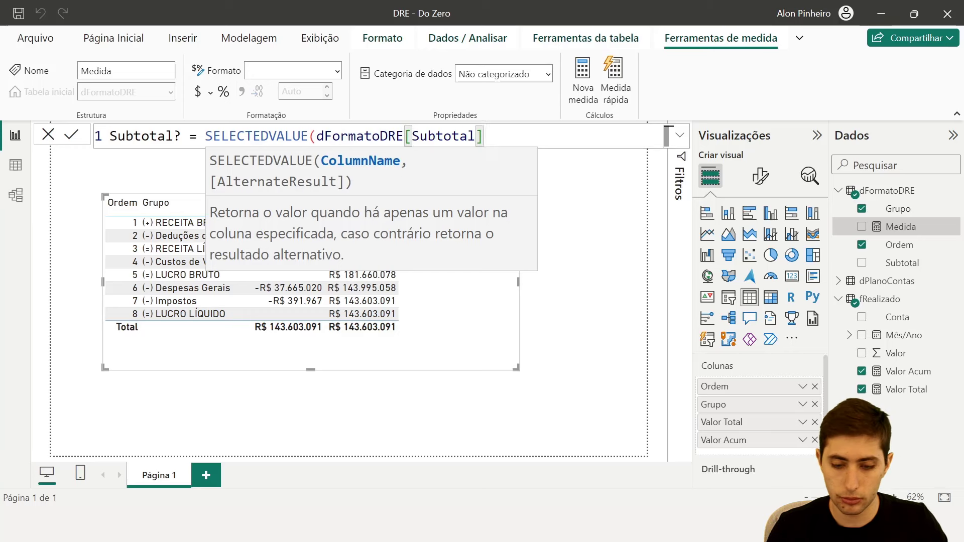
type(")")
key("Return")
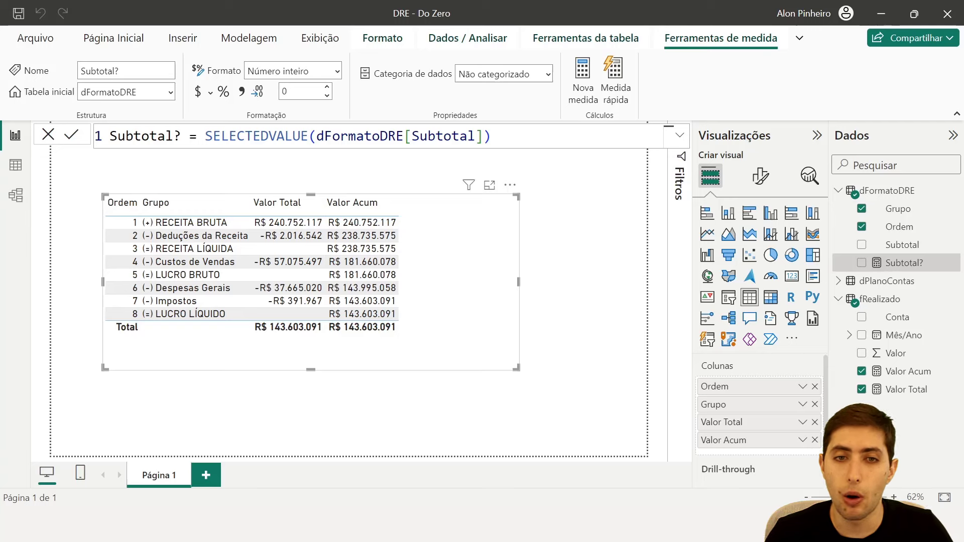
Add the Subtotal? measure to the DRE table as a column after Valor Acum
scroll(379, 136, "up", 4)
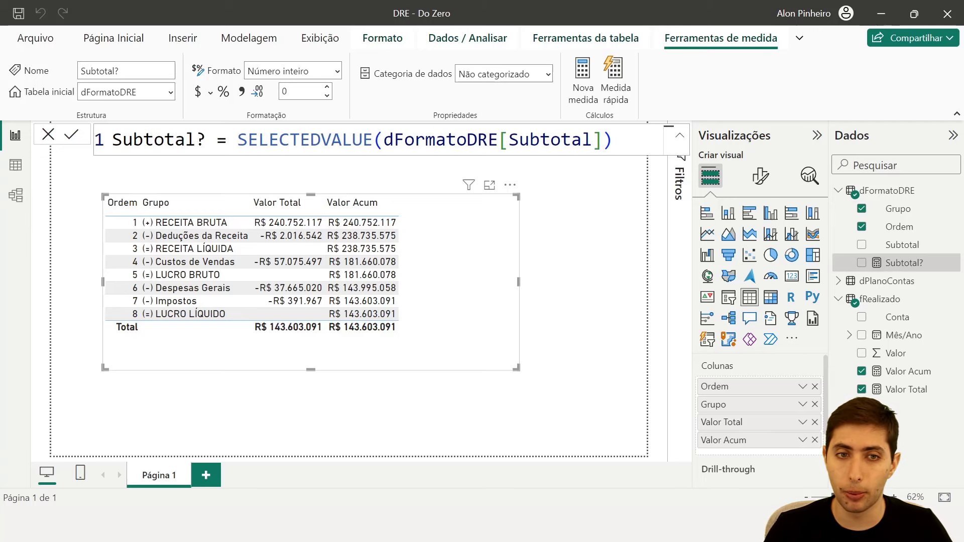
left_click_drag(237, 139, 613, 139)
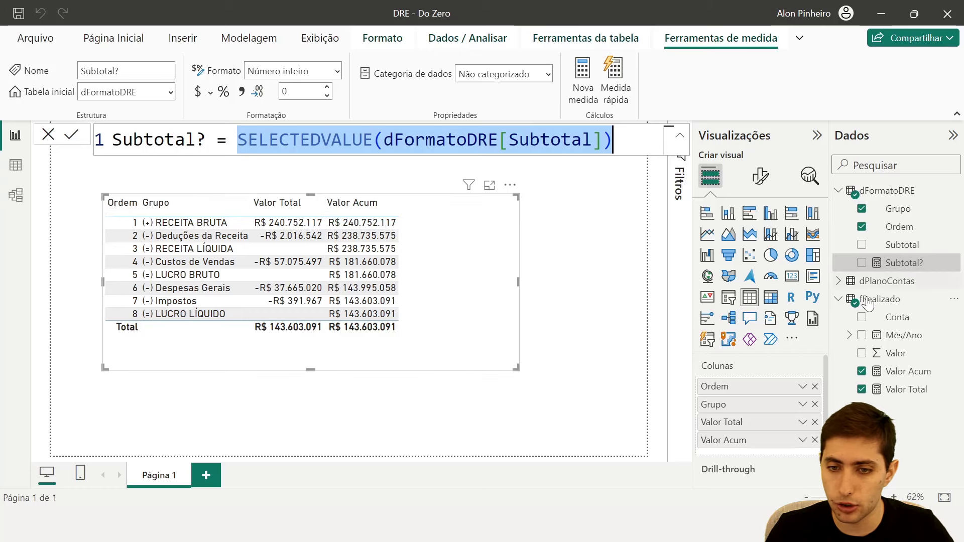
left_click_drag(896, 263, 768, 456)
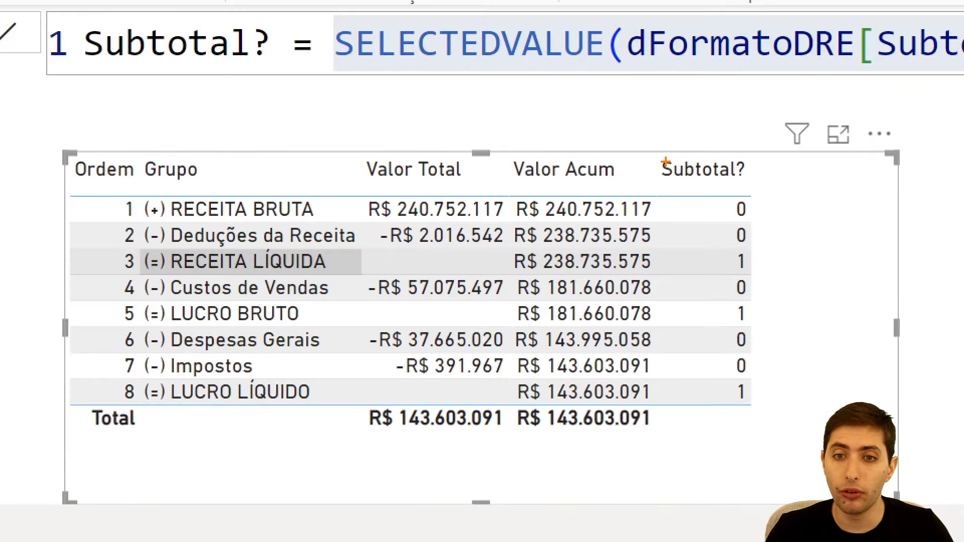
Examine the Subtotal? flag row by row, from RECEITA BRUTA to RECEITA LÍQUIDA, against the measure's SELECTEDVALUE formula
left_click_drag(653, 200, 761, 410)
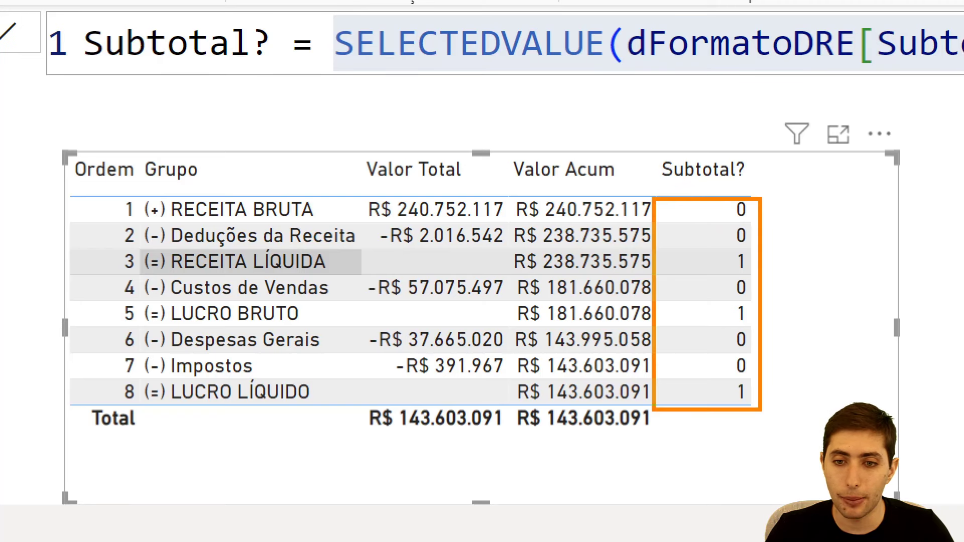
key("e")
mouse_move(66, 194)
left_mouse_down()
mouse_move(586, 223)
mouse_move(770, 221)
mouse_move(801, 175)
left_mouse_up()
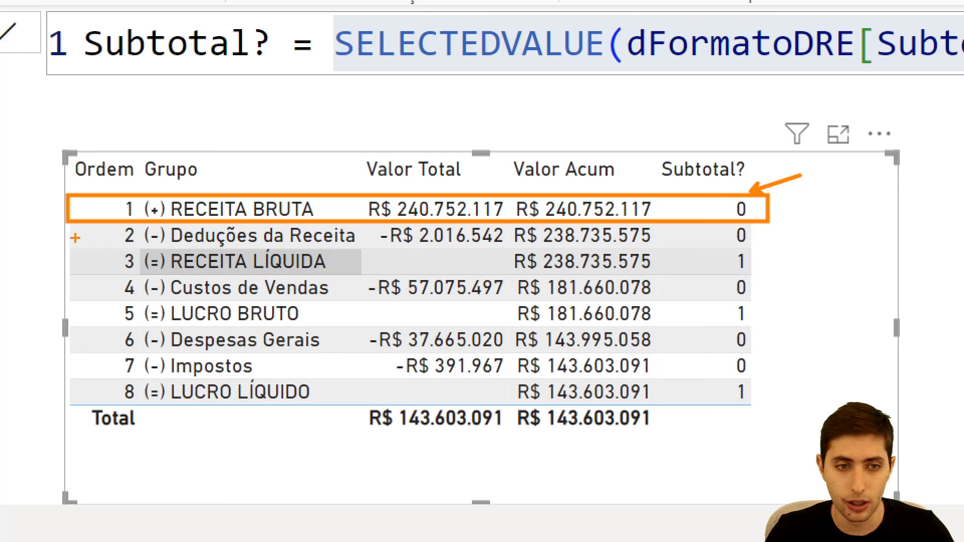
mouse_move(72, 221)
left_mouse_down()
mouse_move(764, 247)
mouse_move(830, 208)
left_mouse_up()
mouse_move(72, 246)
left_mouse_down()
mouse_move(713, 295)
mouse_move(779, 279)
mouse_move(812, 247)
left_mouse_up()
key("Escape")
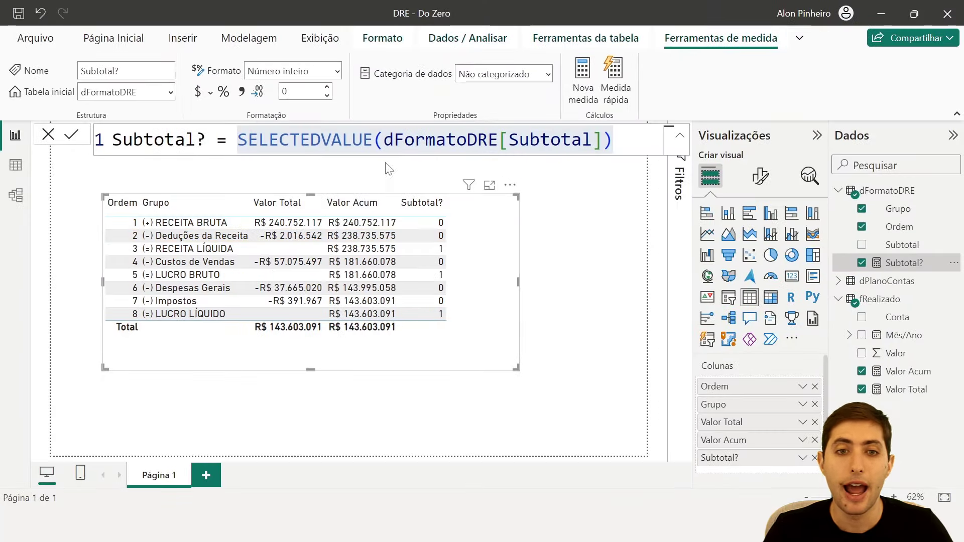
left_click_drag(238, 139, 612, 139)
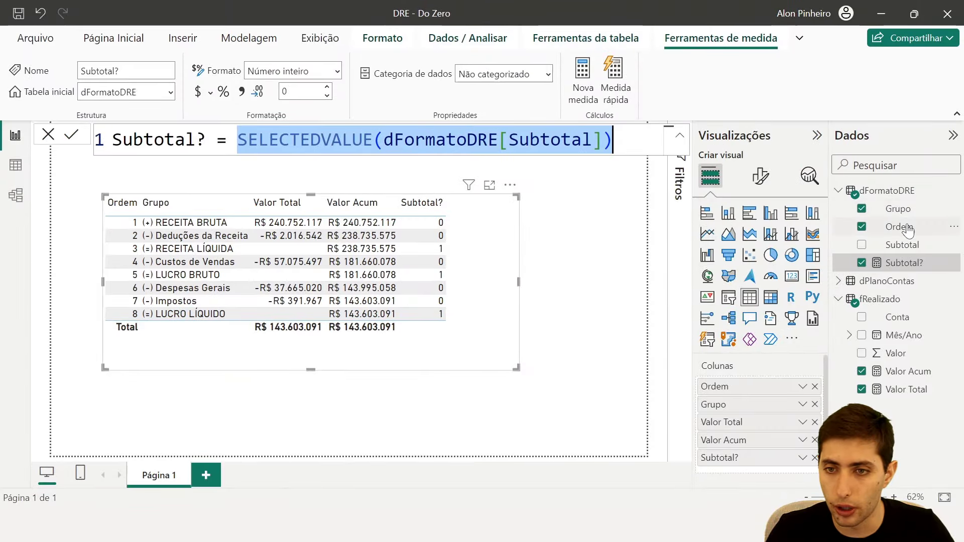
Remove the Ordem column from the DRE table
left_click(901, 227)
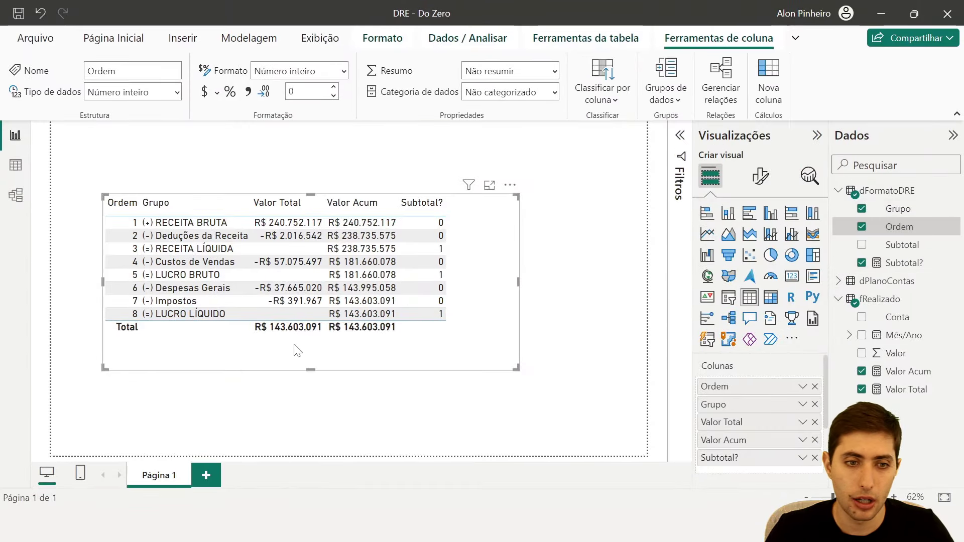
left_click(815, 386)
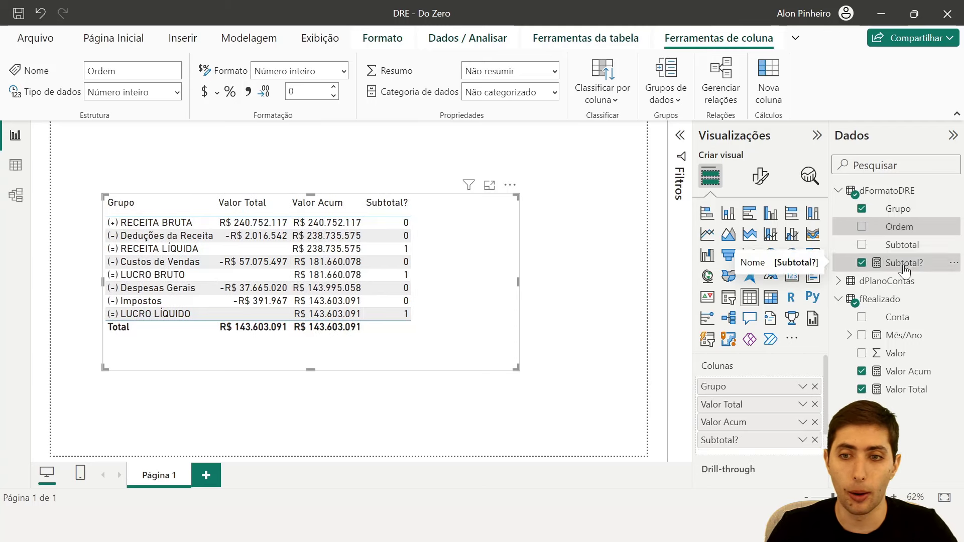
Create a new measure in the dFormatoDRE table and name it Ordem Atual
right_click(888, 259)
left_click(864, 51)
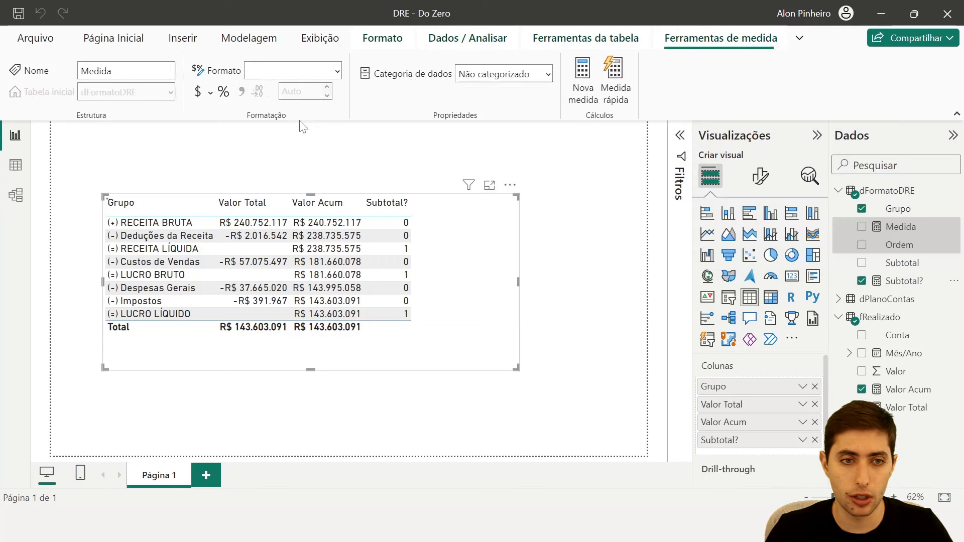
type("Ordem Sele")
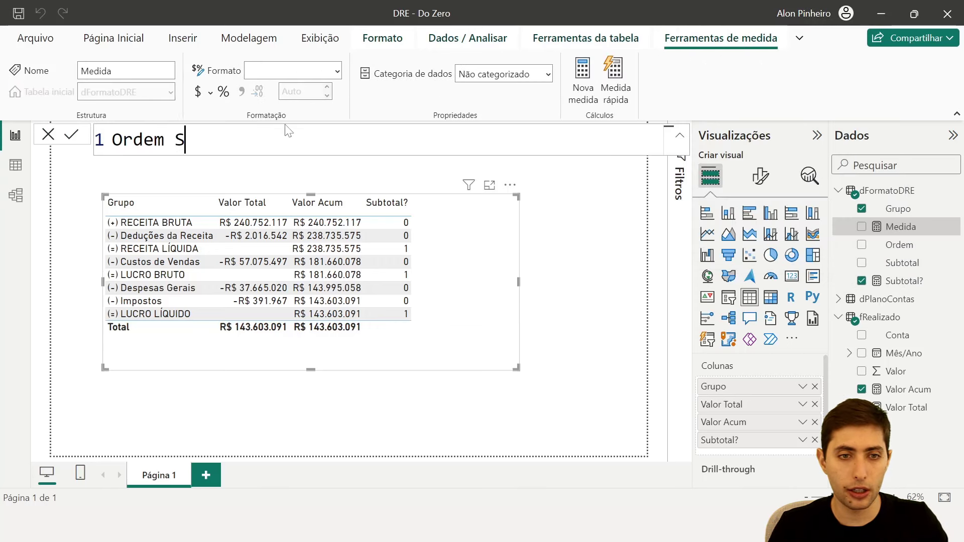
key("BackSpace")
key("BackSpace")
key("BackSpace")
key("BackSpace")
type("Atual ")
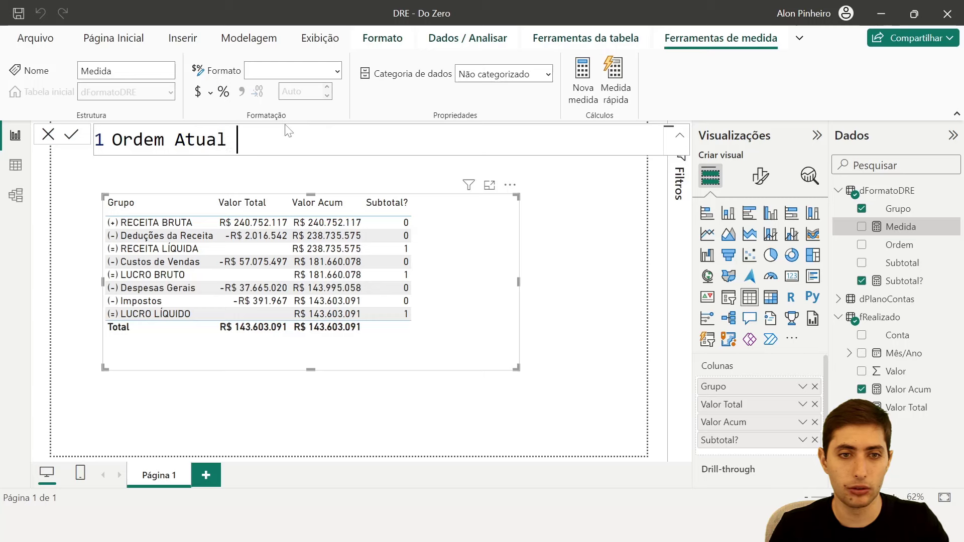
Define Ordem Atual as SELECTEDVALUE(dFormatoDRE[Ordem]) and add it to the DRE table after the Subtotal? column
type("= selectev")
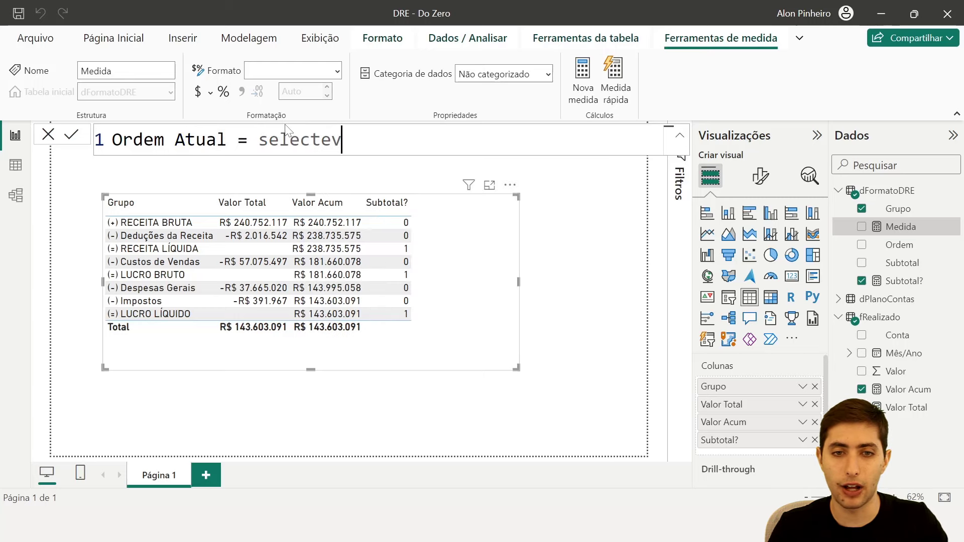
key("BackSpace")
type("dva")
key("Tab")
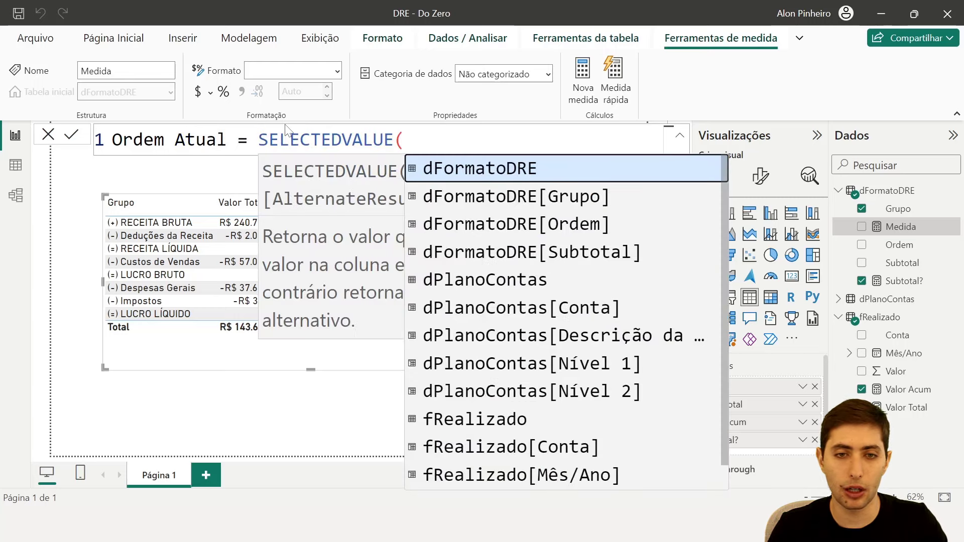
type("orde")
key("Tab")
type(")")
key("Return")
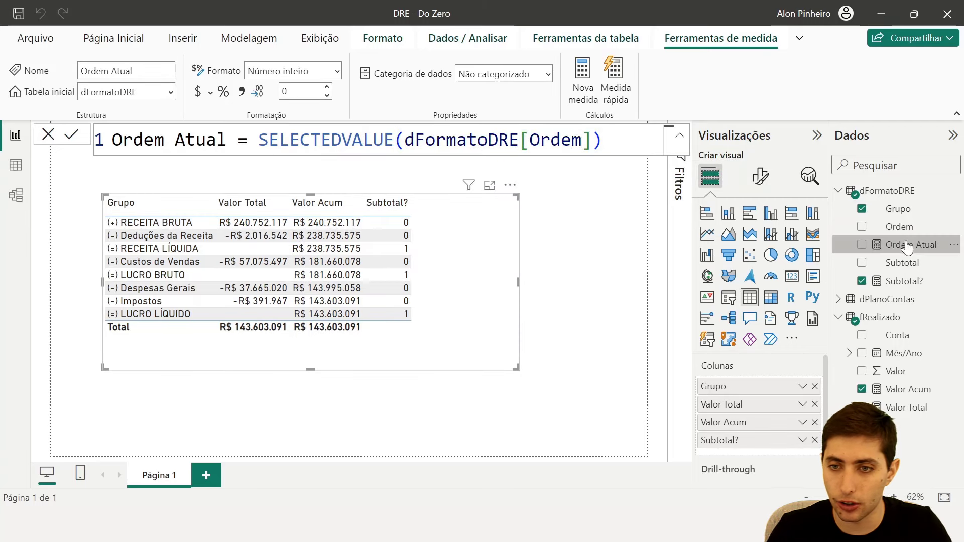
left_click_drag(911, 247, 785, 451)
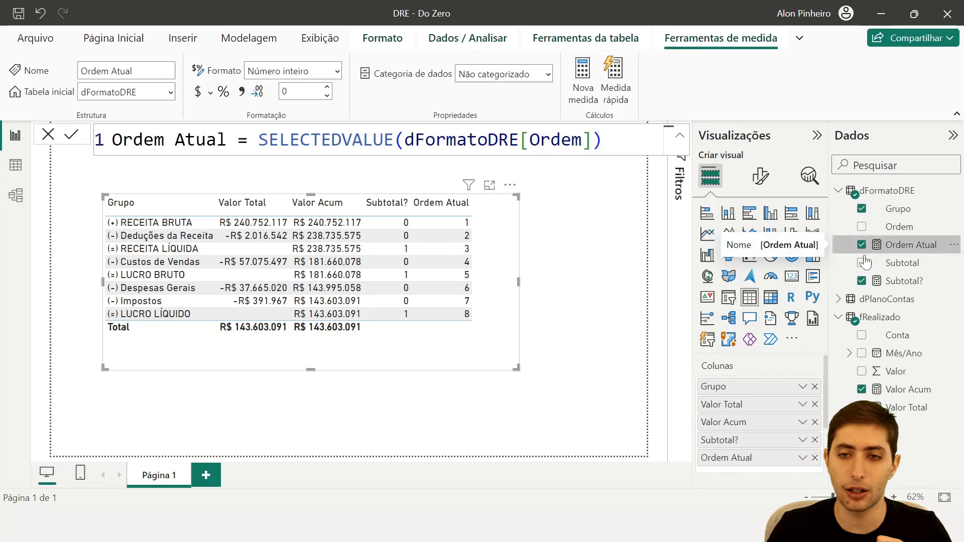
Replace the Subtotal? measure's expression with the opening of an IF function, continuing on a new line
left_click(882, 285)
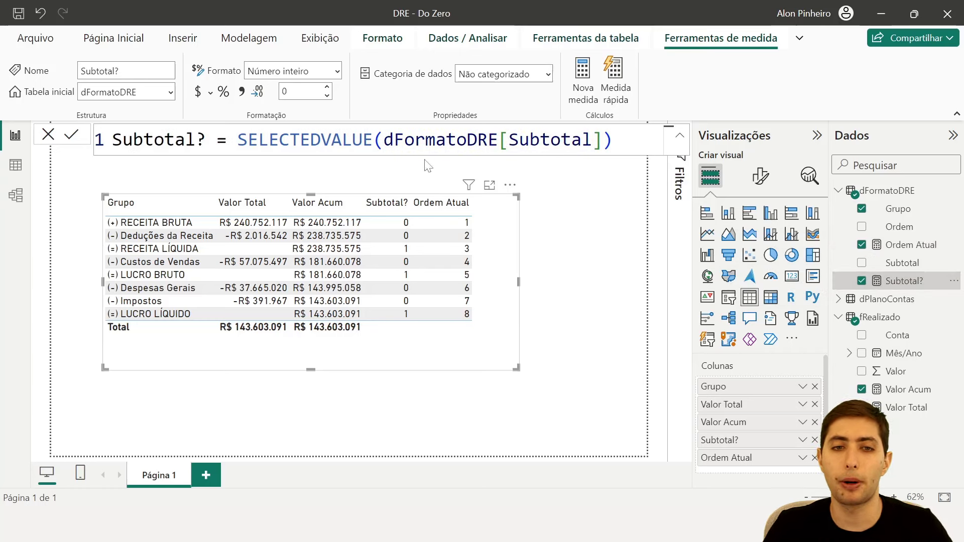
left_click_drag(238, 140, 613, 140)
left_click(613, 139)
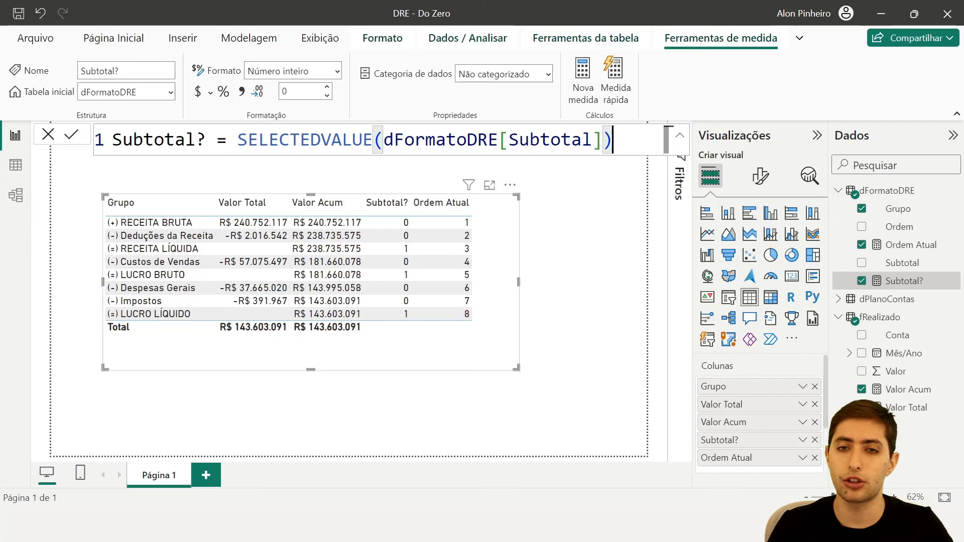
key("ctrl+Left")
key("ctrl+Left")
key("ctrl+Left")
key("ctrl+Left")
key("ctrl+Left")
key("ctrl+Right")
key("ctrl+Right")
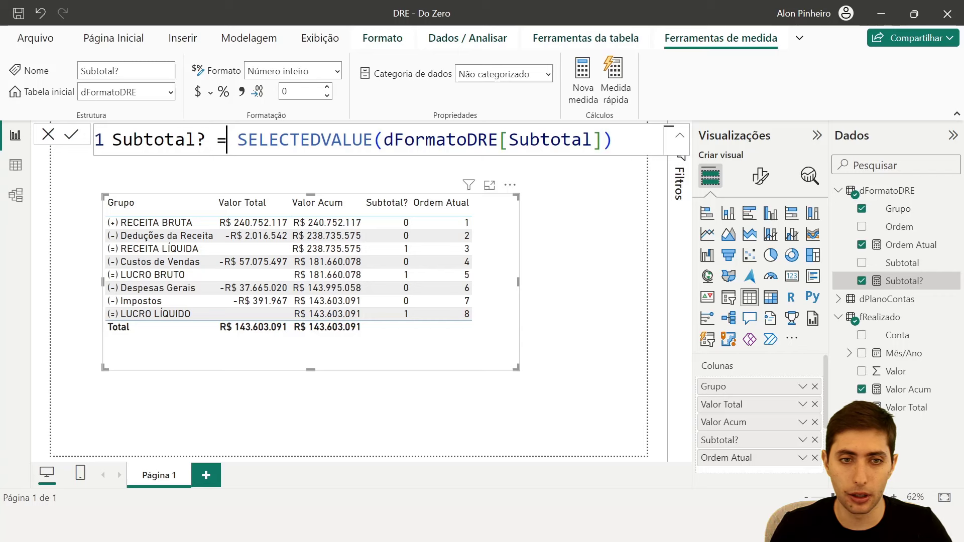
key("ctrl+shift+Left")
key("shift+End")
key("BackSpace")
type("if")
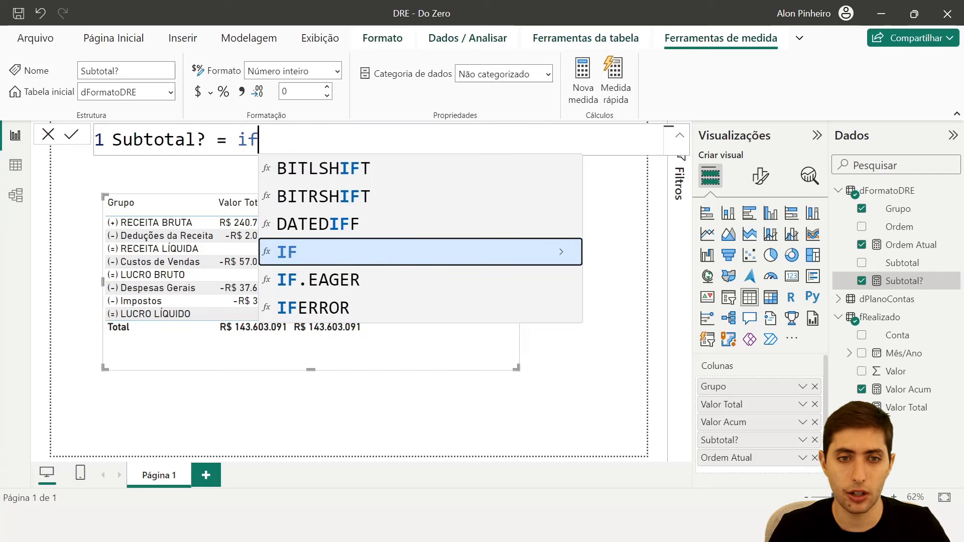
key("Tab")
key("shift+Return")
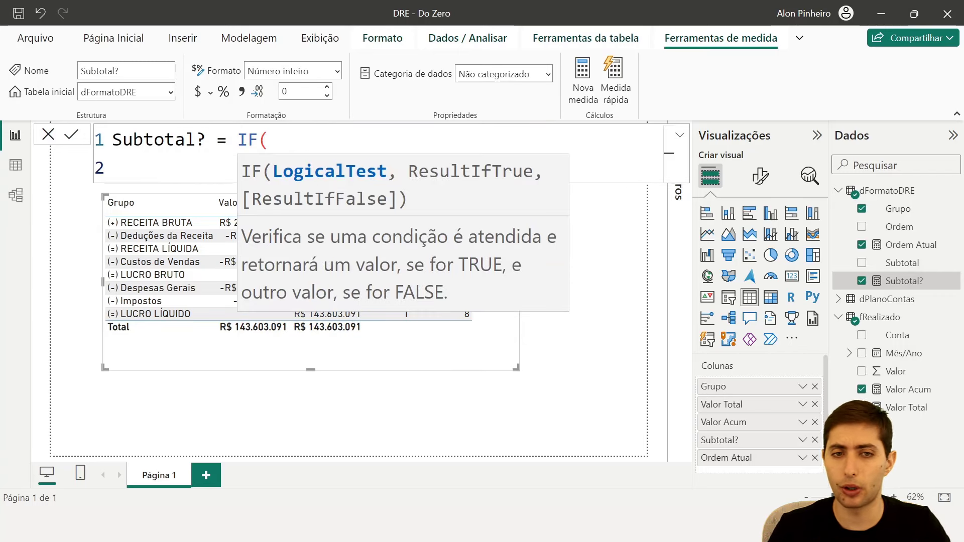
Enter SELECTEDVALUE(dFormatoDRE[Subtotal])=0 as the logical test of the Subtotal? IF function
type("selec")
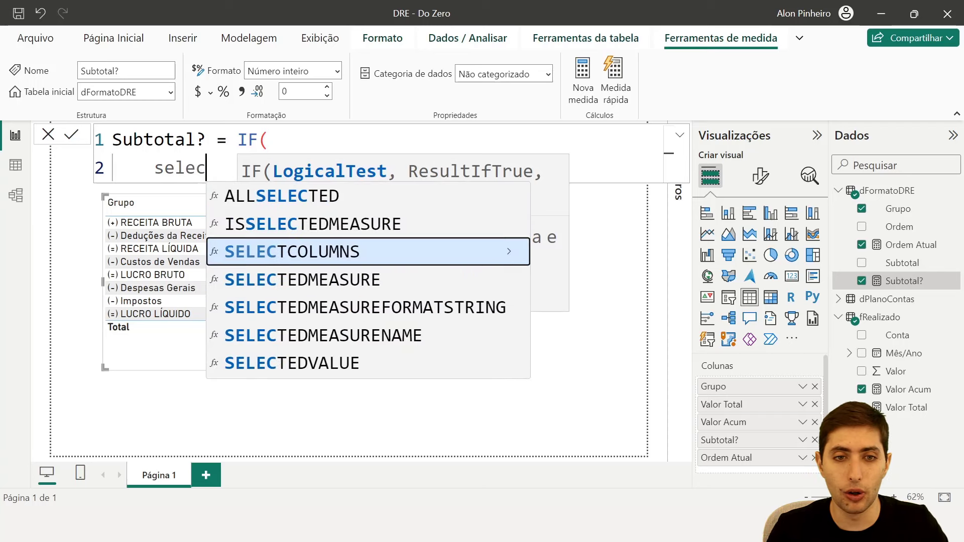
type("tedvalue")
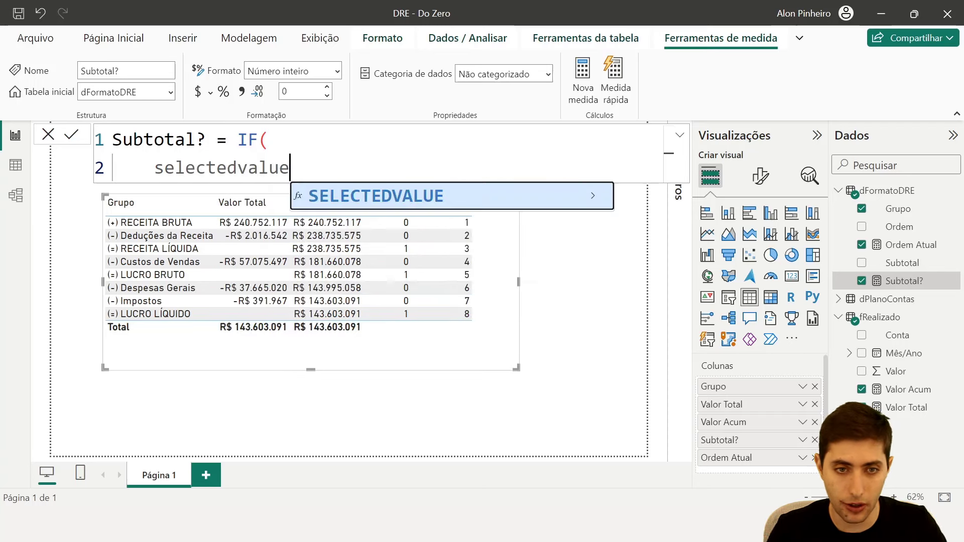
key("Tab")
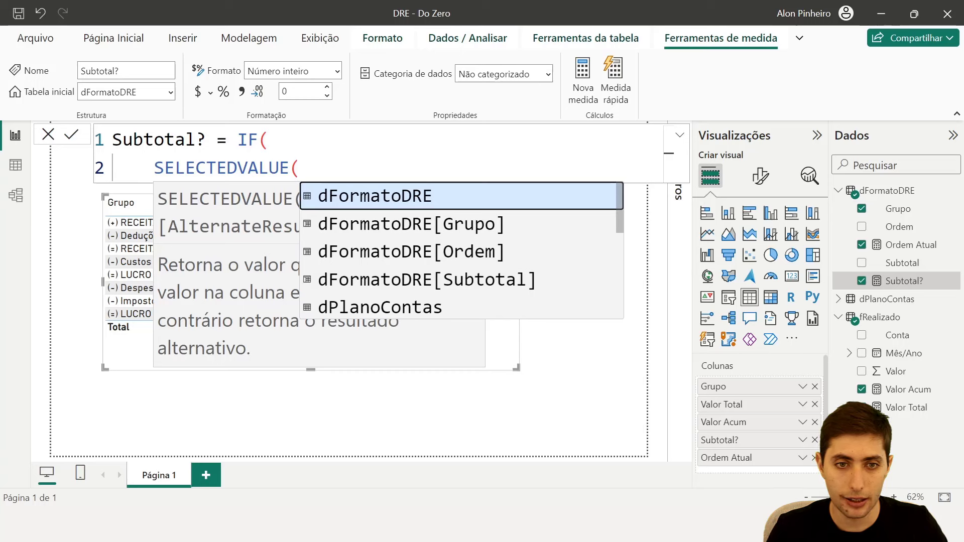
type("s")
key("Tab")
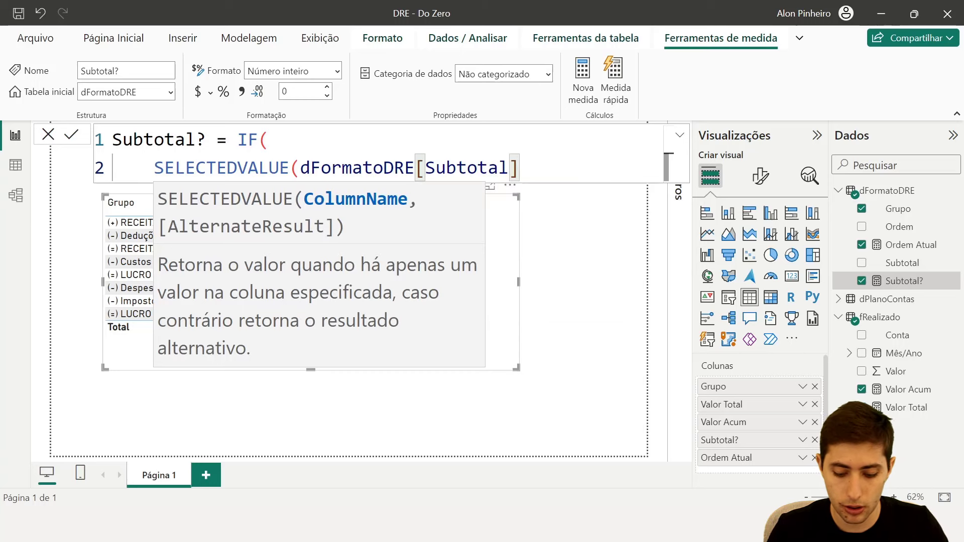
type(")")
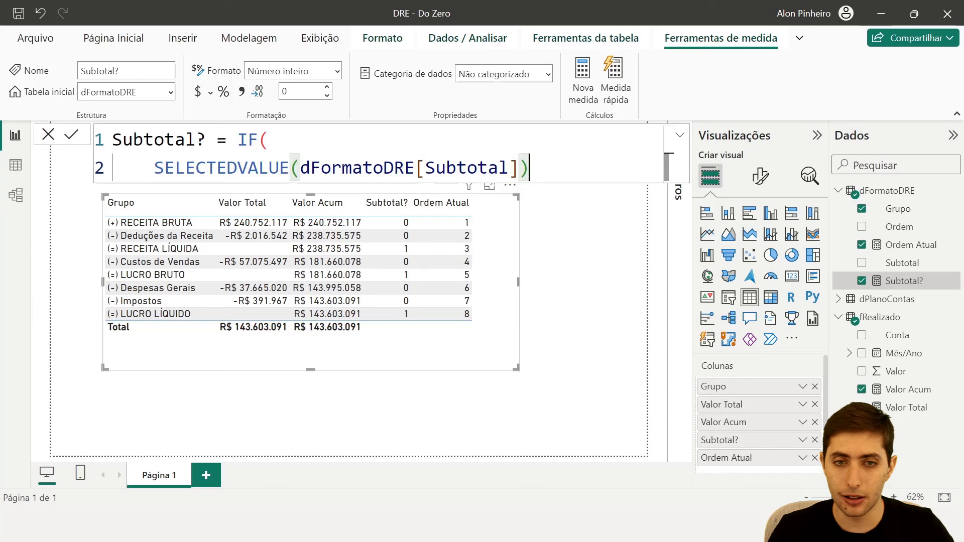
type("=")
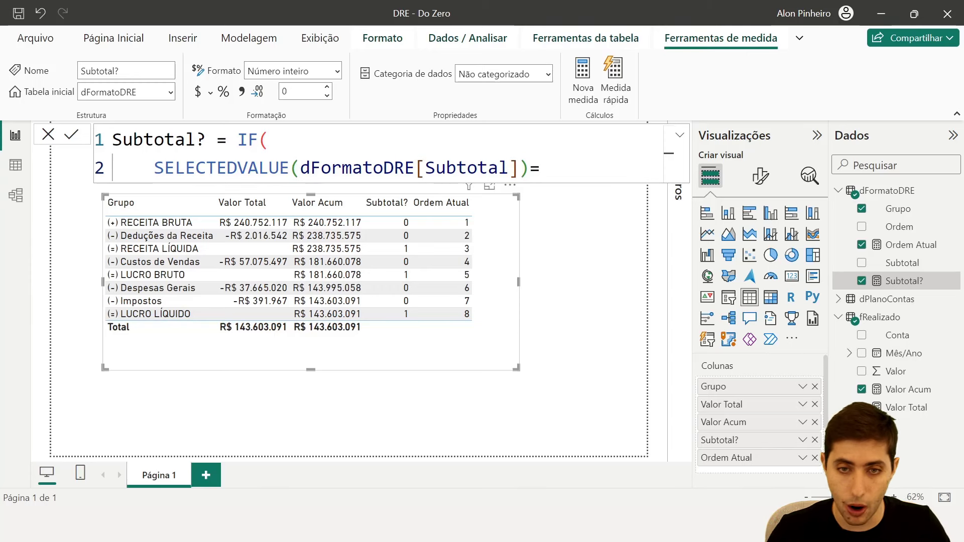
type("0,")
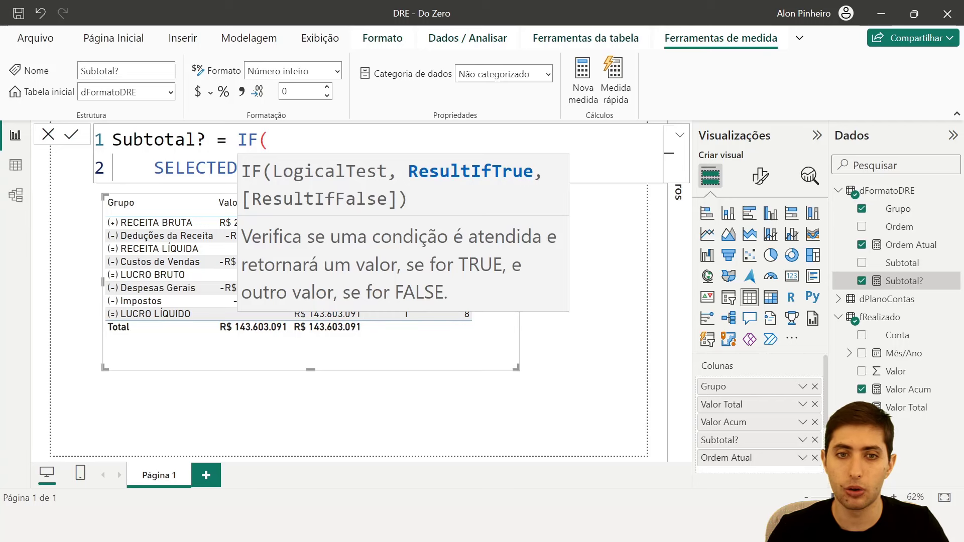
Finish the Subtotal? formula with "Não" for true and "Sim" for false, and move the DRE table below the formula
key("shift+Return")
type("\"N")
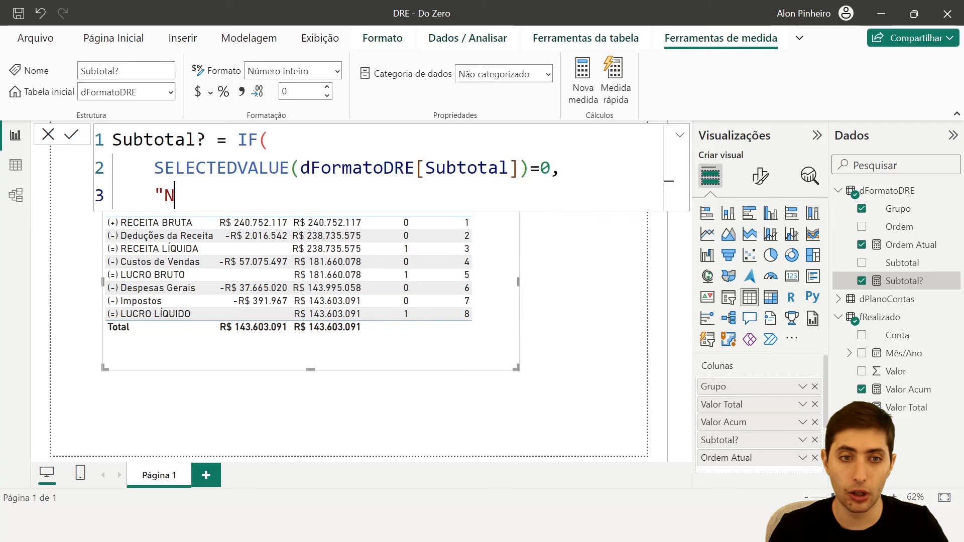
type("ão\"")
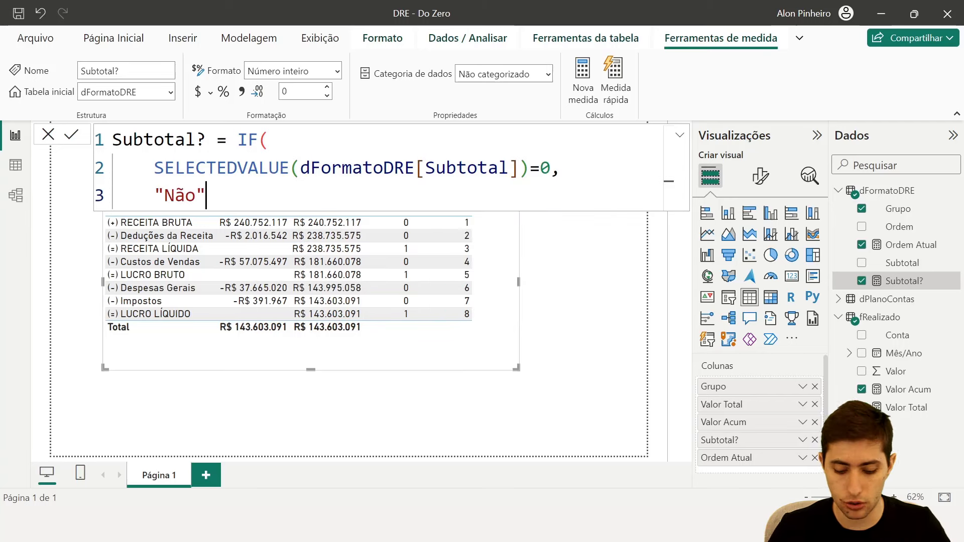
type(",")
key("shift+Return")
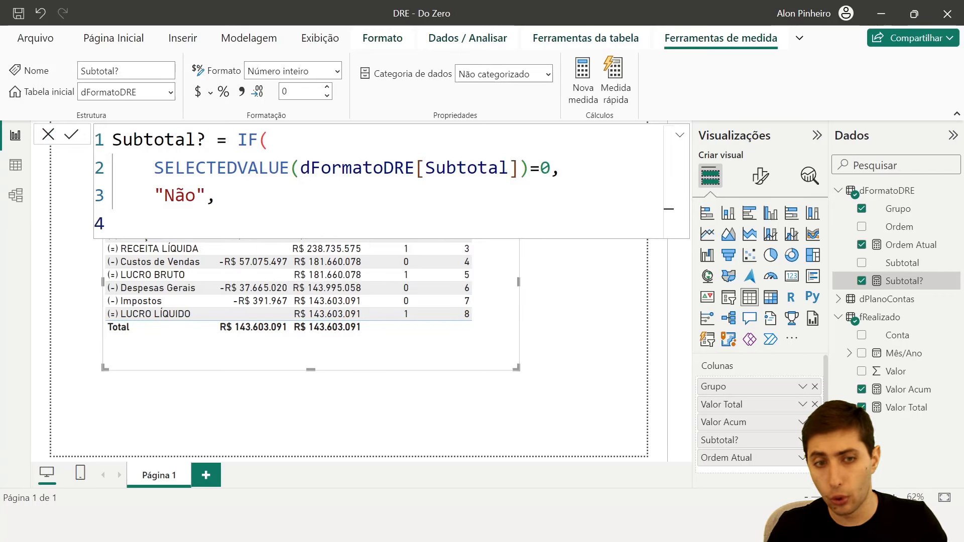
type("\"Sim\"")
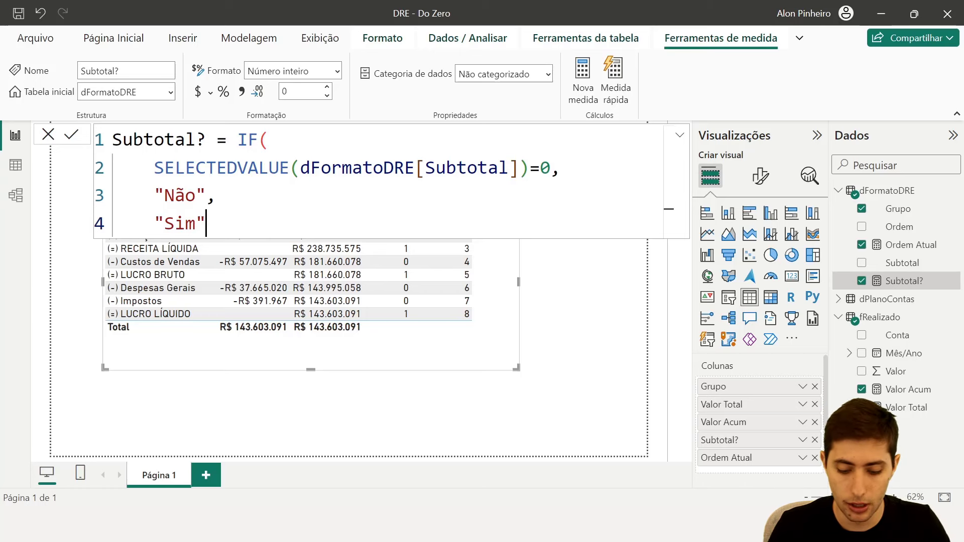
key("shift+Return")
type(")")
key("Return")
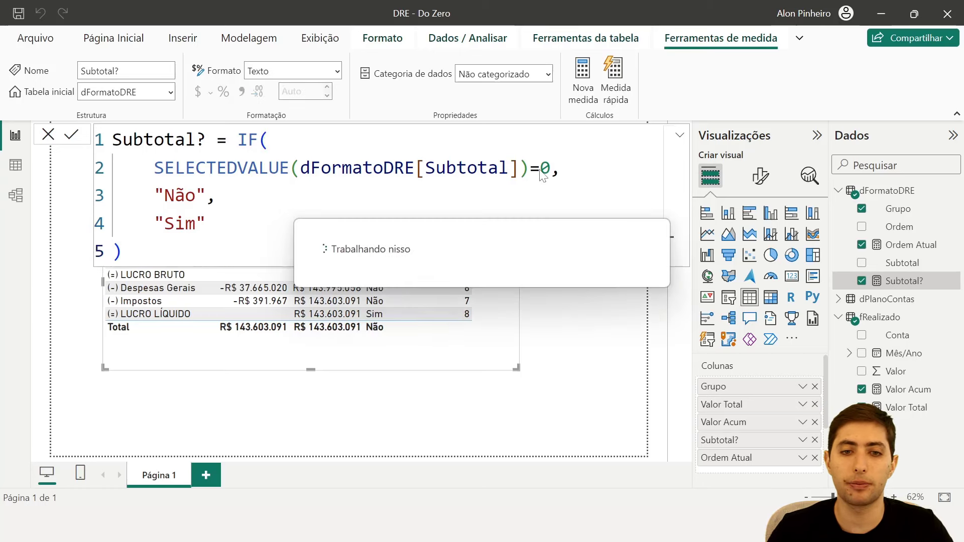
left_click_drag(426, 358, 433, 444)
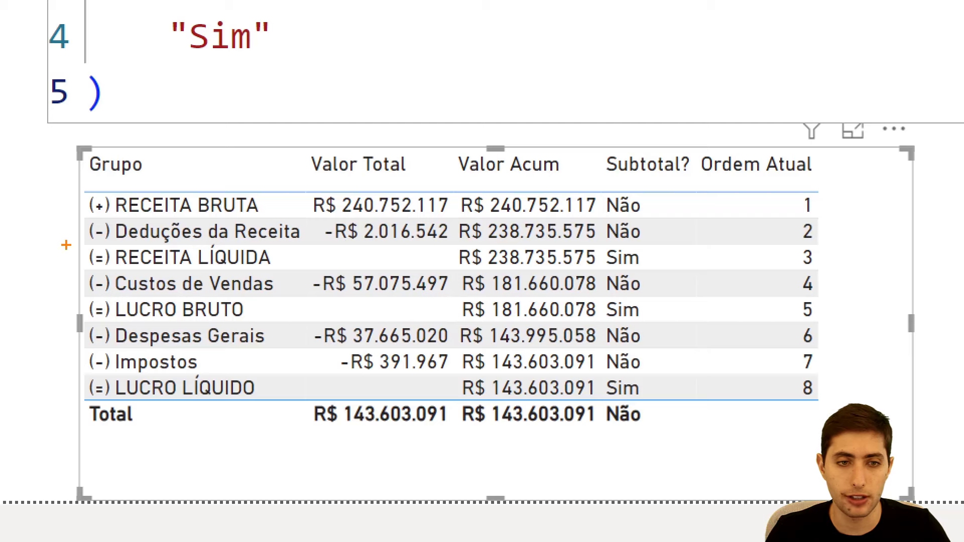
Compare the Subtotal? labels with Valor Total and Valor Acum for RECEITA BRUTA, Deduções da Receita and RECEITA LÍQUIDA
mouse_move(65, 244)
left_mouse_down()
mouse_move(631, 295)
mouse_move(670, 276)
left_mouse_up()
key("e")
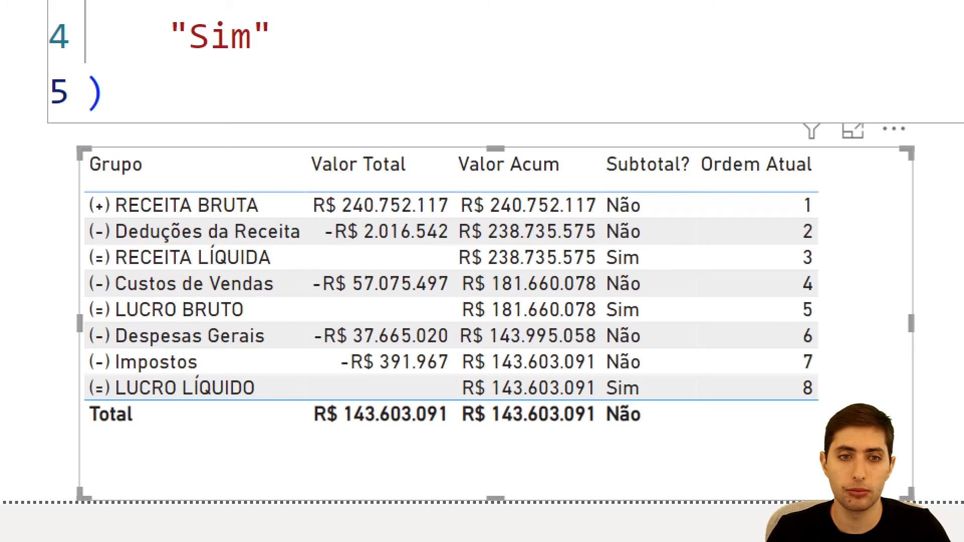
mouse_move(76, 194)
left_mouse_down()
mouse_move(695, 264)
mouse_move(664, 245)
left_mouse_up()
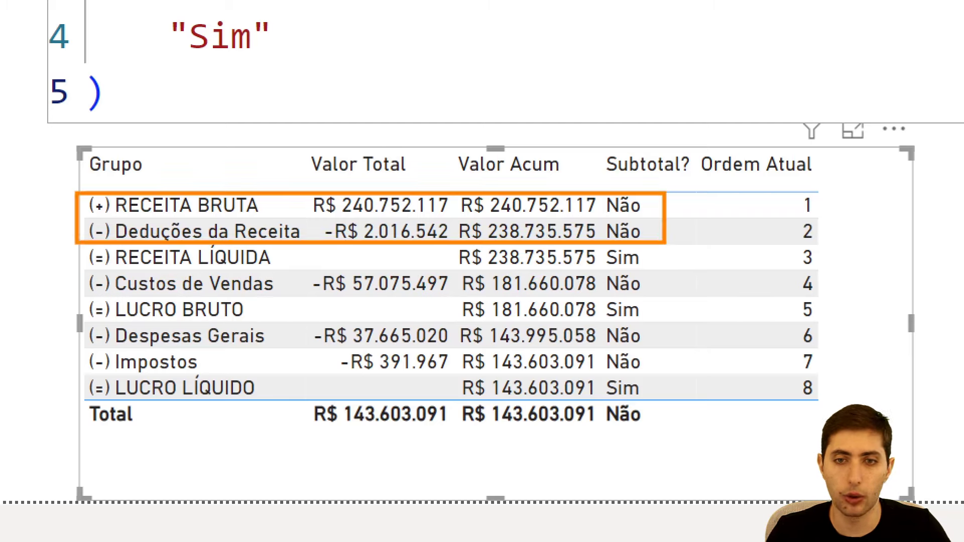
key("Escape")
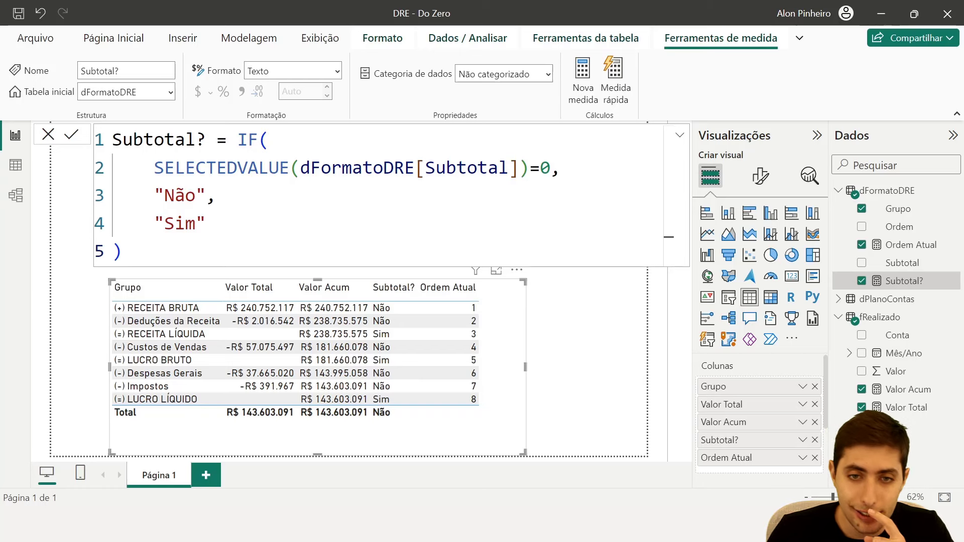
double_click(545, 168)
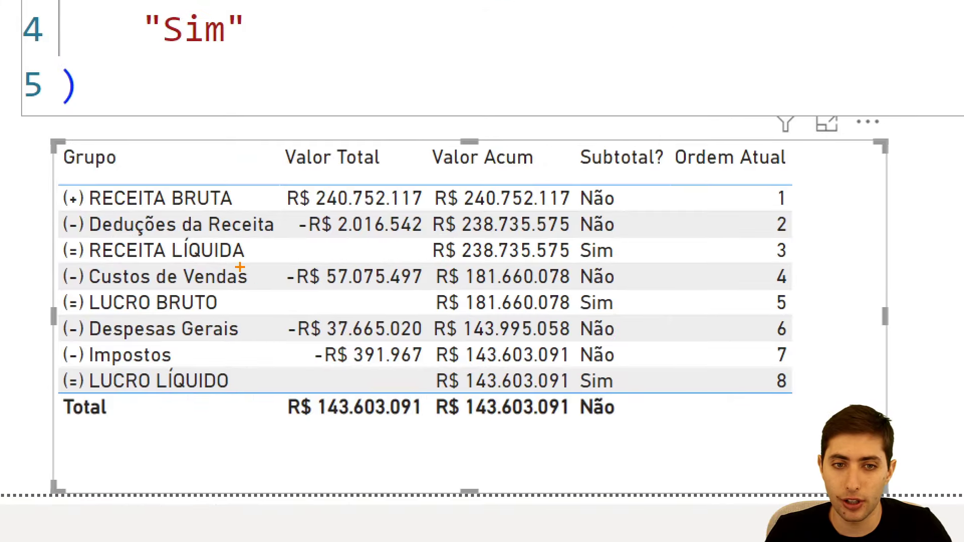
left_click_drag(272, 187, 426, 211)
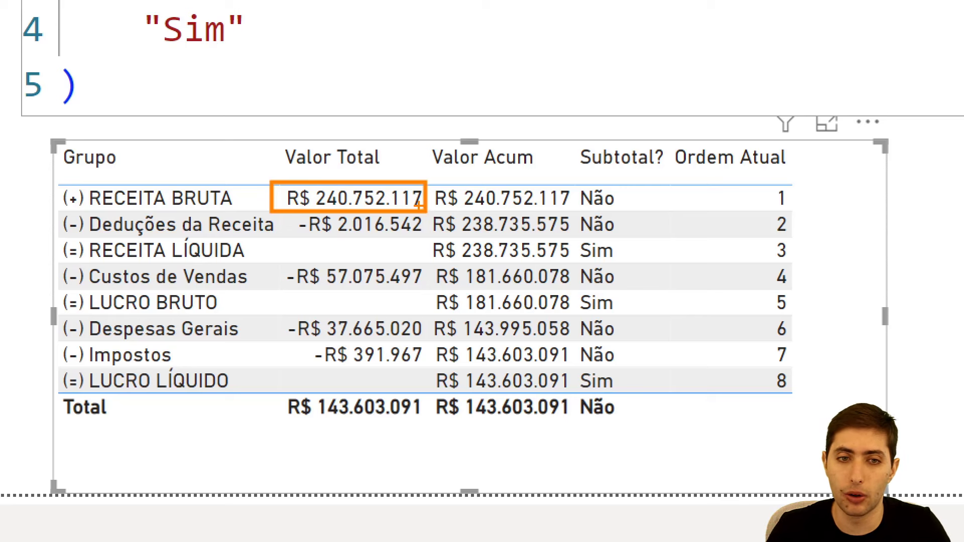
key("ctrl+z")
left_click_drag(269, 179, 421, 237)
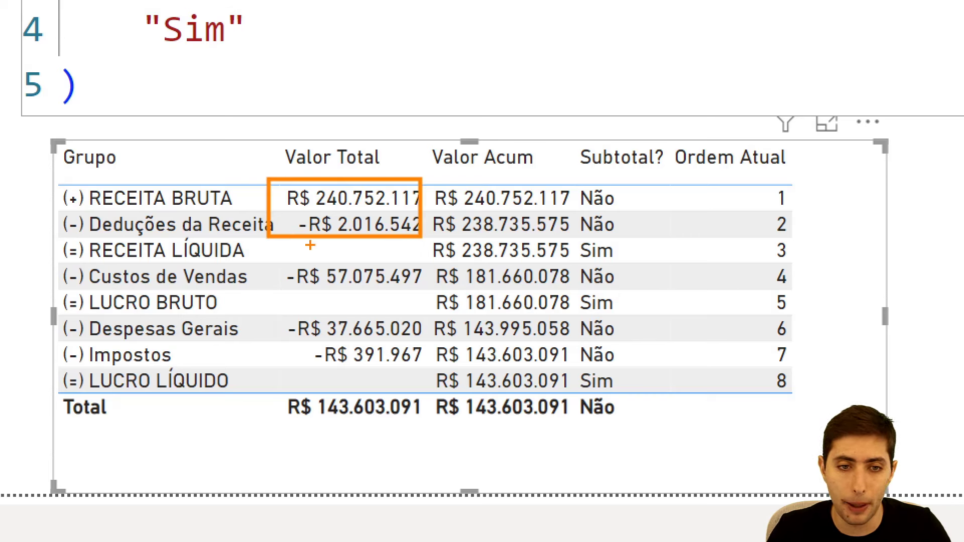
key("ctrl+z")
mouse_move(276, 238)
left_mouse_down()
mouse_move(420, 265)
mouse_move(459, 251)
mouse_move(594, 266)
left_mouse_up()
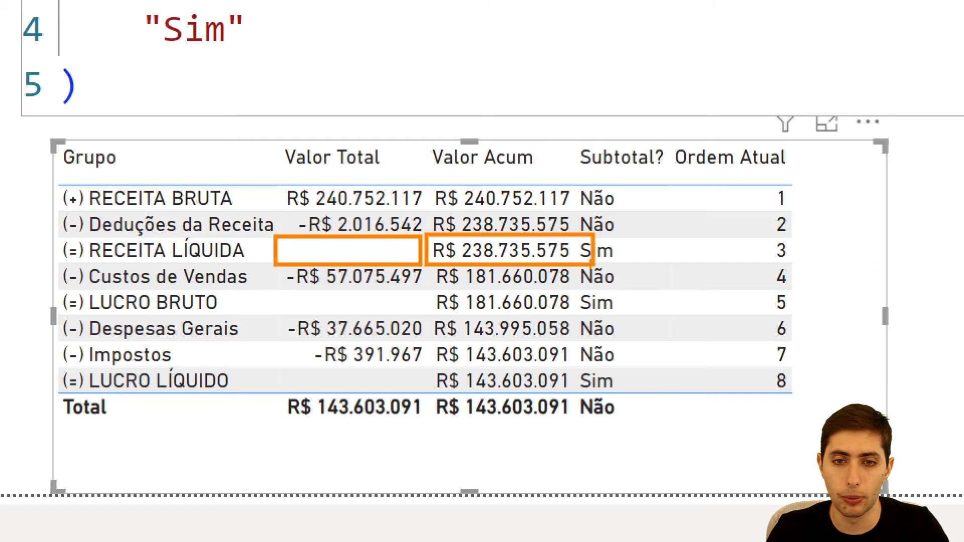
key("Escape")
Replace the whole Subtotal? formula with the start of a Valor Final measure that opens an IF function, continuing on a new line
left_click(124, 251)
left_click_drag(124, 251, 145, 196)
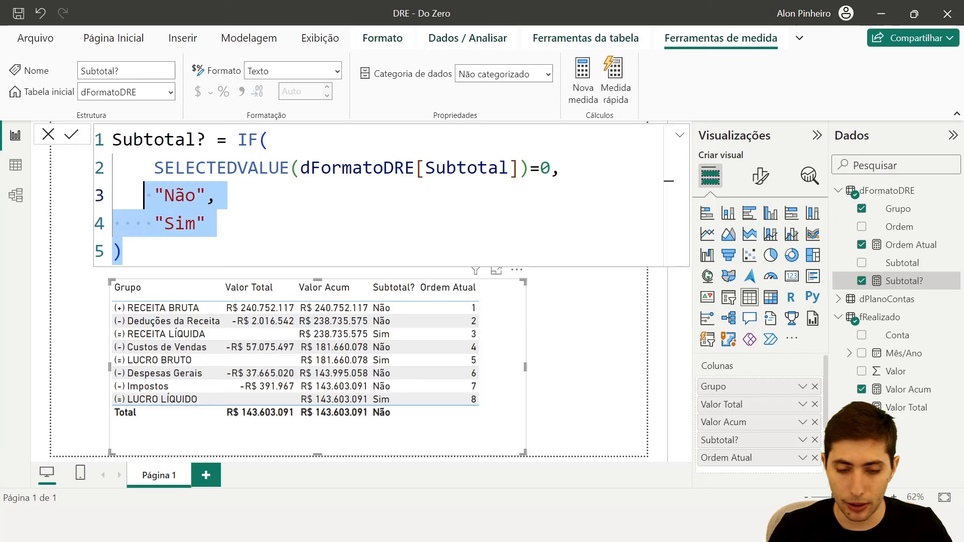
left_click_drag(144, 196, 112, 139)
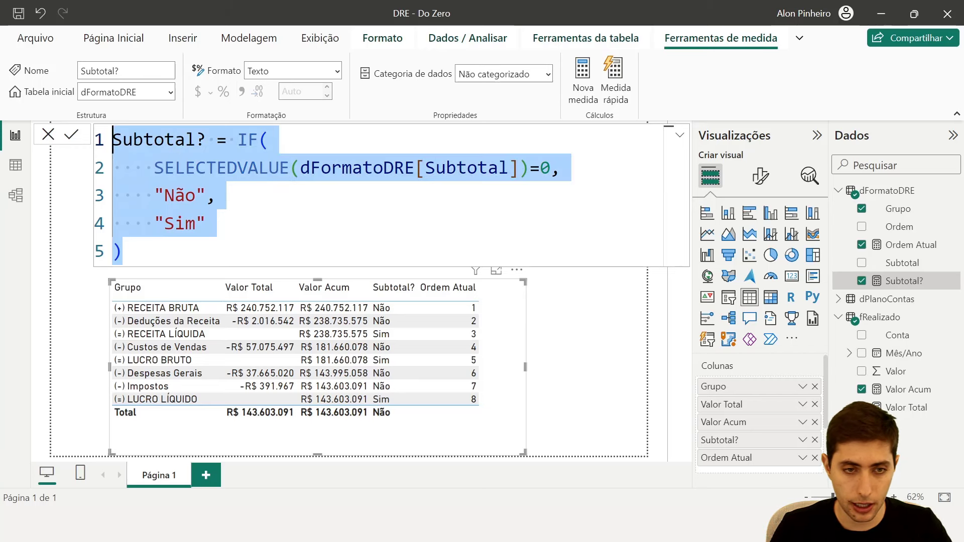
type("Valor Final = IF(")
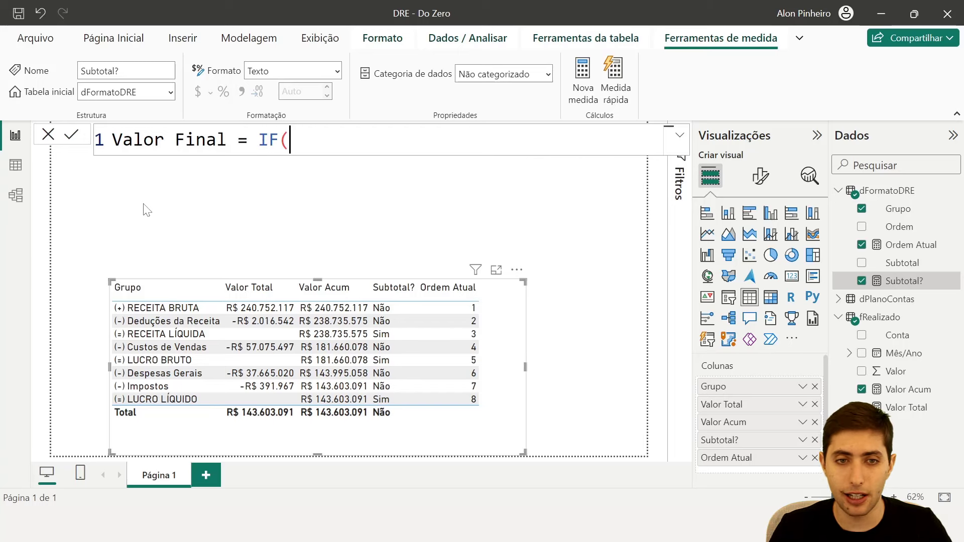
key("shift+Return")
Enter SELECTEDVALUE(dFormatoDRE[Subtotal])=0 as the logical test of the Valor Final IF function
type("selecteva")
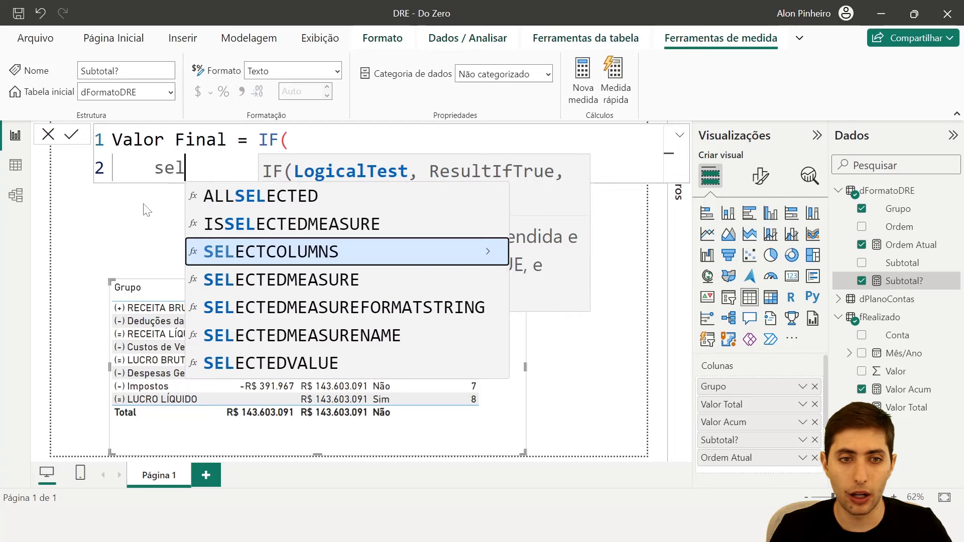
key("BackSpace")
key("BackSpace")
type("dva")
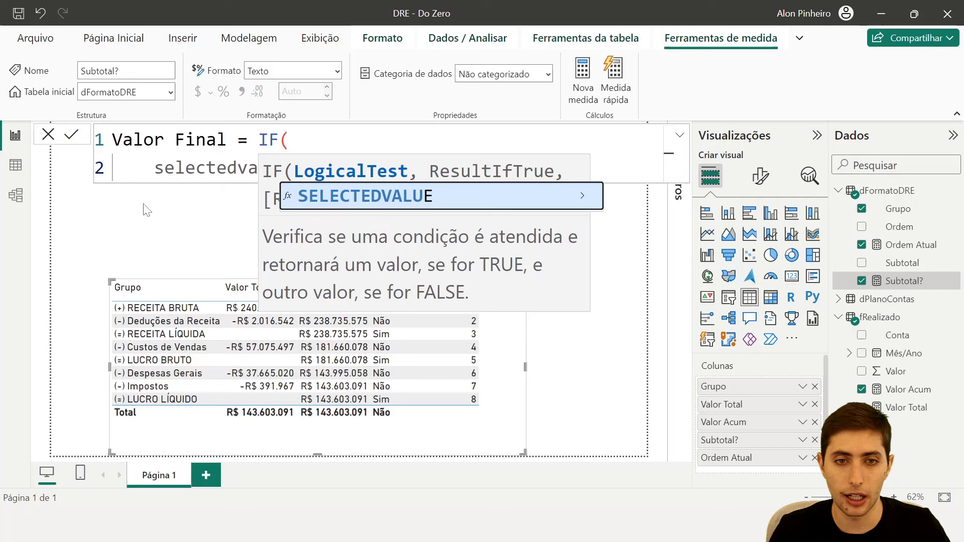
key("Tab")
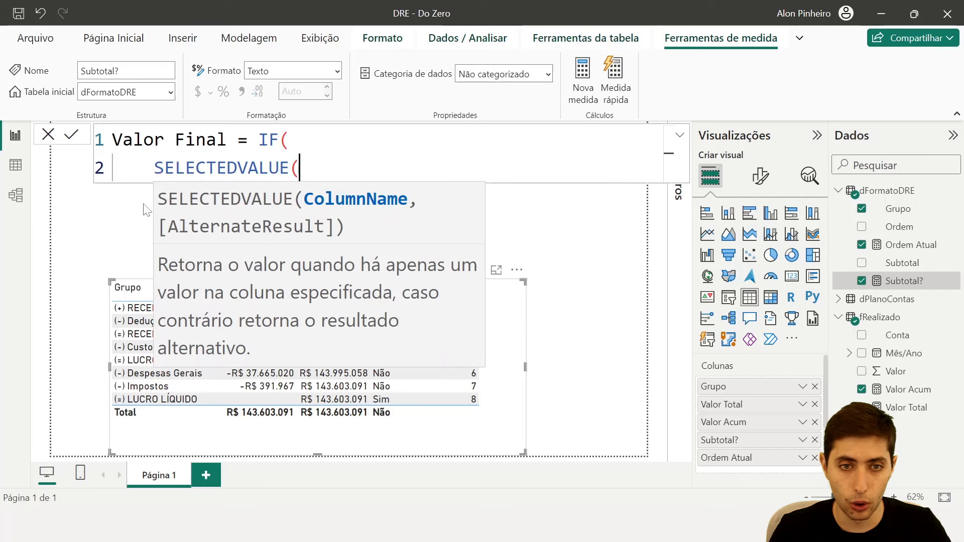
type("sub")
key("Tab")
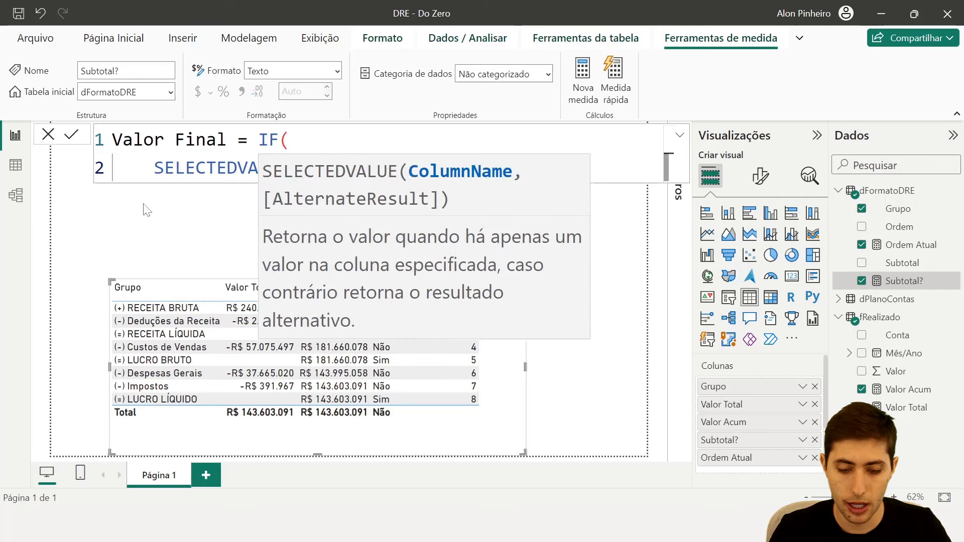
type(")=")
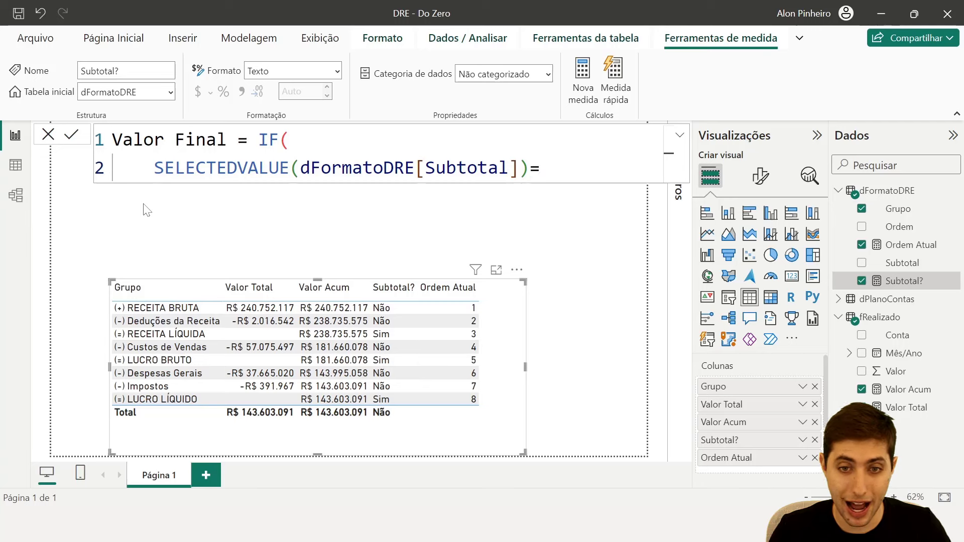
type("0,")
key("shift+Return")
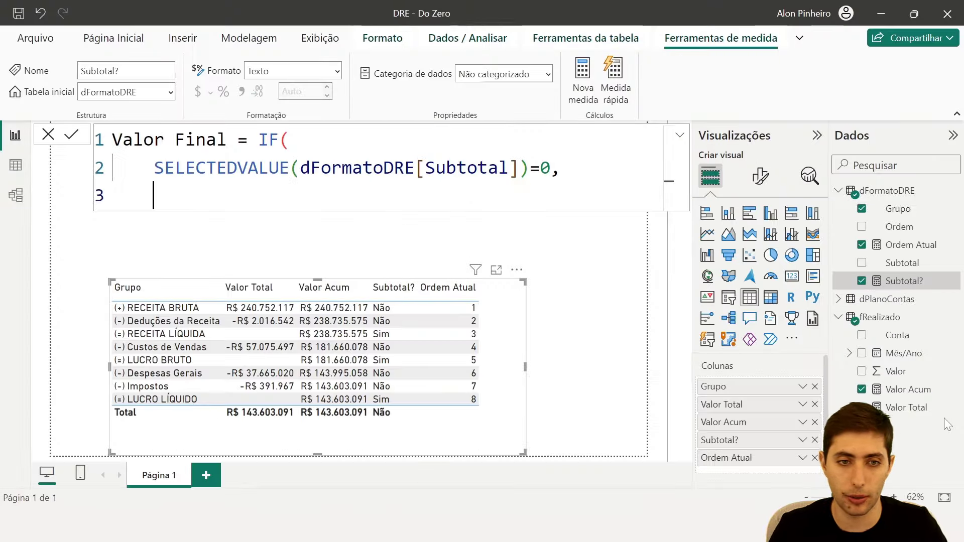
Enter [Valor Total] as the IF function's true result and start a new line for the false result
type("[Valor Total]")
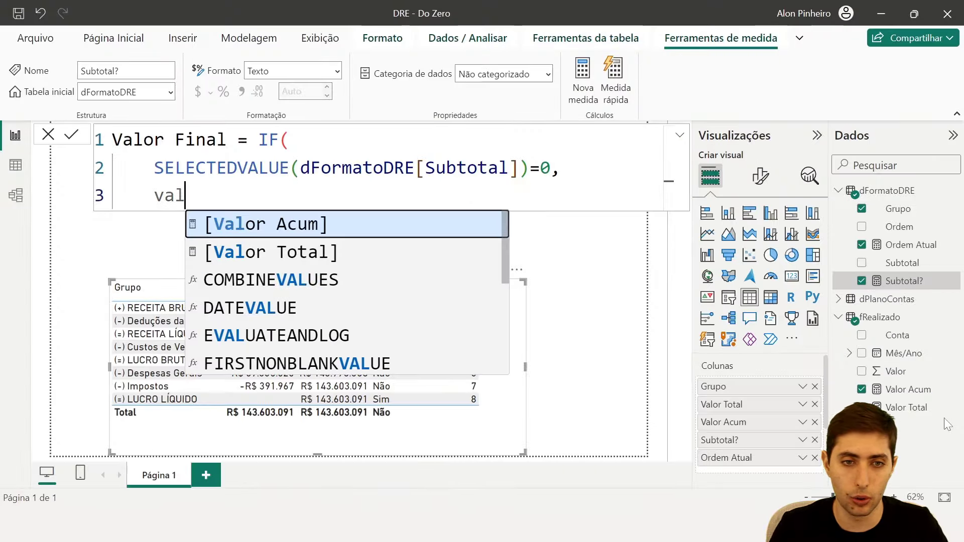
type(",")
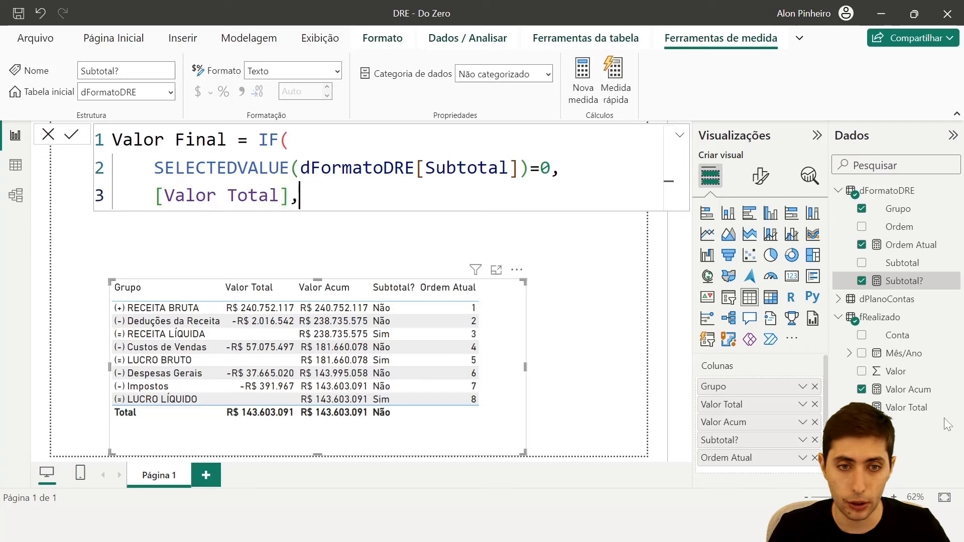
key("Return")
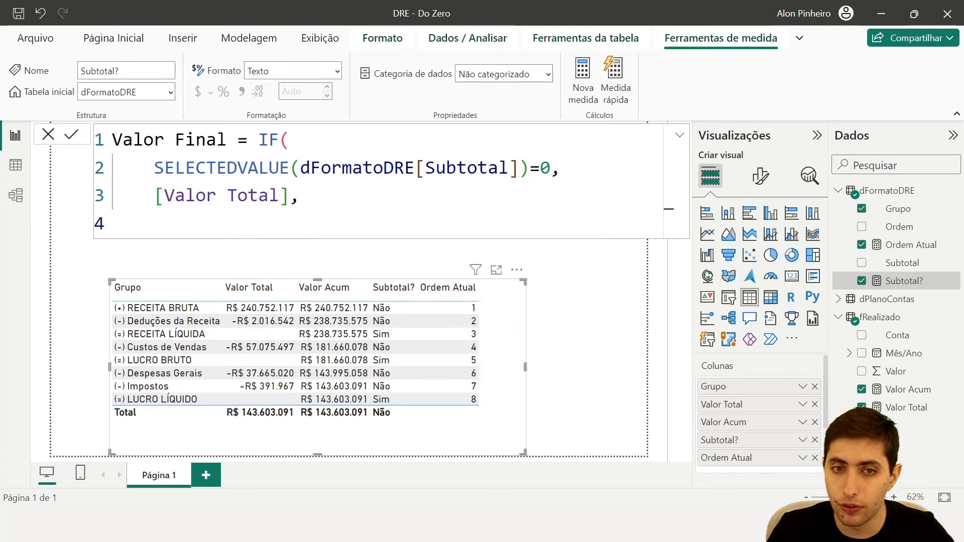
left_click_drag(425, 168, 519, 168)
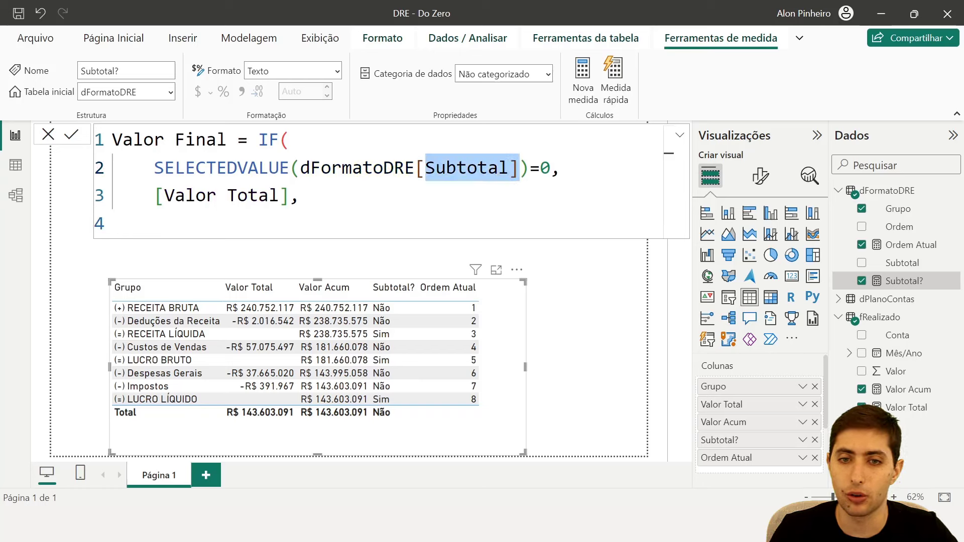
double_click(546, 168)
left_click(154, 223)
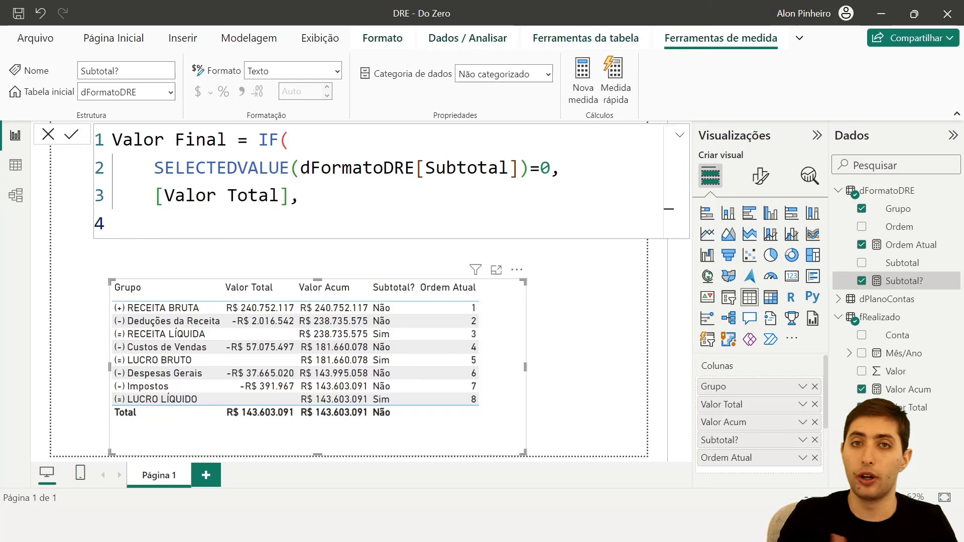
Finish the Valor Final formula with [Valor Acum] as the false result and format the measure as currency in R$
type("valor acu")
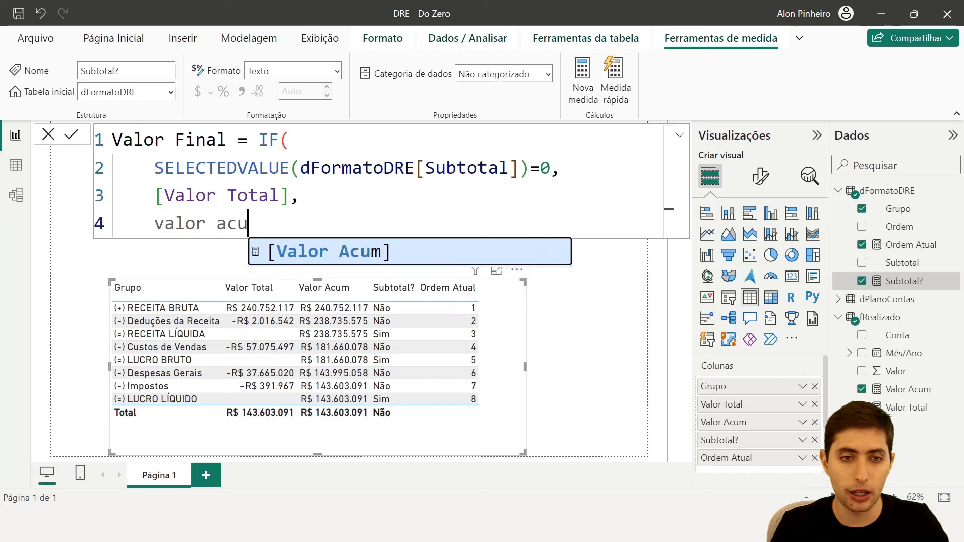
key("Tab")
key("shift+Return")
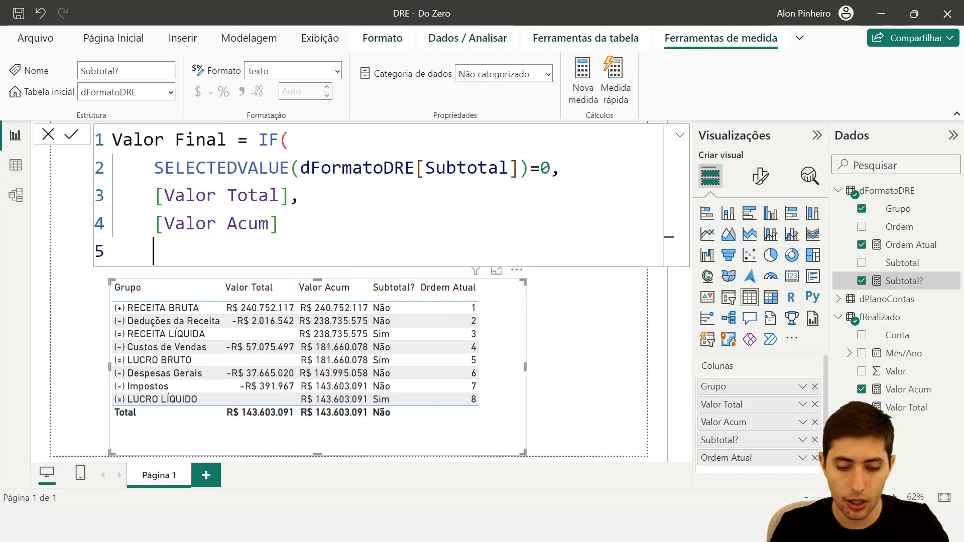
type(")")
key("Return")
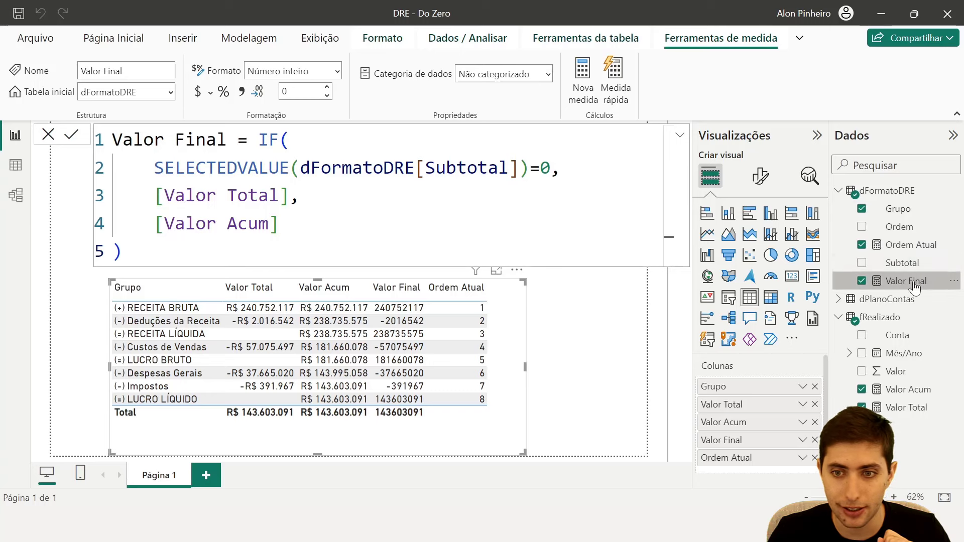
left_click(210, 92)
left_click(224, 142)
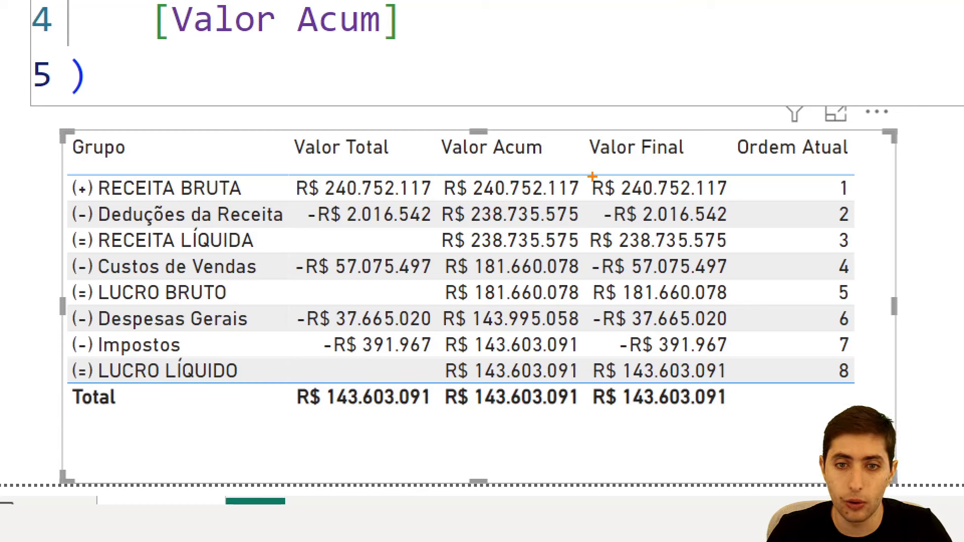
Compare the Valor Final column with Valor Total, especially in the RECEITA LÍQUIDA, LUCRO BRUTO and LUCRO LÍQUIDO rows
mouse_move(588, 172)
left_mouse_down()
mouse_move(650, 233)
mouse_move(746, 366)
mouse_move(737, 385)
left_mouse_up()
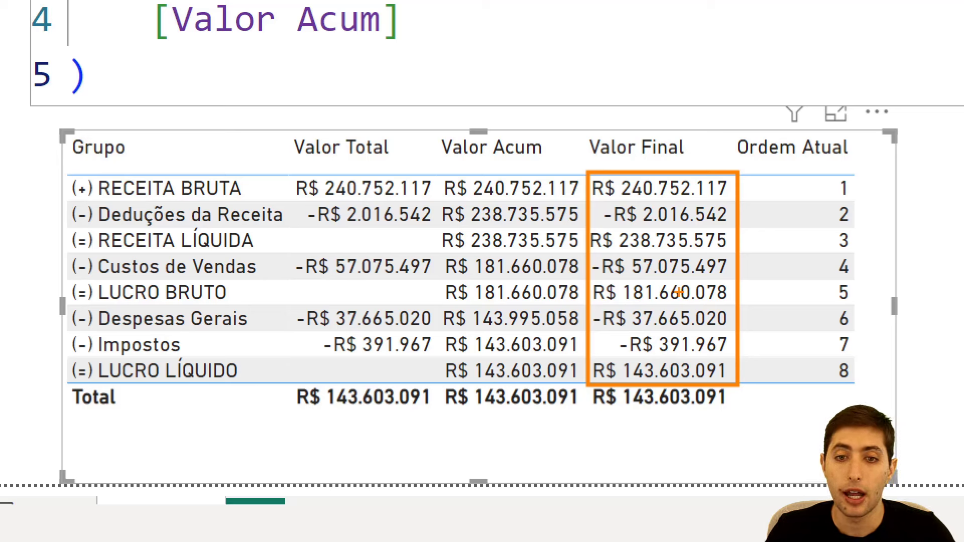
left_click_drag(290, 169, 443, 384)
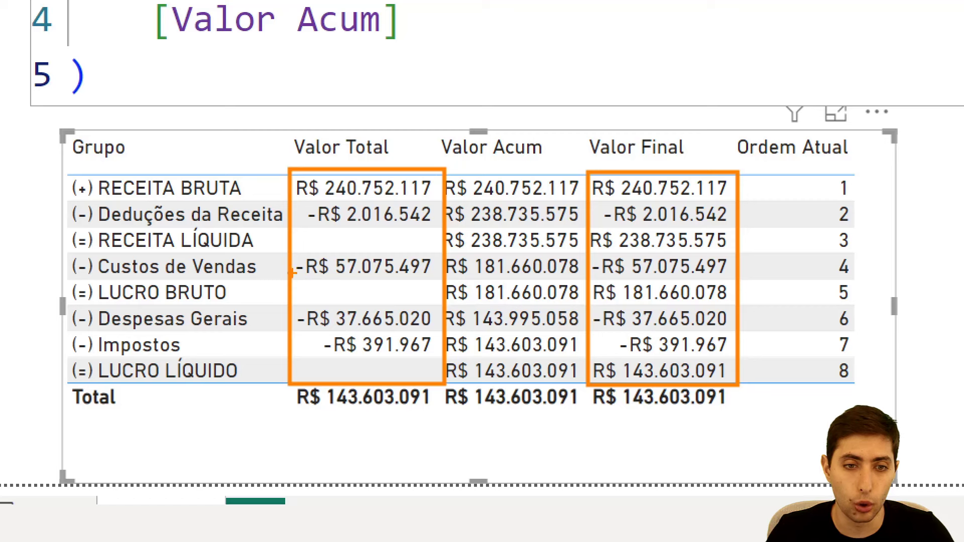
mouse_move(291, 273)
left_mouse_down()
mouse_move(351, 308)
mouse_move(442, 310)
left_mouse_up()
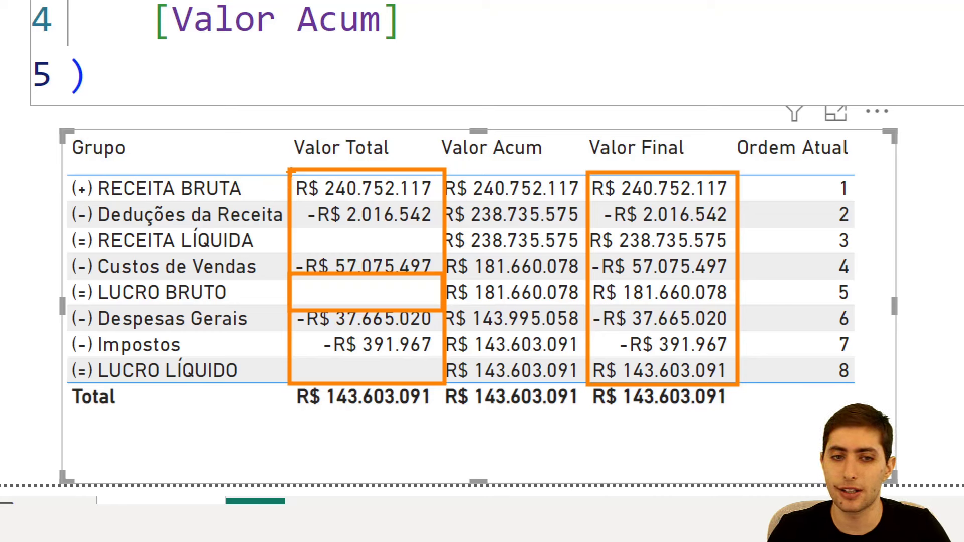
left_click_drag(290, 171, 445, 230)
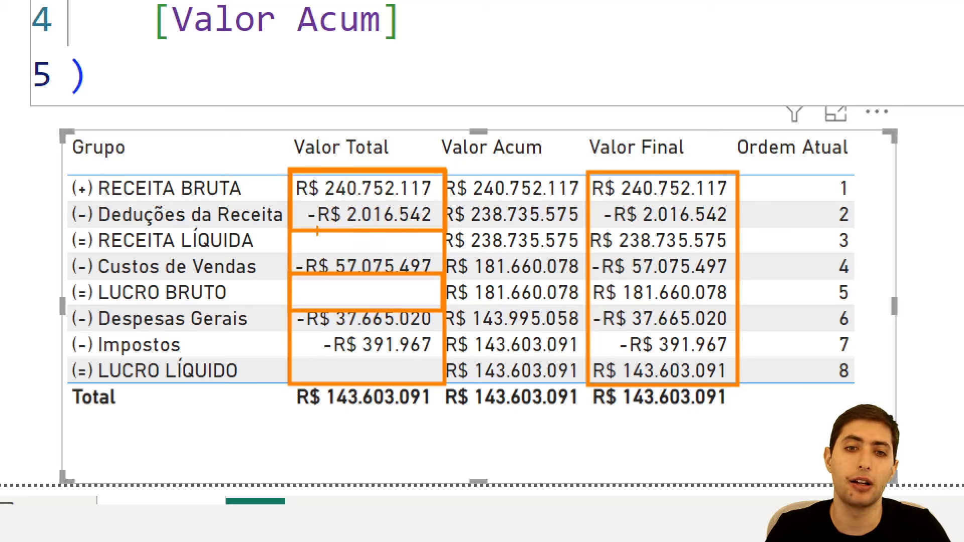
key("ctrl+z")
key("ctrl+z")
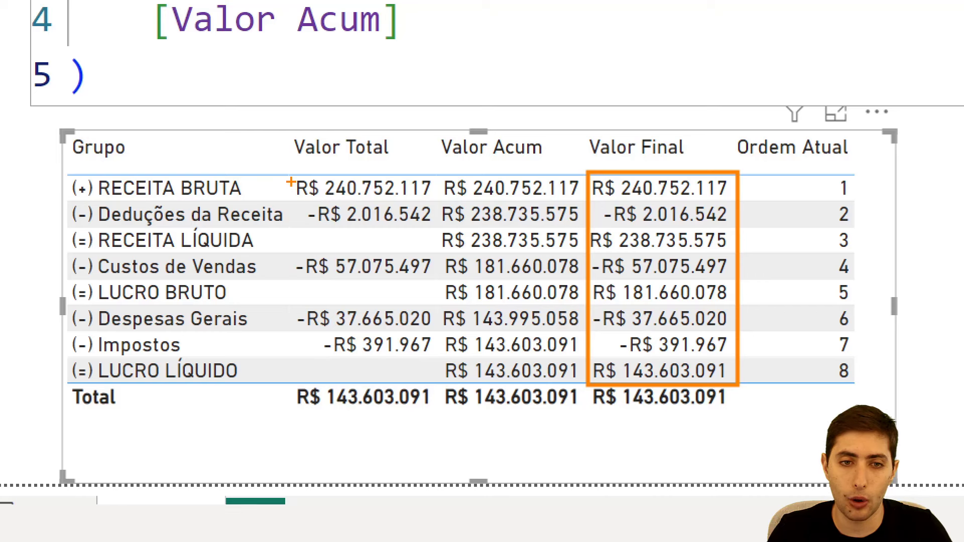
mouse_move(295, 184)
left_mouse_down()
mouse_move(437, 348)
mouse_move(441, 387)
left_mouse_up()
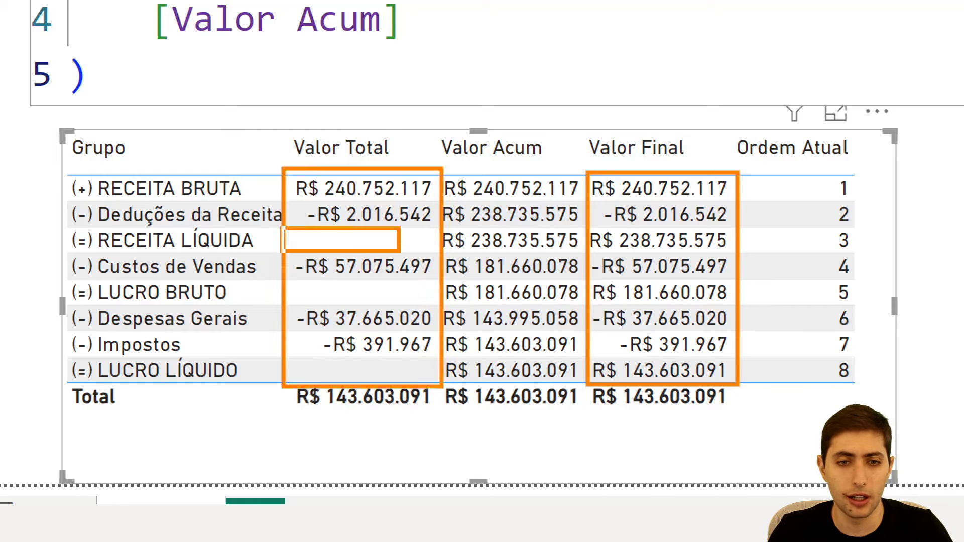
left_click_drag(400, 251, 440, 254)
left_click_drag(289, 278, 433, 304)
left_click_drag(284, 357, 441, 387)
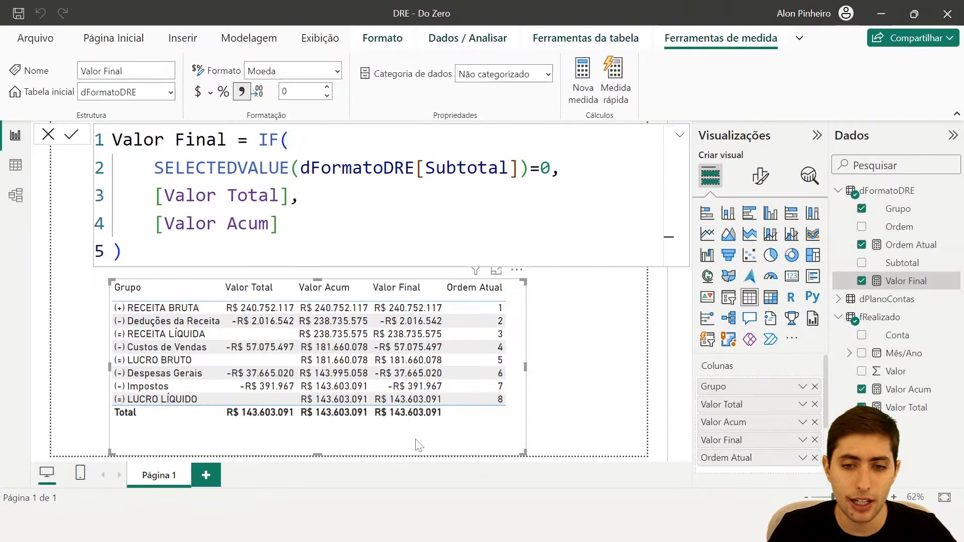
Remove Valor Total, Valor Acum and Ordem Atual from the DRE table, keeping only Grupo and Valor Final
left_click(815, 405)
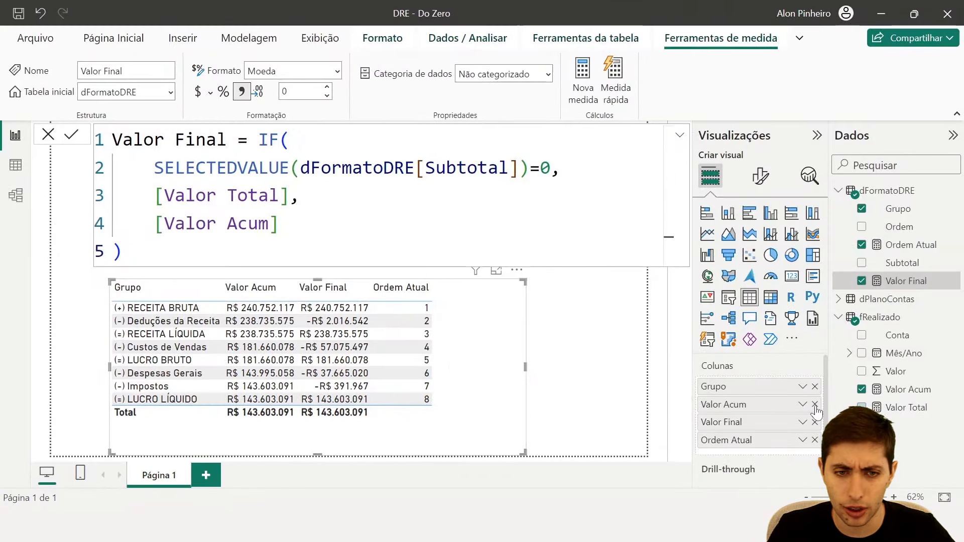
left_click(815, 404)
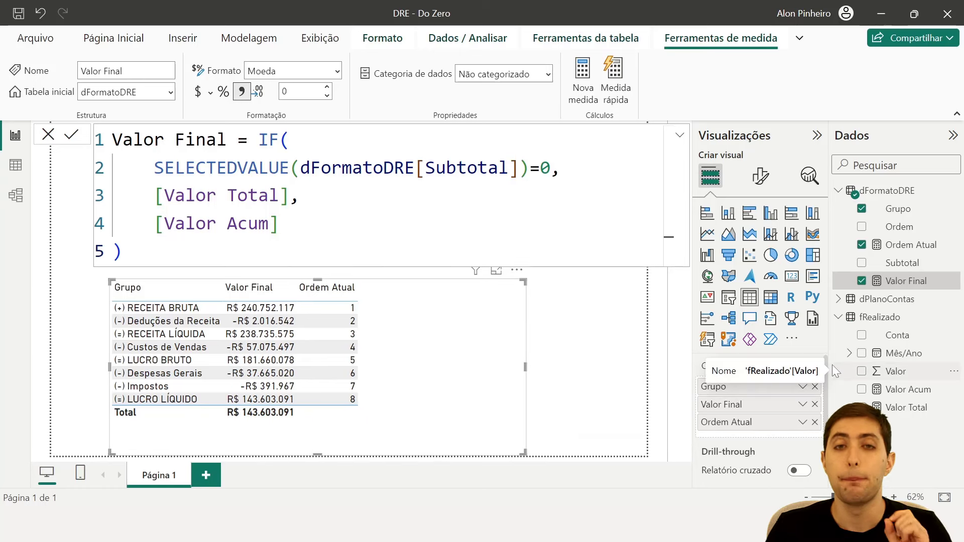
left_click(815, 422)
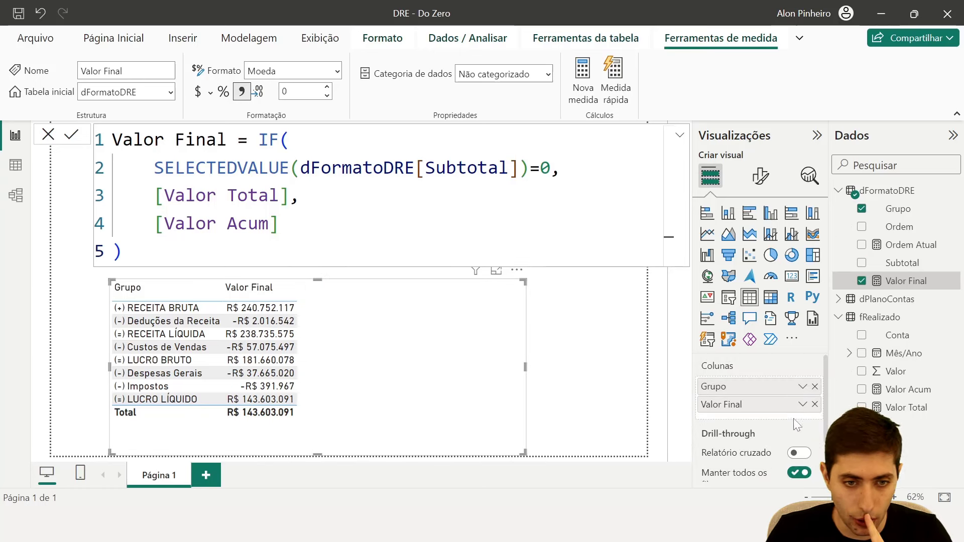
Close the formula editor, then make the DRE table narrower and move it to the middle of the page
left_click(512, 386)
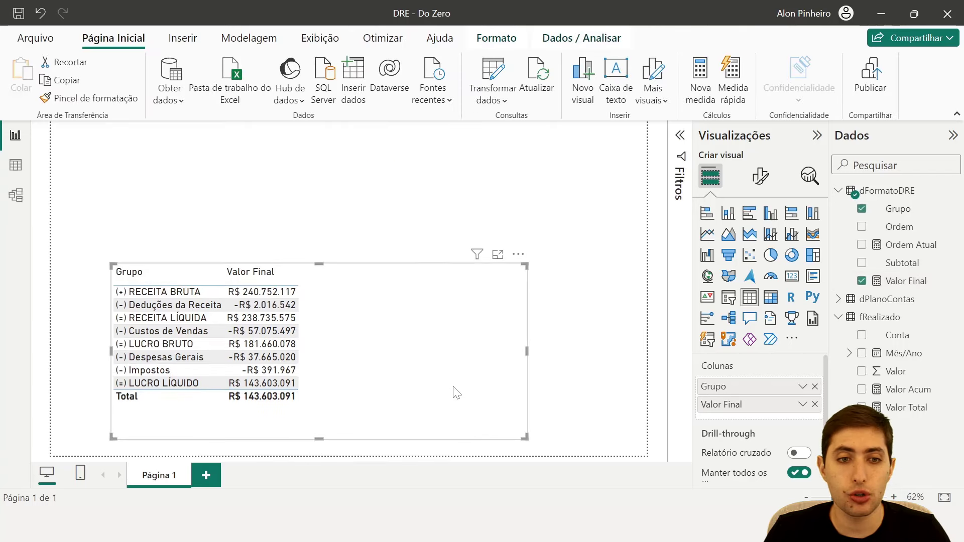
left_click_drag(452, 391, 435, 281)
left_click_drag(504, 322, 356, 370)
left_click_drag(319, 356, 413, 400)
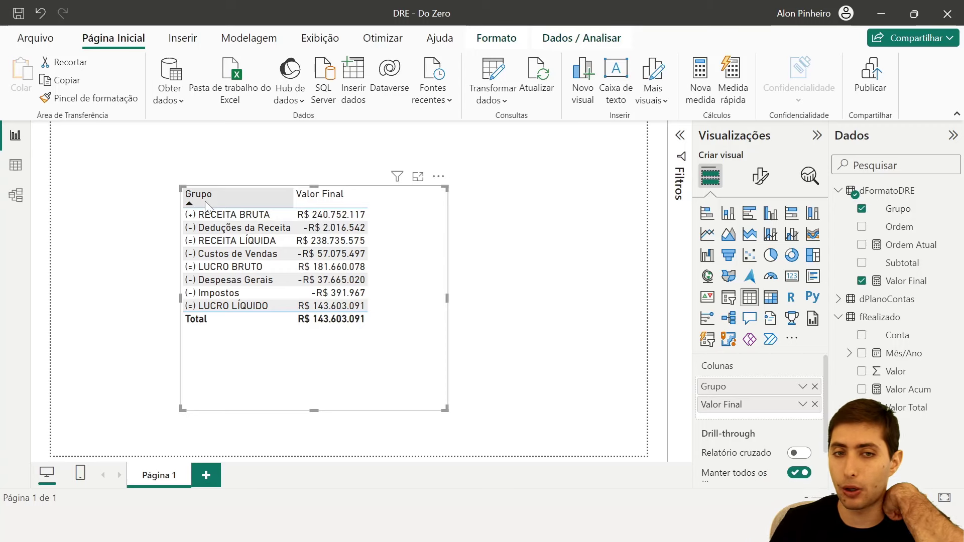
Add dPlanoContas' Nível 2 between Grupo and Valor Final, and enlarge and reposition the table to fit the extra rows and column
left_click(839, 299)
left_click_drag(916, 369, 786, 399)
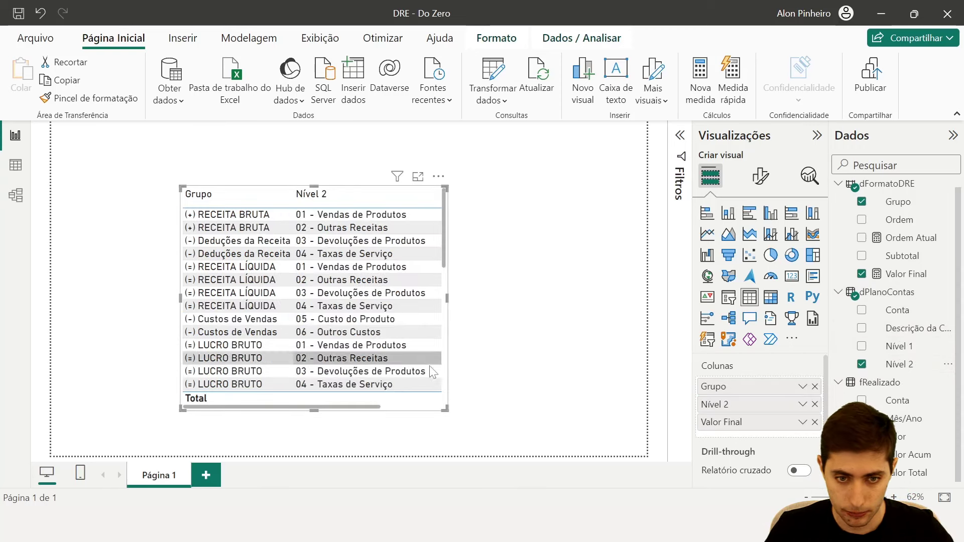
left_click_drag(445, 409, 557, 455)
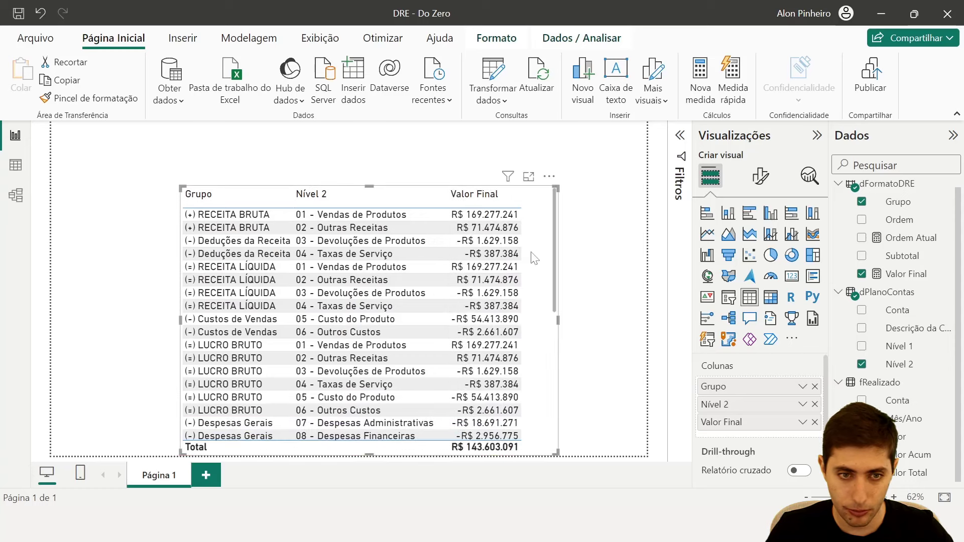
left_click_drag(532, 253, 446, 188)
left_click_drag(471, 388, 574, 453)
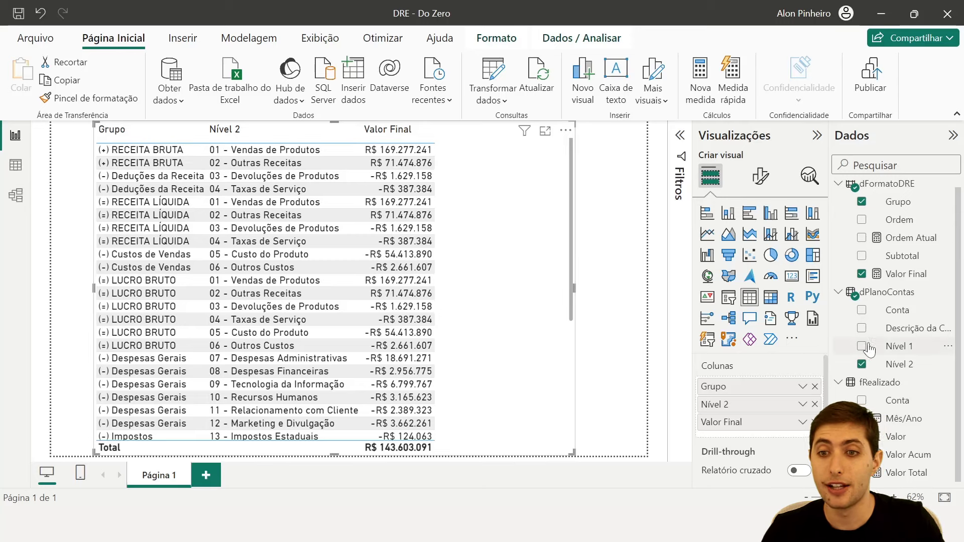
Add Descrição da Conta to the table between Nível 2 and Valor Final, and look through the account rows
left_click_drag(911, 338, 779, 426)
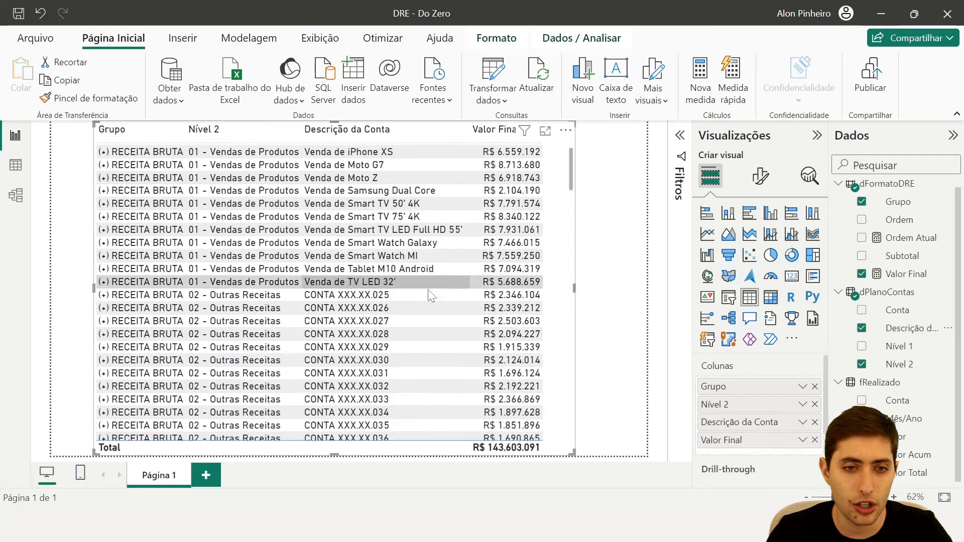
scroll(430, 292, "down", 10)
scroll(429, 288, "up", 15)
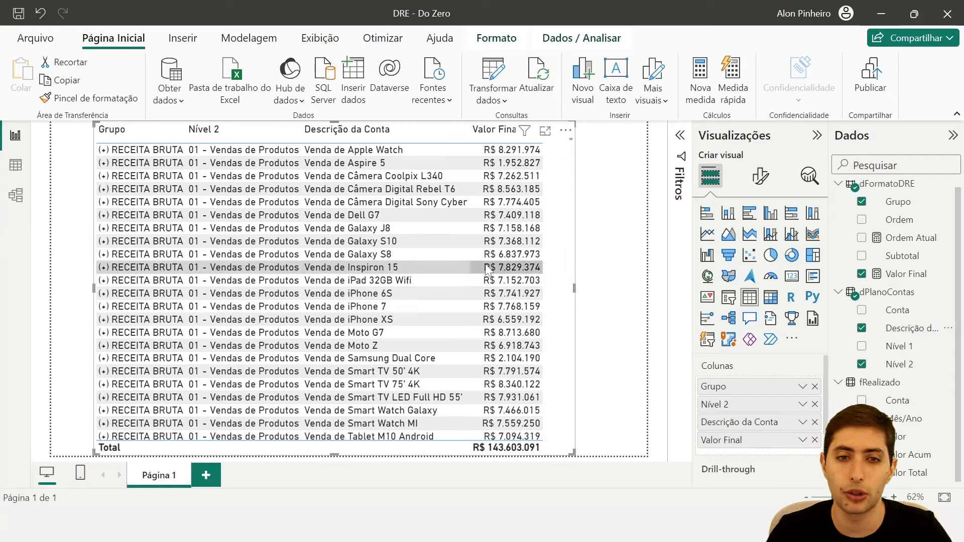
Remove Nível 2 and Descrição da Conta from the DRE table and convert it into a matrix
left_click(815, 405)
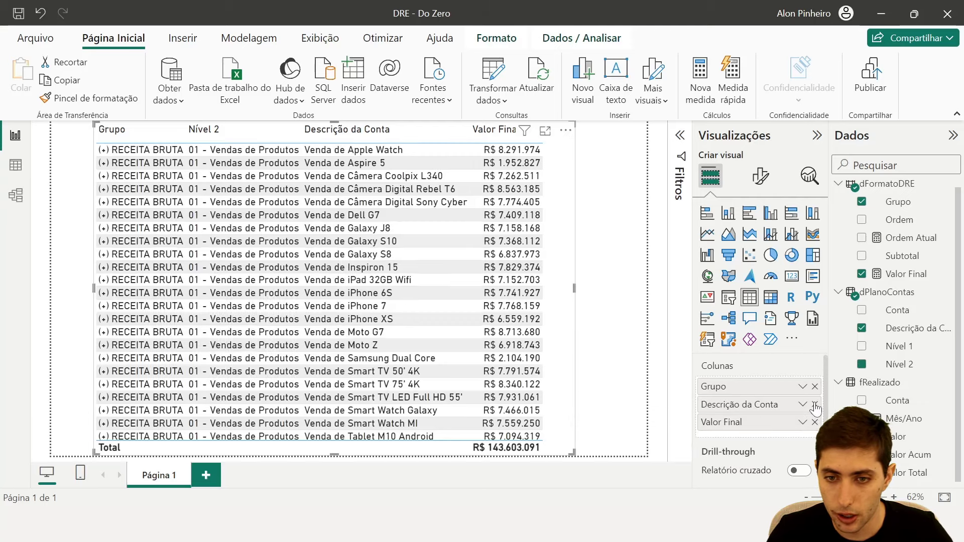
left_click(814, 405)
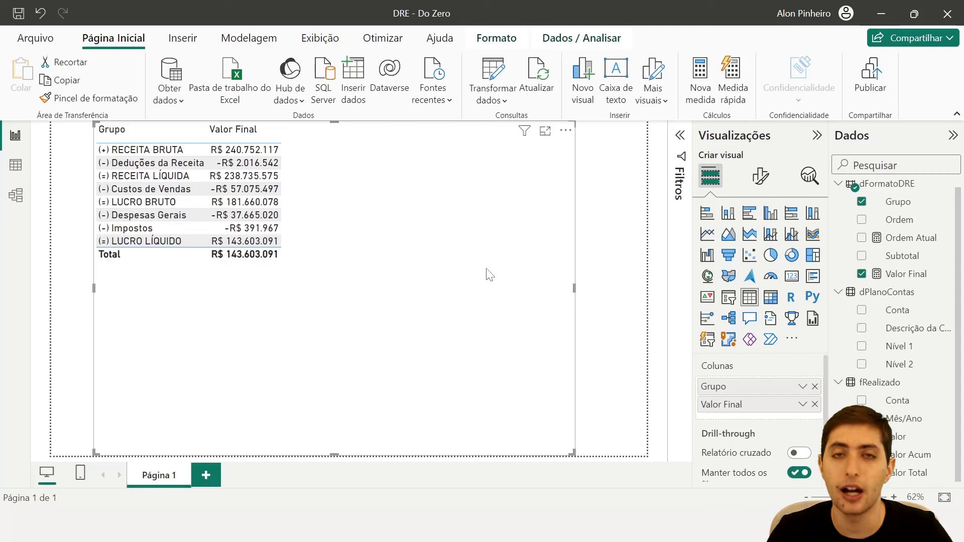
left_click(777, 301)
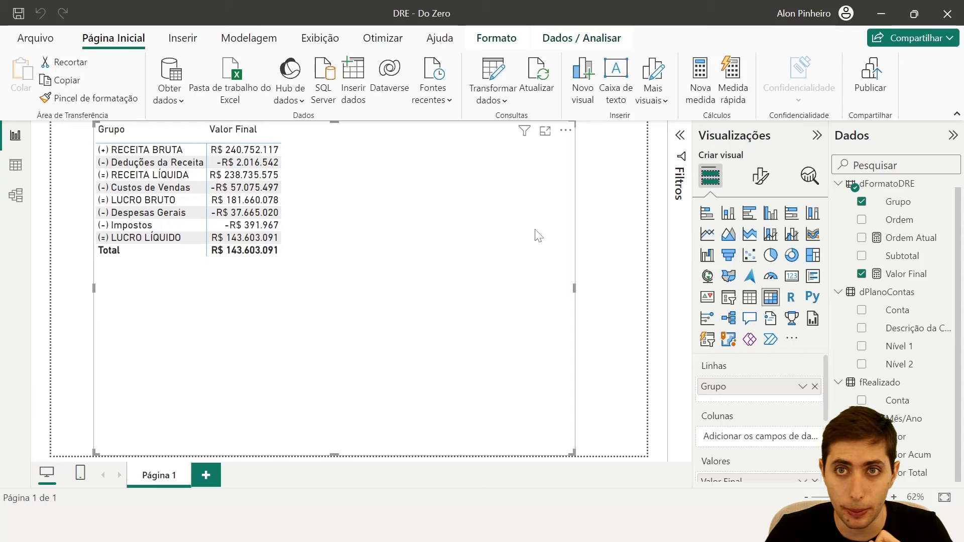
Add dPlanoContas' Nível 2 below Grupo in the matrix rows
scroll(748, 442, "down", 1)
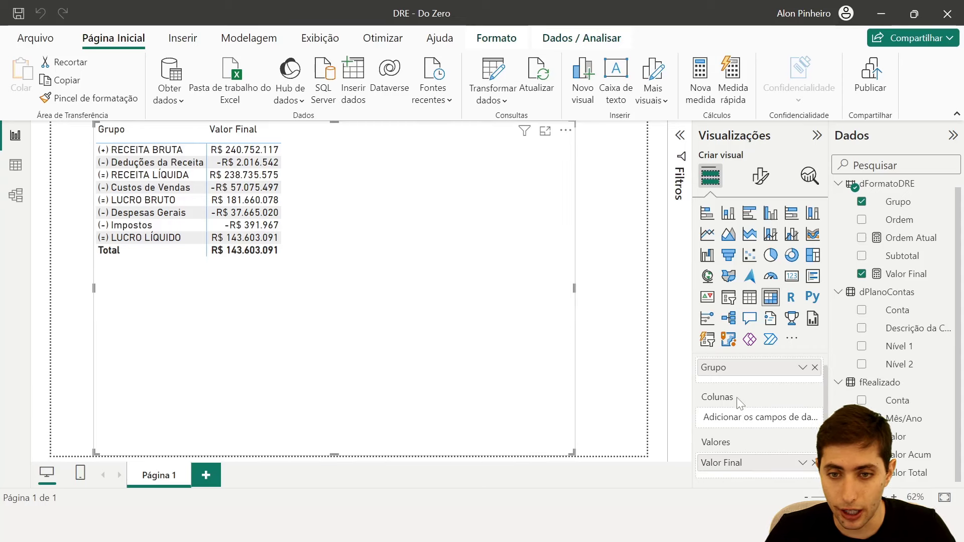
scroll(736, 400, "up", 1)
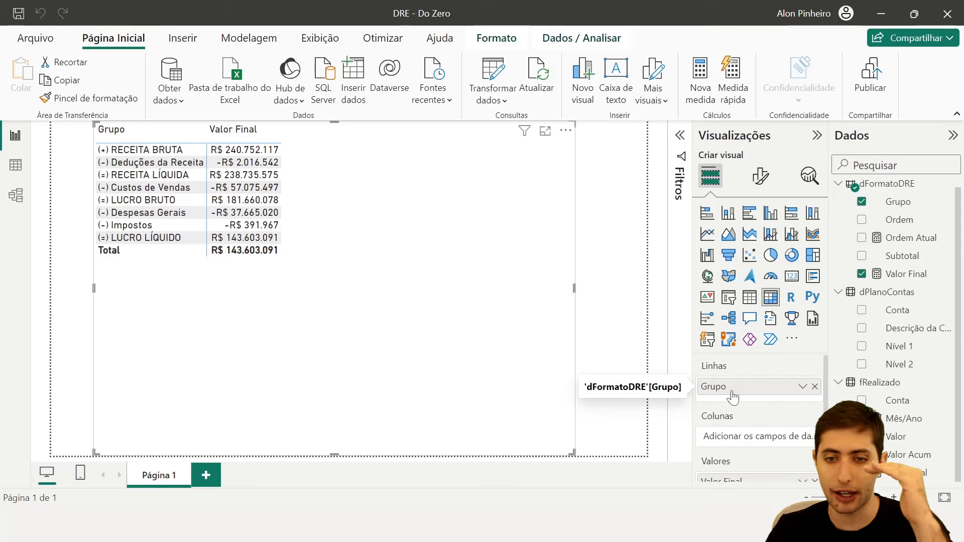
scroll(734, 401, "down", 1)
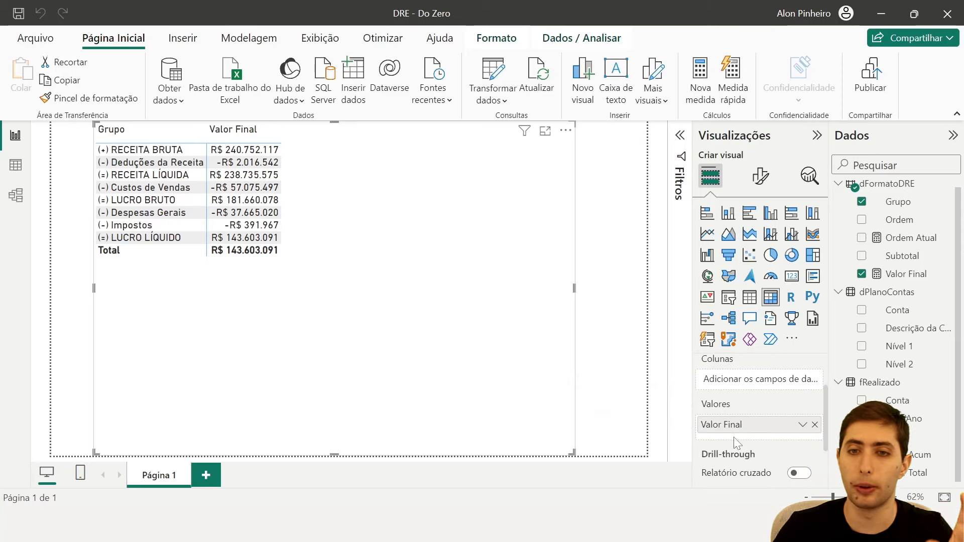
scroll(733, 437, "up", 1)
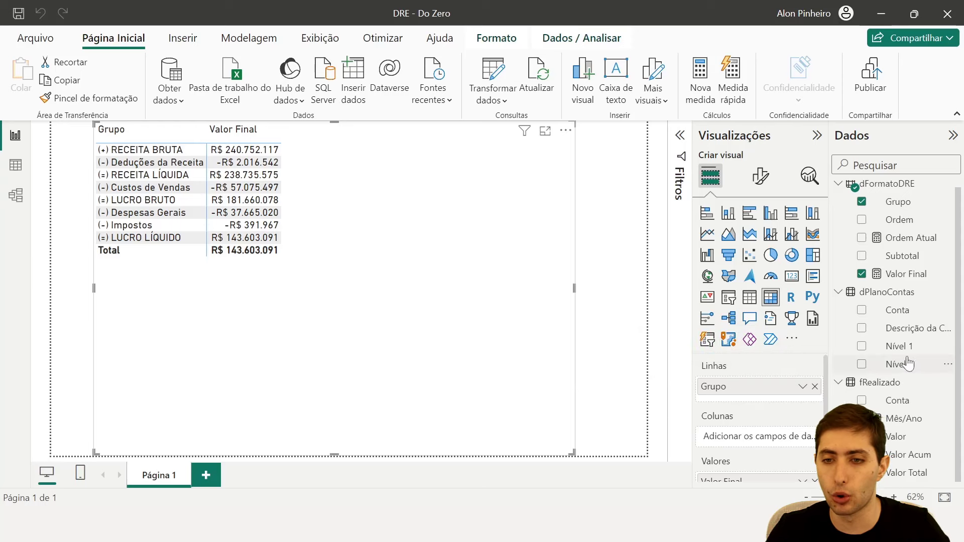
left_click_drag(896, 364, 794, 398)
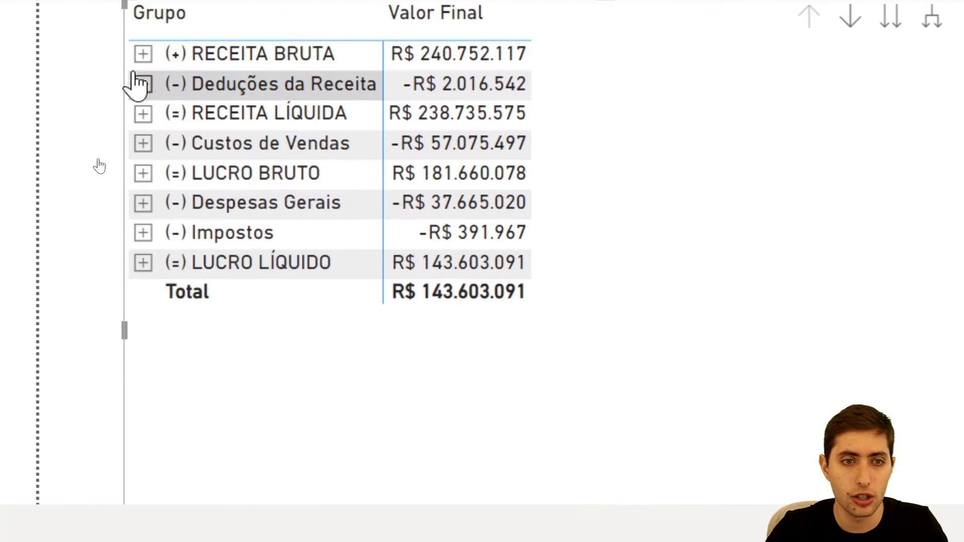
Expand Receita Bruta, Deduções da Receita and Receita Líquida to check their Nível 2 rows, and collapse them again
left_click(142, 67)
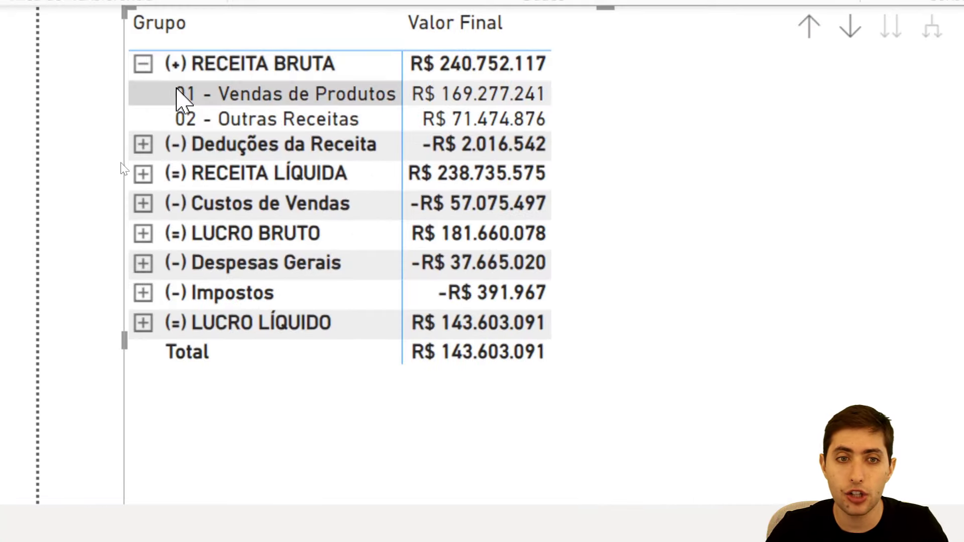
left_click(143, 146)
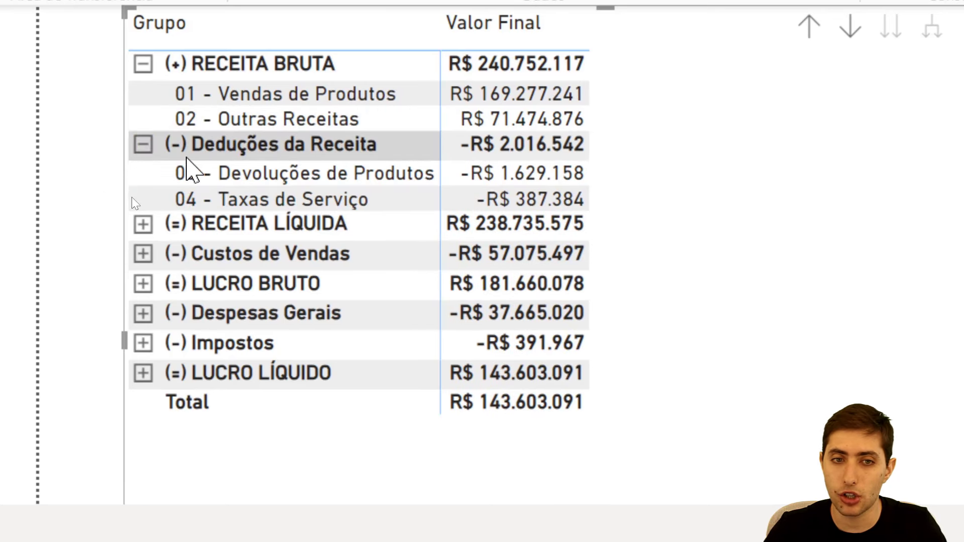
left_click(143, 225)
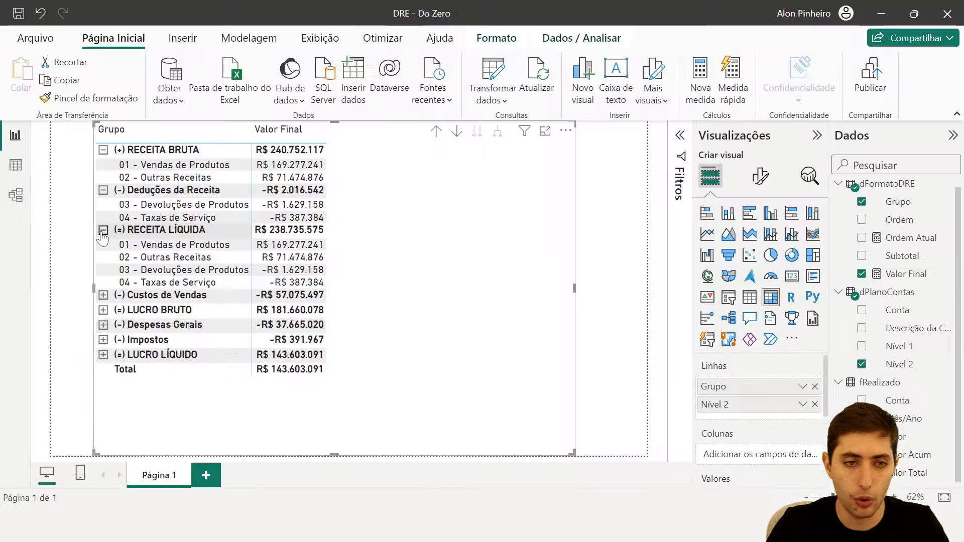
left_click(143, 224)
left_click(143, 145)
left_click(102, 151)
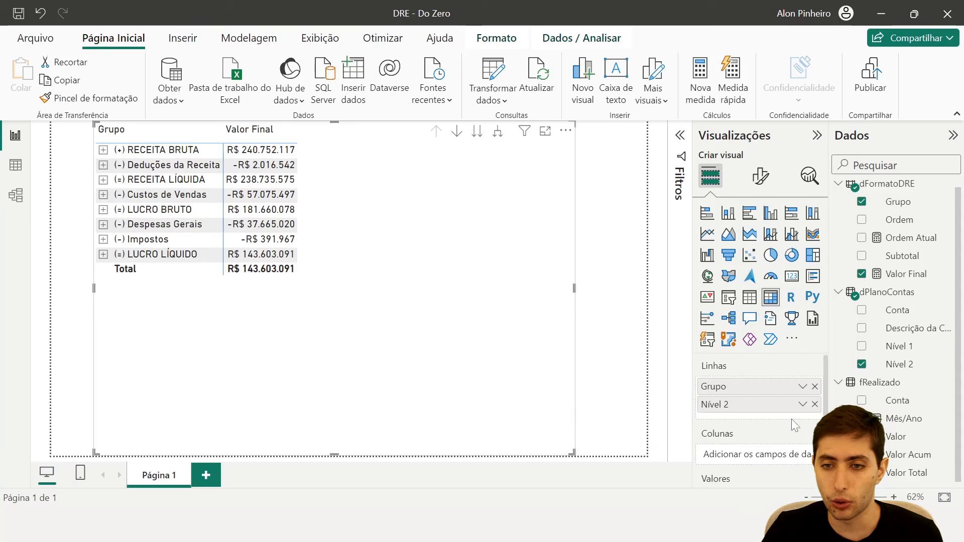
Add Descrição da Conta below Nível 2 in the matrix rows, and check the accounts under Vendas de Produtos and Outras Receitas
left_click_drag(918, 334, 790, 416)
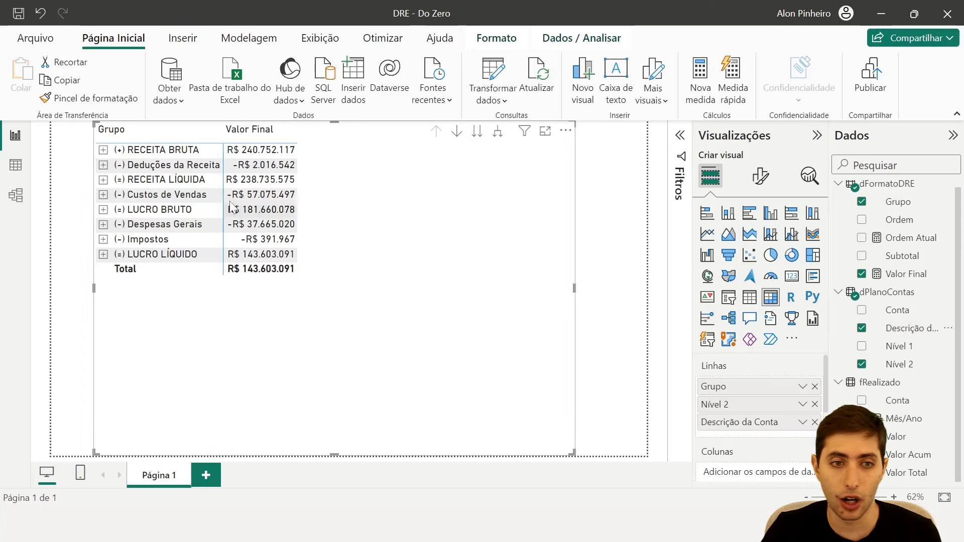
left_click(103, 151)
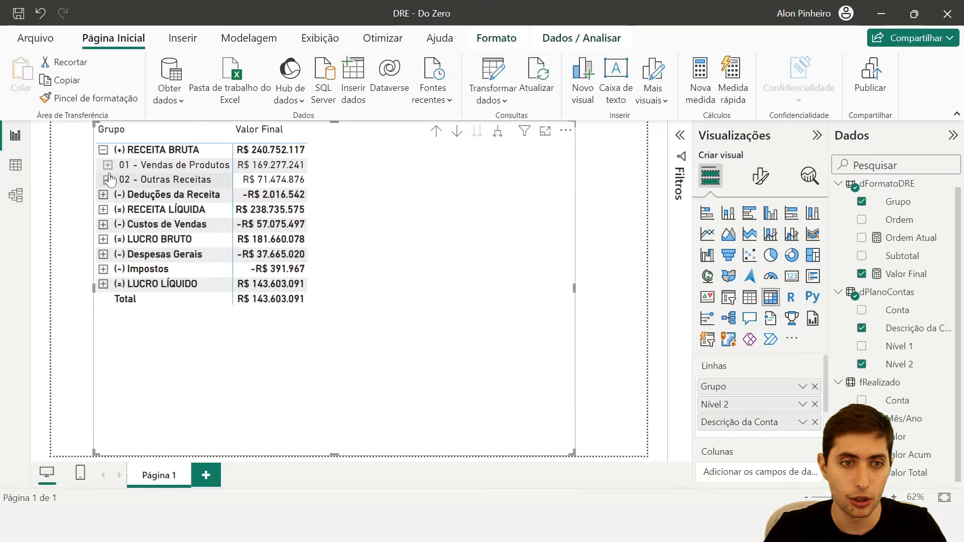
left_click(108, 166)
scroll(110, 174, "down", 5)
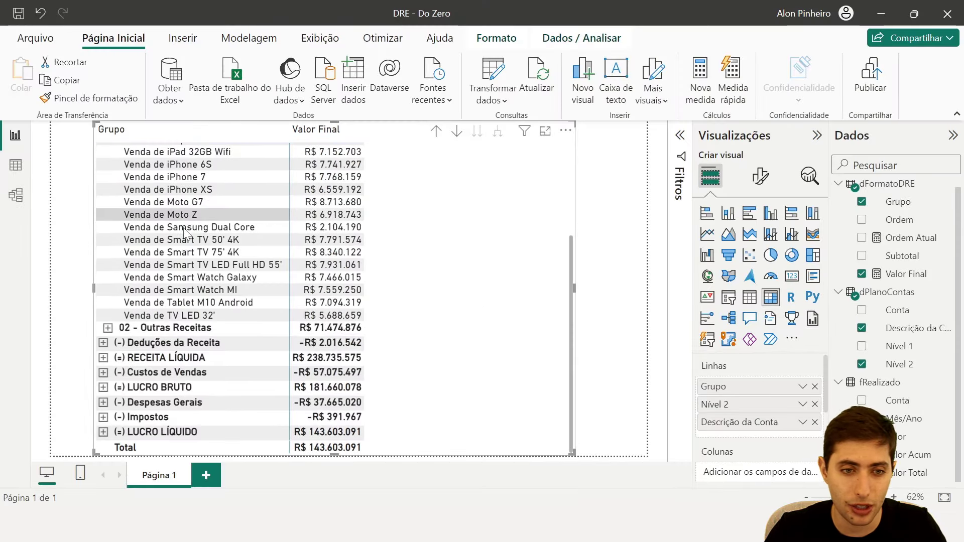
scroll(110, 175, "up", 5)
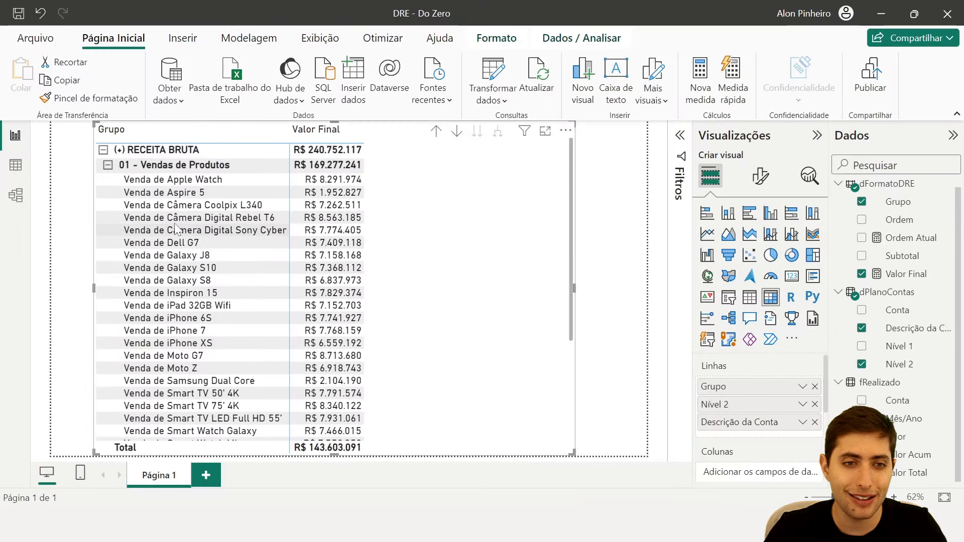
left_click(108, 166)
left_click(108, 180)
left_click(108, 180)
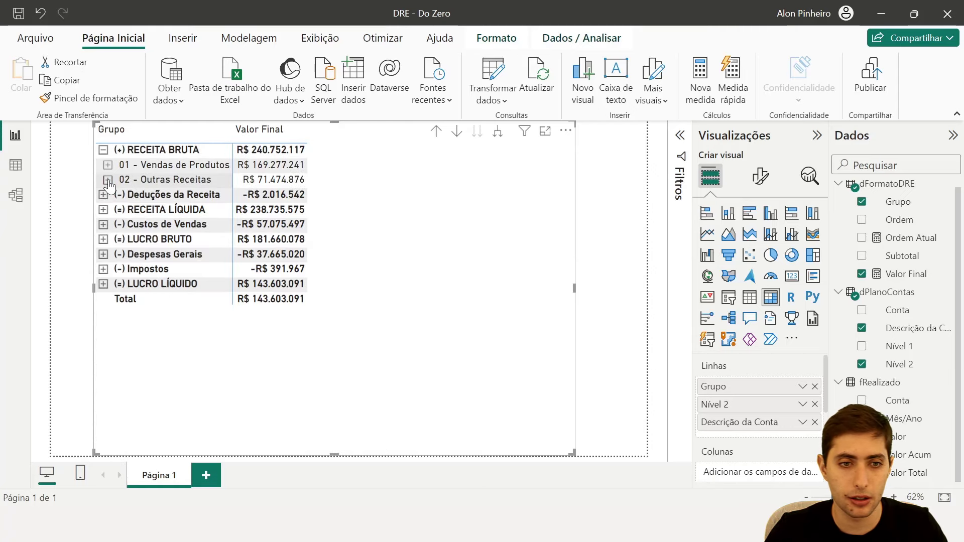
Check the accounts under Deduções da Receita's 03 - Devoluções de Produtos, and collapse all groups again
left_click(103, 195)
left_click(108, 214)
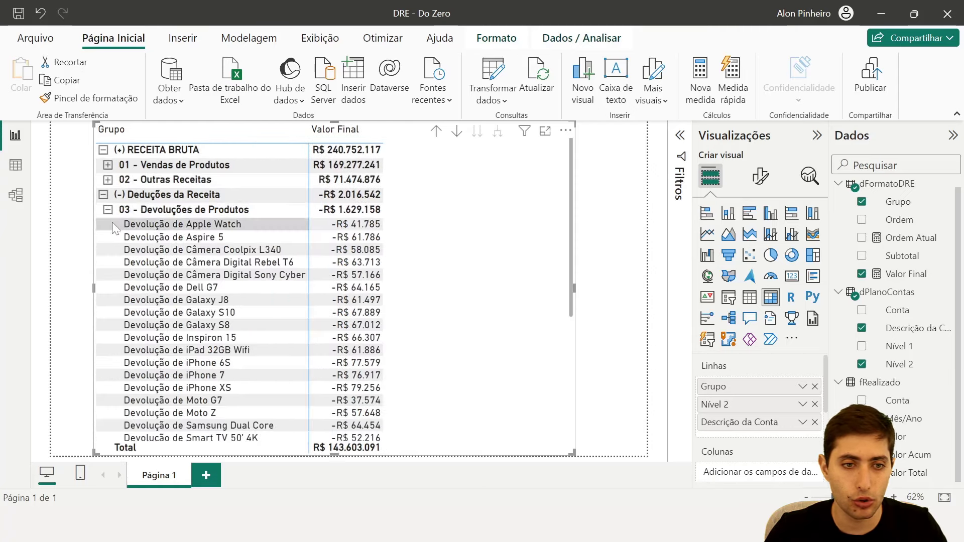
left_click(108, 210)
left_click(103, 195)
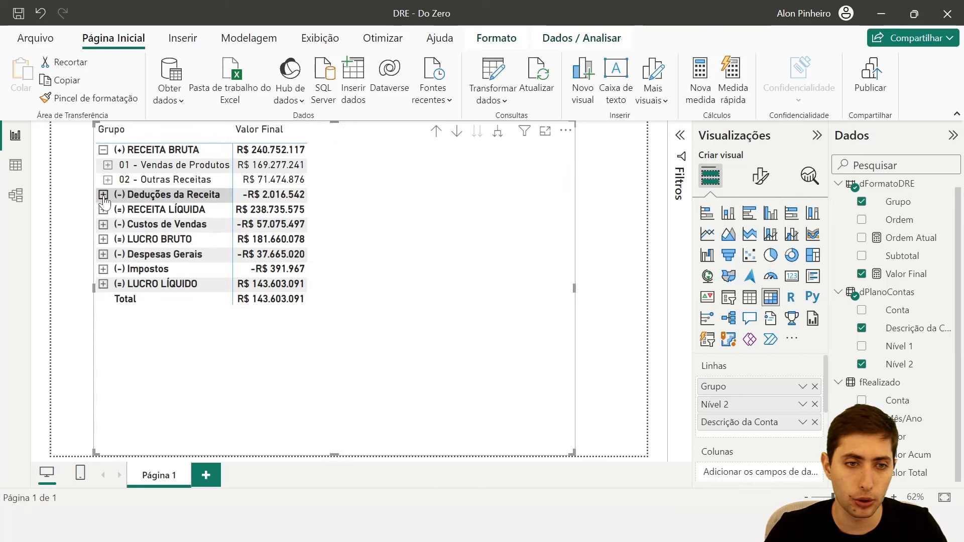
left_click(103, 150)
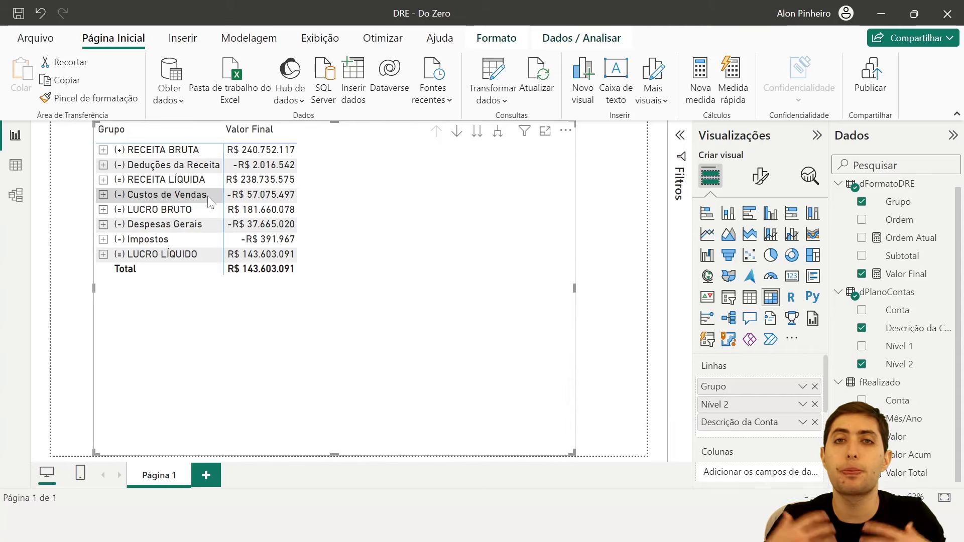
Expand the whole matrix down through Nível 2 and Descrição da Conta, and drill back up to Grupo
left_click(497, 135)
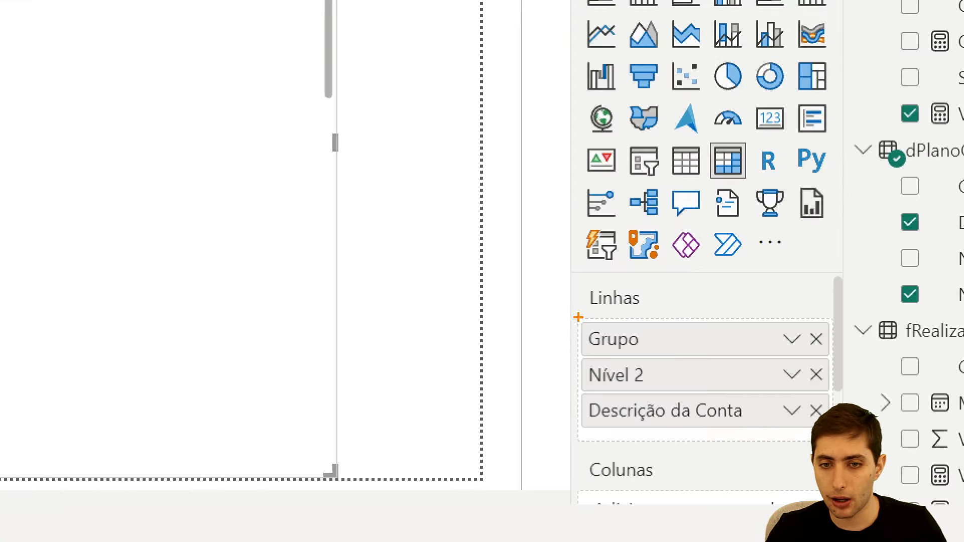
mouse_move(578, 317)
left_mouse_down()
mouse_move(828, 357)
mouse_move(837, 392)
left_mouse_up()
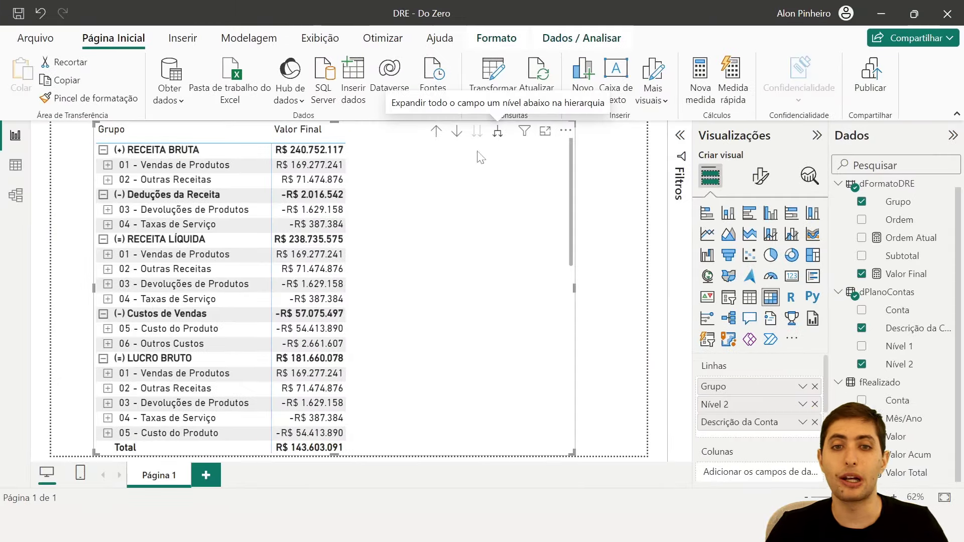
left_click(499, 133)
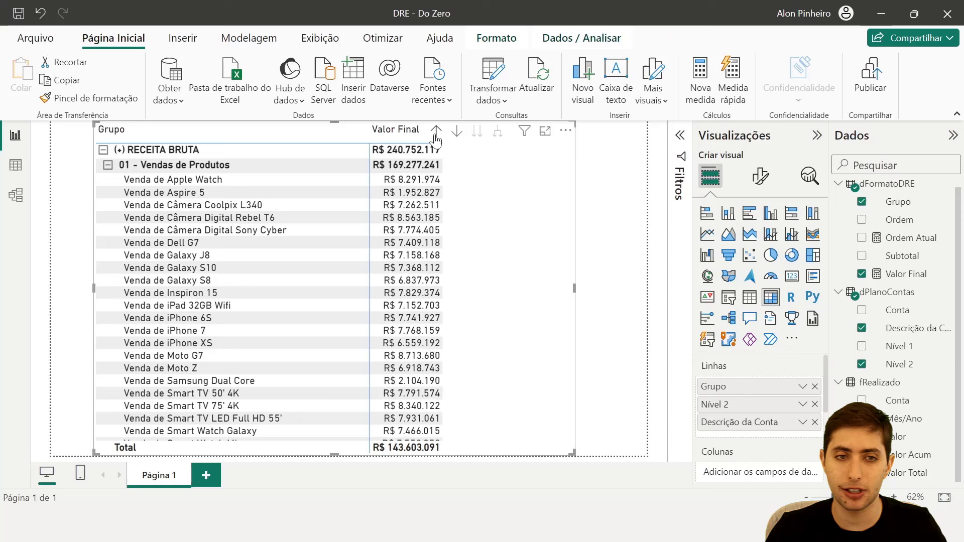
left_click(449, 130)
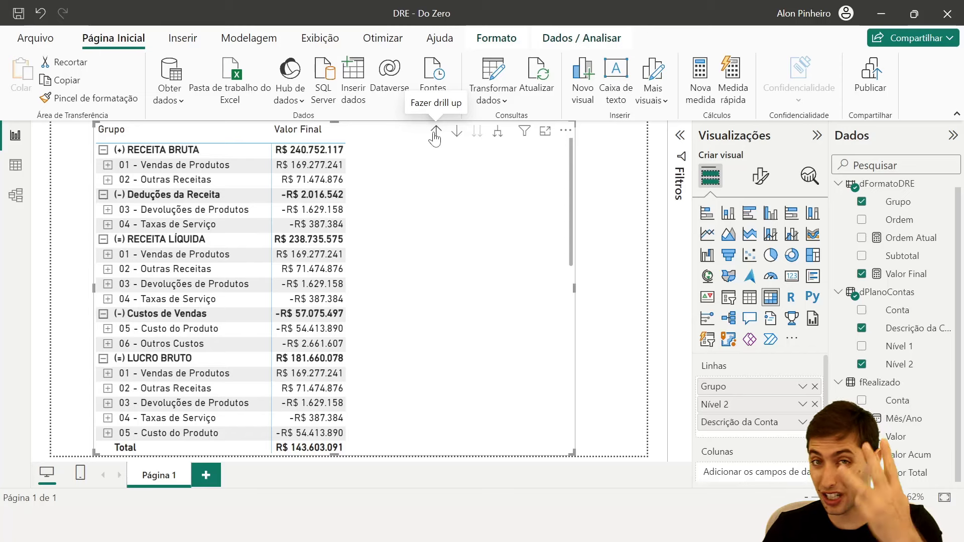
left_click(436, 134)
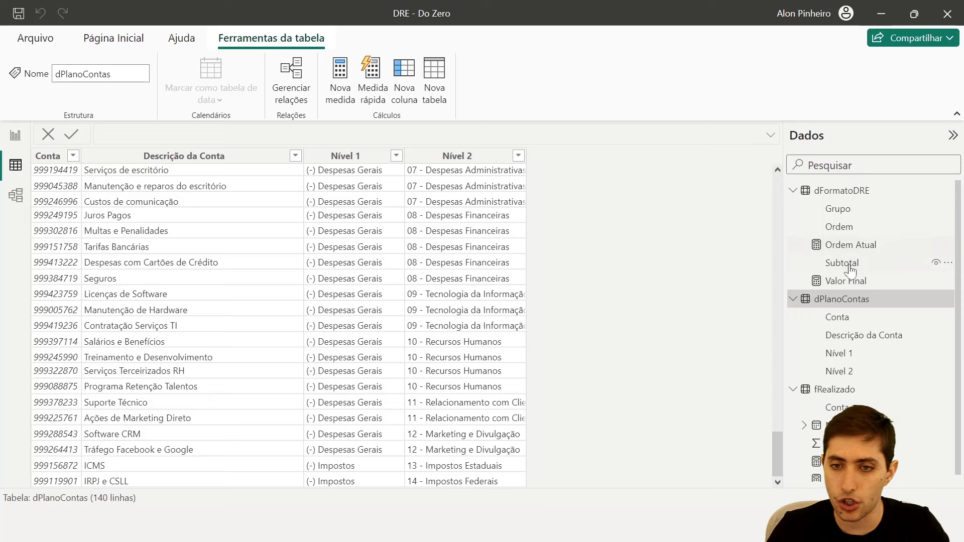
View the fRealizado table's data rows and return to the report
left_click(842, 391)
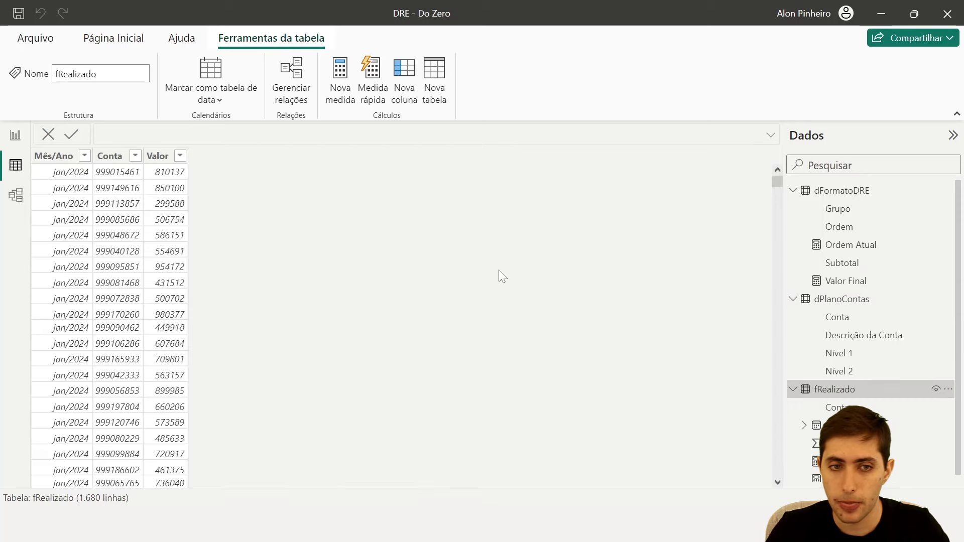
left_click(12, 135)
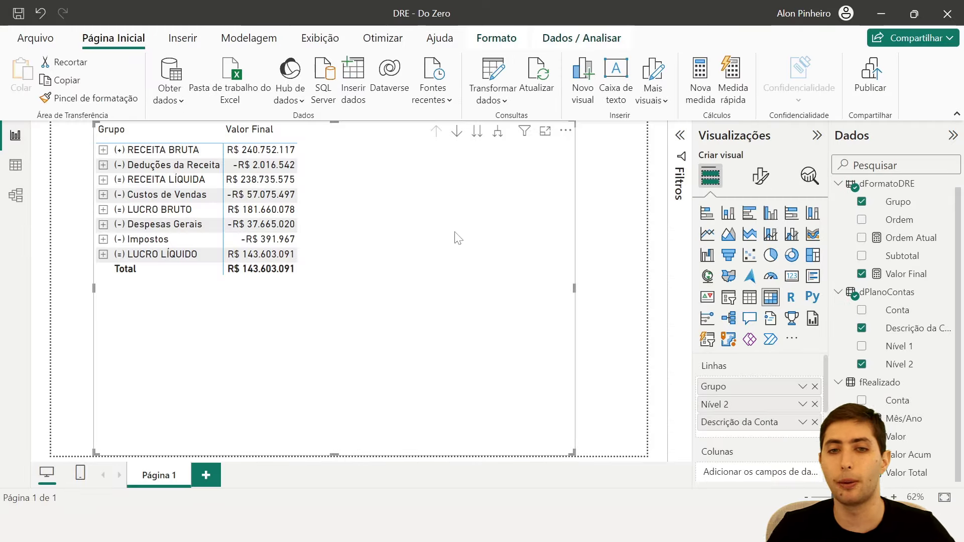
Collapse the dPlanoContas and dFormatoDRE field lists and add fRealizado's Mês/Ano to the matrix columns
scroll(748, 419, "down", 2)
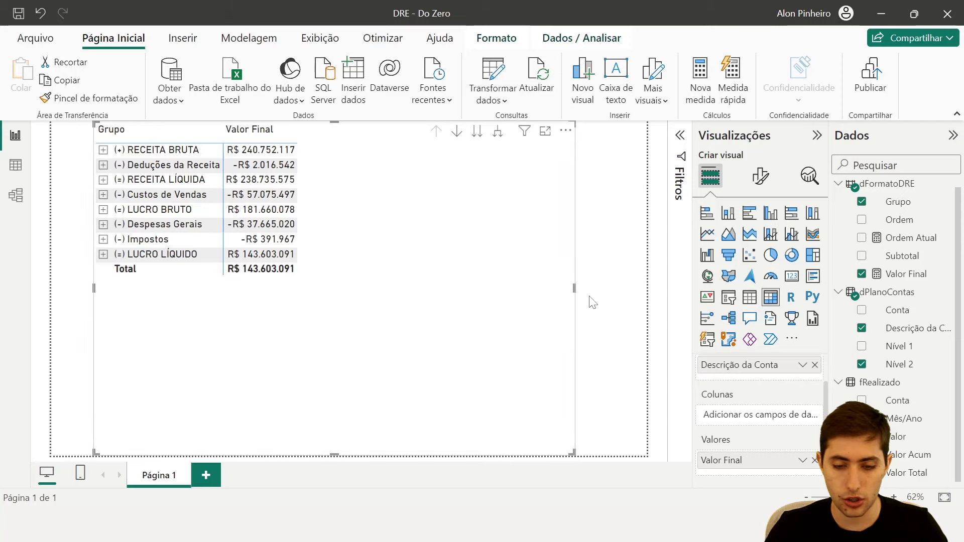
scroll(753, 406, "up", 3)
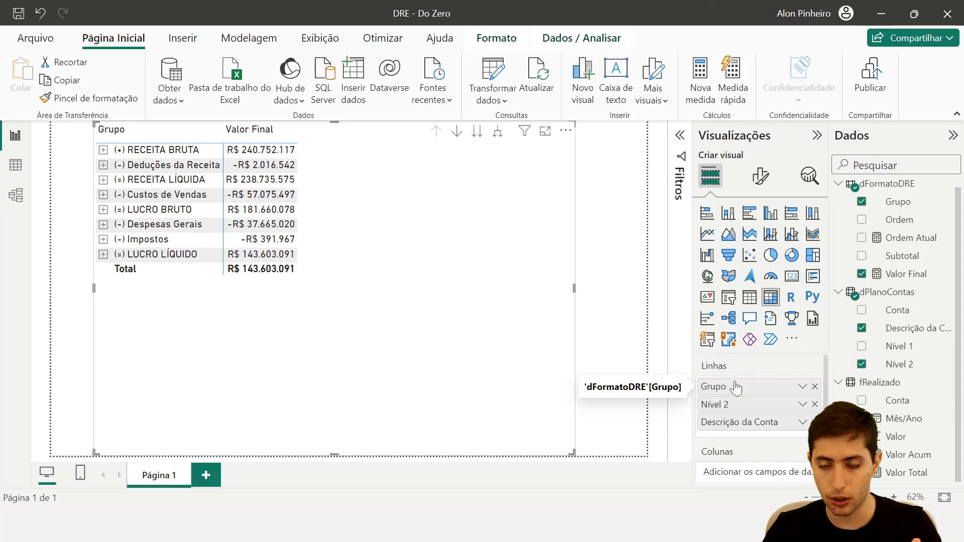
scroll(740, 403, "down", 1)
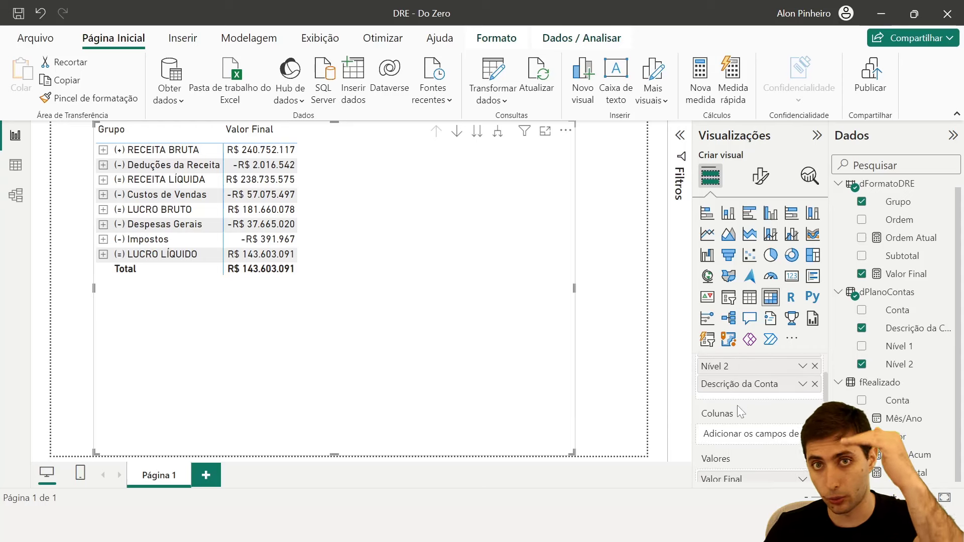
scroll(740, 401, "down", 2)
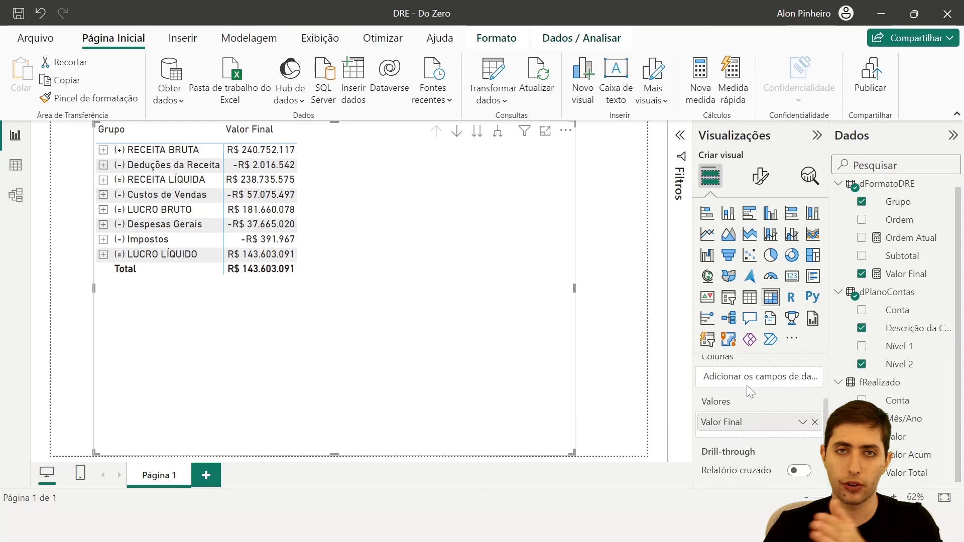
scroll(764, 414, "up", 1)
scroll(765, 413, "up", 1)
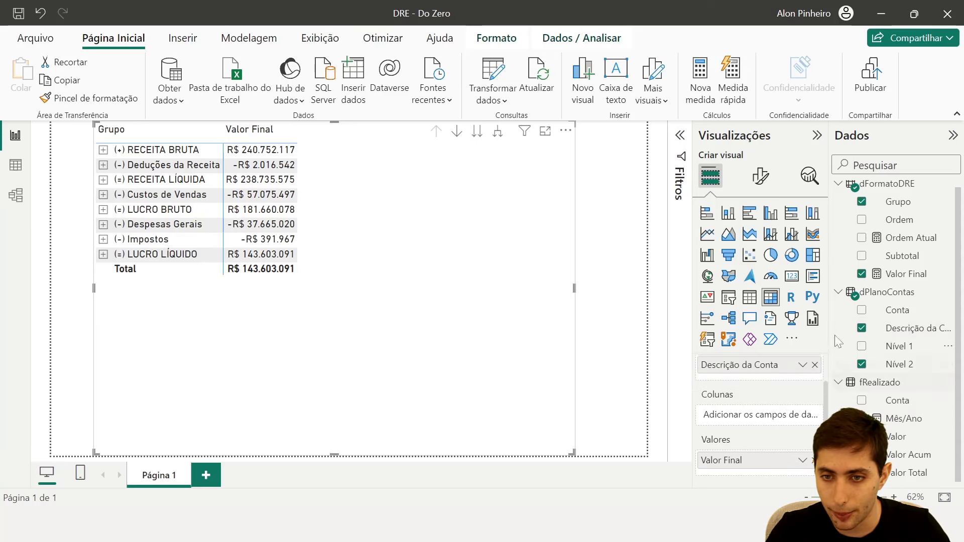
left_click(838, 292)
left_click(838, 191)
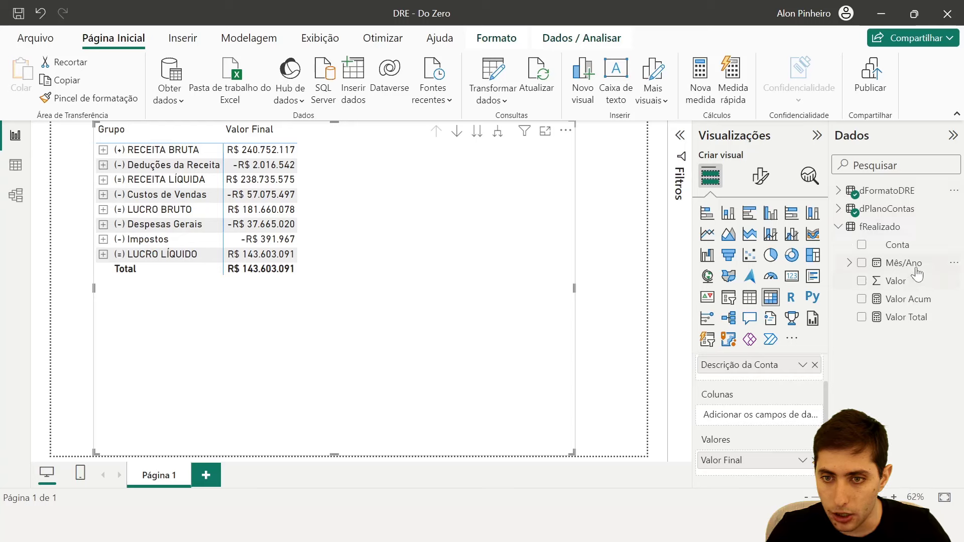
left_click_drag(904, 263, 785, 422)
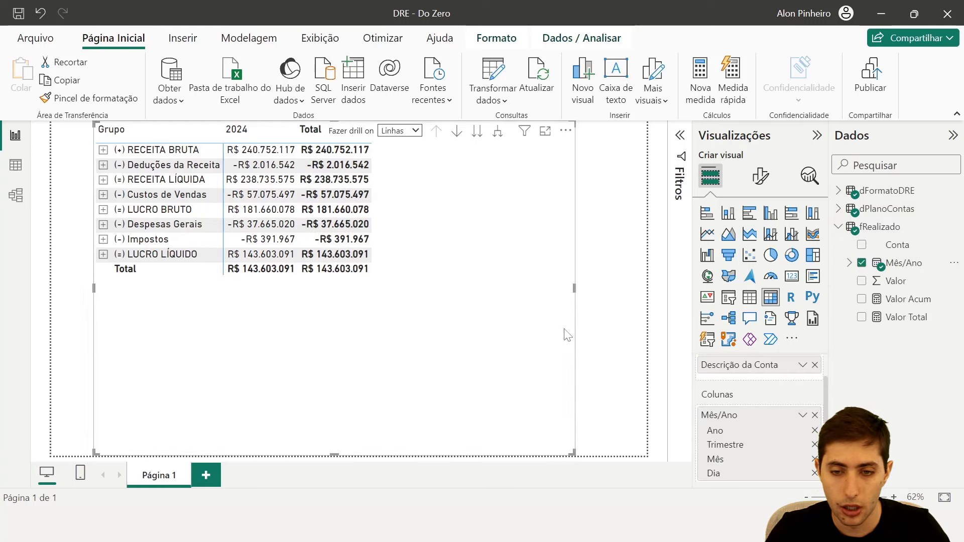
scroll(816, 472, "down", 1)
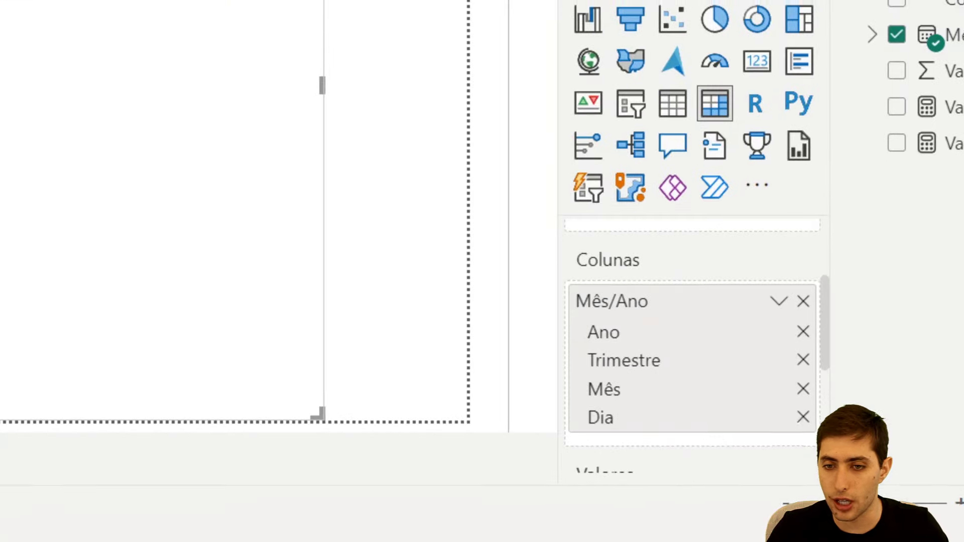
Switch the matrix columns from the date hierarchy to the plain Mês/Ano field and review the months through to the Total column
left_click(778, 298)
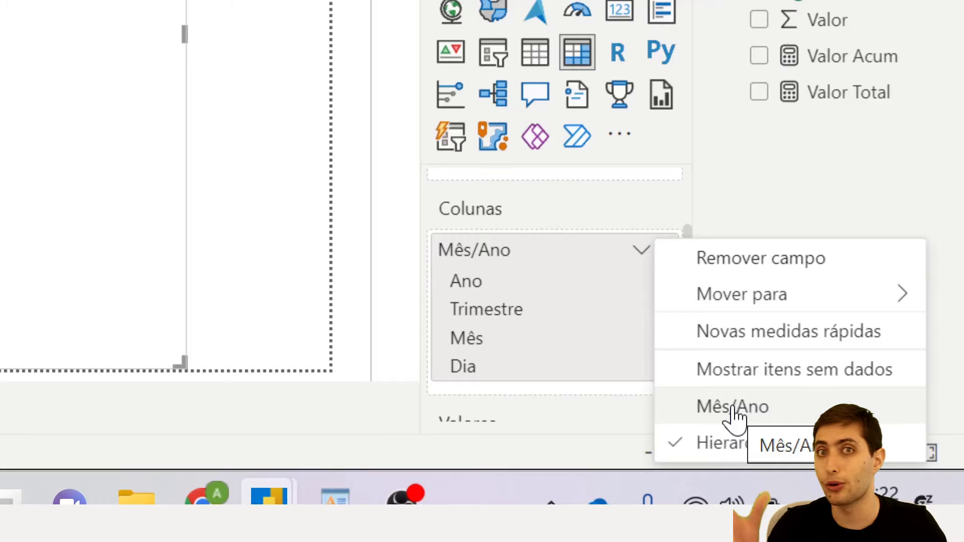
left_click(733, 407)
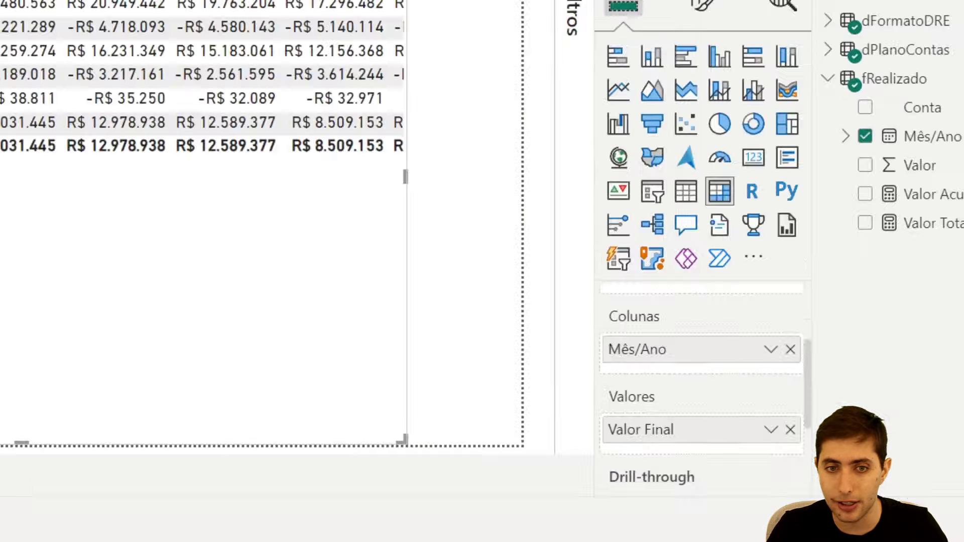
scroll(306, 261, "right", 10)
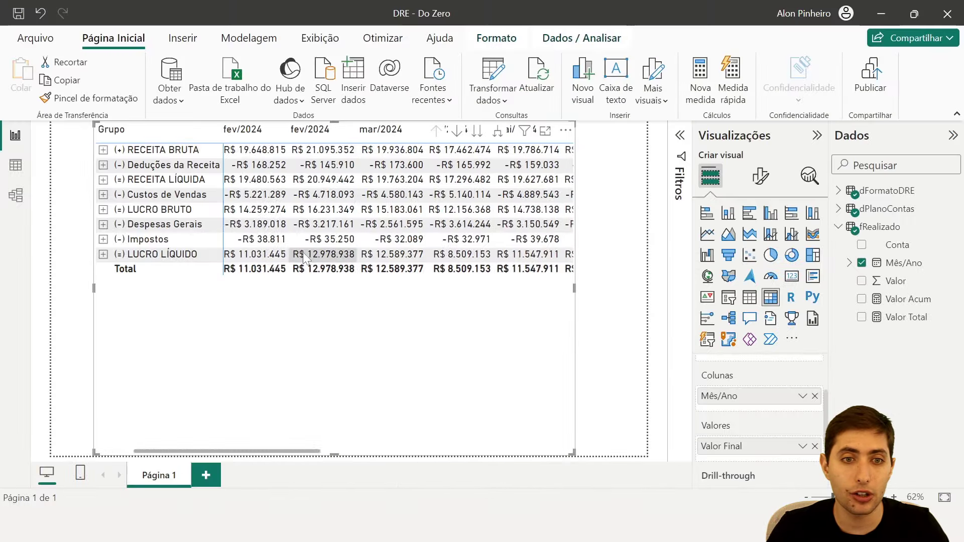
left_click(584, 311)
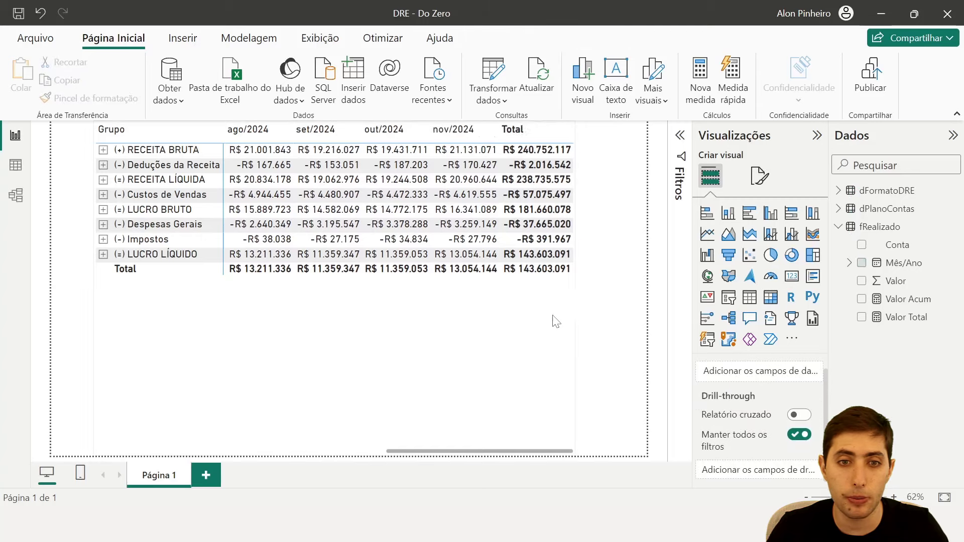
left_click(493, 333)
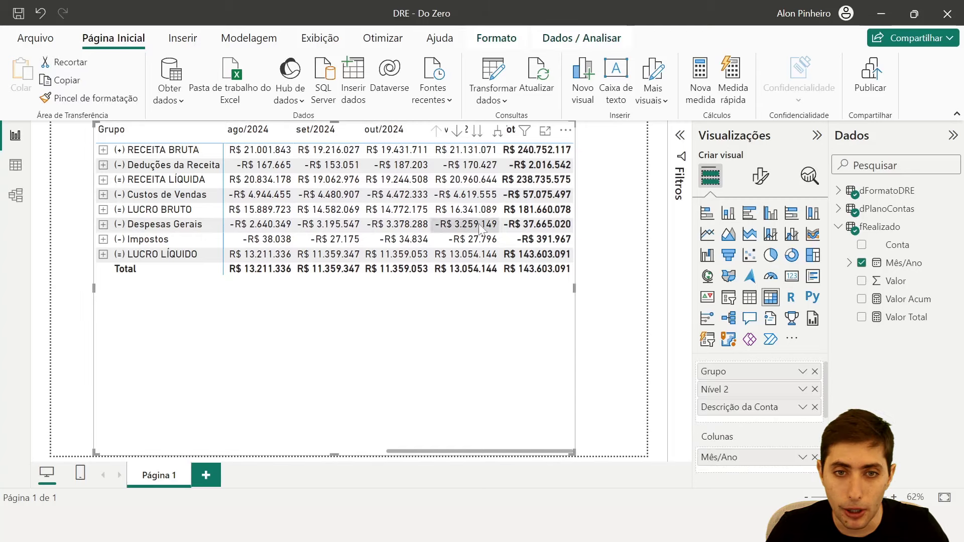
Expand the whole matrix one level to Nível 2 and another level to Descrição da Conta
left_click(497, 133)
left_click(610, 213)
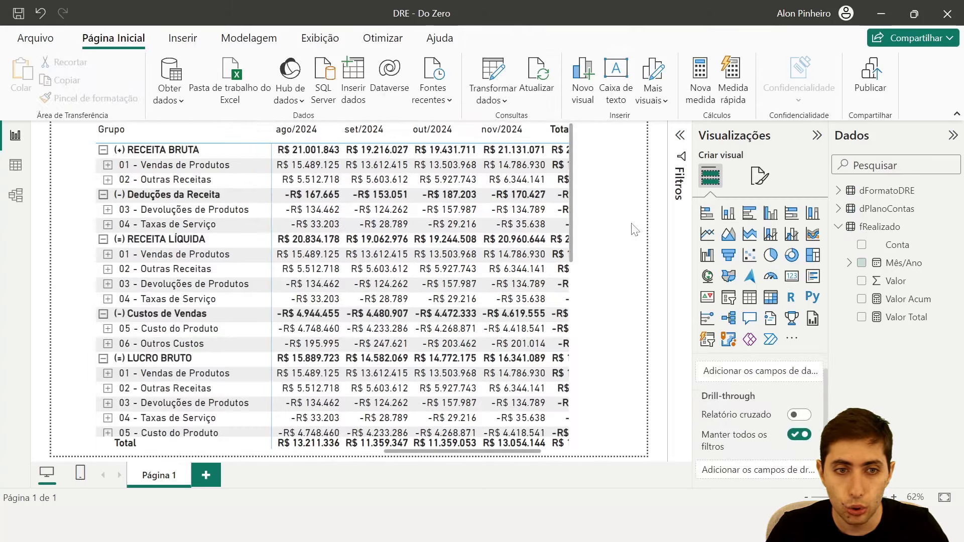
left_click(496, 453)
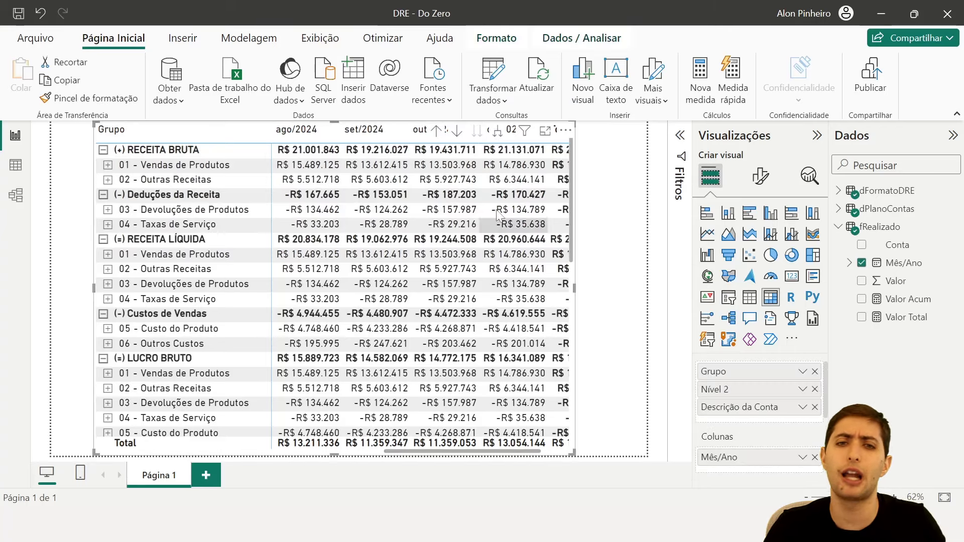
left_click(504, 139)
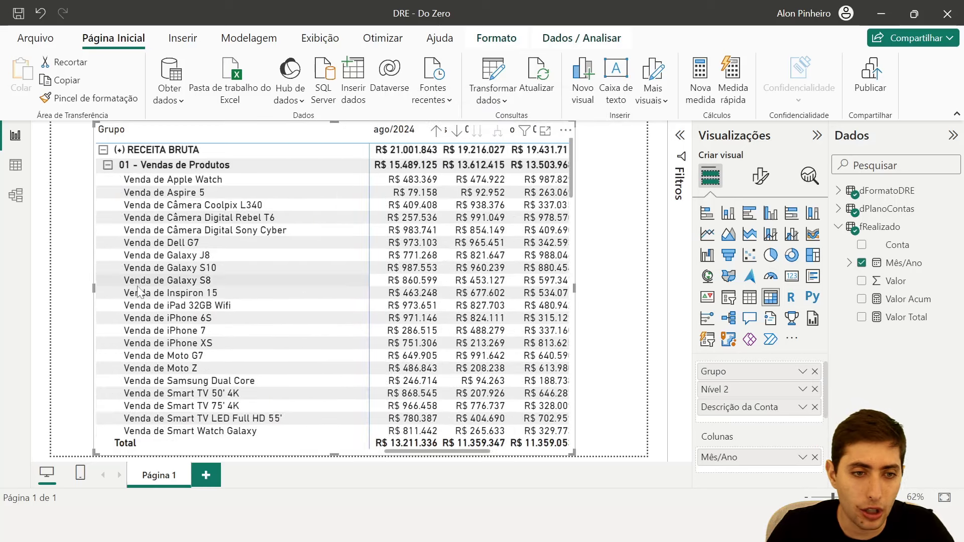
Widen the matrix on both sides so it spans the full width of the report page
left_click(96, 296)
left_click(96, 296)
left_click_drag(96, 296, 53, 296)
left_click_drag(573, 289, 647, 288)
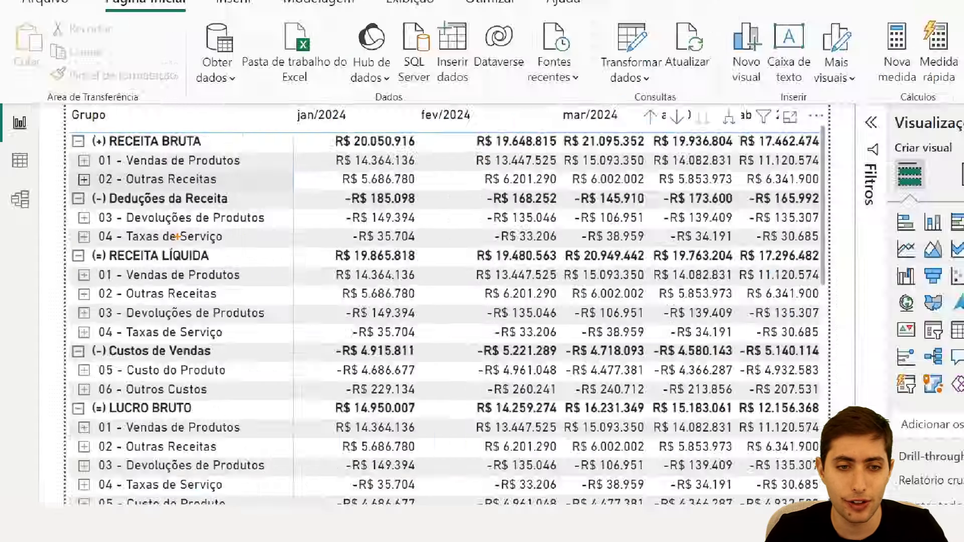
Review the Nível 2 rows down to LUCRO LÍQUIDO, then expand the matrix one level and drill back up to Nível 2
scroll(278, 269, "down", 8)
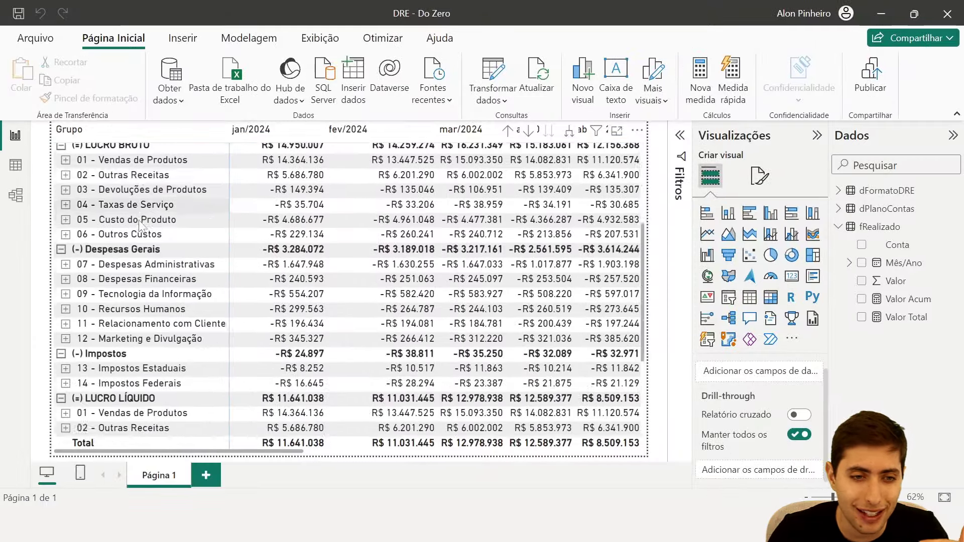
scroll(141, 223, "up", 10)
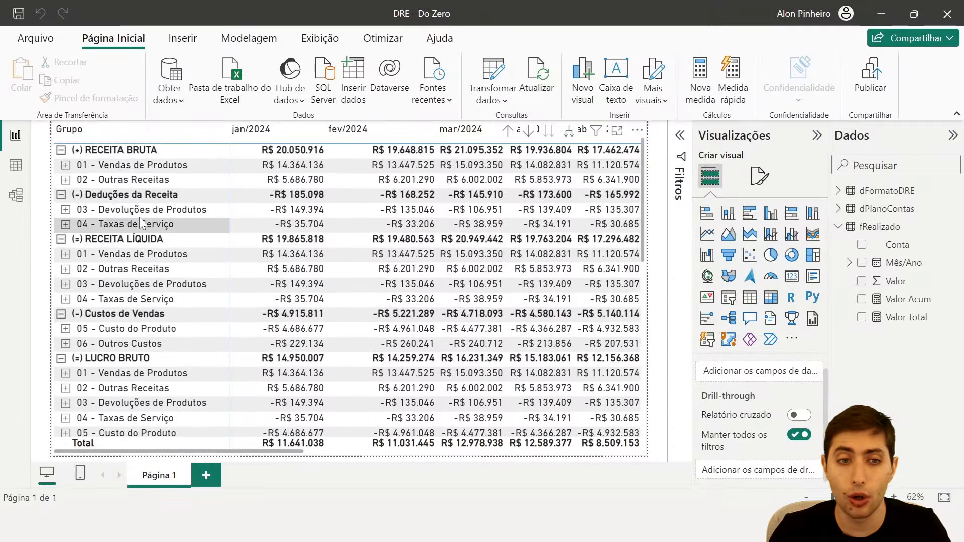
left_click(568, 132)
left_click(507, 131)
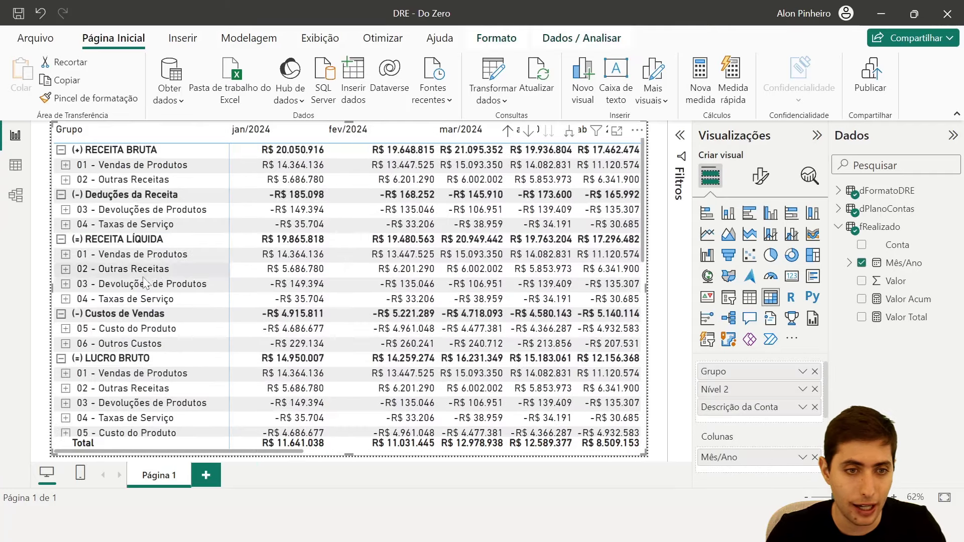
Check the accounts under Despesas Gerais' 11 - Relacionamento com Cliente and collapse that row again
scroll(145, 281, "down", 7)
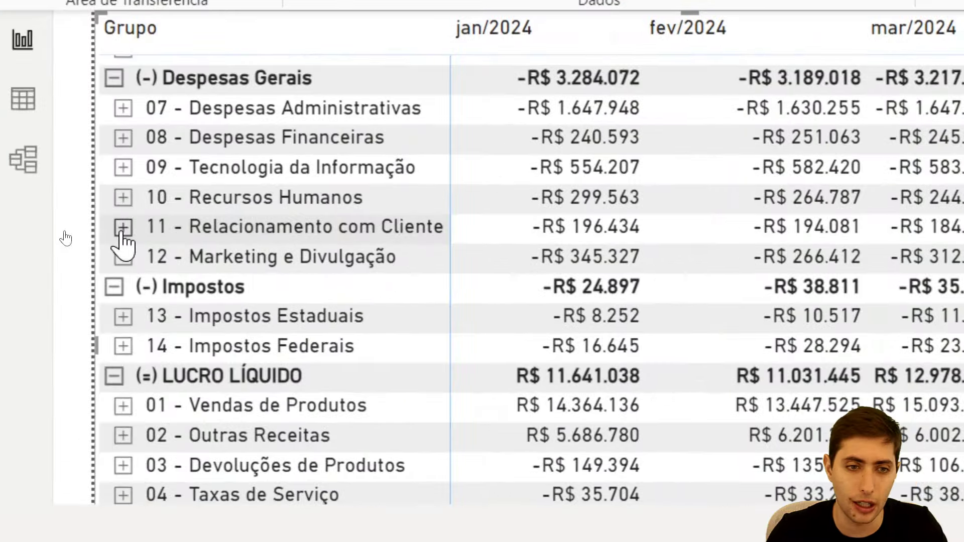
left_click(66, 228)
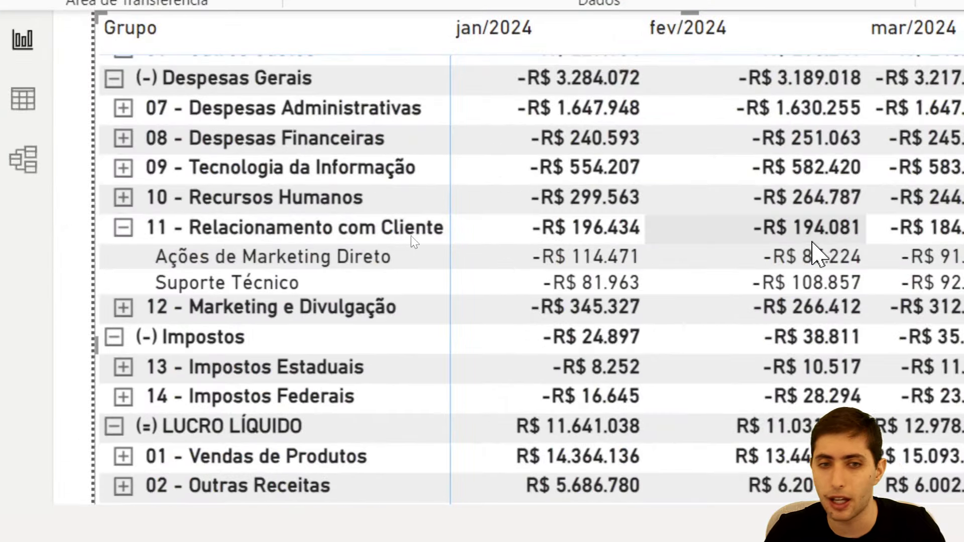
left_click(122, 227)
Check the accounts under LUCRO LÍQUIDO's 07 - Despesas Administrativas, collapse that row again and deselect the matrix
scroll(463, 320, "down", 2)
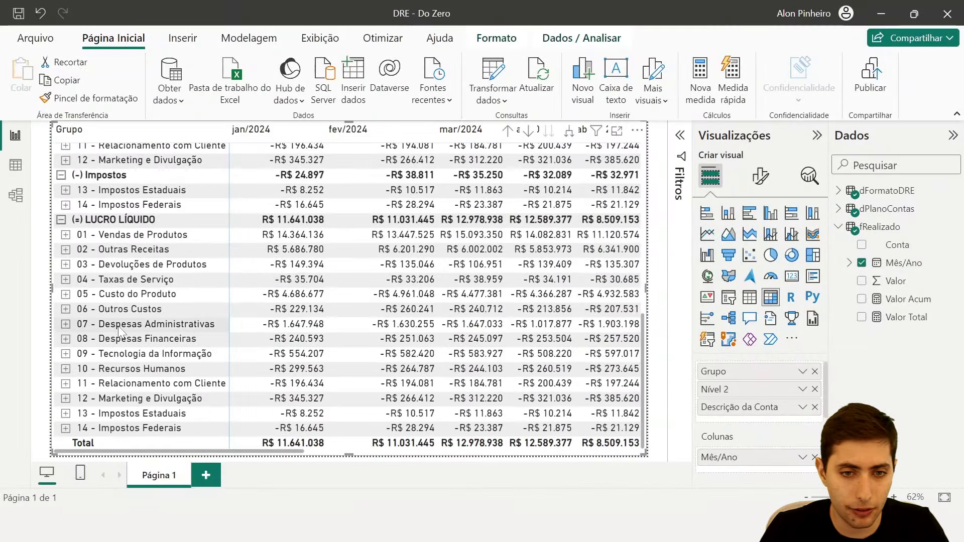
left_click(66, 325)
scroll(113, 341, "down", 1)
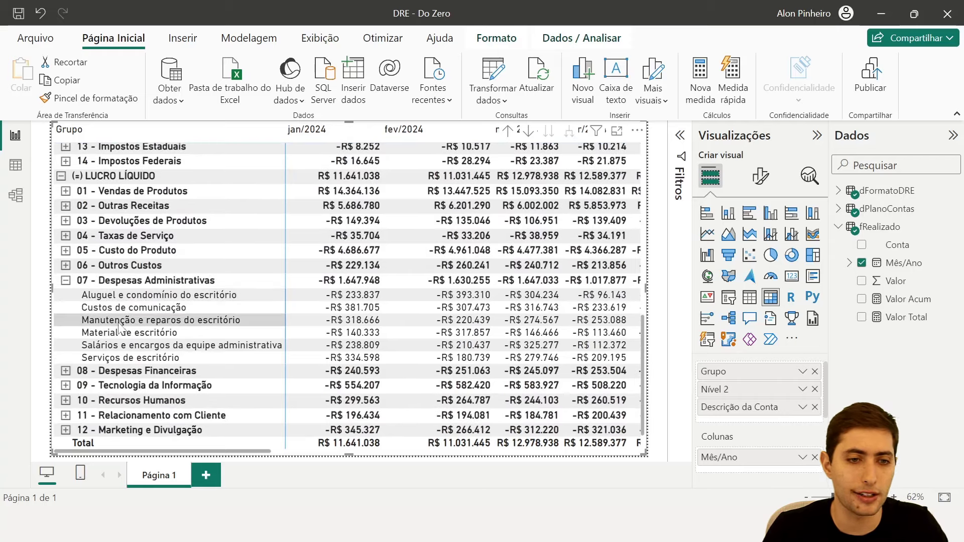
left_click(66, 281)
scroll(209, 325, "up", 8)
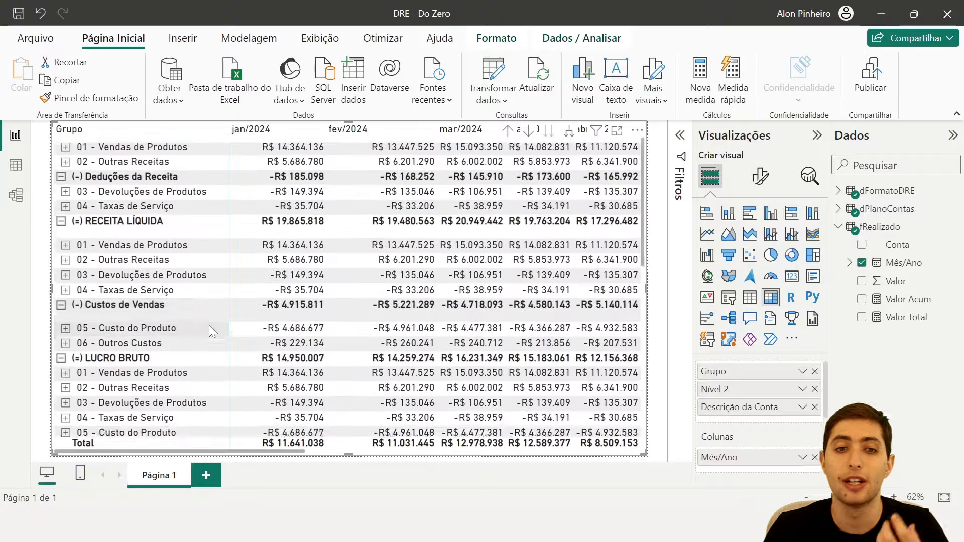
left_click(656, 327)
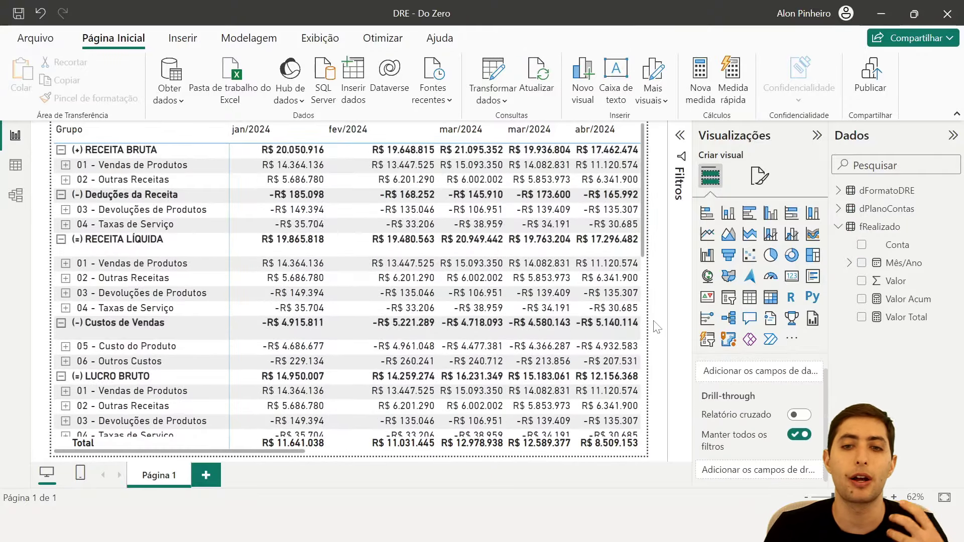